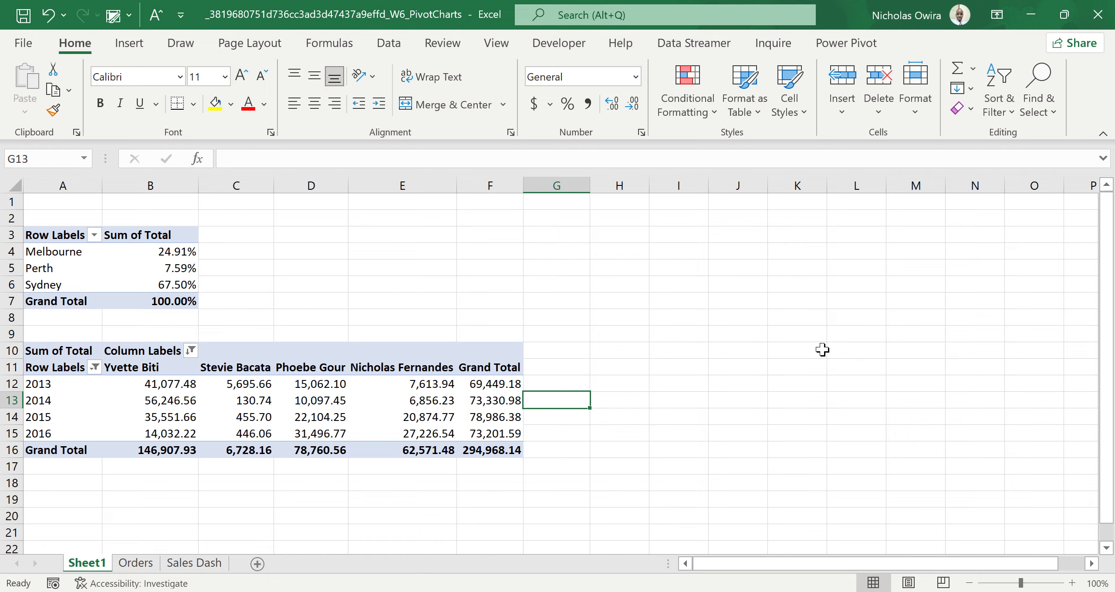
Convert the data range A5:Y1044 on the Orders sheet into a table with headers
{"action": "left_click", "coordinate": [147, 565]}
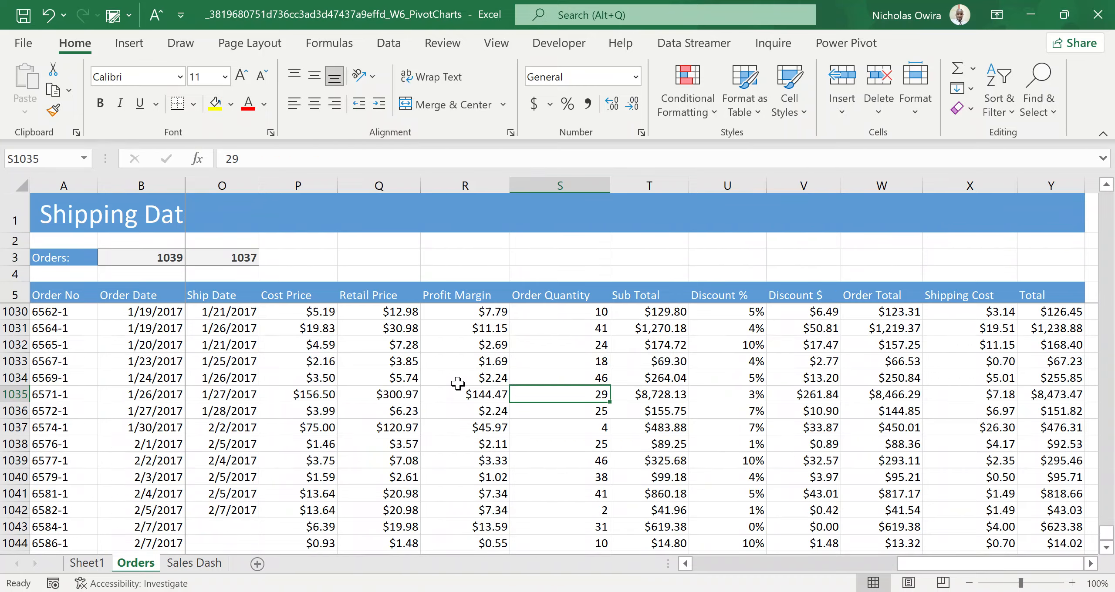
{"action": "left_click", "coordinate": [402, 374]}
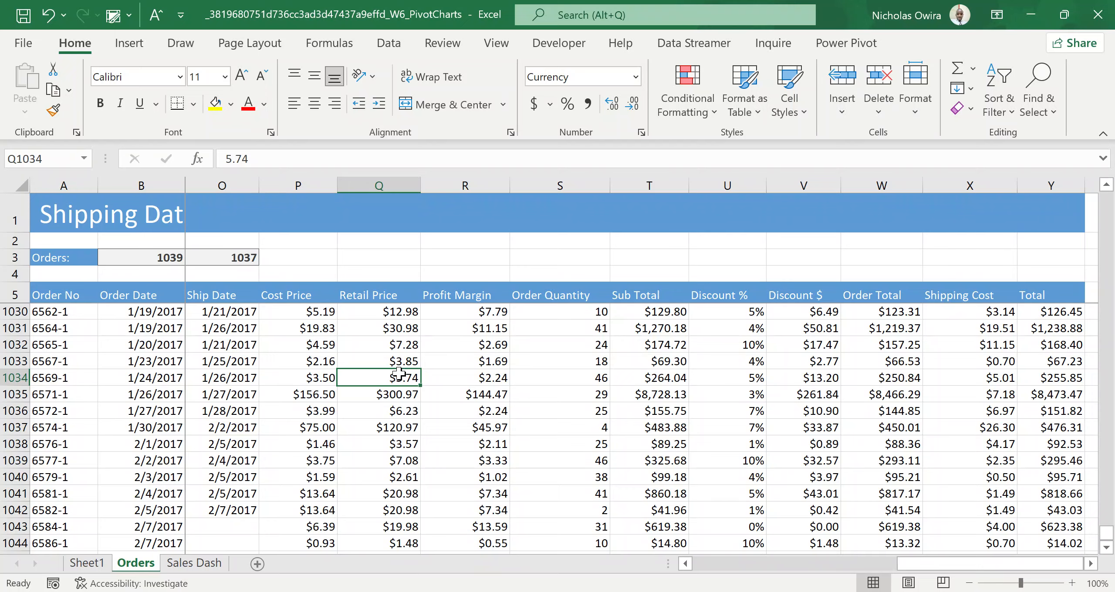
{"action": "left_click", "coordinate": [373, 397]}
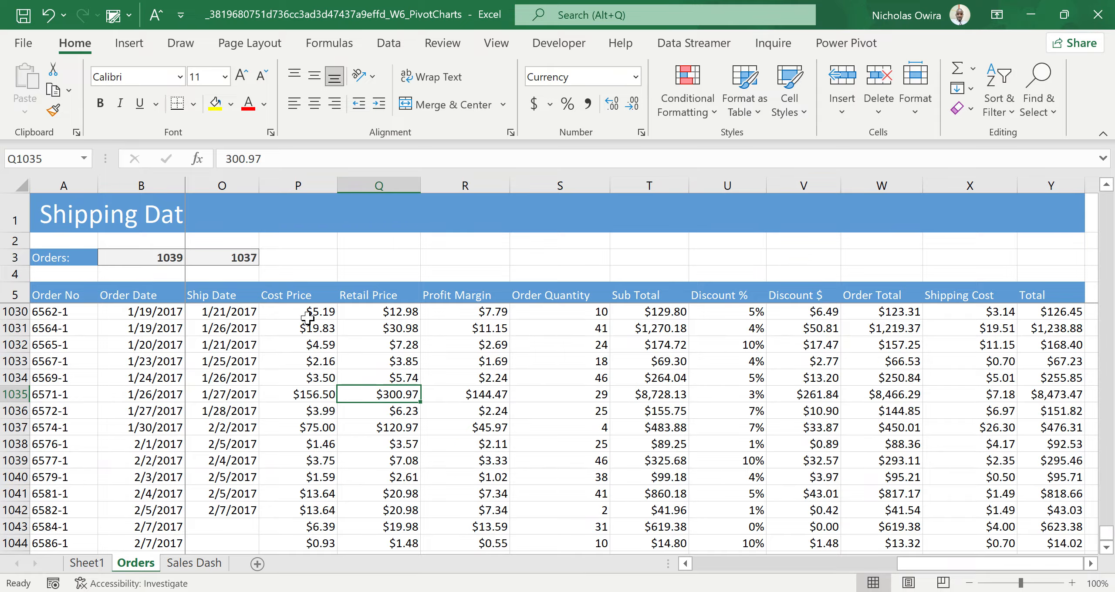
{"action": "left_click", "coordinate": [129, 43]}
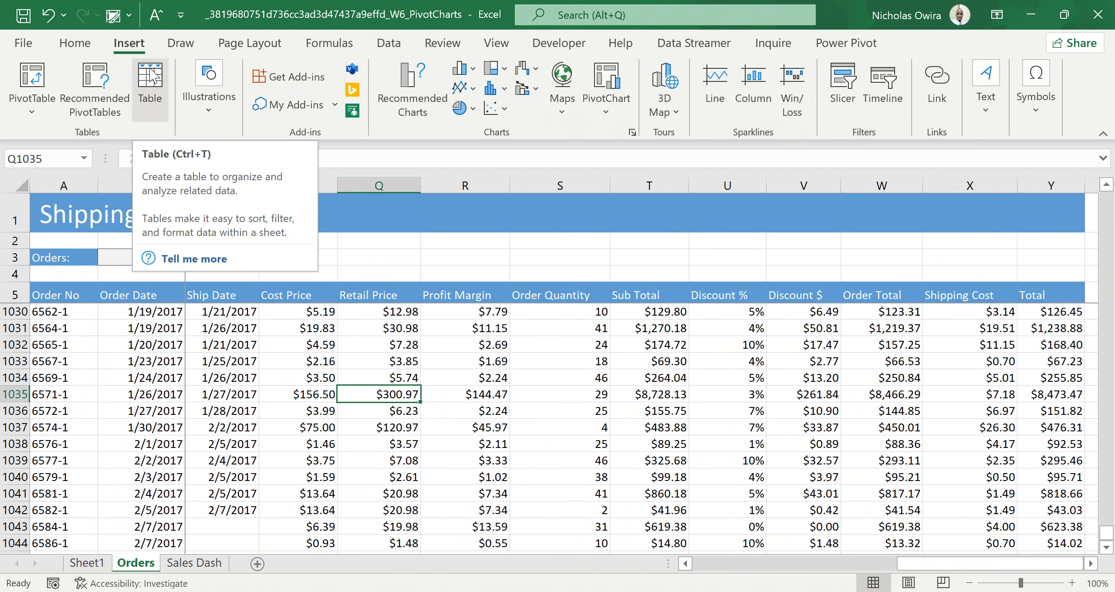
{"action": "left_click", "coordinate": [151, 78]}
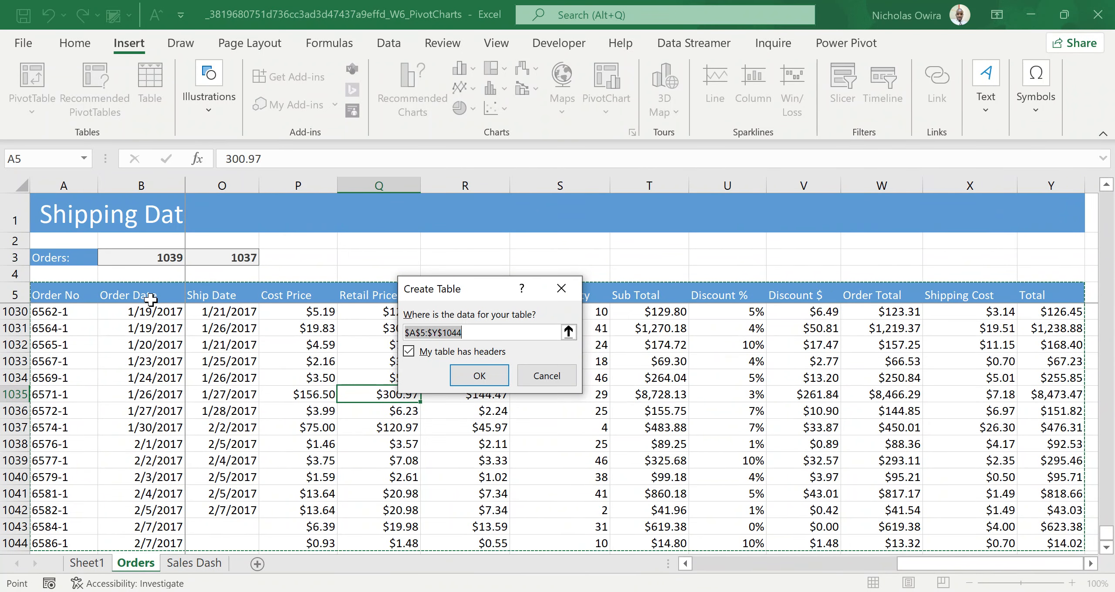
{"action": "left_click", "coordinate": [484, 383]}
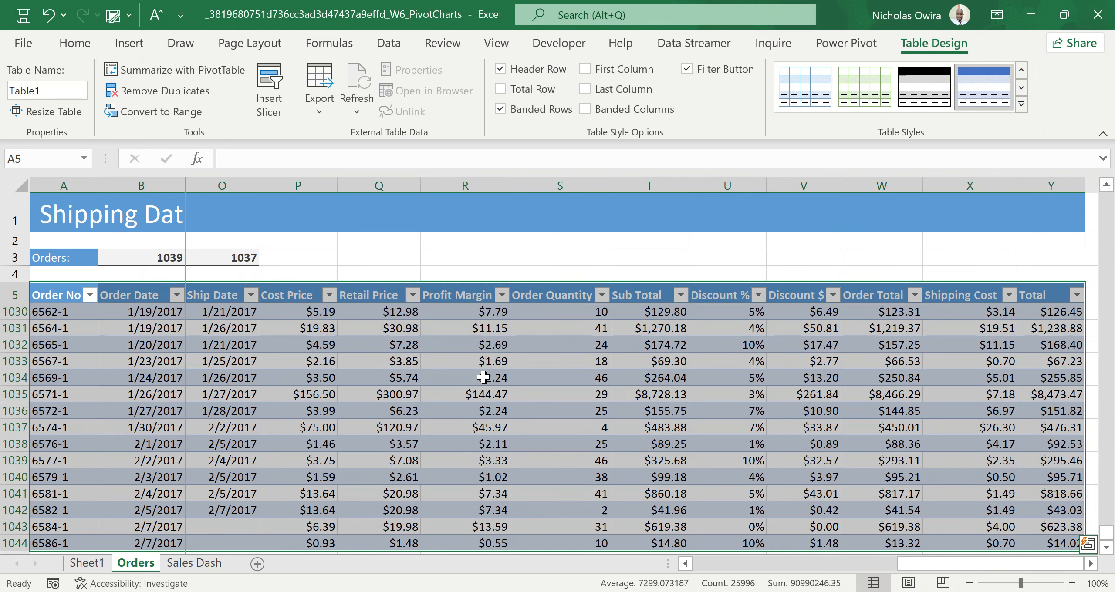
Apply the black-and-grey banded style, the first in the Medium group, to the orders table
{"action": "left_click", "coordinate": [634, 411]}
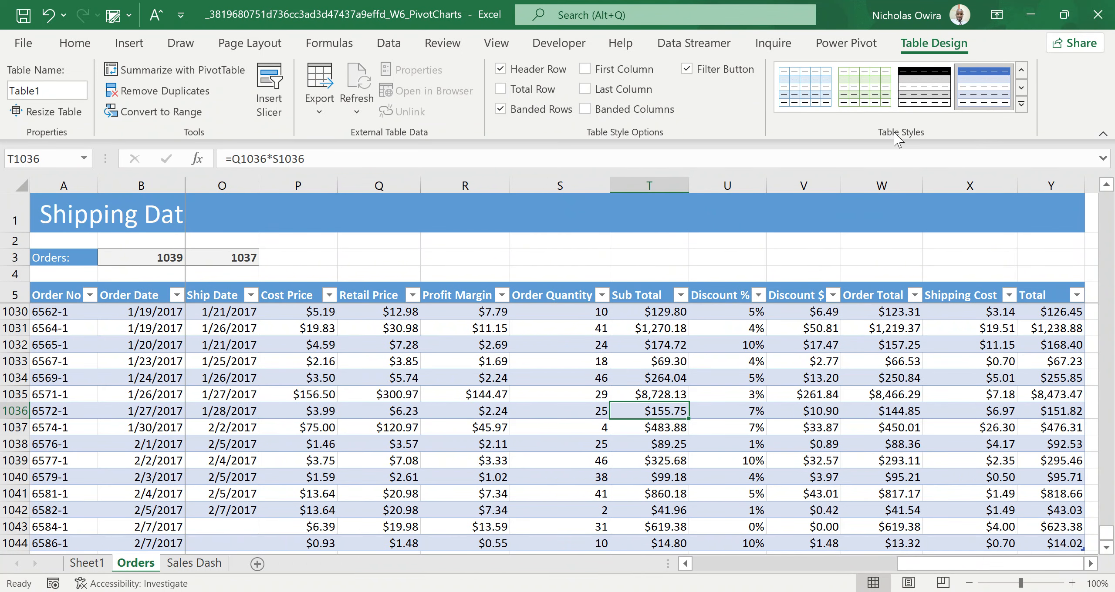
{"action": "left_click", "coordinate": [1021, 105]}
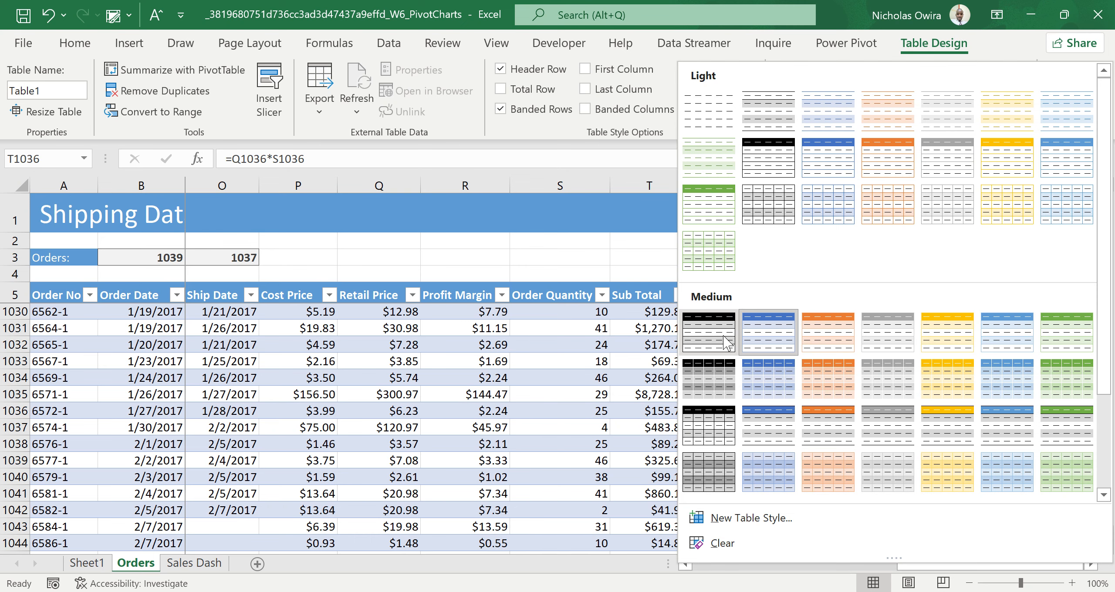
{"action": "left_click", "coordinate": [709, 336]}
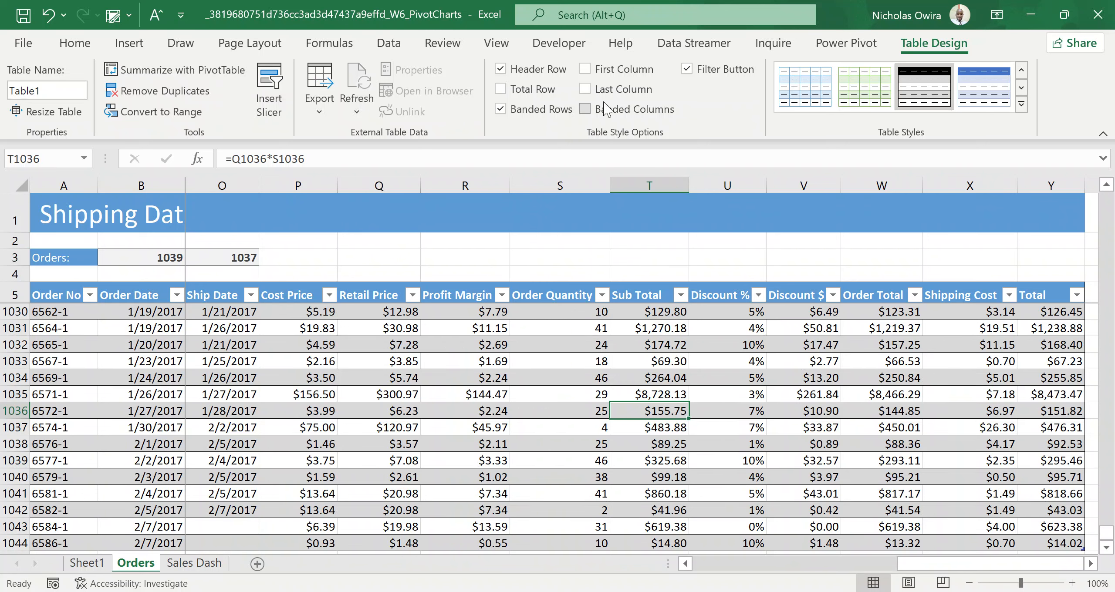
Turn the table's header row off and on again, and cancel a second attempt to turn it off
{"action": "left_click", "coordinate": [501, 71]}
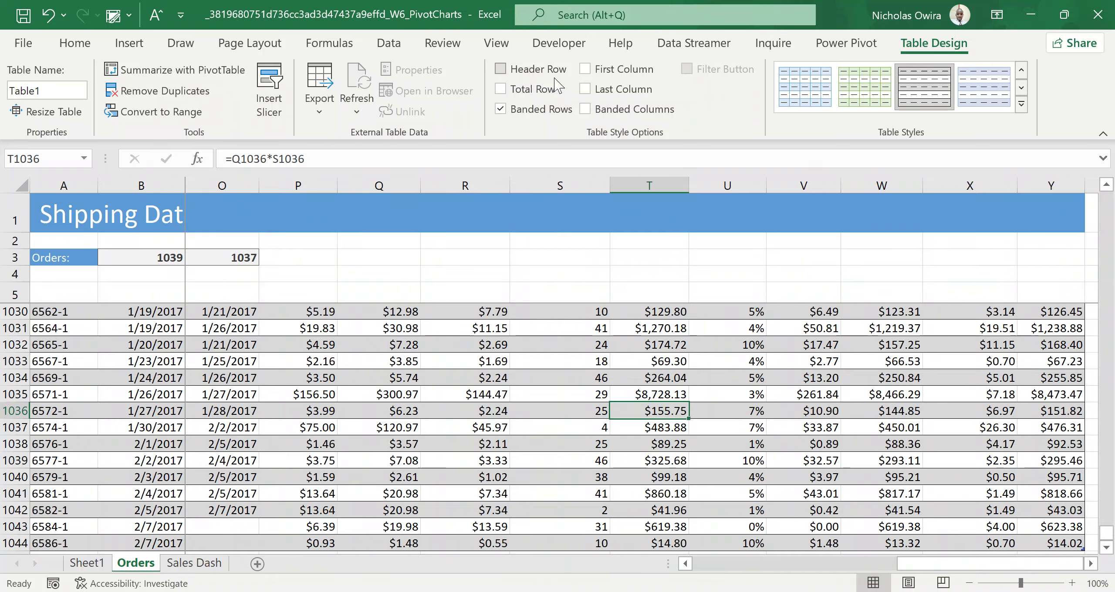
{"action": "left_click", "coordinate": [502, 70]}
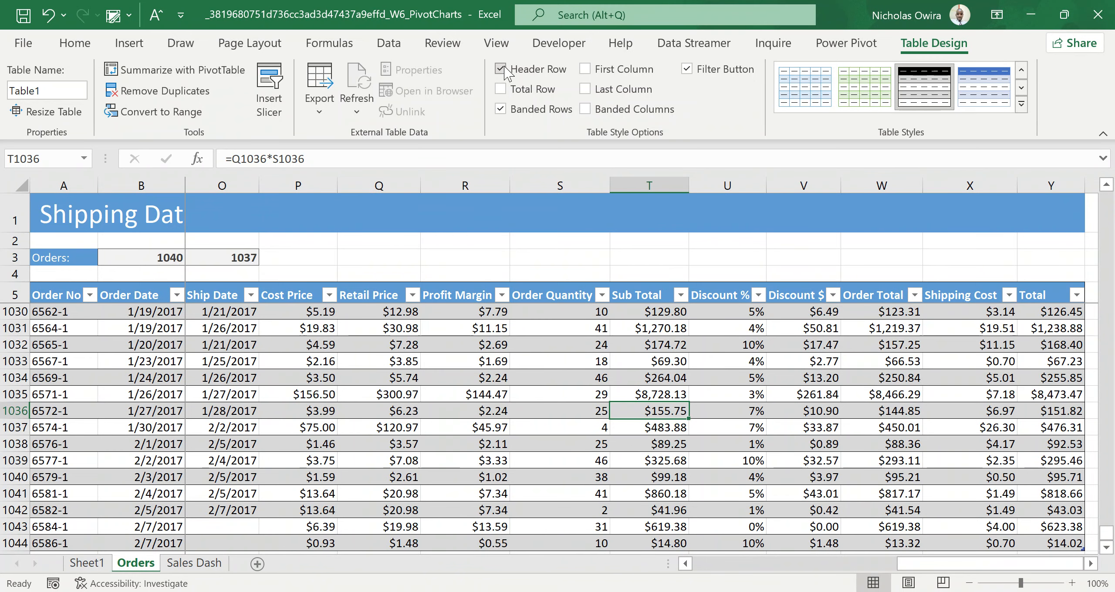
{"action": "left_click", "coordinate": [501, 69]}
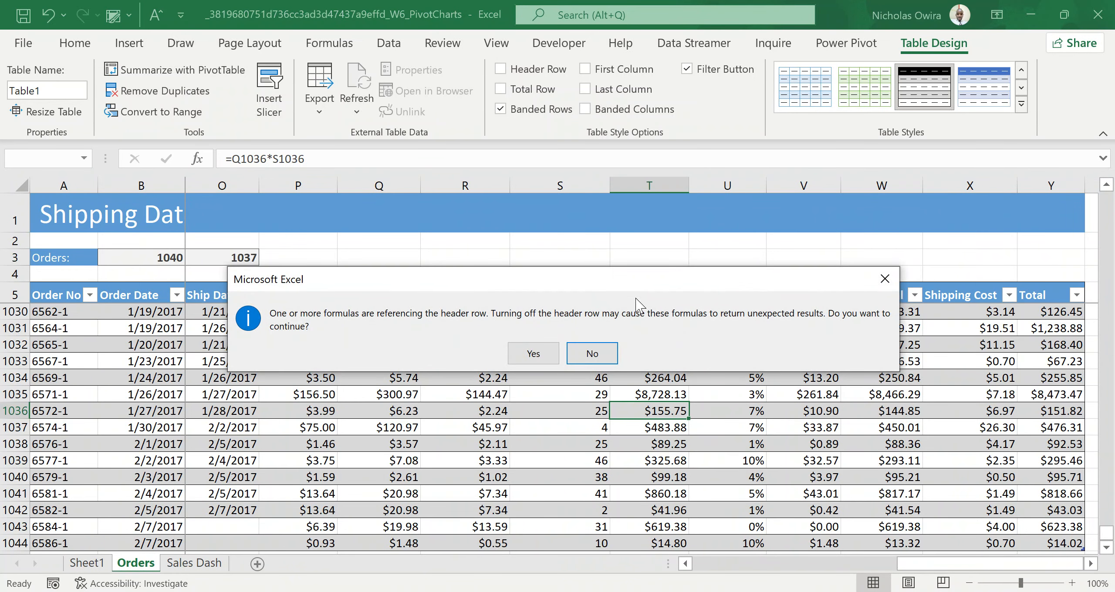
{"action": "left_click", "coordinate": [885, 279]}
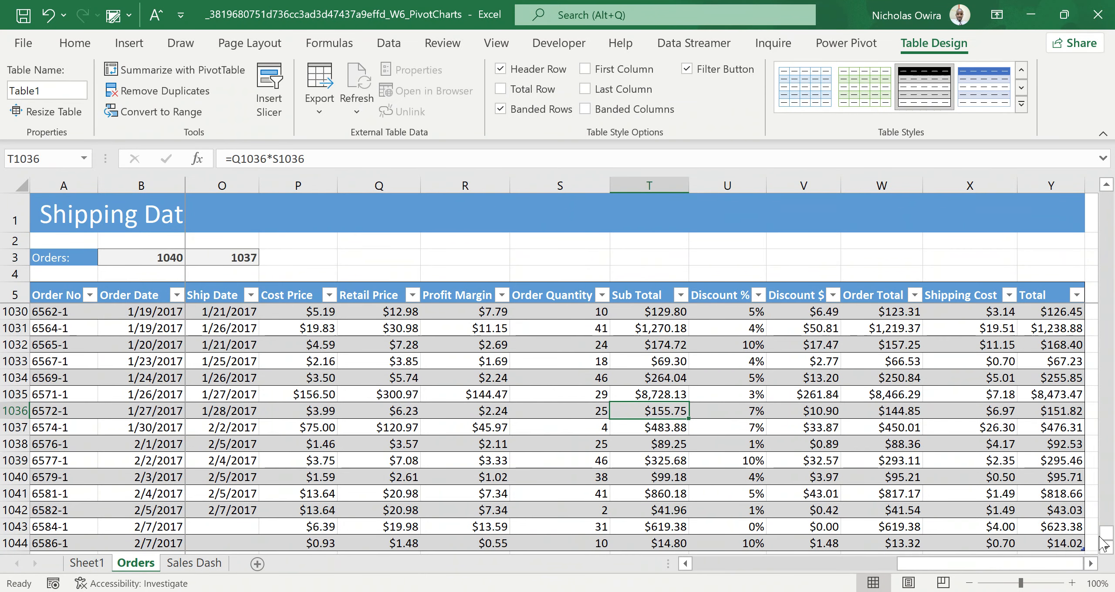
Add a total row at the end of the orders table and widen column Y to fit its total
{"action": "left_click_drag", "start_coordinate": [1106, 549], "coordinate": [1106, 550]}
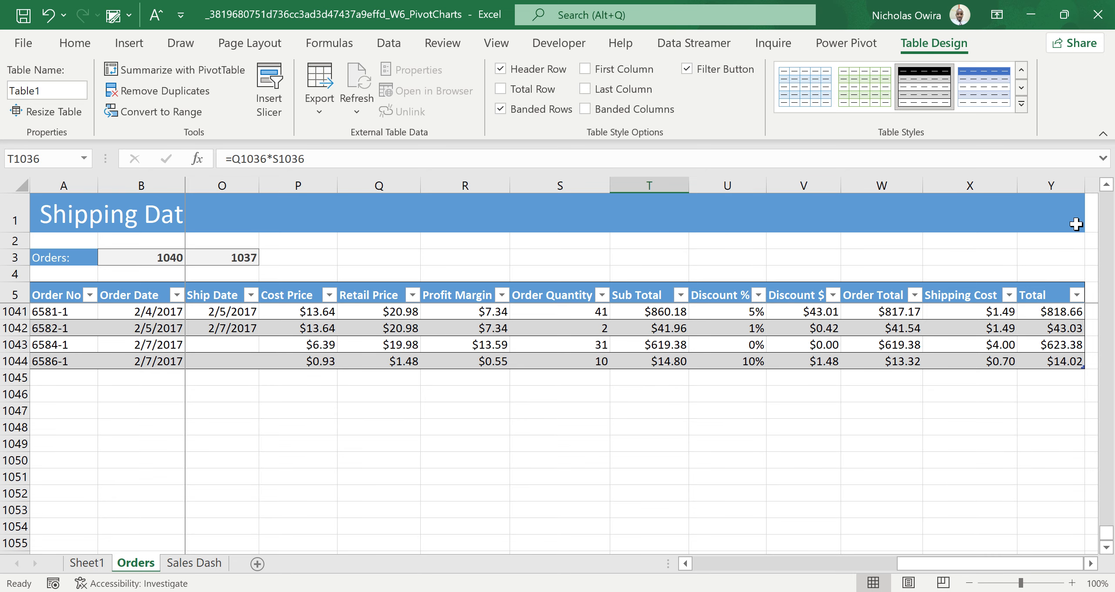
{"action": "left_click", "coordinate": [1106, 185]}
{"action": "left_click", "coordinate": [1106, 185]}
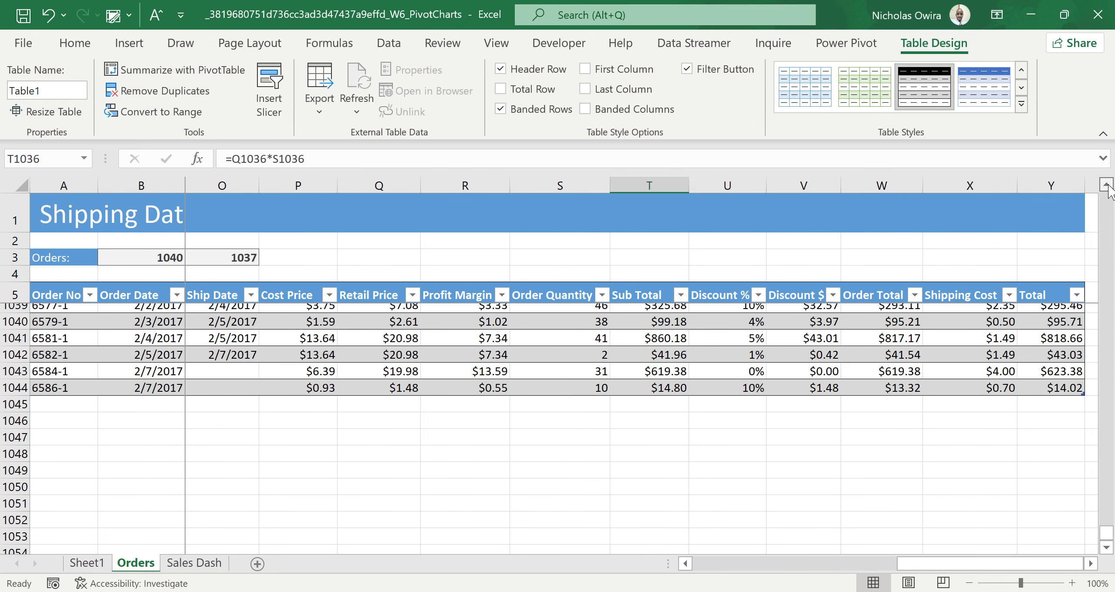
{"action": "left_click", "coordinate": [1106, 186]}
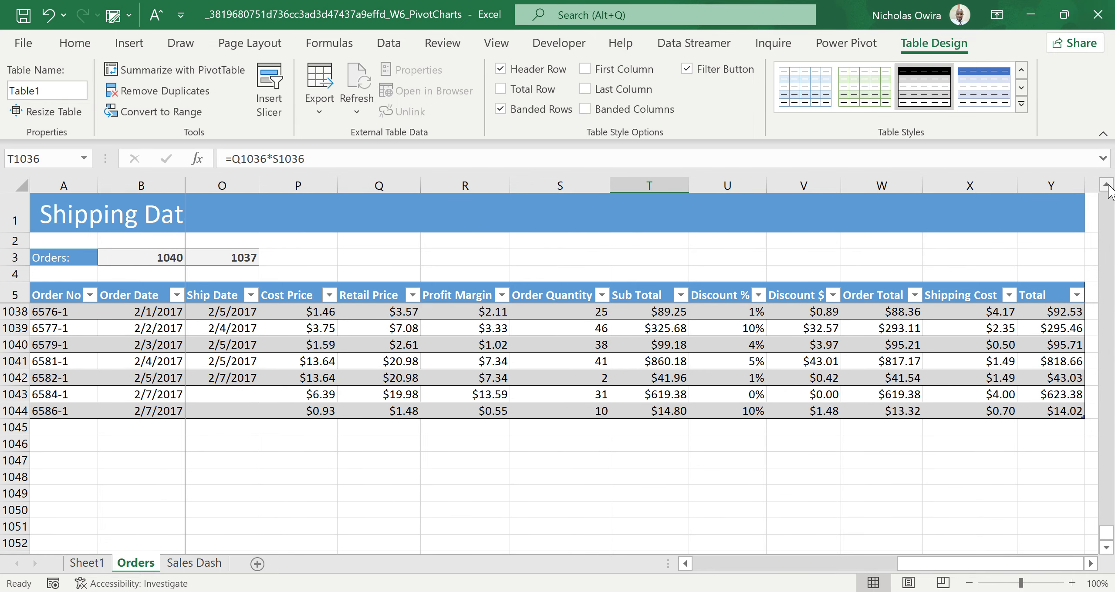
{"action": "left_click", "coordinate": [1090, 564]}
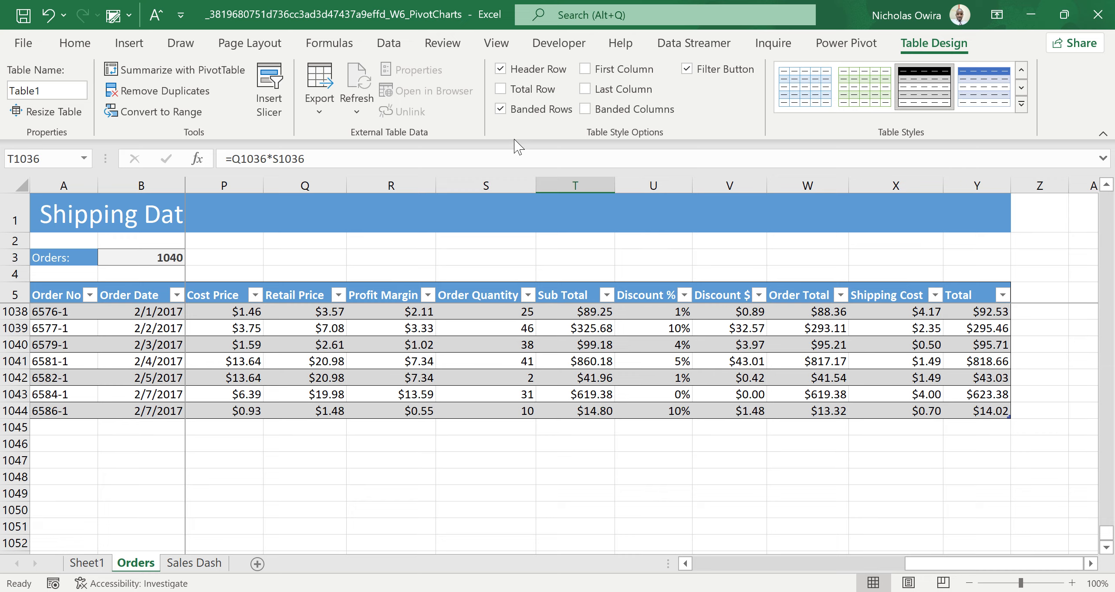
{"action": "left_click", "coordinate": [501, 90]}
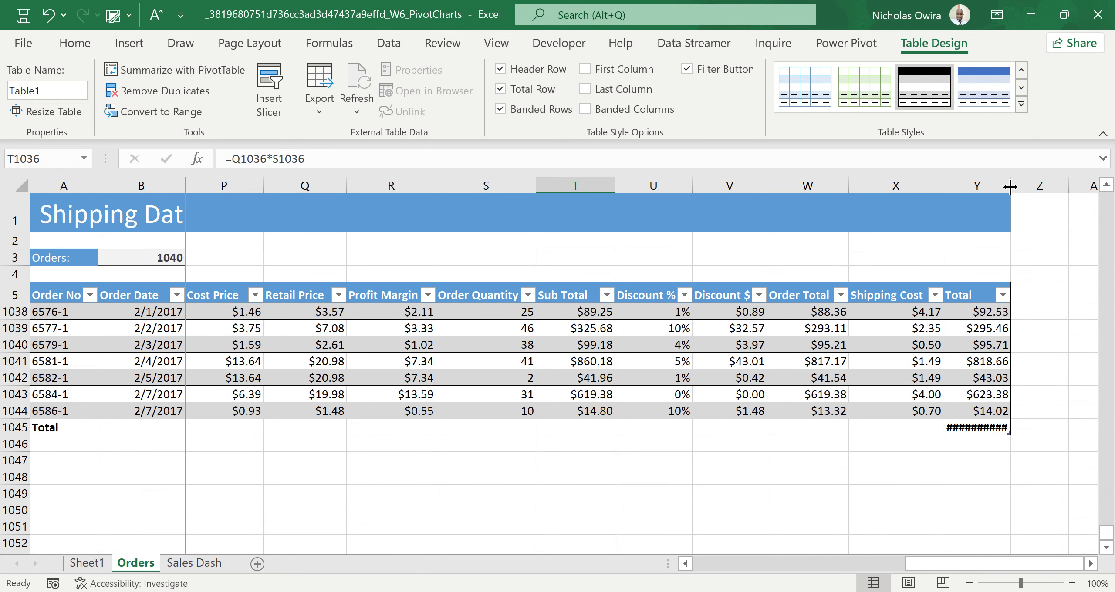
{"action": "left_click_drag", "start_coordinate": [1011, 187], "coordinate": [1027, 188]}
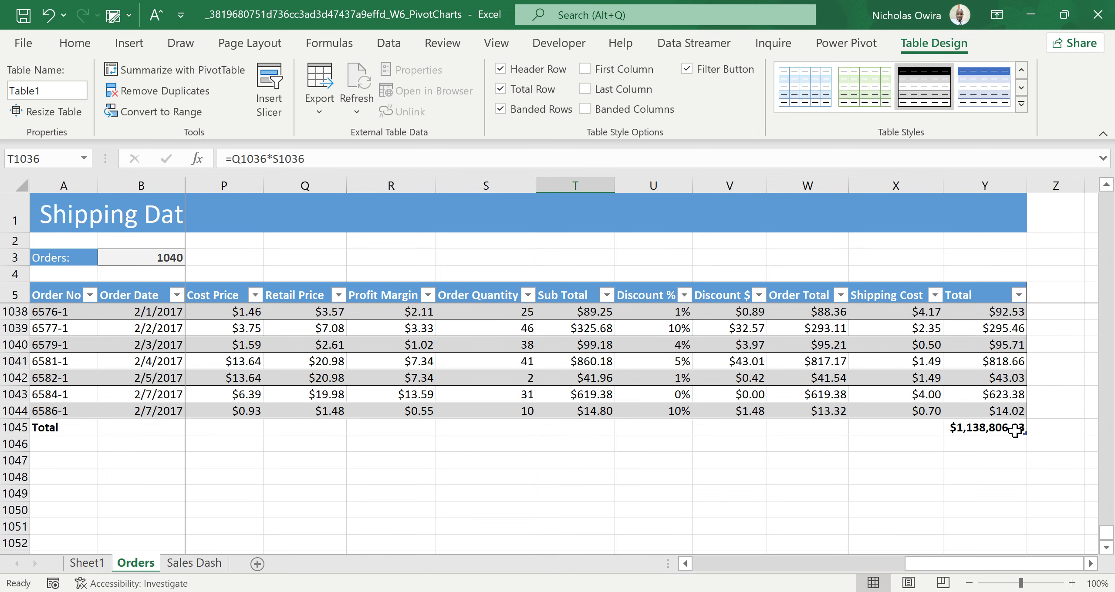
Try None, Average and Count as the summary function in the Total column's total cell, Y1045
{"action": "left_click", "coordinate": [1015, 430]}
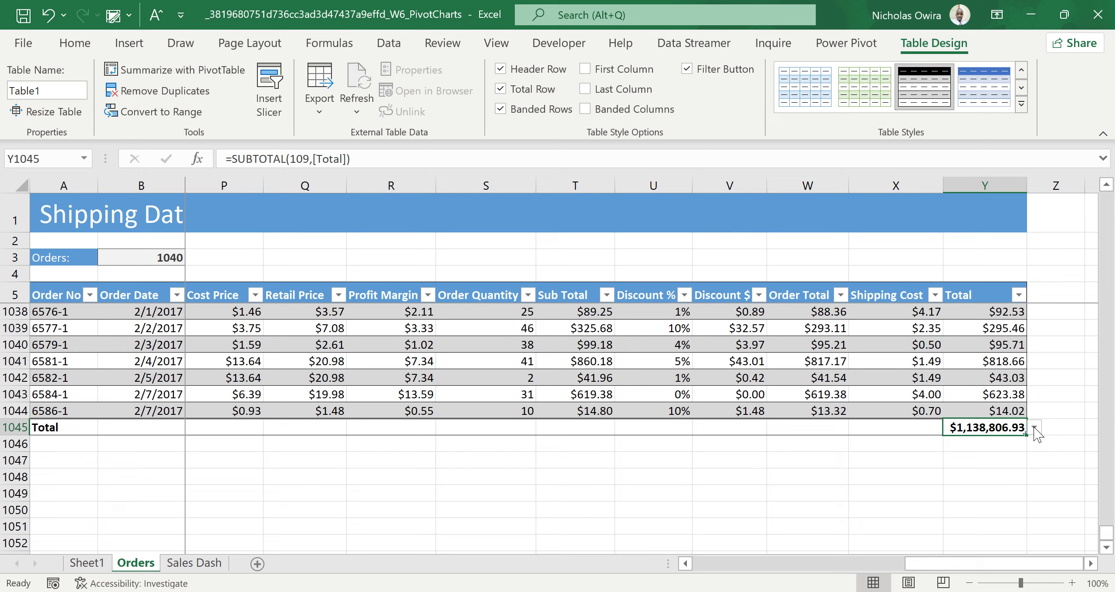
{"action": "left_click", "coordinate": [1035, 429]}
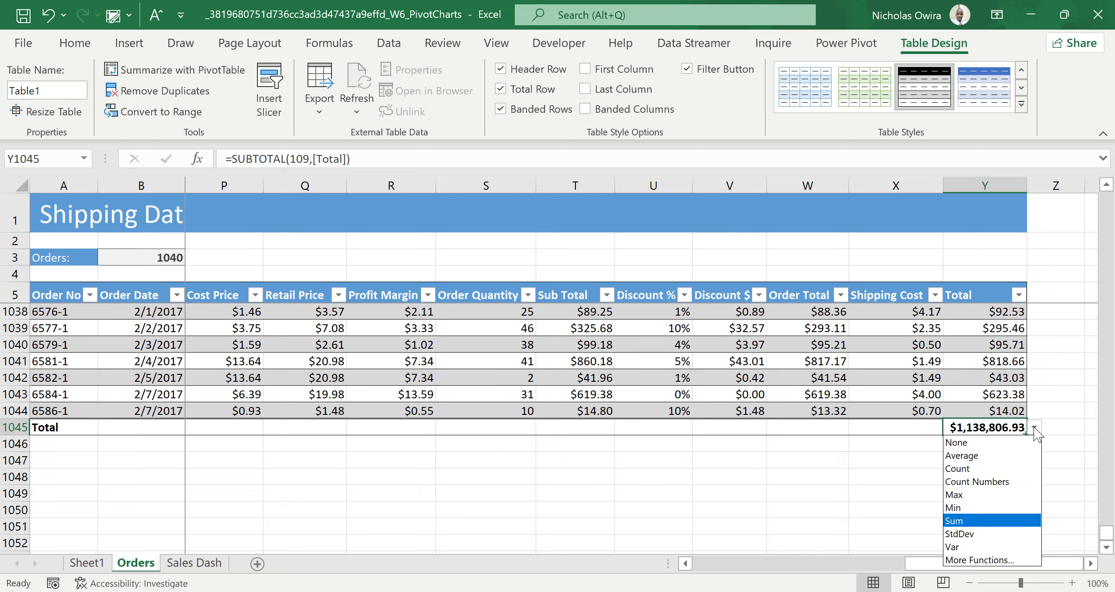
{"action": "left_click", "coordinate": [972, 444]}
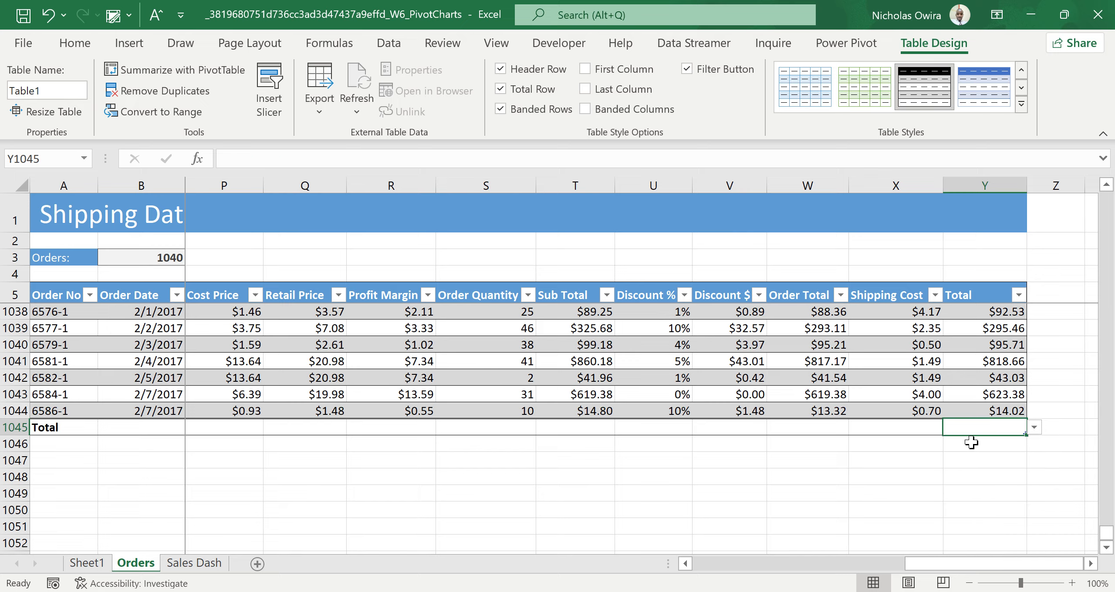
{"action": "left_click", "coordinate": [1035, 428]}
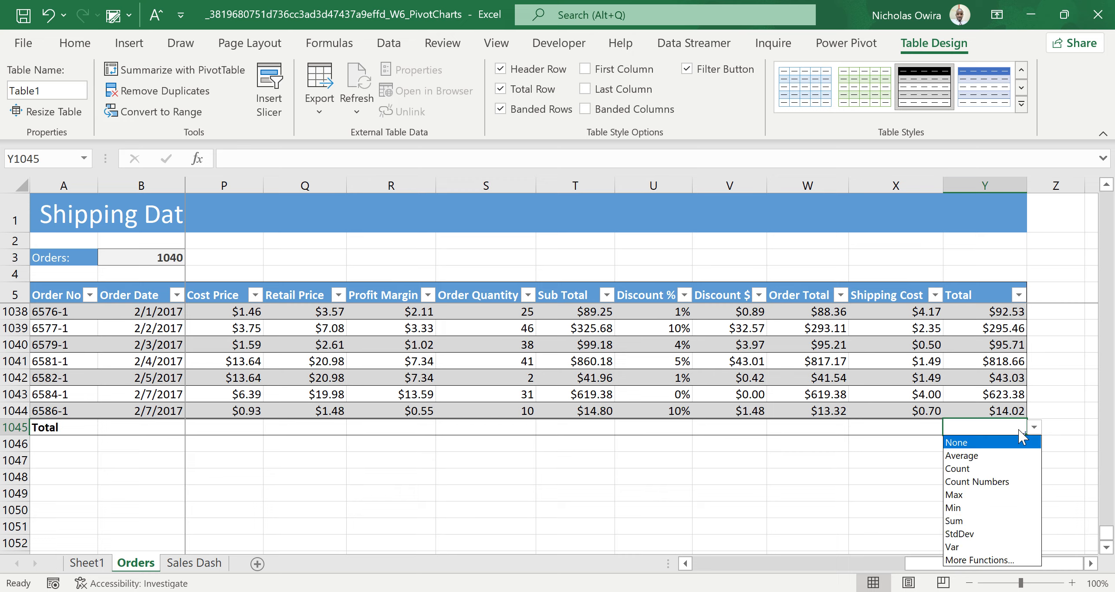
{"action": "left_click", "coordinate": [988, 455]}
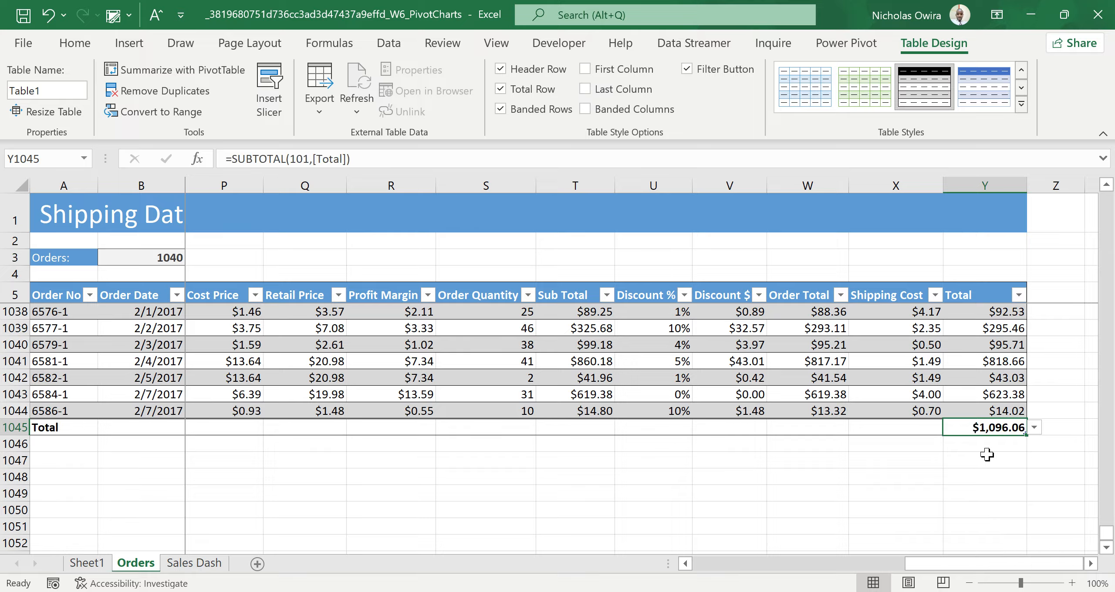
{"action": "left_click", "coordinate": [1035, 428]}
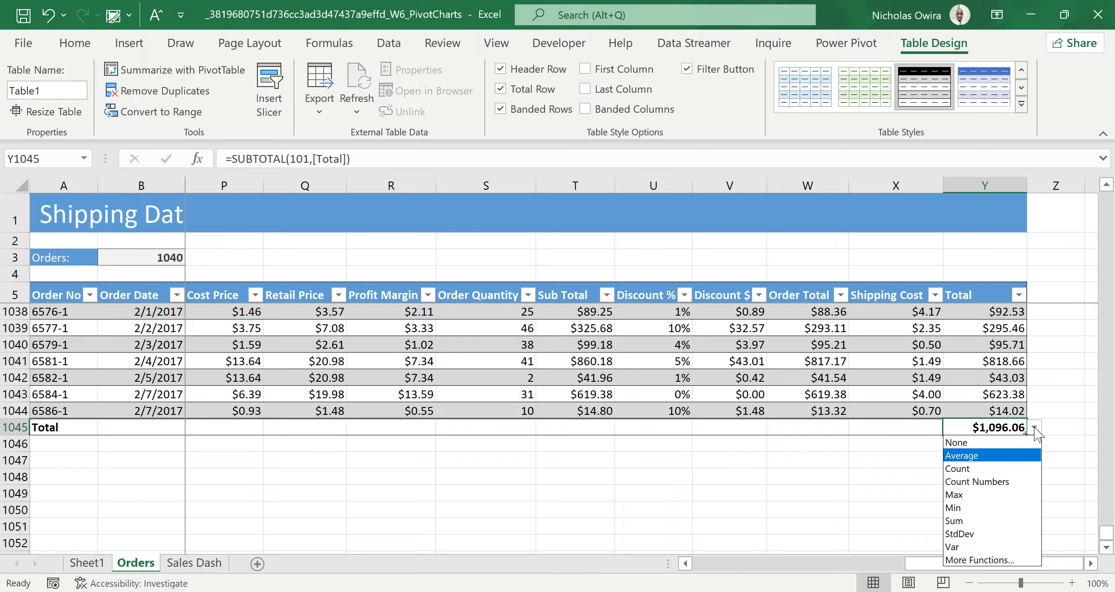
{"action": "left_click", "coordinate": [979, 470]}
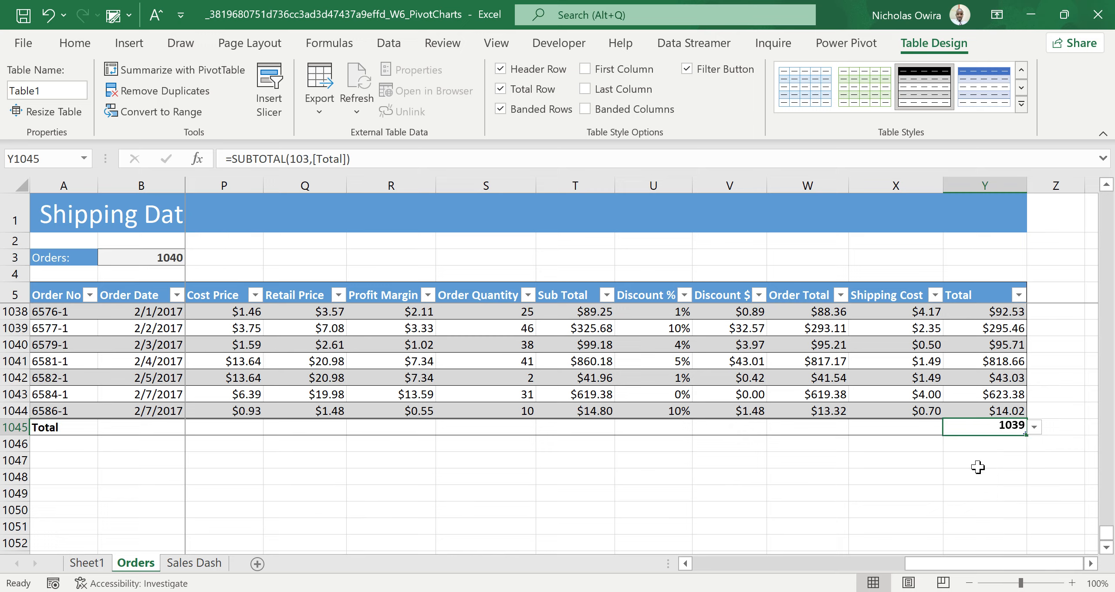
Try Count Numbers, Max and Min as the summary function in cell Y1045, and return it to Sum
{"action": "left_click", "coordinate": [1035, 429]}
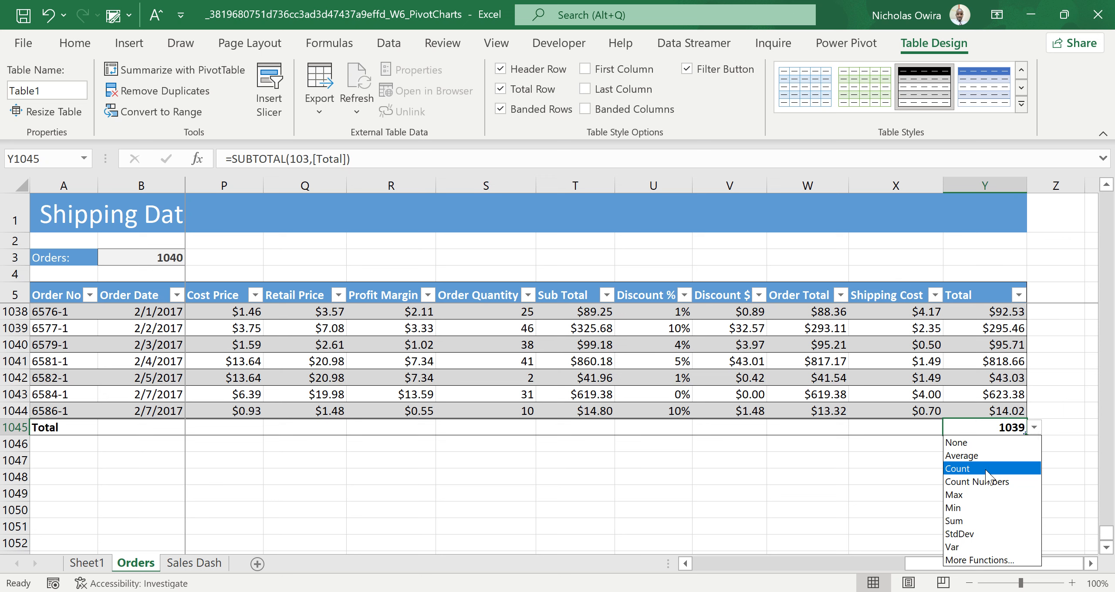
{"action": "left_click", "coordinate": [985, 482]}
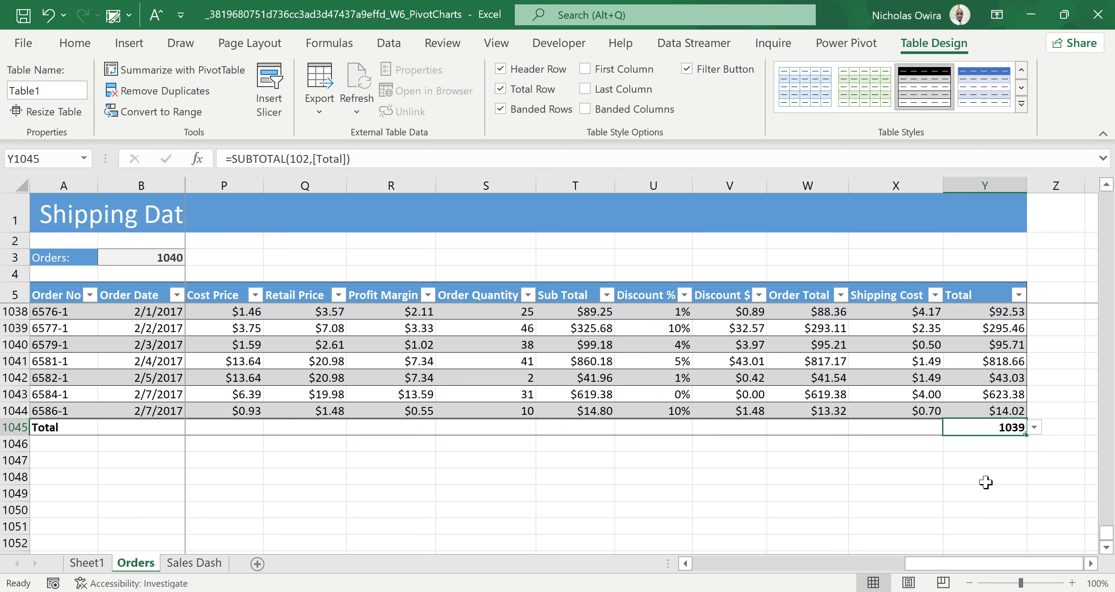
{"action": "left_click", "coordinate": [1034, 427]}
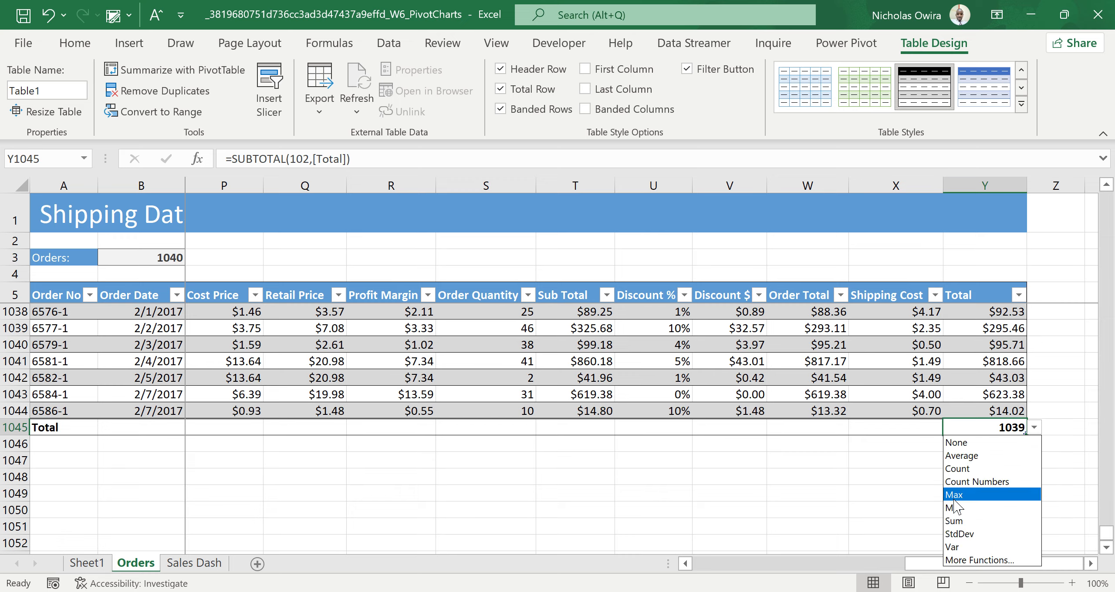
{"action": "left_click", "coordinate": [957, 499]}
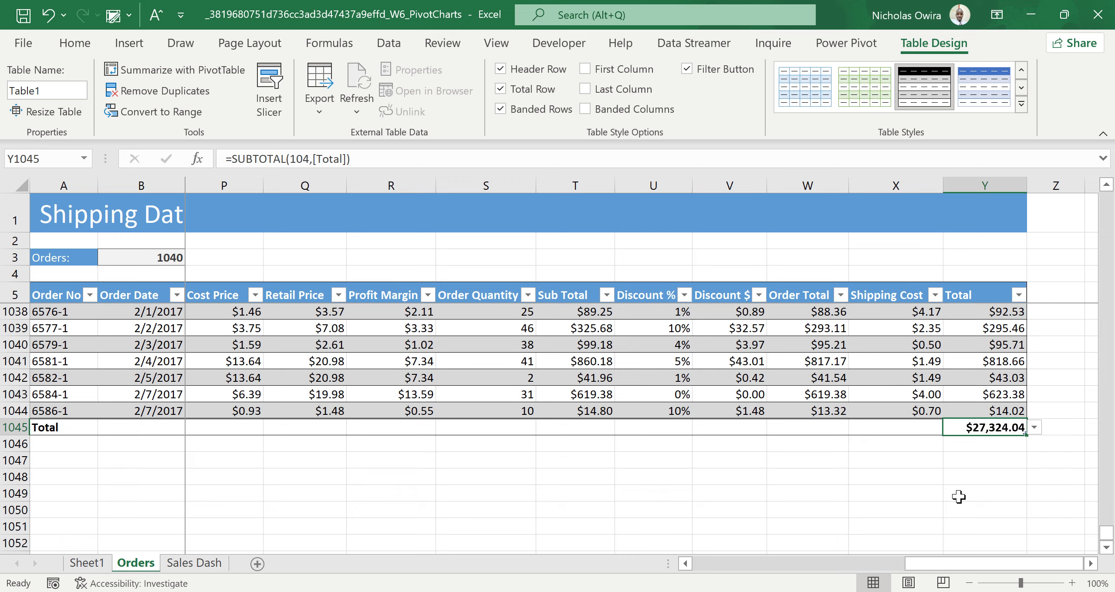
{"action": "left_click", "coordinate": [1034, 428]}
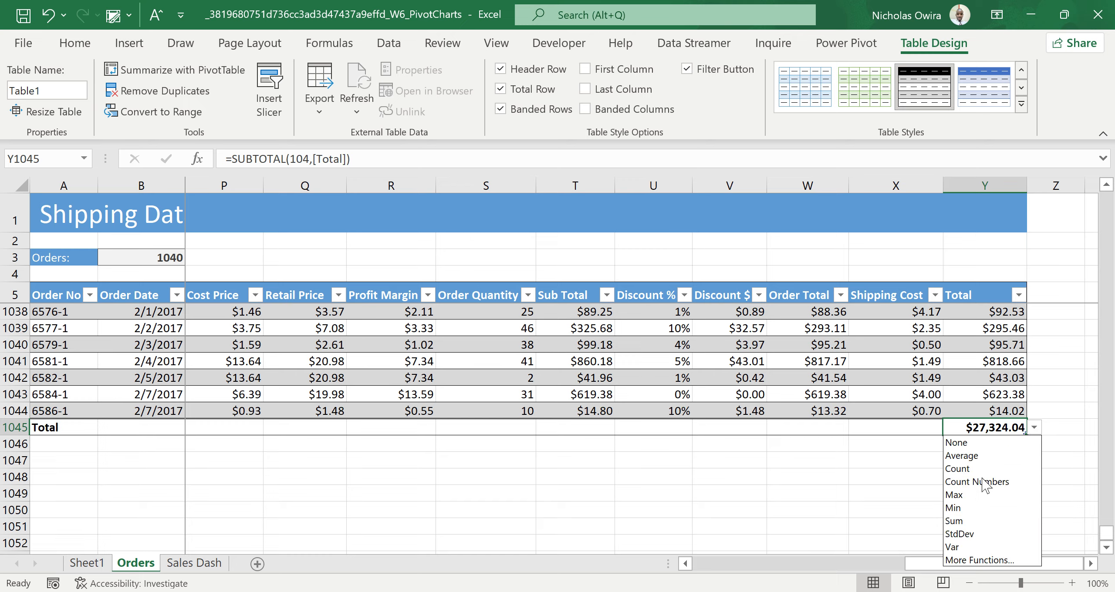
{"action": "left_click", "coordinate": [954, 508]}
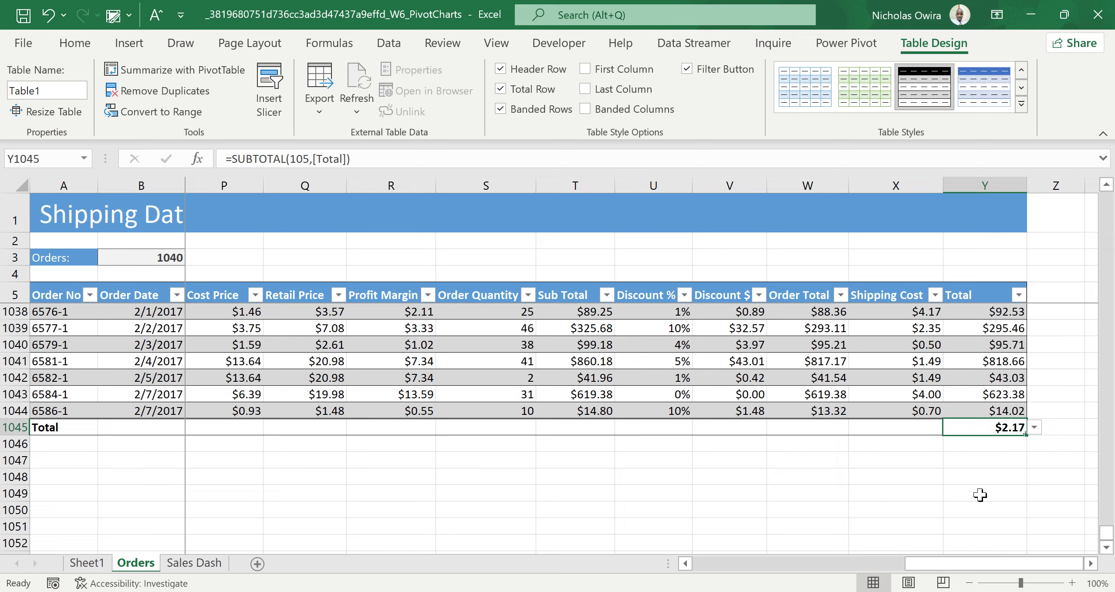
{"action": "left_click", "coordinate": [1034, 427]}
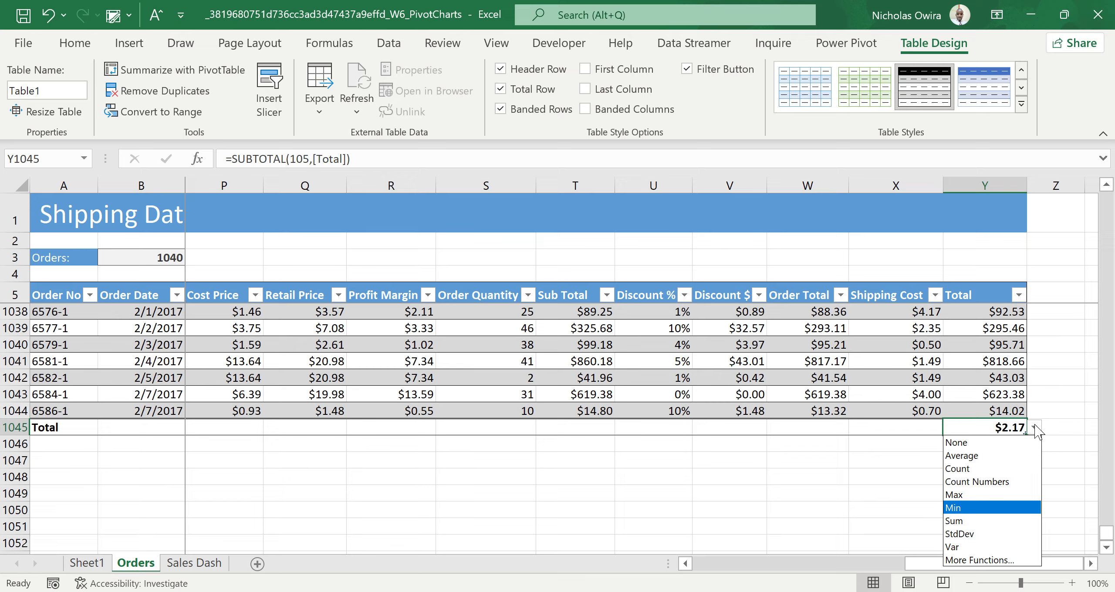
{"action": "left_click", "coordinate": [972, 521]}
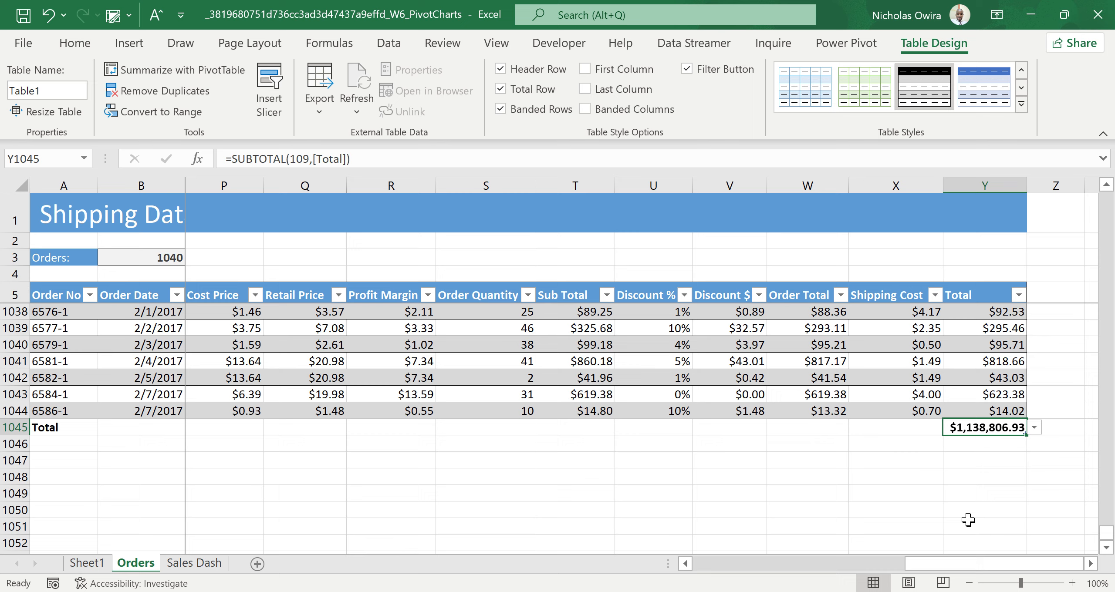
Switch the summary function in the Total column's total cell, Y1045, to StdDev and check its function list
{"action": "left_click", "coordinate": [1035, 427]}
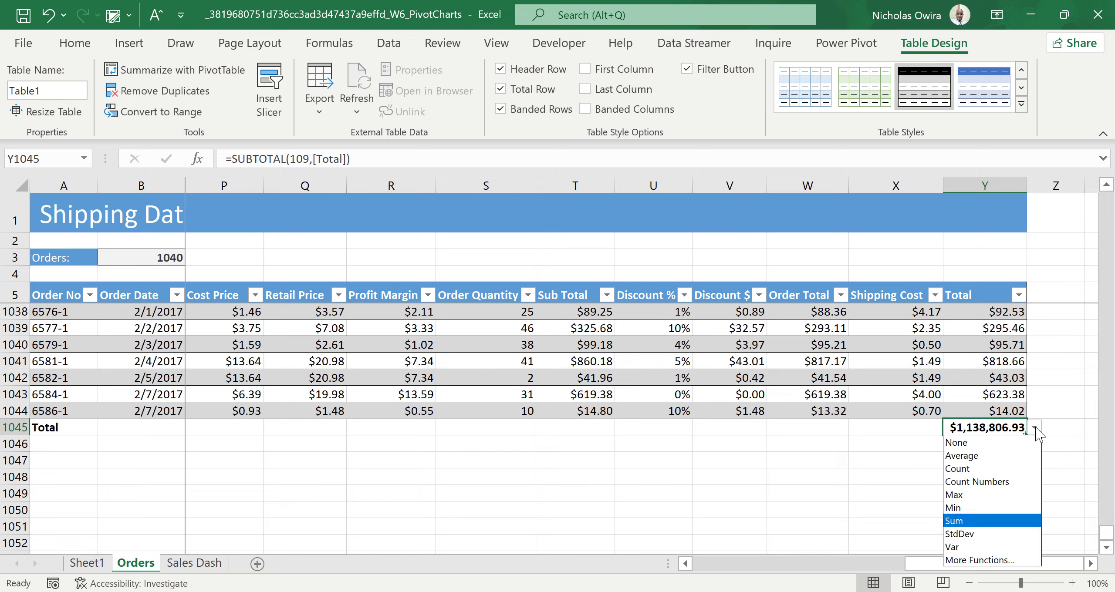
{"action": "left_click", "coordinate": [967, 533]}
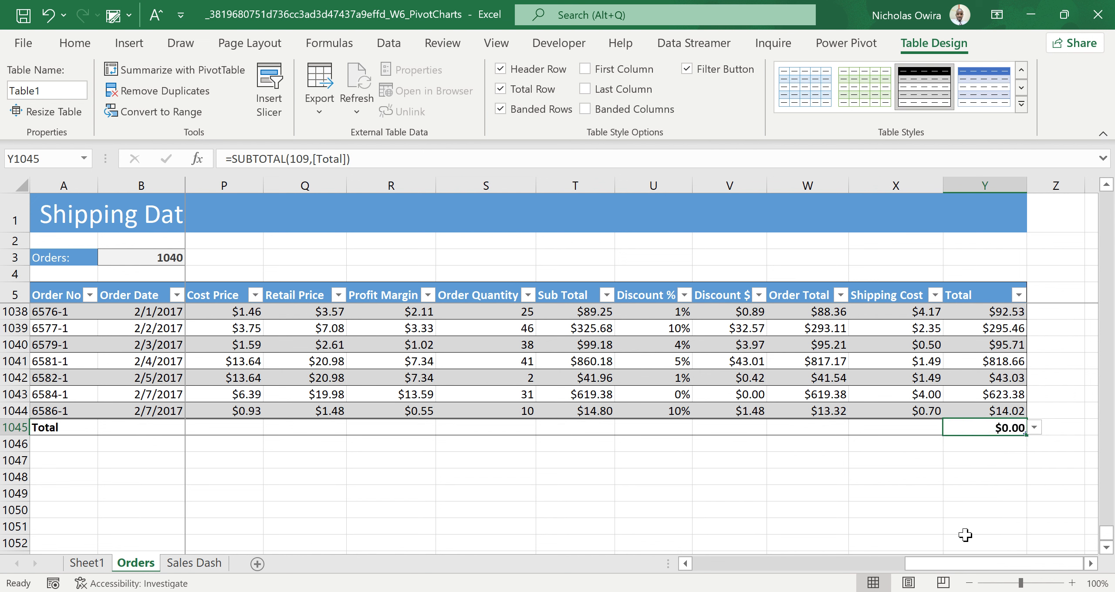
{"action": "left_click", "coordinate": [1034, 429]}
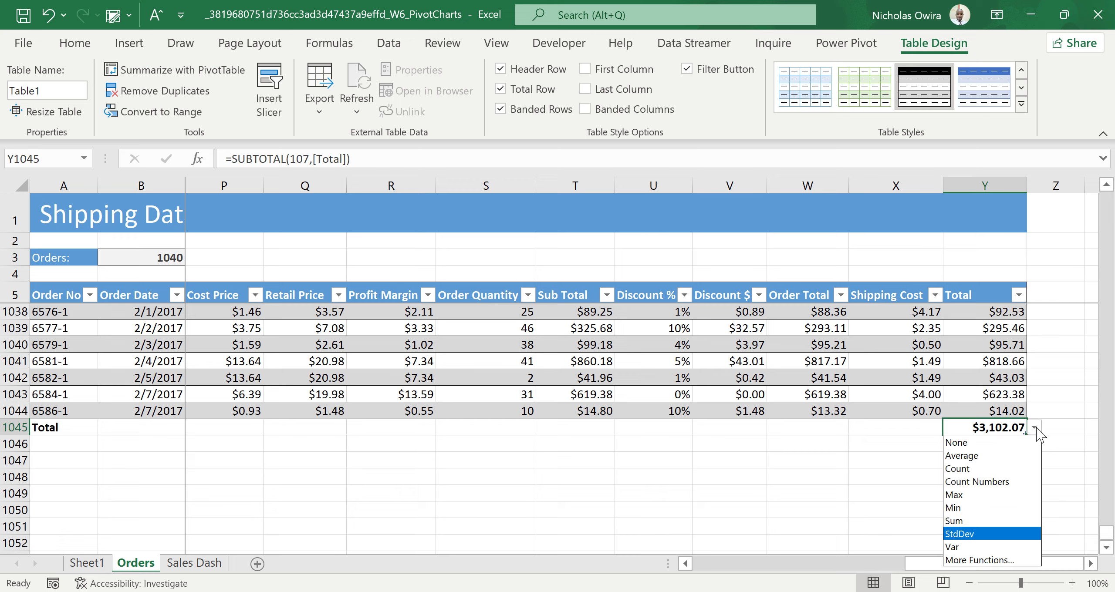
{"action": "key", "text": "Escape"}
Check the summary functions offered for the Order Total column's total cell, W1045, and remove the table's total row
{"action": "left_click", "coordinate": [812, 422]}
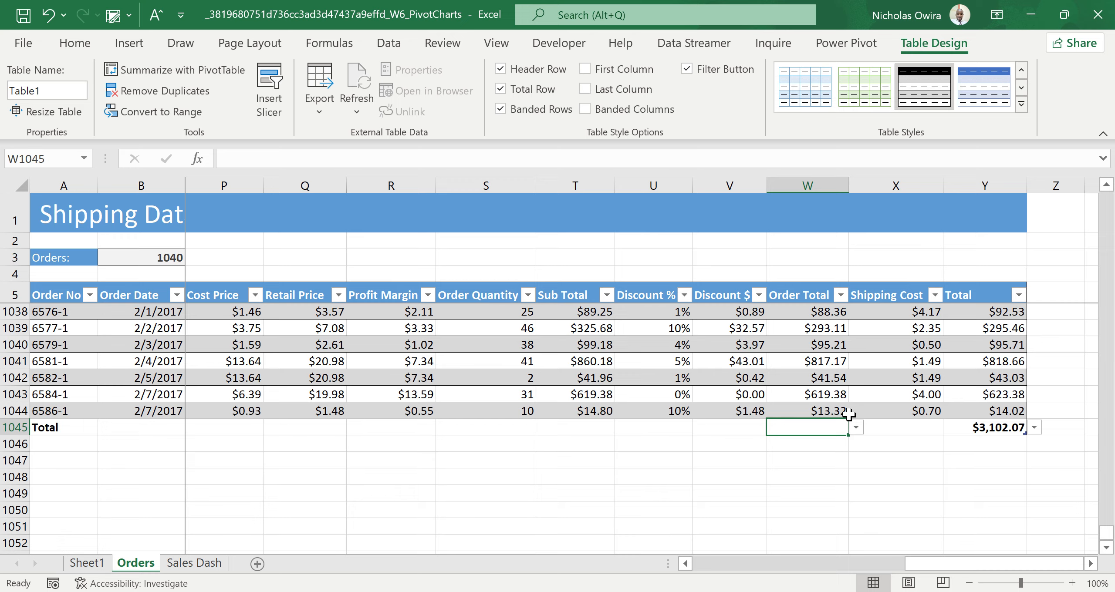
{"action": "left_click", "coordinate": [856, 427]}
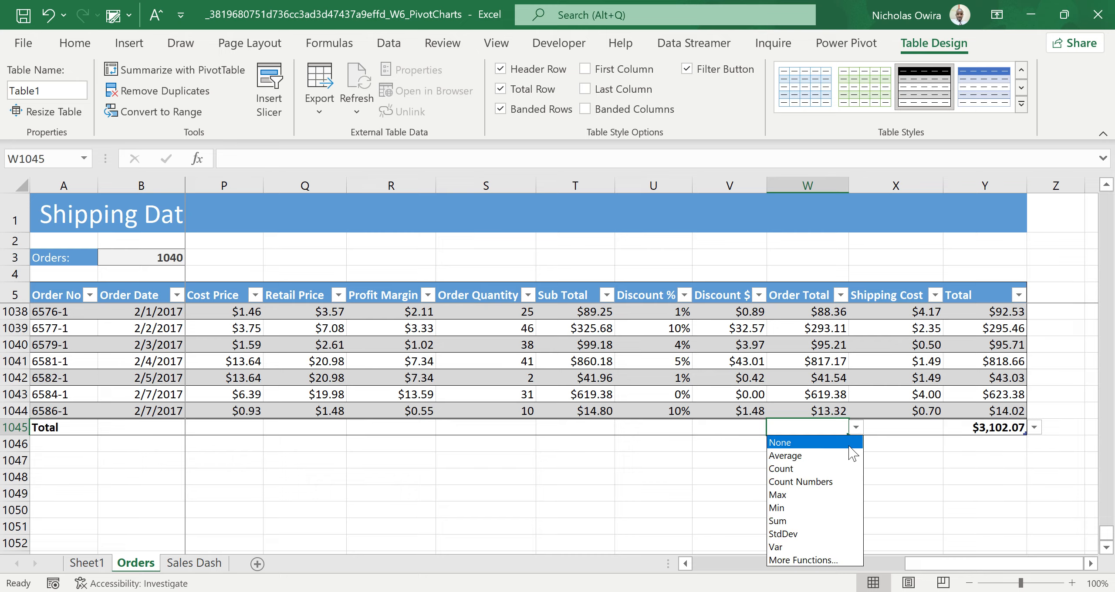
{"action": "left_click", "coordinate": [904, 427]}
{"action": "left_click", "coordinate": [903, 427]}
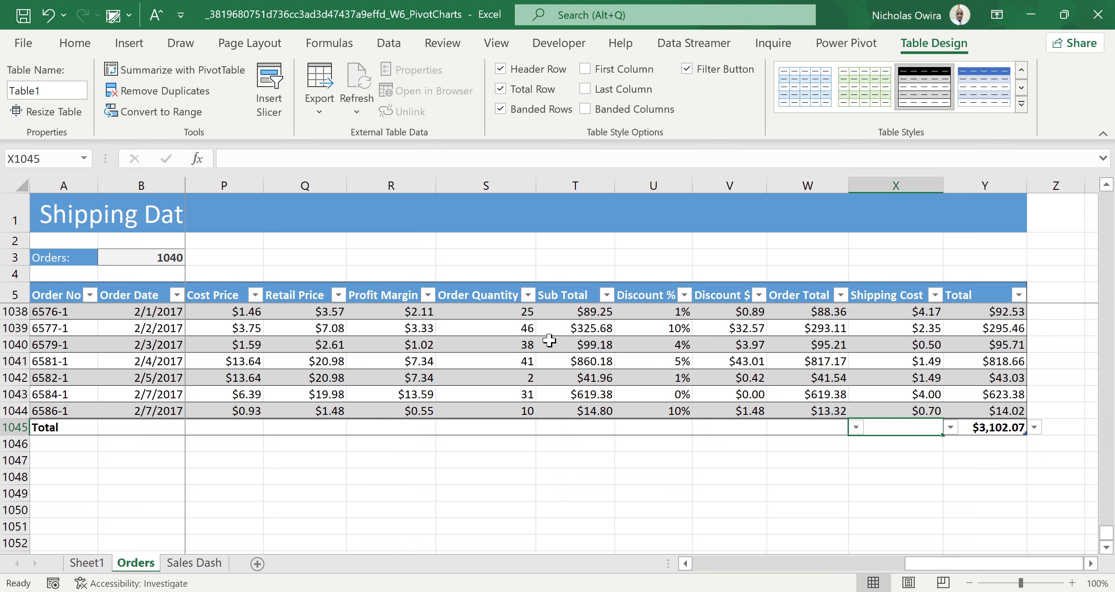
{"action": "left_click", "coordinate": [500, 89]}
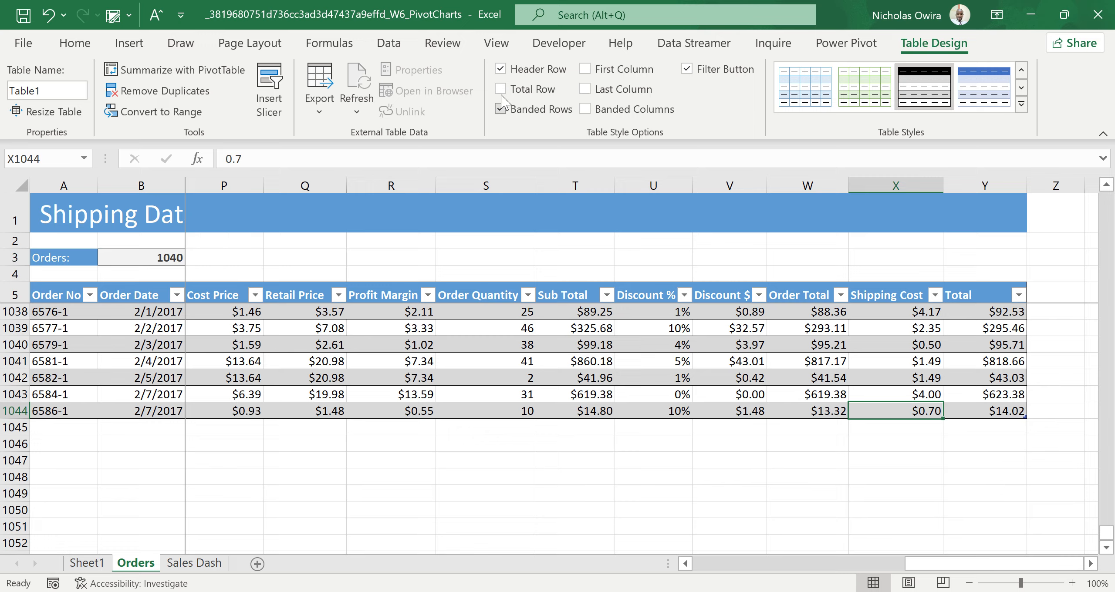
Enter 55, 88, 00999 and 777 in cells W1045 to W1048, directly below the table's Order Total column
{"action": "left_click", "coordinate": [817, 427]}
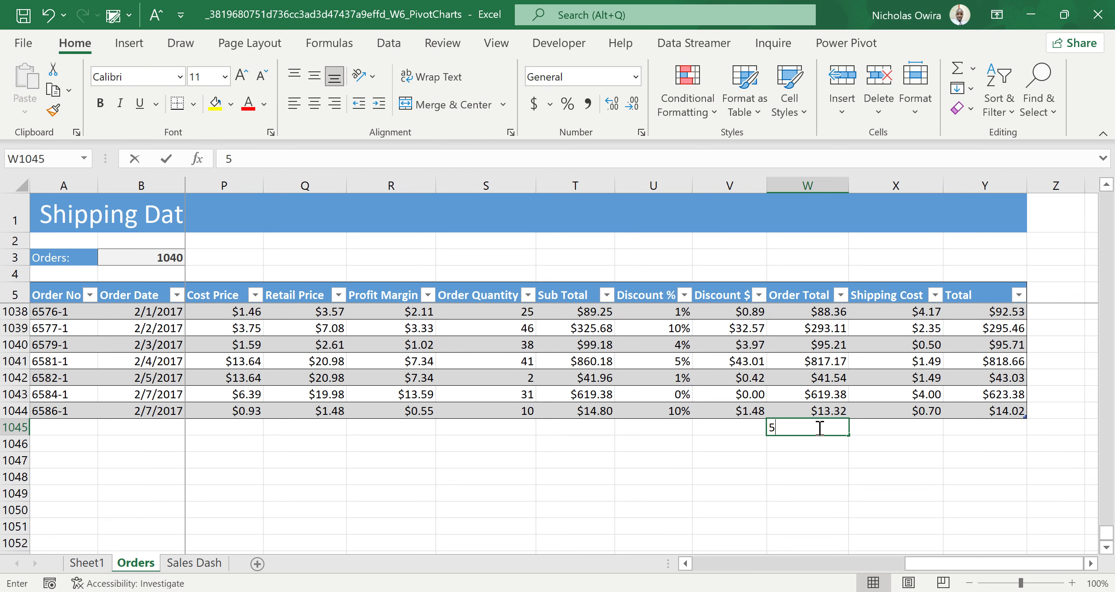
{"action": "type", "text": "55"}
{"action": "left_click", "coordinate": [864, 464]}
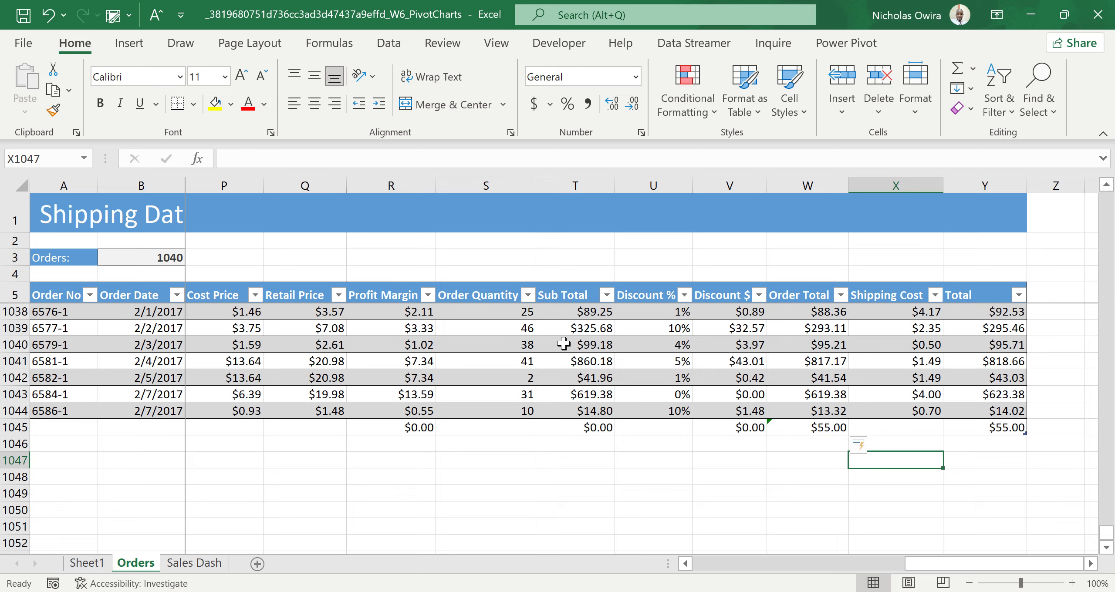
{"action": "left_click", "coordinate": [827, 451]}
{"action": "type", "text": "88"}
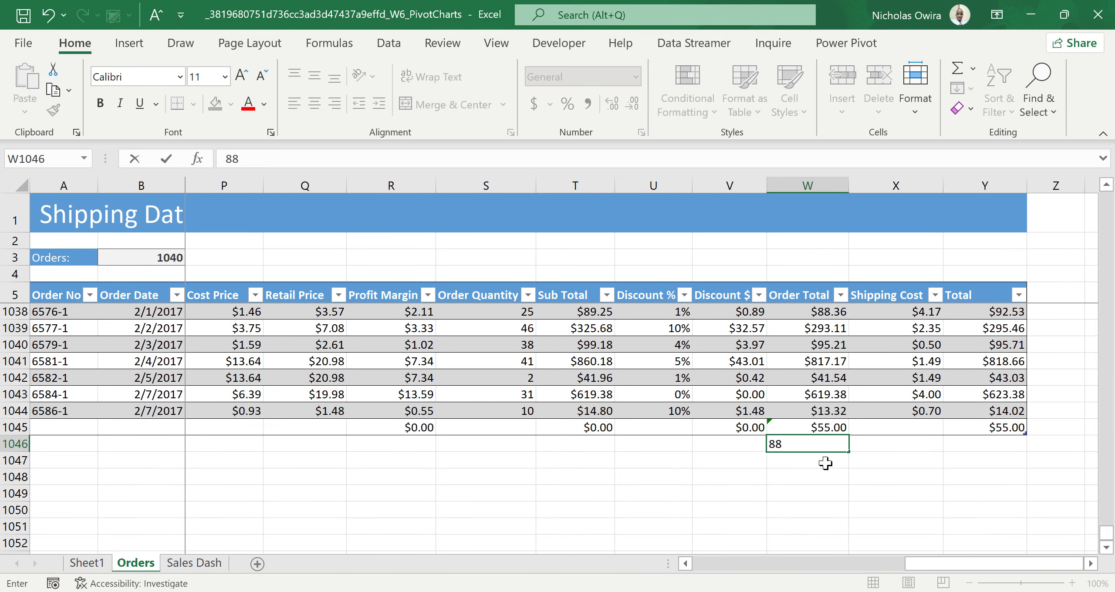
{"action": "key", "text": "Return"}
{"action": "type", "text": "00999"}
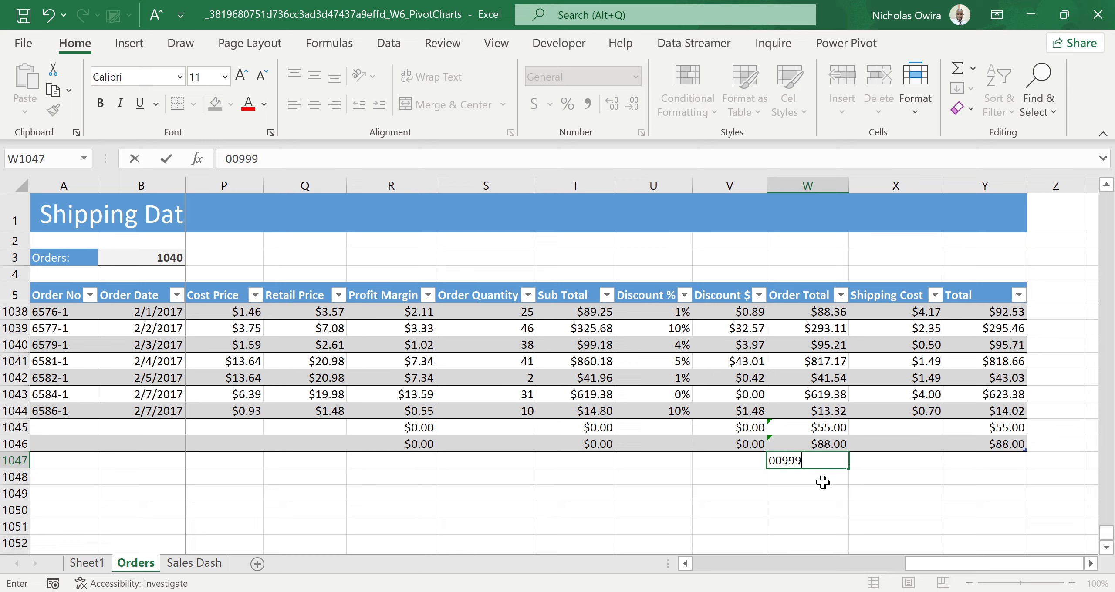
{"action": "key", "text": "Return"}
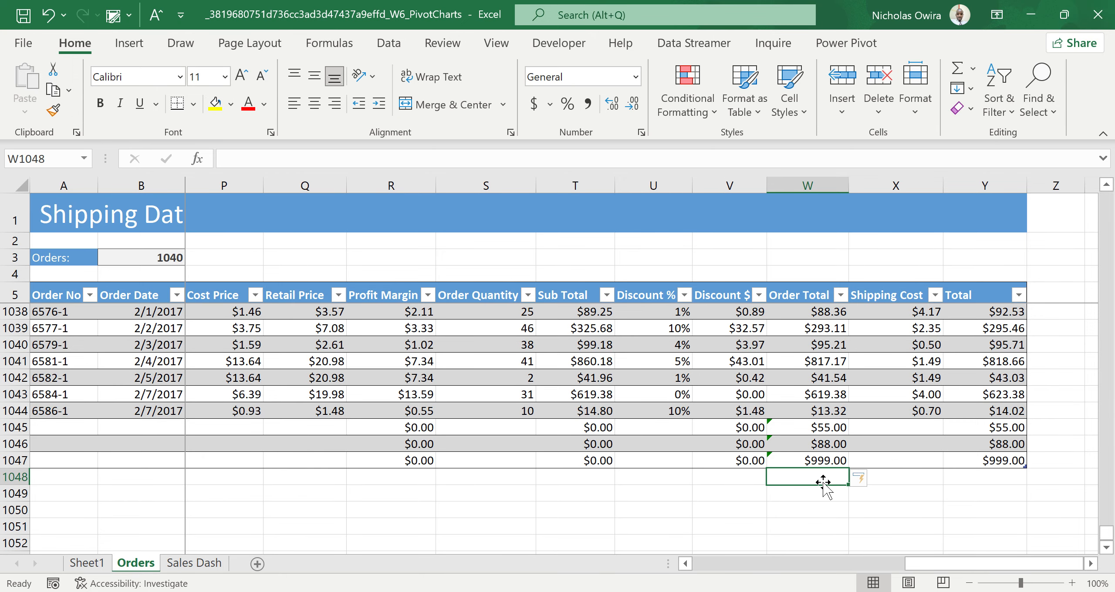
{"action": "type", "text": "777"}
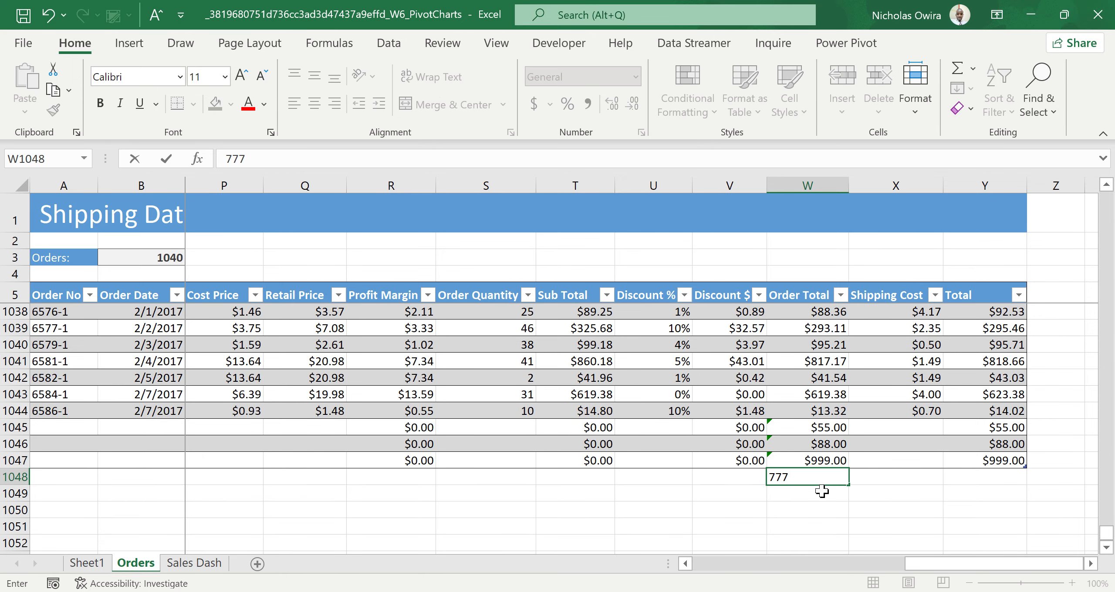
{"action": "key", "text": "Return"}
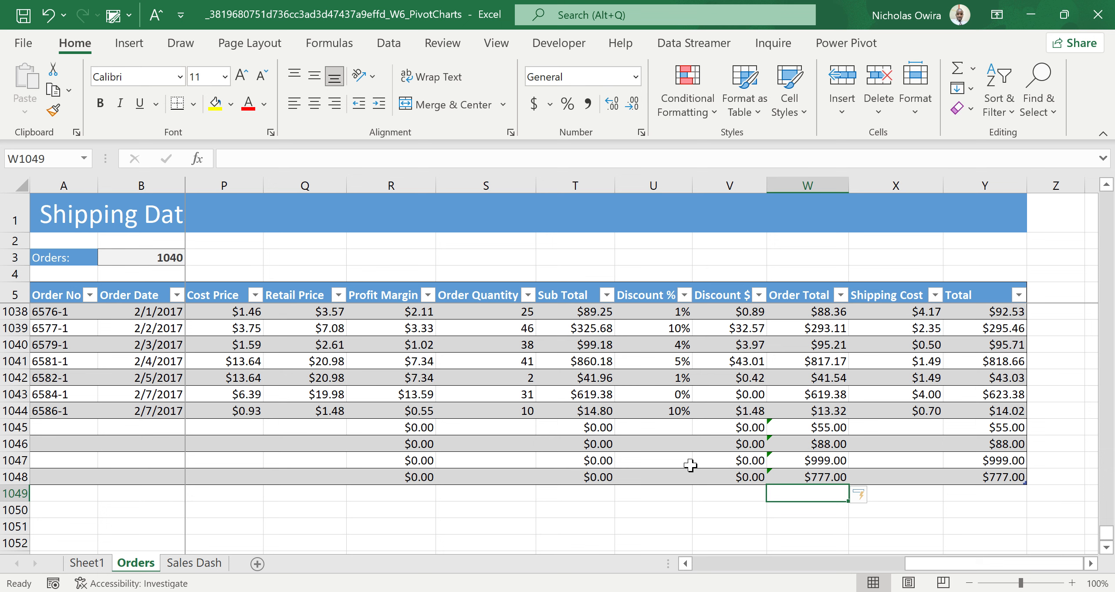
Undo the four test entries below the Order Total column and the table expansions they caused
{"action": "key", "text": "ctrl+z"}
{"action": "key", "text": "ctrl+z"}
{"action": "key", "text": "ctrl+z"}
{"action": "key", "text": "ctrl+z"}
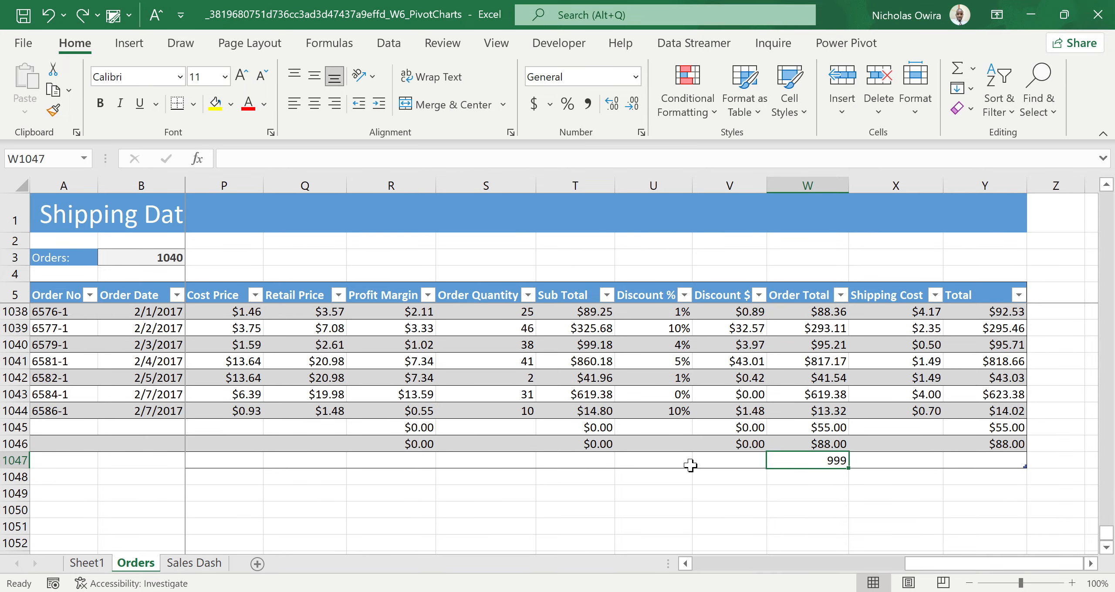
{"action": "key", "text": "ctrl+z"}
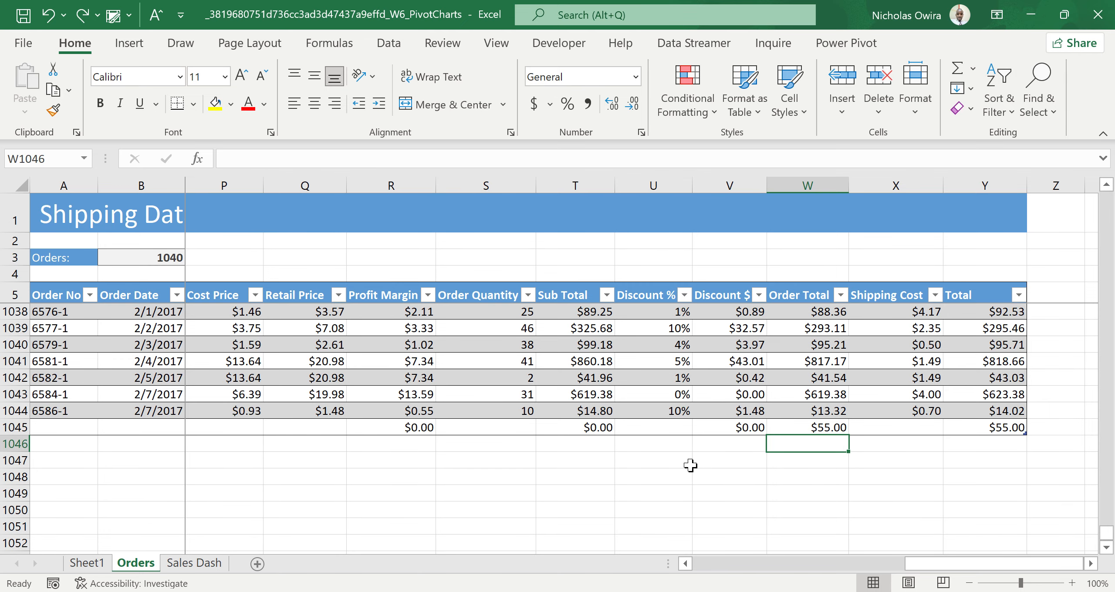
{"action": "key", "text": "ctrl+z"}
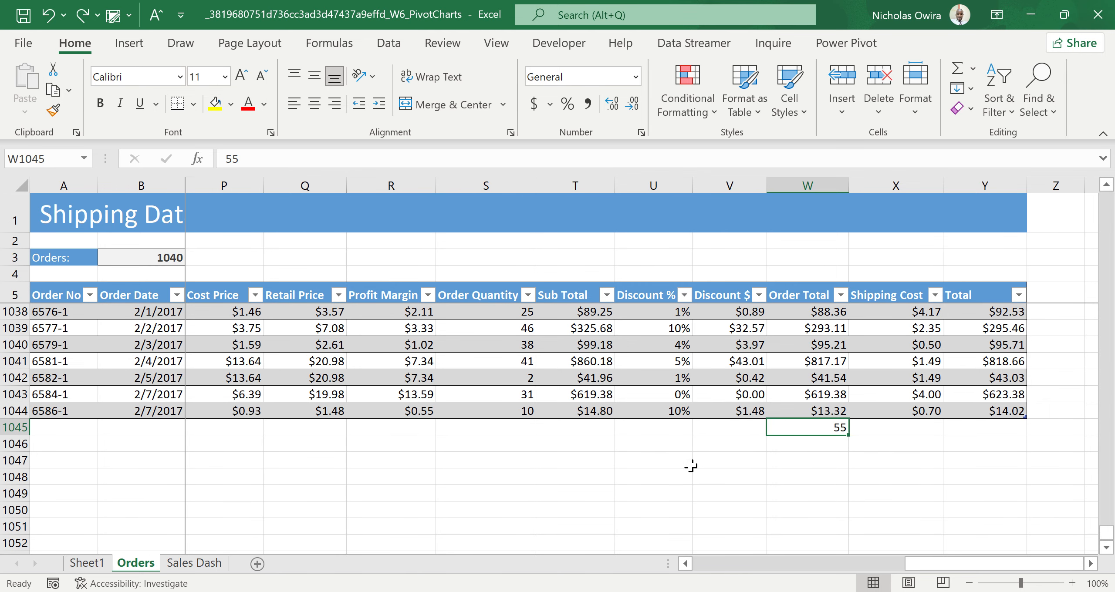
{"action": "key", "text": "ctrl+z"}
Turn the orders table's banded rows off and on again
{"action": "scroll", "coordinate": [1106, 235], "scroll_direction": "up", "scroll_amount": 20}
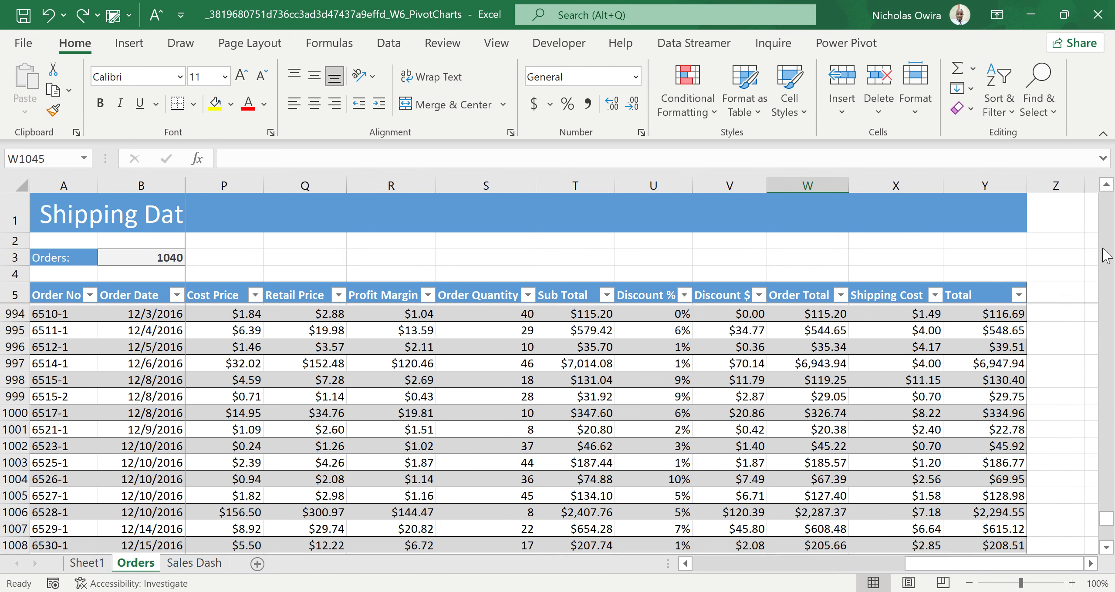
{"action": "scroll", "coordinate": [1110, 228], "scroll_direction": "up", "scroll_amount": 20}
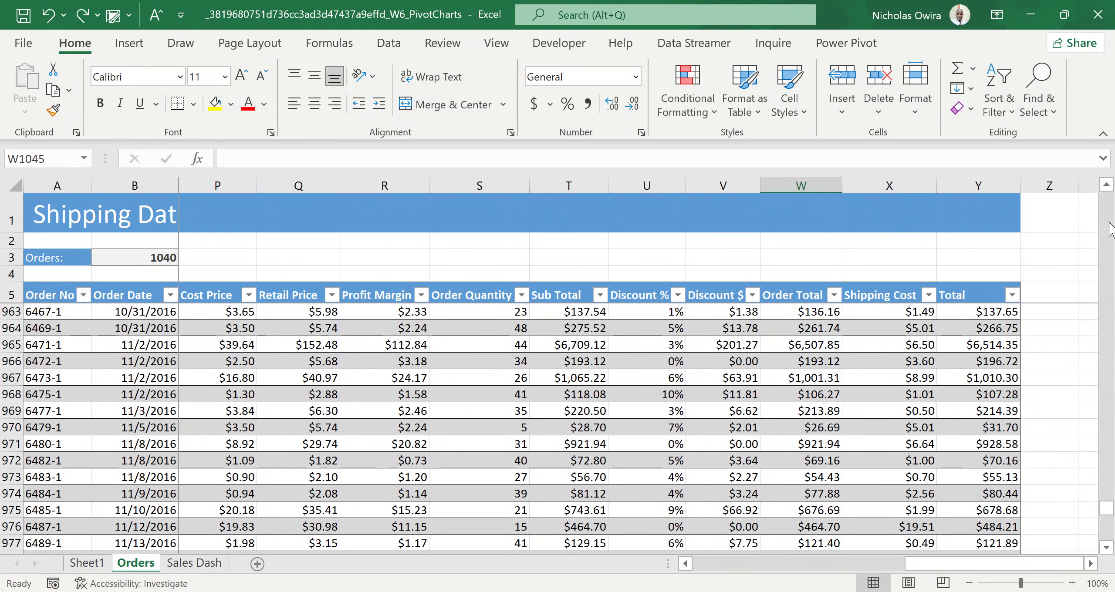
{"action": "scroll", "coordinate": [1110, 228], "scroll_direction": "up", "scroll_amount": 5}
{"action": "scroll", "coordinate": [1110, 228], "scroll_direction": "up", "scroll_amount": 7}
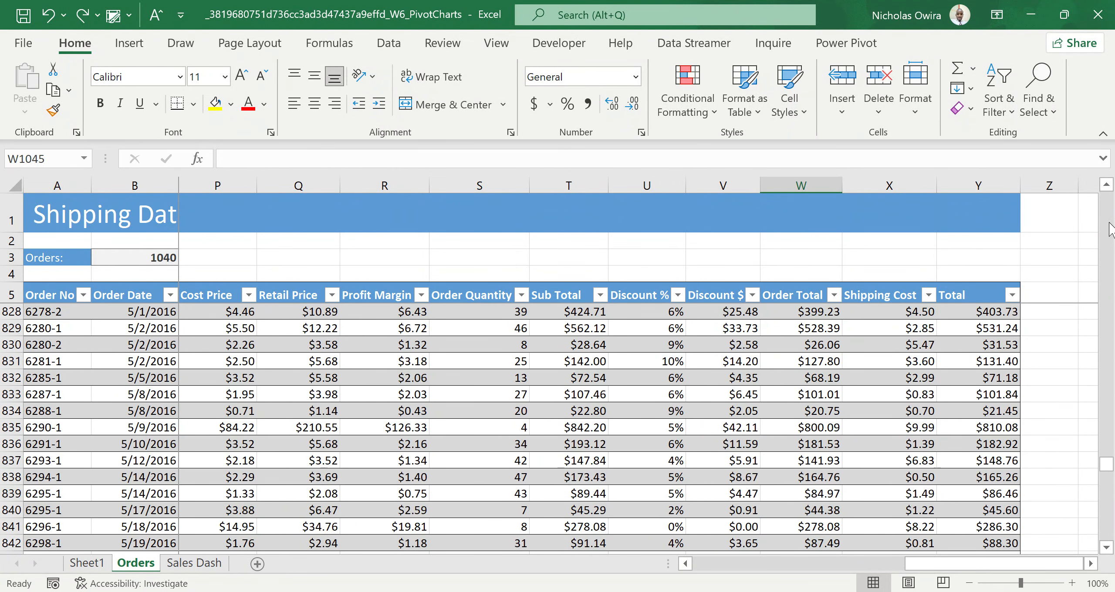
{"action": "scroll", "coordinate": [1075, 227], "scroll_direction": "up", "scroll_amount": 20}
{"action": "left_click", "coordinate": [800, 344]}
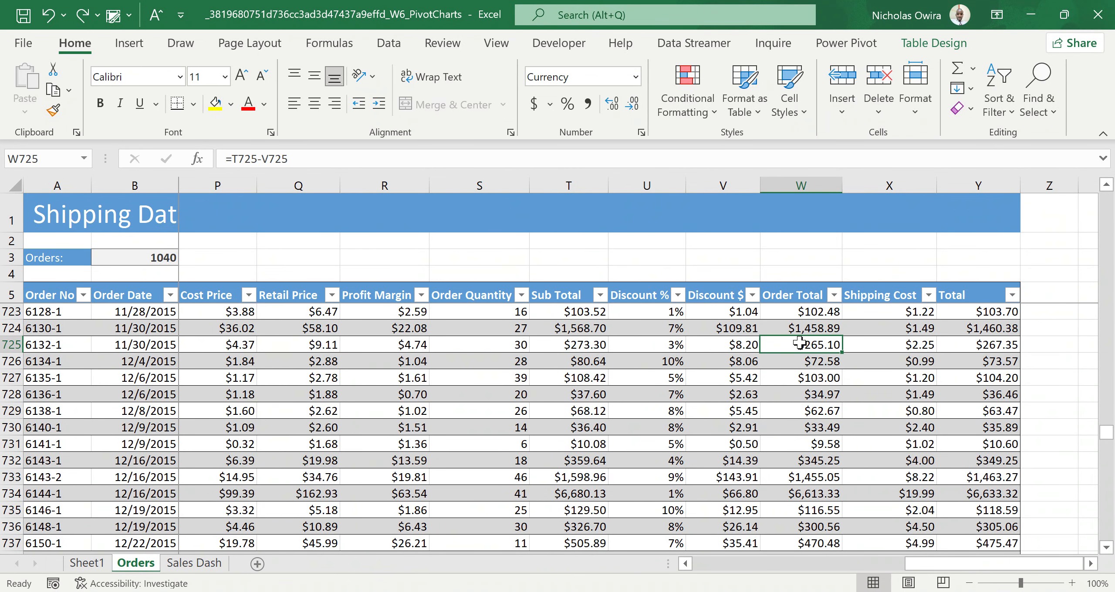
{"action": "left_click", "coordinate": [722, 377]}
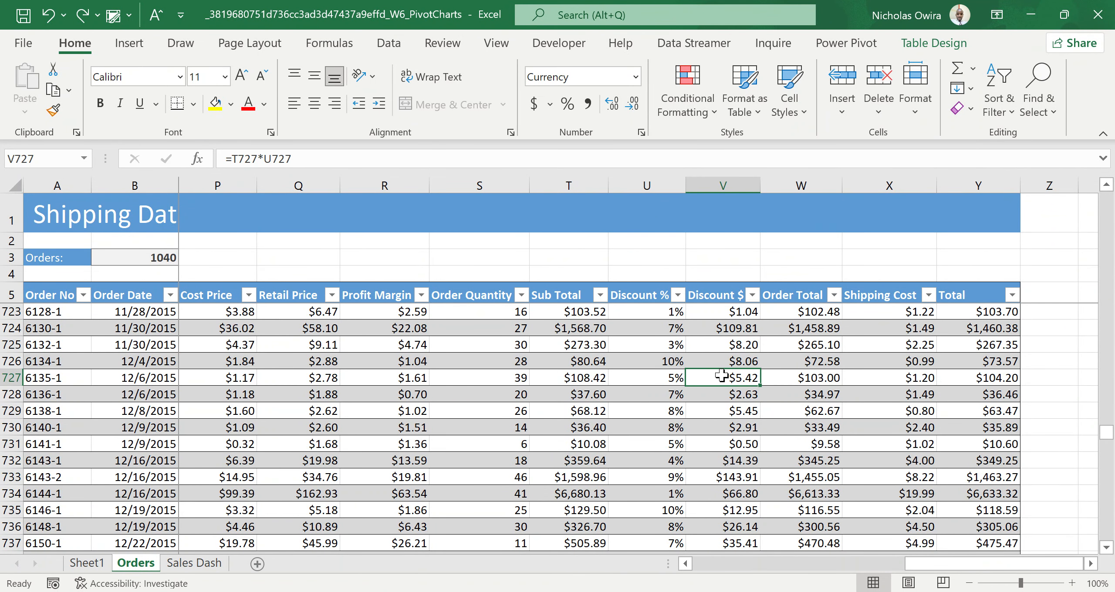
{"action": "left_click", "coordinate": [950, 52]}
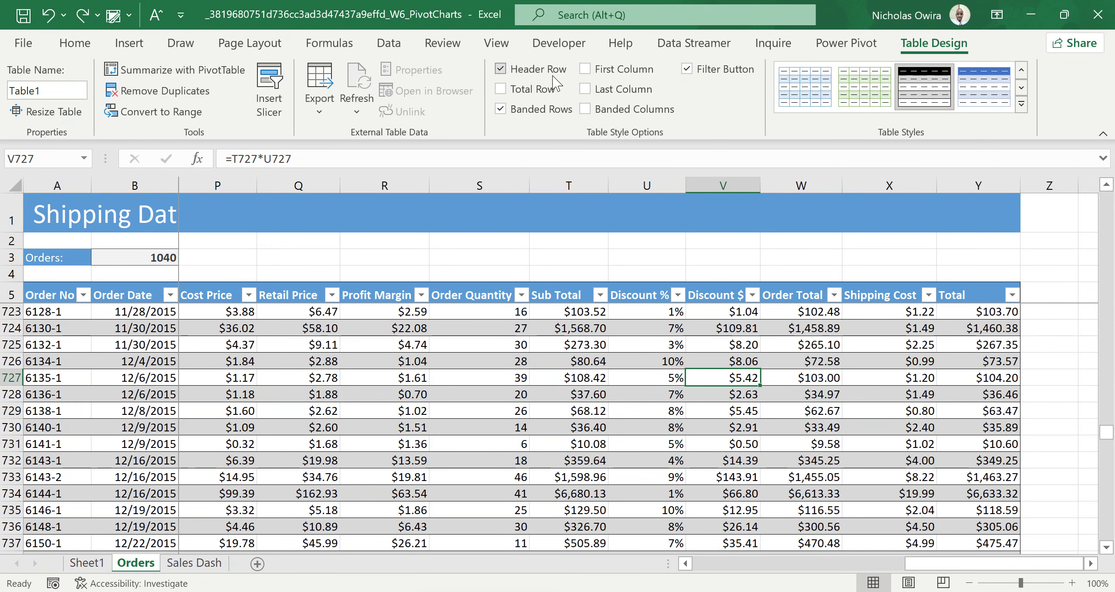
{"action": "left_click", "coordinate": [501, 112]}
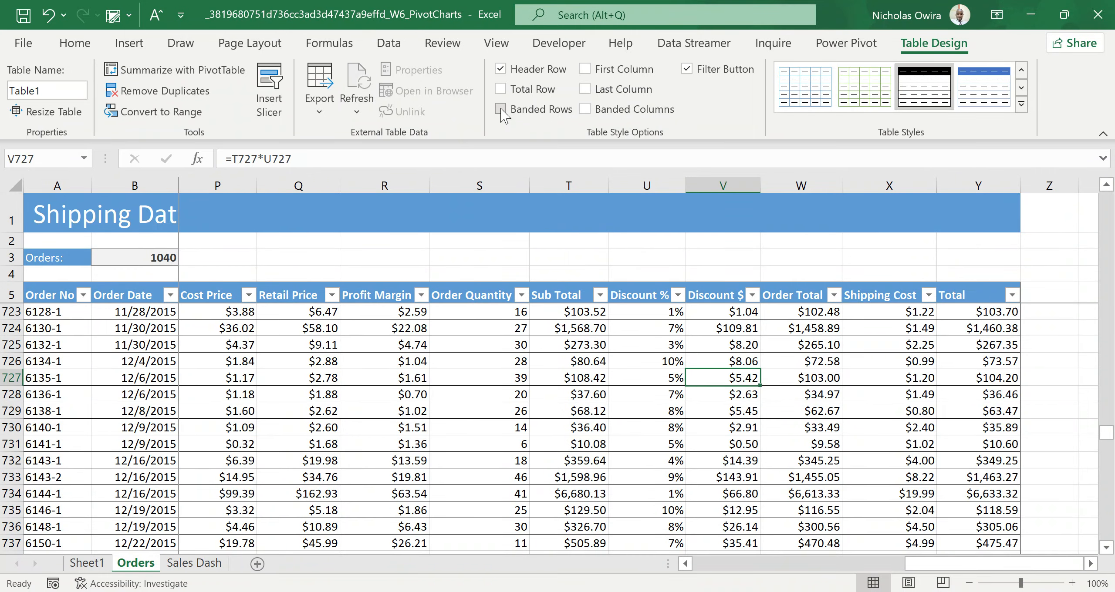
{"action": "left_click", "coordinate": [502, 113]}
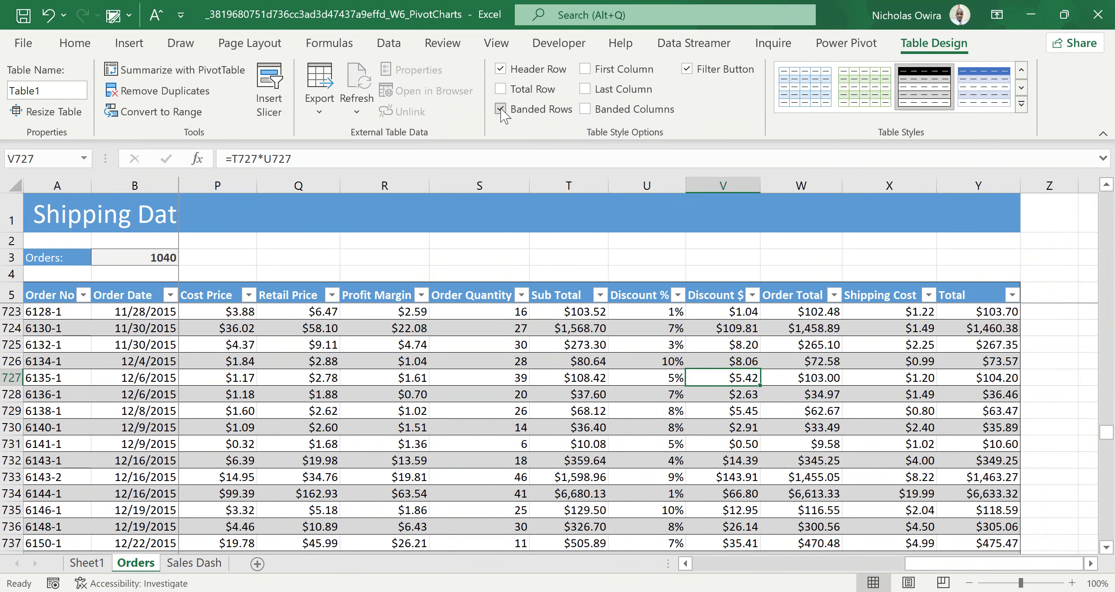
Try the First Column and Last Column emphasis on the orders table, turning each one off again
{"action": "left_click", "coordinate": [585, 69]}
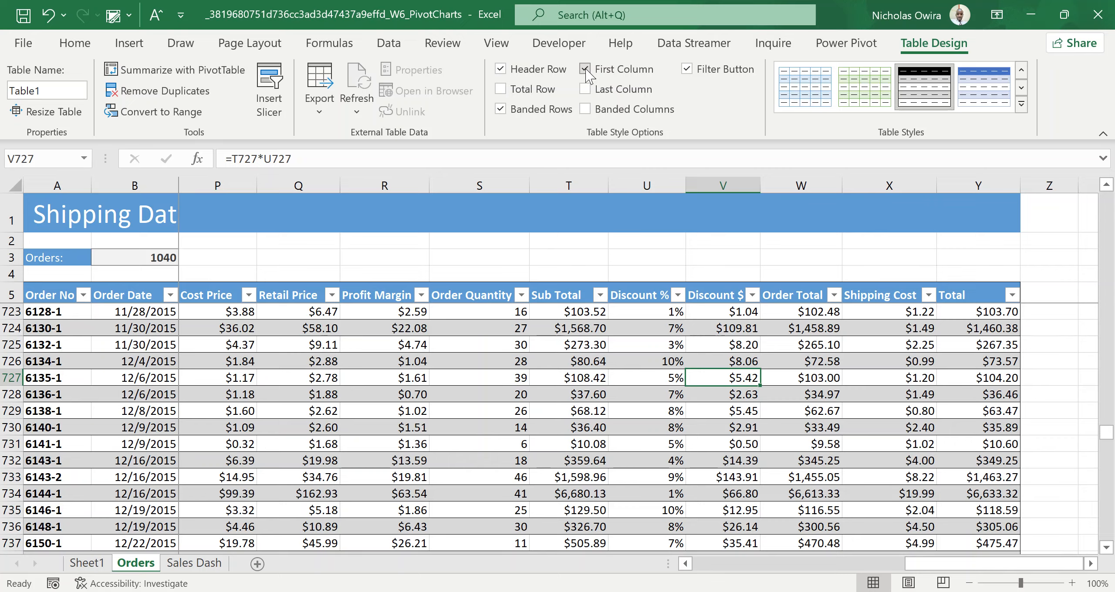
{"action": "left_click", "coordinate": [585, 70]}
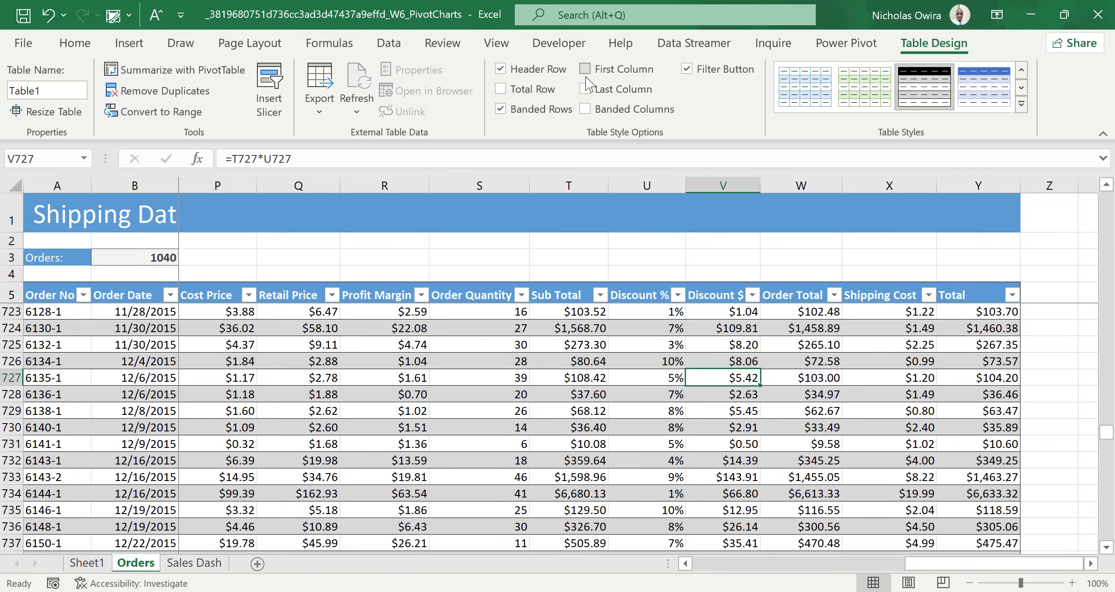
{"action": "left_click", "coordinate": [584, 89]}
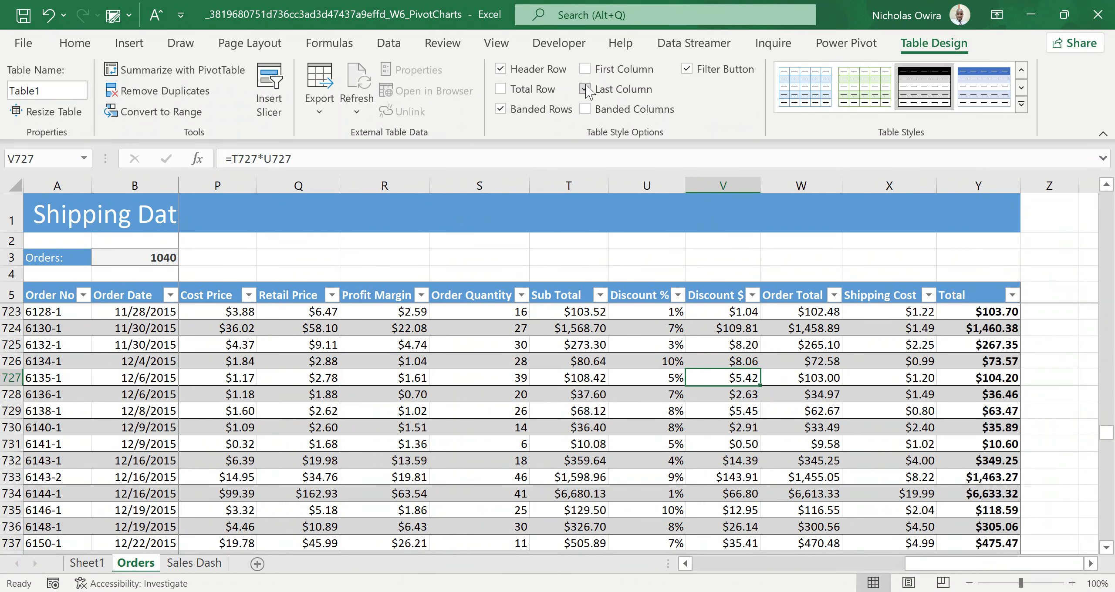
{"action": "left_click", "coordinate": [585, 89]}
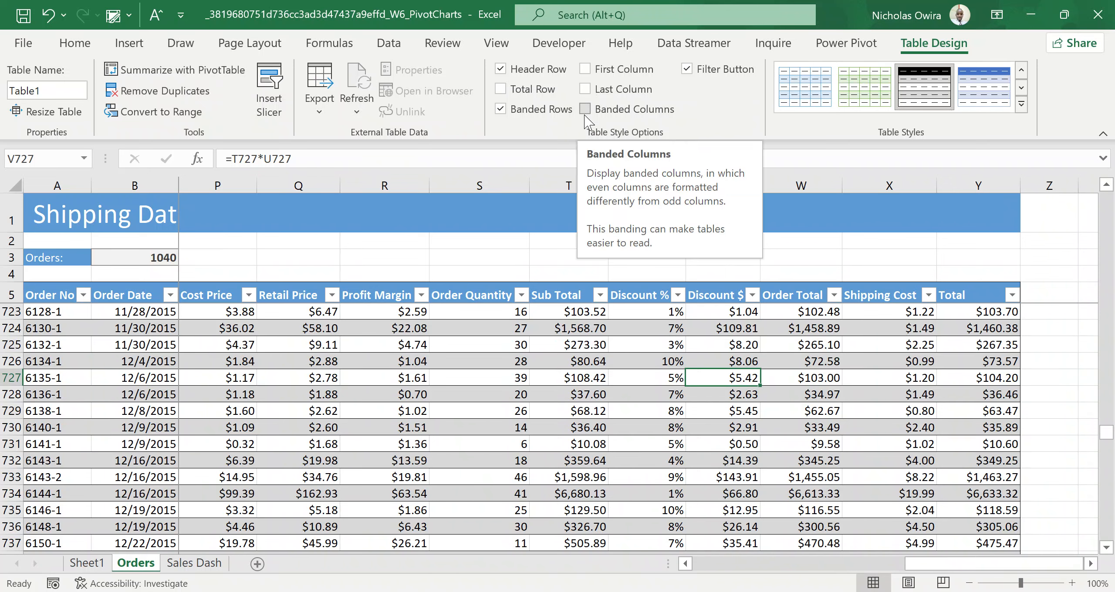
Try banded columns on the table, with and without banded rows, and return to banded rows only
{"action": "left_click", "coordinate": [588, 109]}
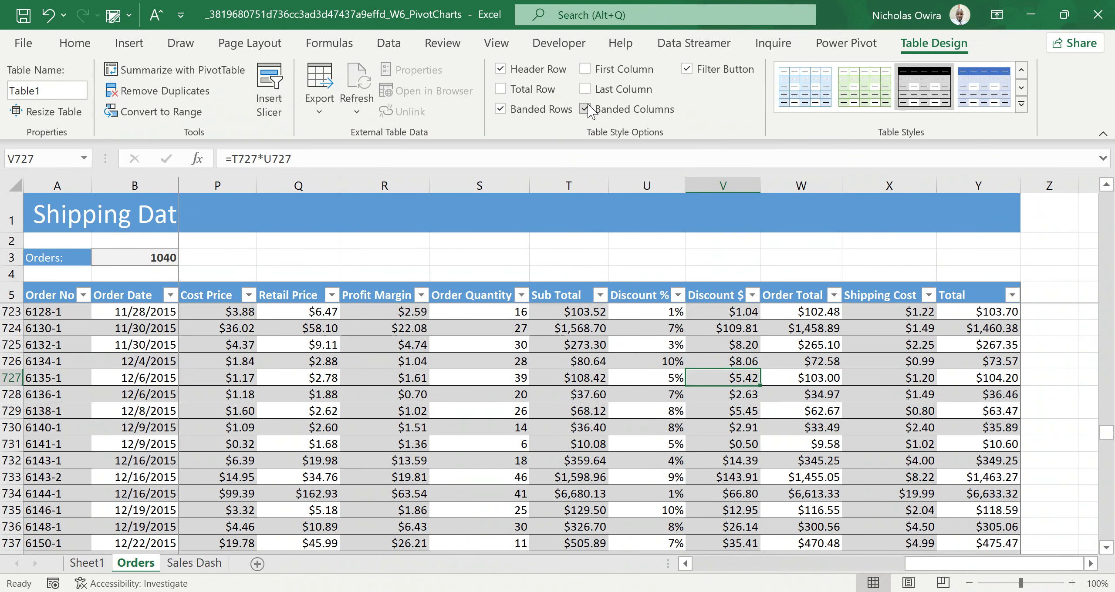
{"action": "left_click", "coordinate": [501, 110]}
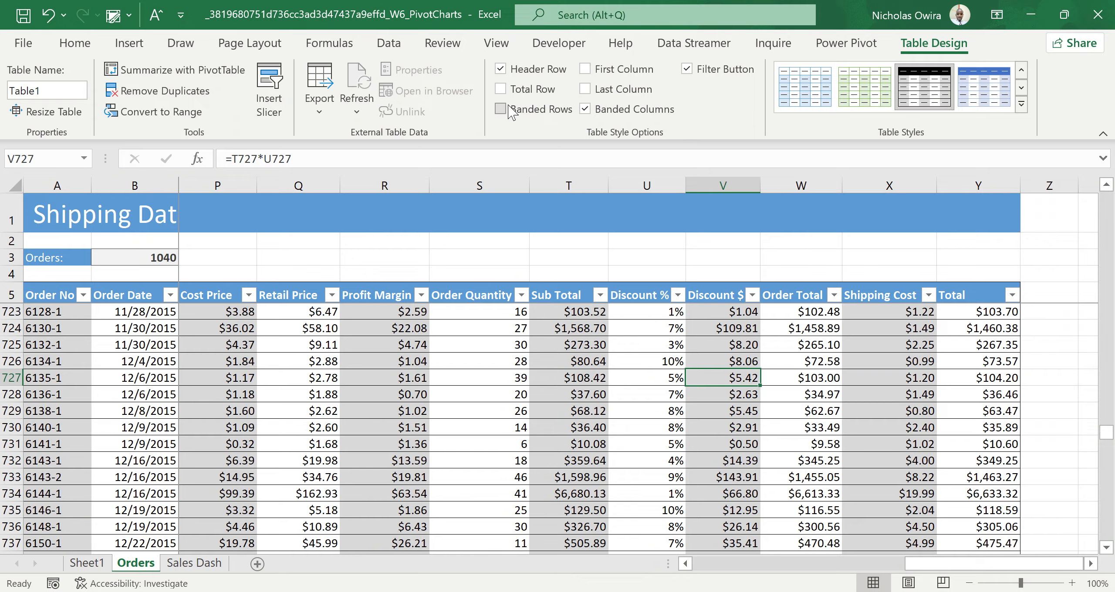
{"action": "left_click", "coordinate": [587, 110]}
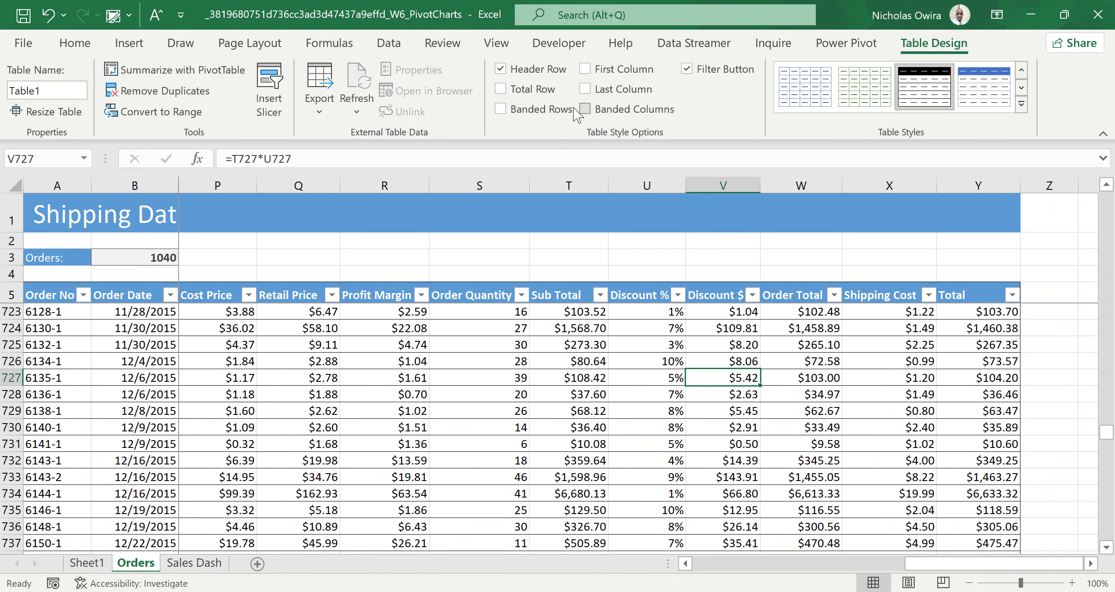
{"action": "left_click", "coordinate": [501, 109]}
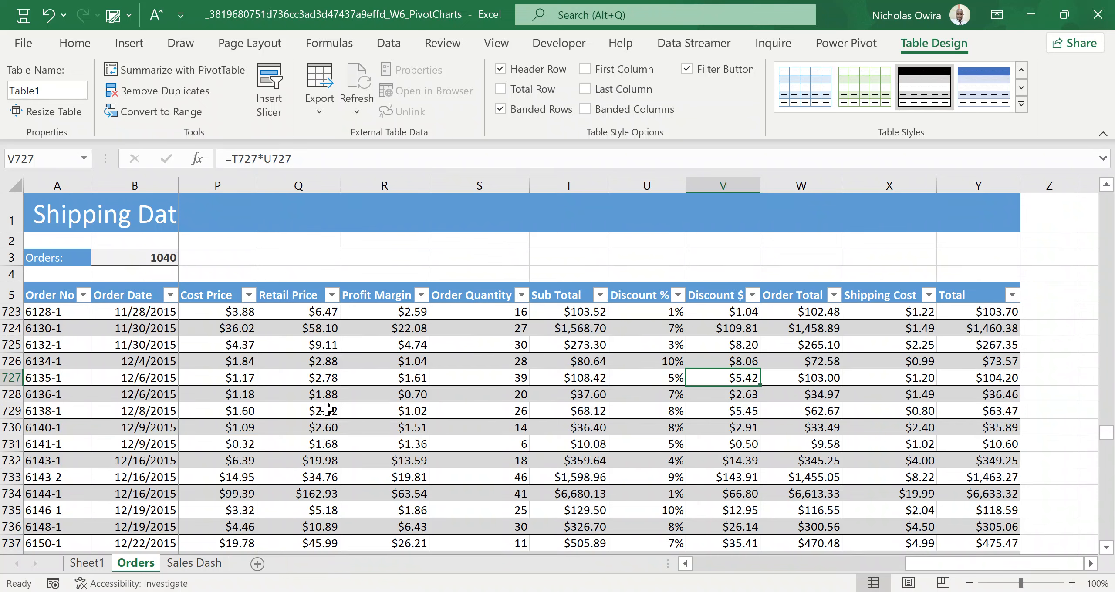
{"action": "left_click", "coordinate": [341, 411]}
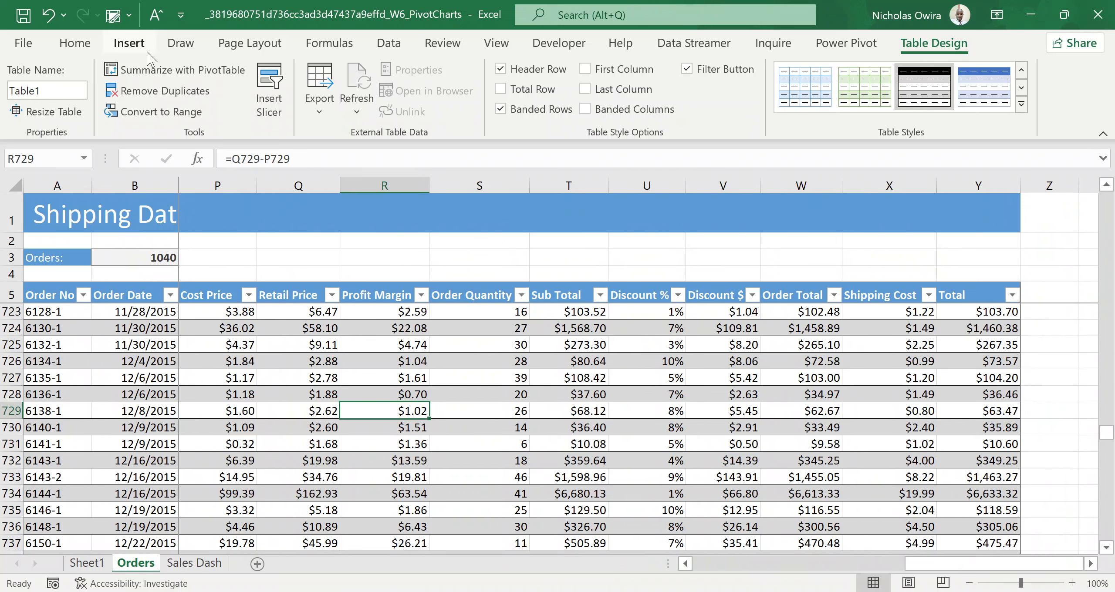
{"action": "left_click", "coordinate": [129, 42]}
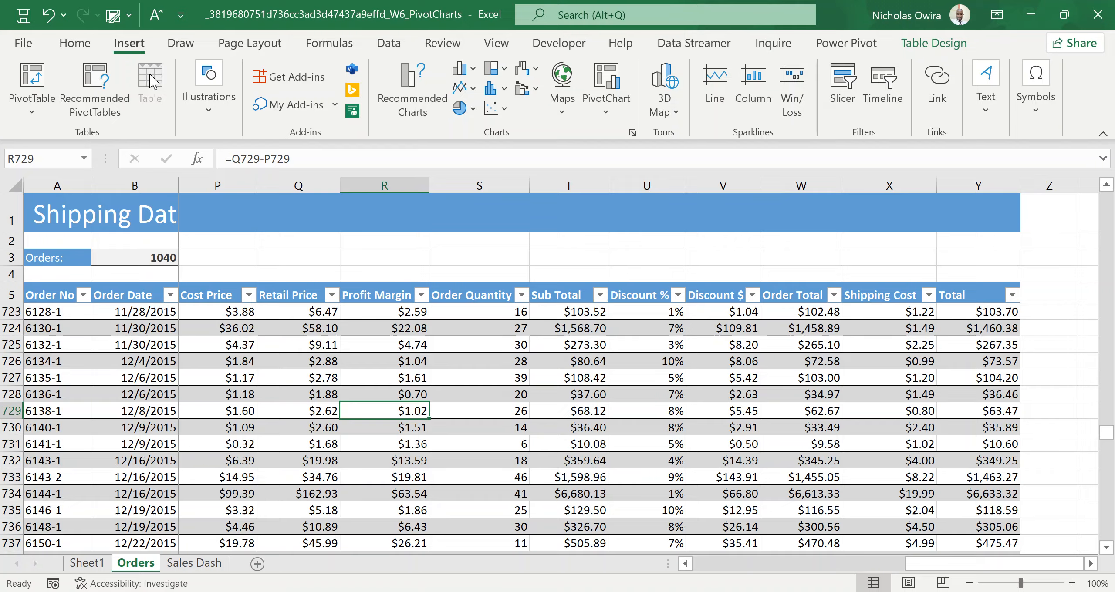
{"action": "left_click", "coordinate": [457, 431]}
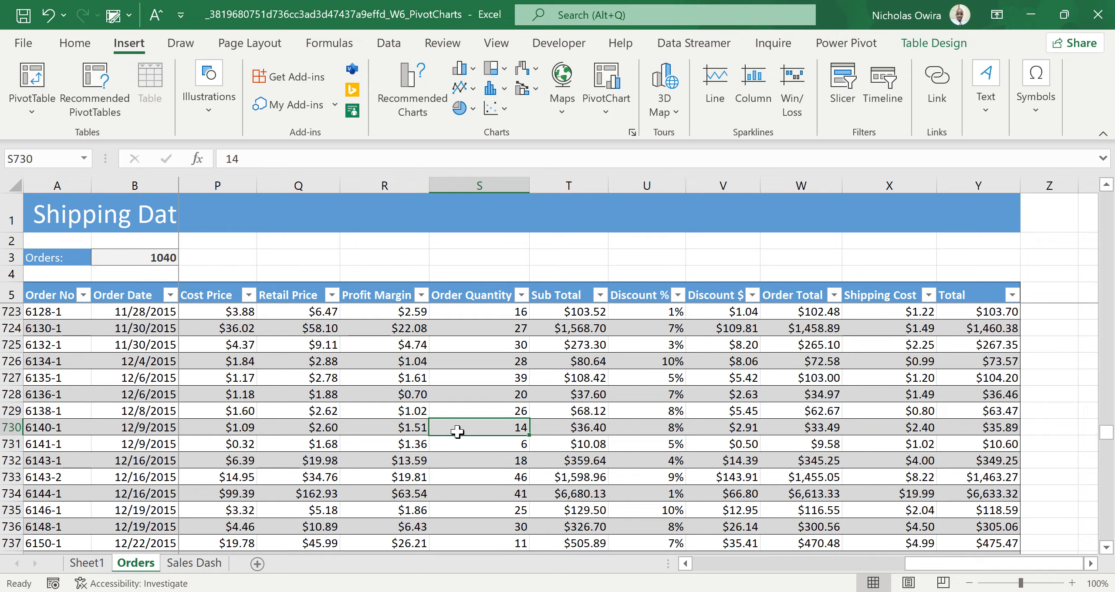
{"action": "left_click", "coordinate": [606, 429]}
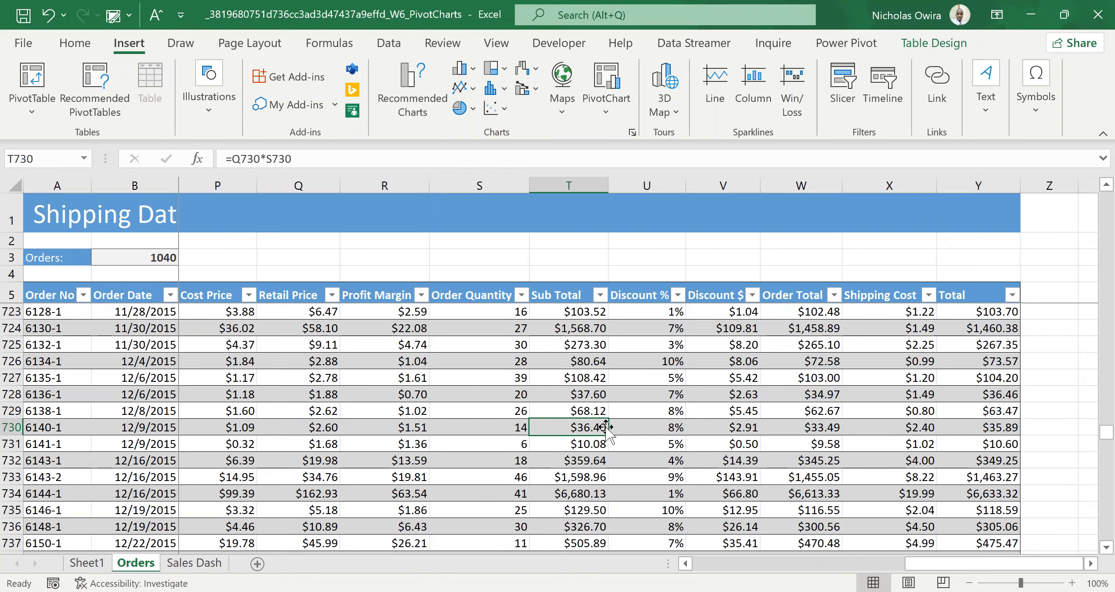
{"action": "left_click", "coordinate": [731, 407]}
{"action": "left_click", "coordinate": [561, 377]}
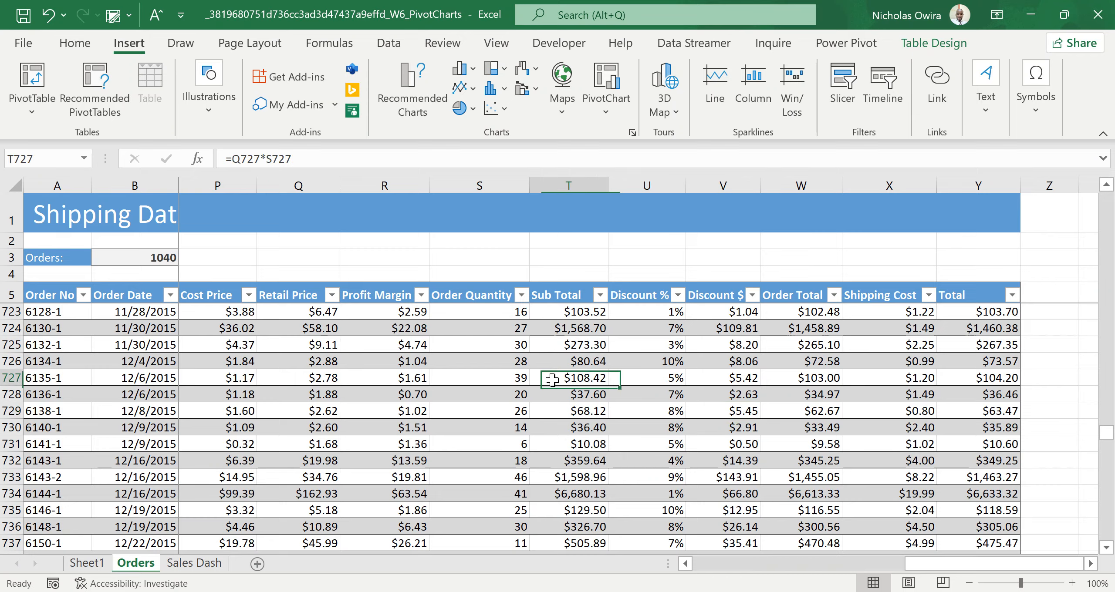
Apply the plain, unformatted light style to the orders table and convert the table to a normal range
{"action": "left_click", "coordinate": [940, 45]}
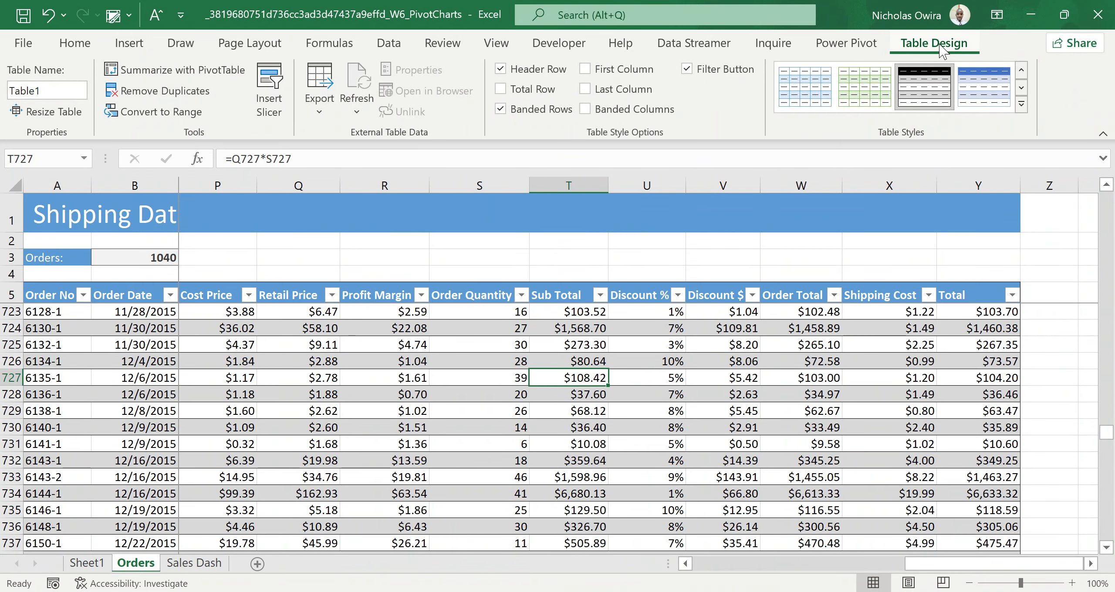
{"action": "left_click", "coordinate": [1022, 105]}
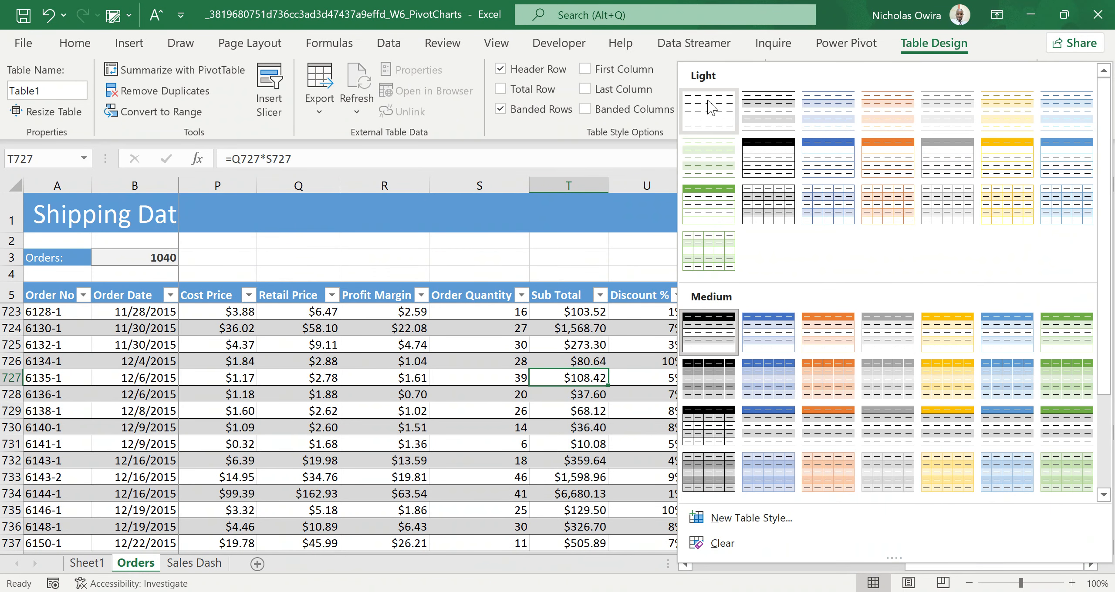
{"action": "left_click", "coordinate": [709, 111]}
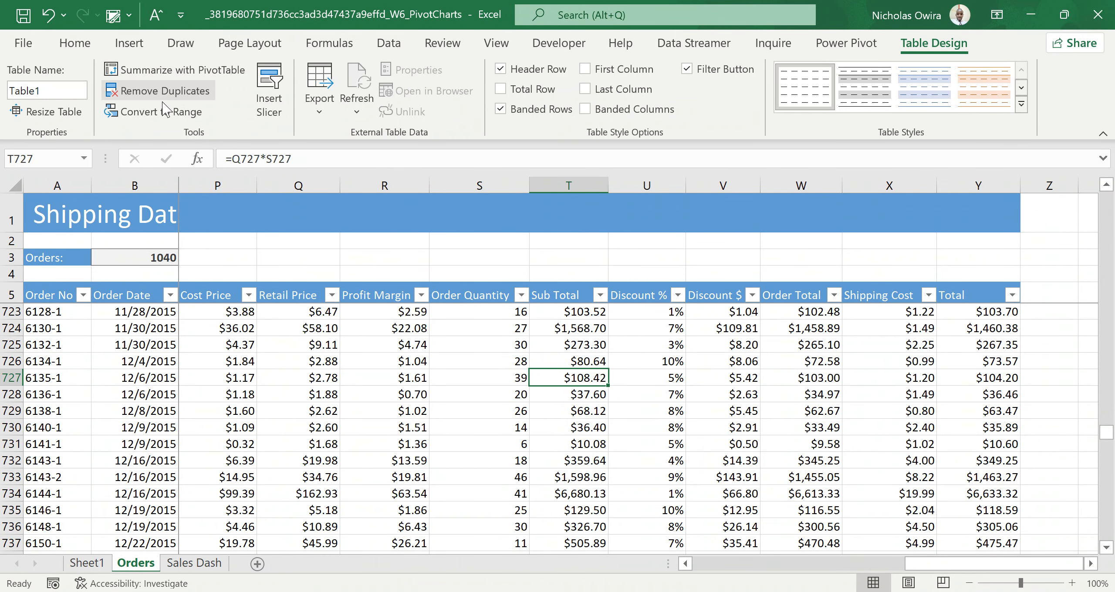
{"action": "left_click", "coordinate": [161, 115]}
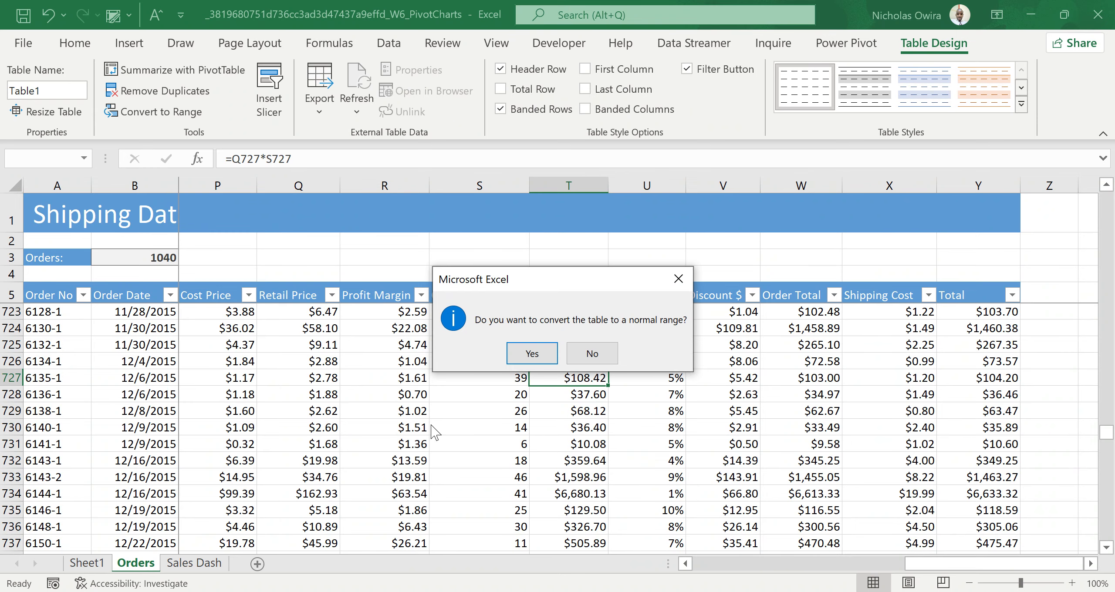
{"action": "left_click", "coordinate": [539, 355]}
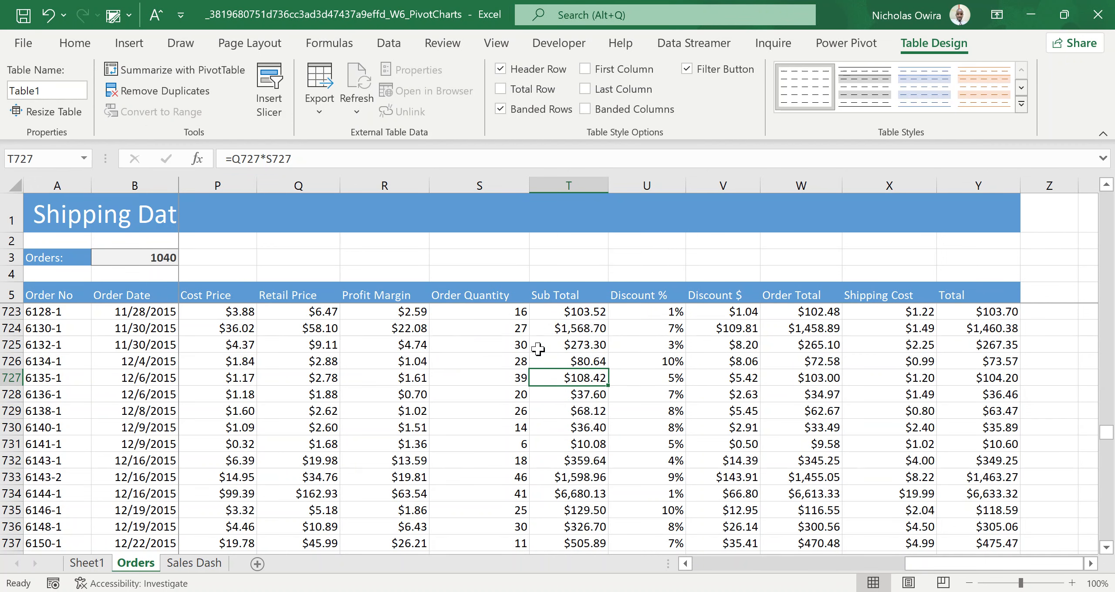
{"action": "left_click", "coordinate": [631, 365]}
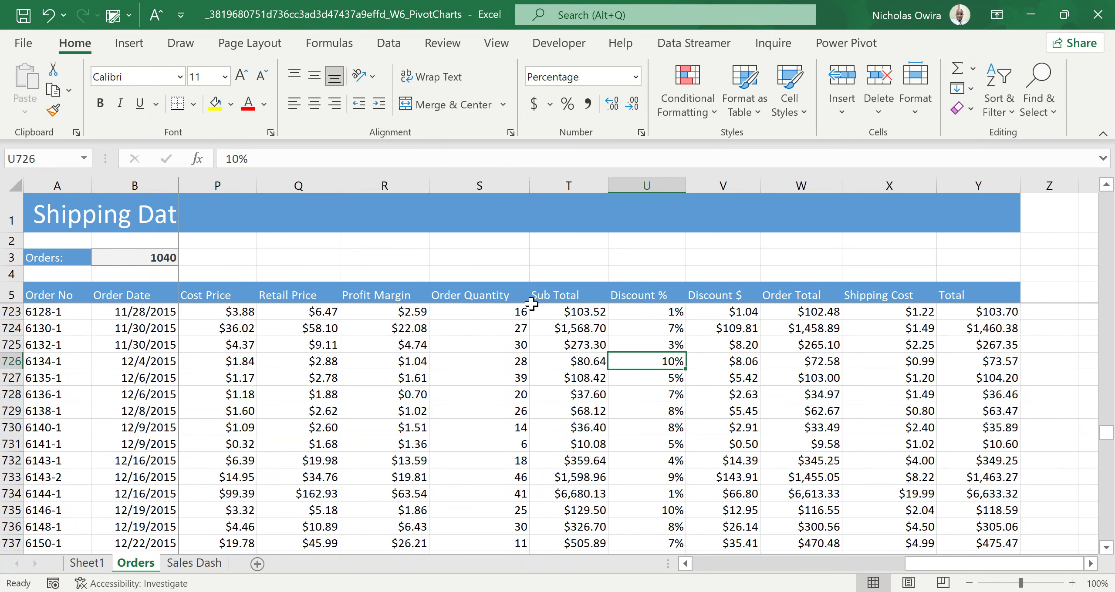
{"action": "left_click", "coordinate": [518, 365]}
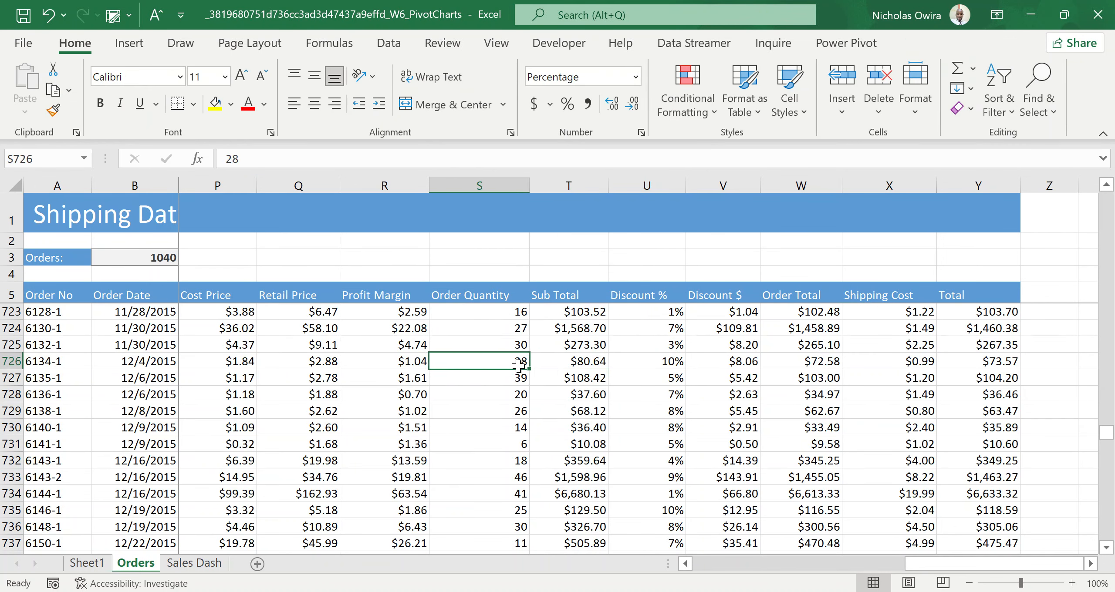
Create a table with headers from the orders range $A$5:$Y$1044
{"action": "left_click", "coordinate": [380, 390]}
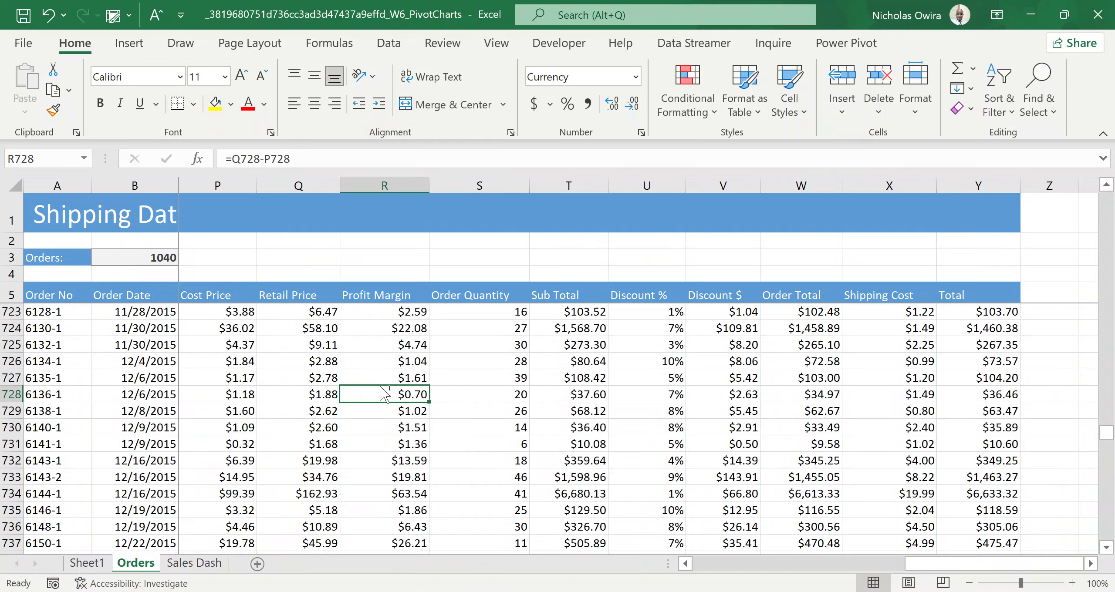
{"action": "key", "text": "ctrl+t"}
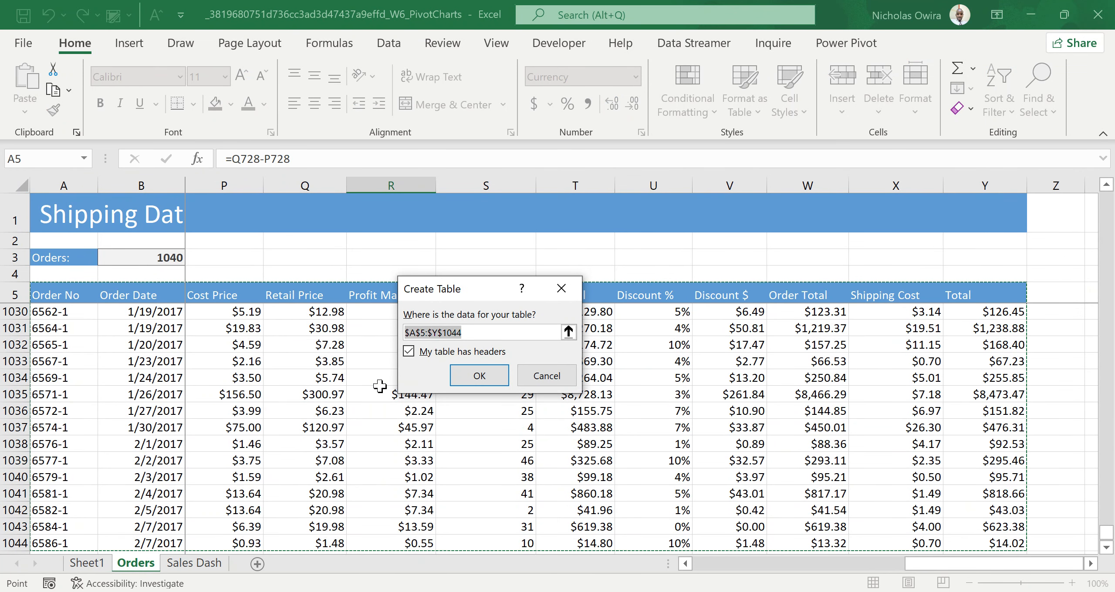
{"action": "left_click", "coordinate": [479, 378]}
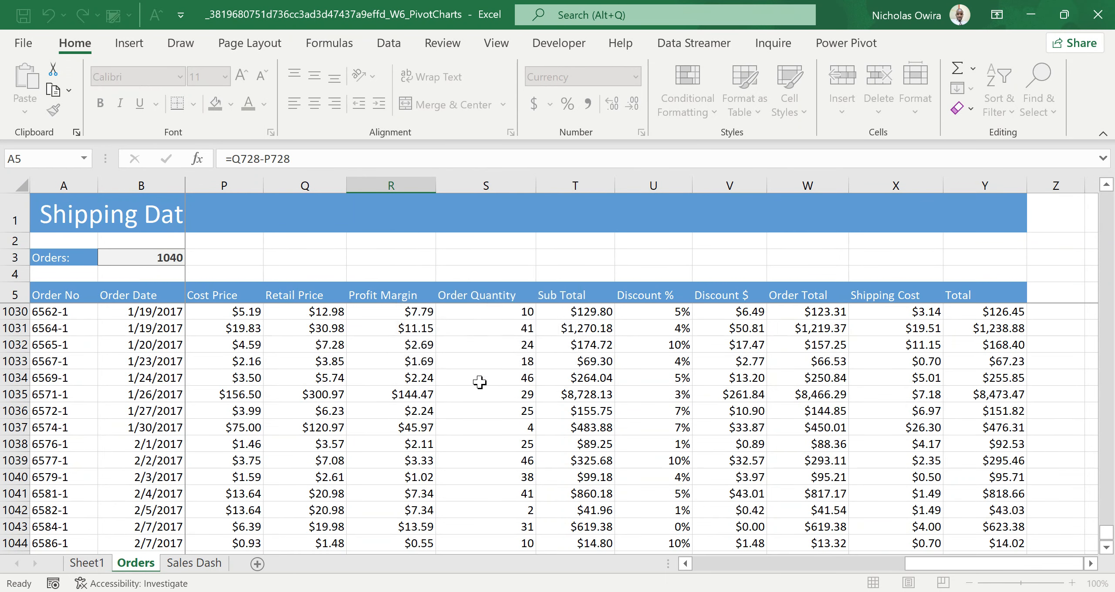
{"action": "left_click", "coordinate": [567, 397]}
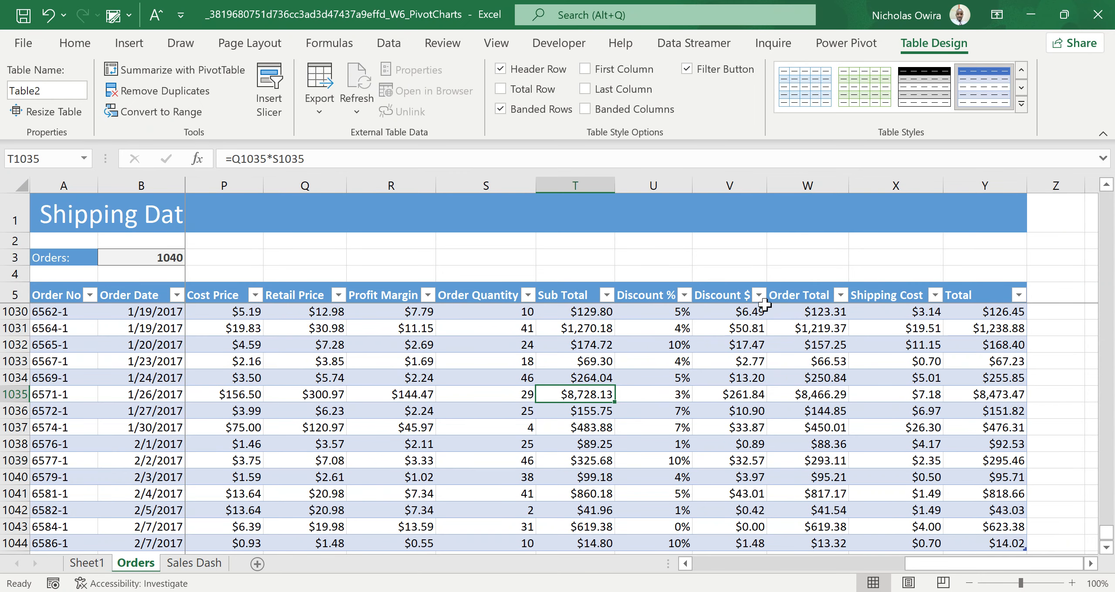
Remove the new orders table's formatting with the plain light style and convert it back to a normal range
{"action": "left_click", "coordinate": [1022, 105]}
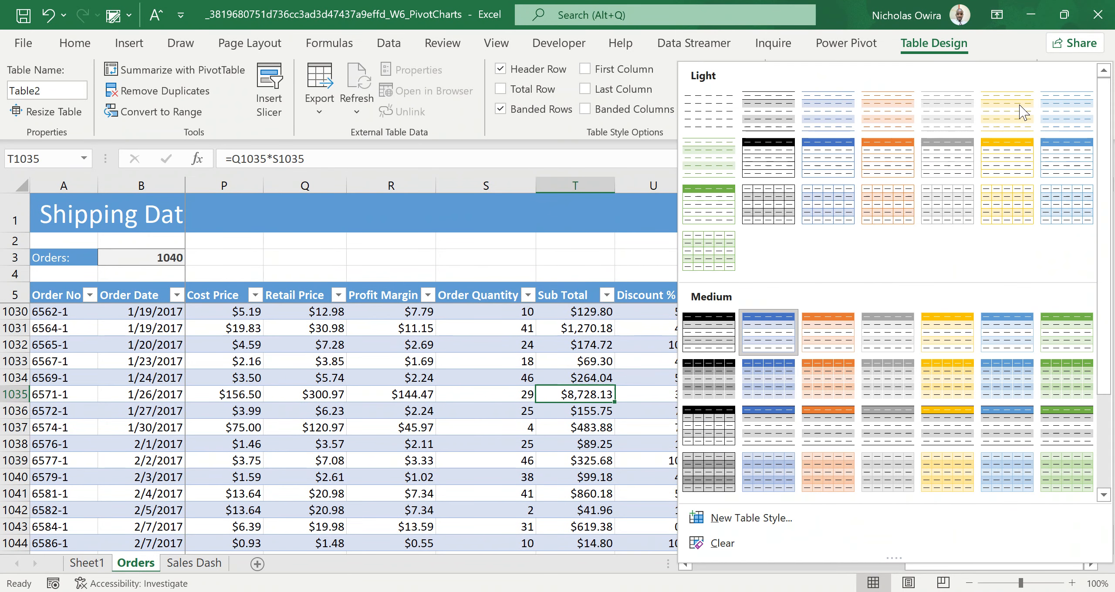
{"action": "left_click", "coordinate": [712, 119]}
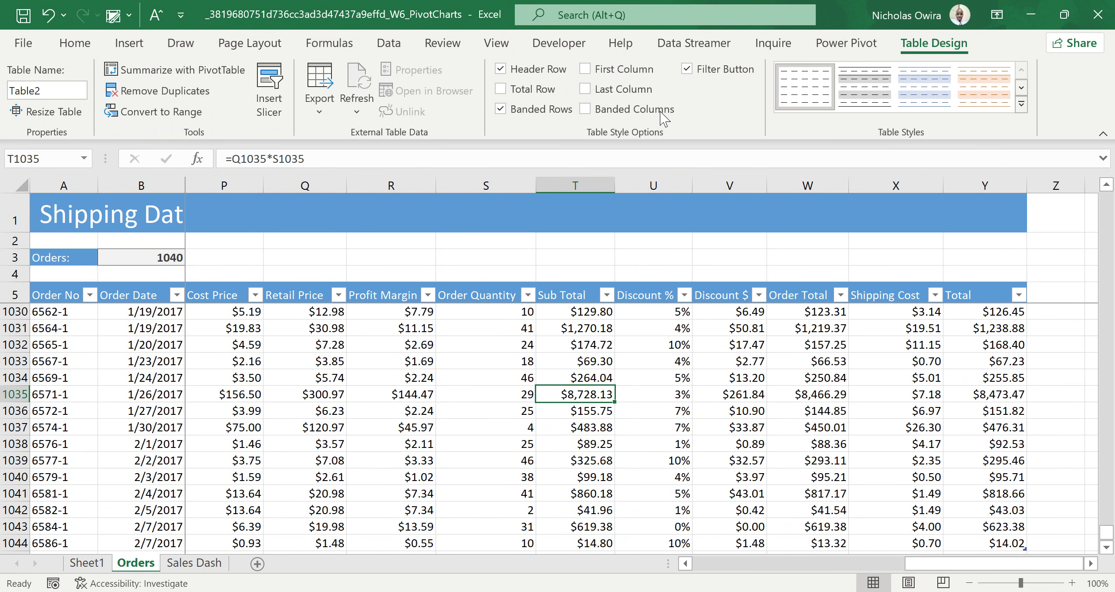
{"action": "left_click", "coordinate": [139, 115]}
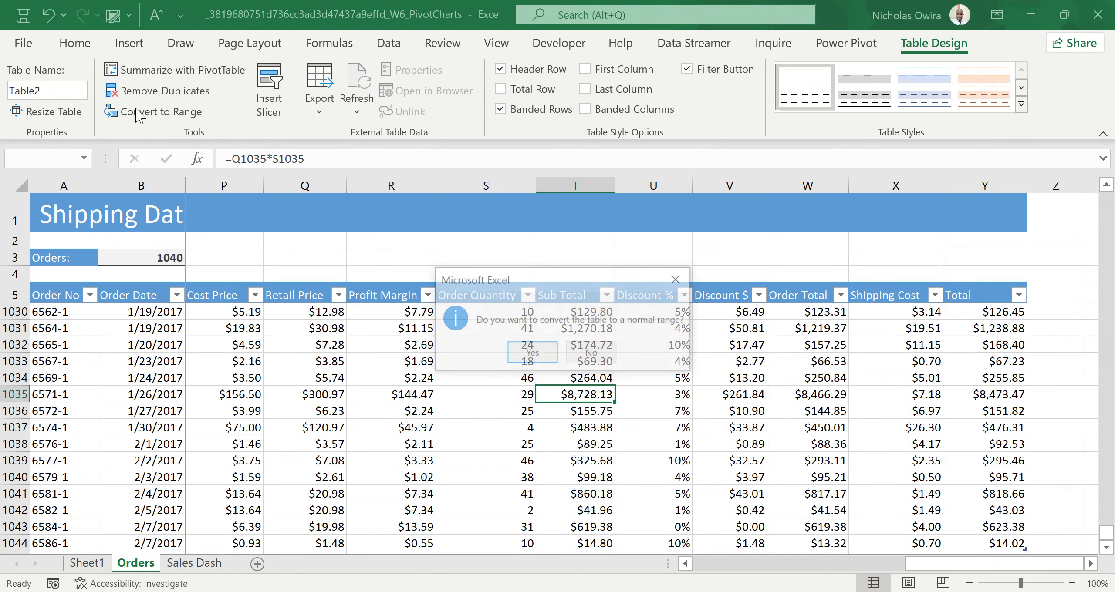
{"action": "left_click", "coordinate": [529, 357]}
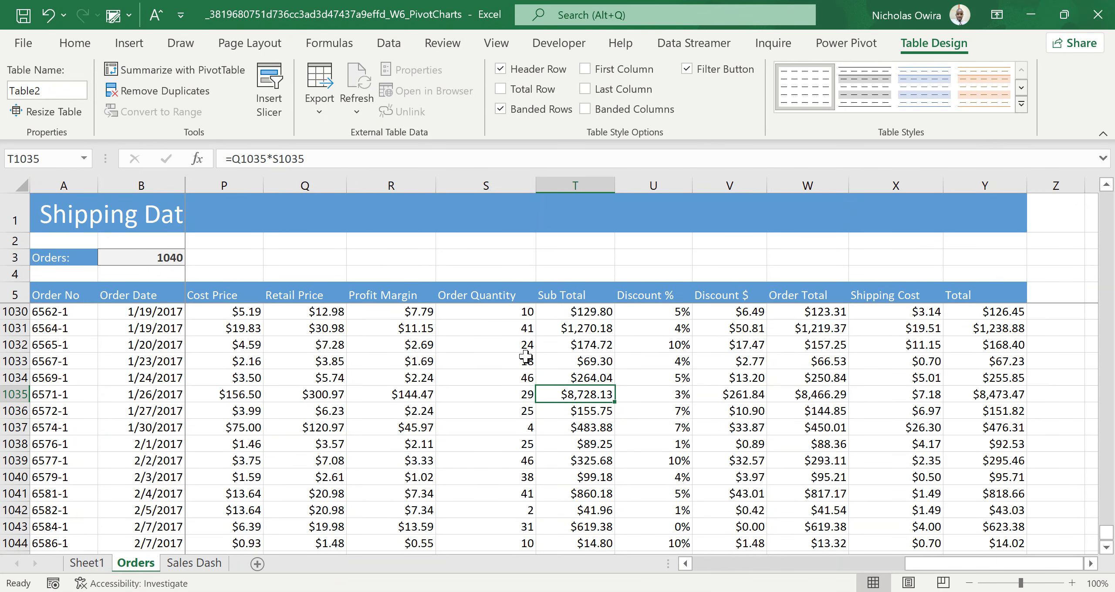
{"action": "left_click", "coordinate": [472, 394]}
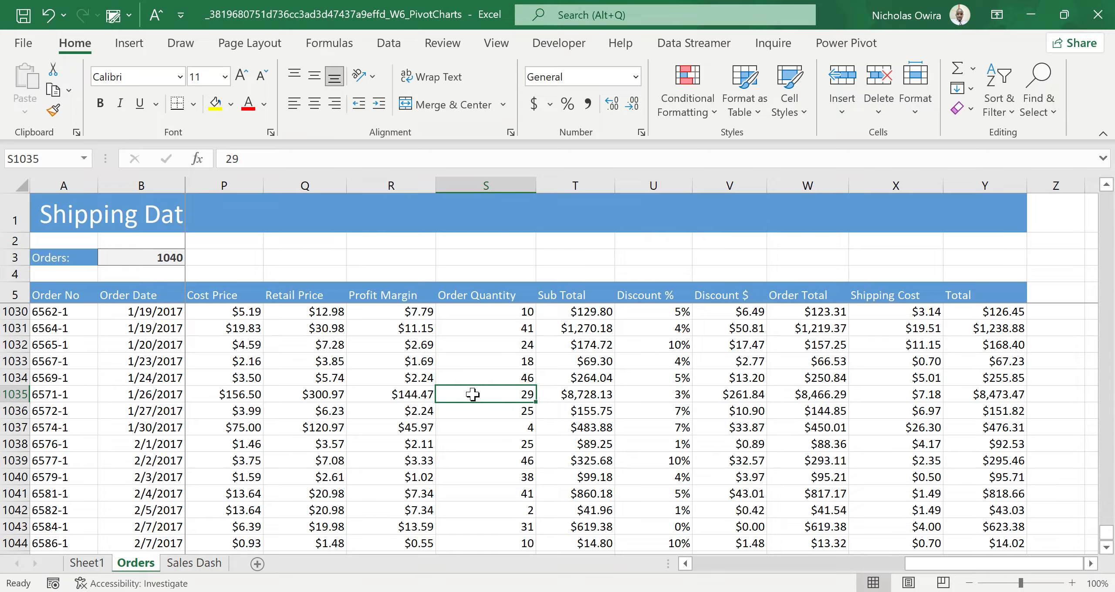
Turn the orders data in $A$5:$Y$1044 into a table again, treating the first row as headers
{"action": "key", "text": "ctrl+t"}
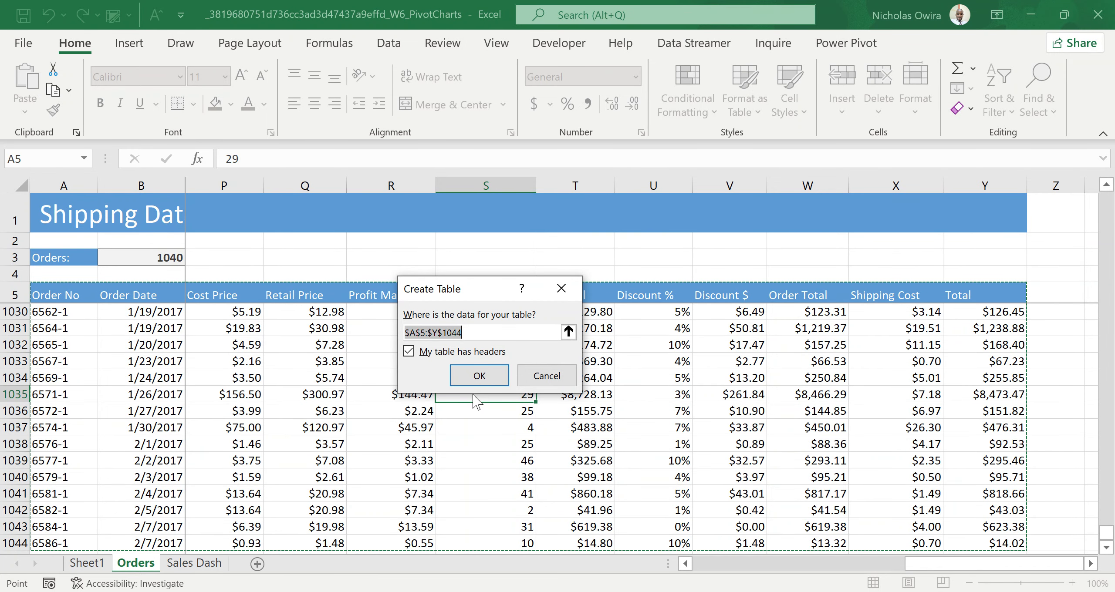
{"action": "left_click", "coordinate": [481, 375]}
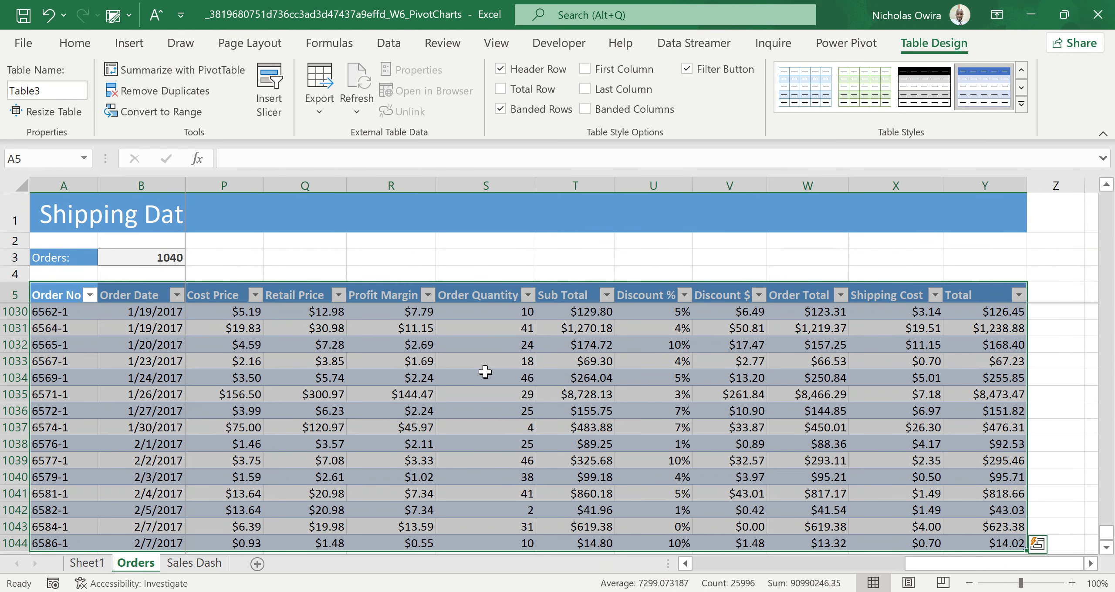
{"action": "left_click", "coordinate": [527, 384]}
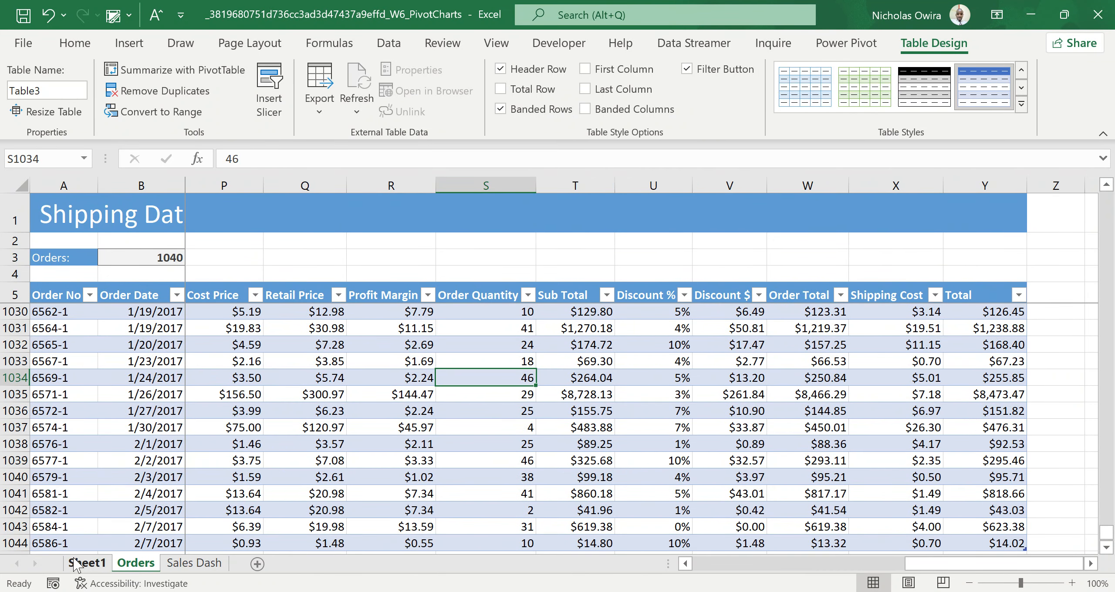
Look over the city and yearly sales PivotTables on Sheet1 and delete that sheet
{"action": "left_click", "coordinate": [85, 567]}
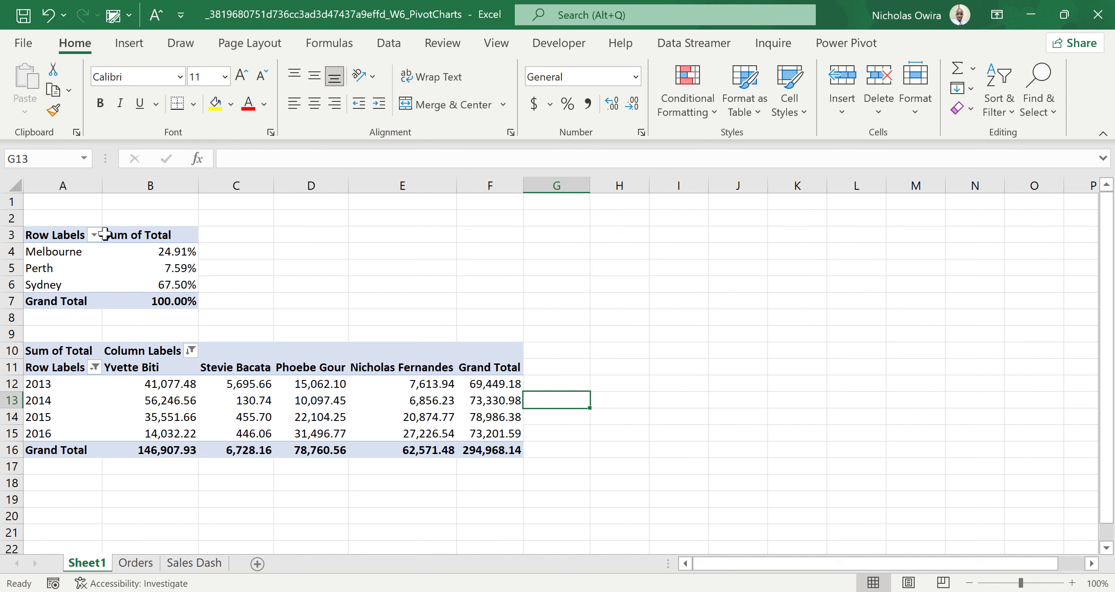
{"action": "left_click", "coordinate": [93, 269]}
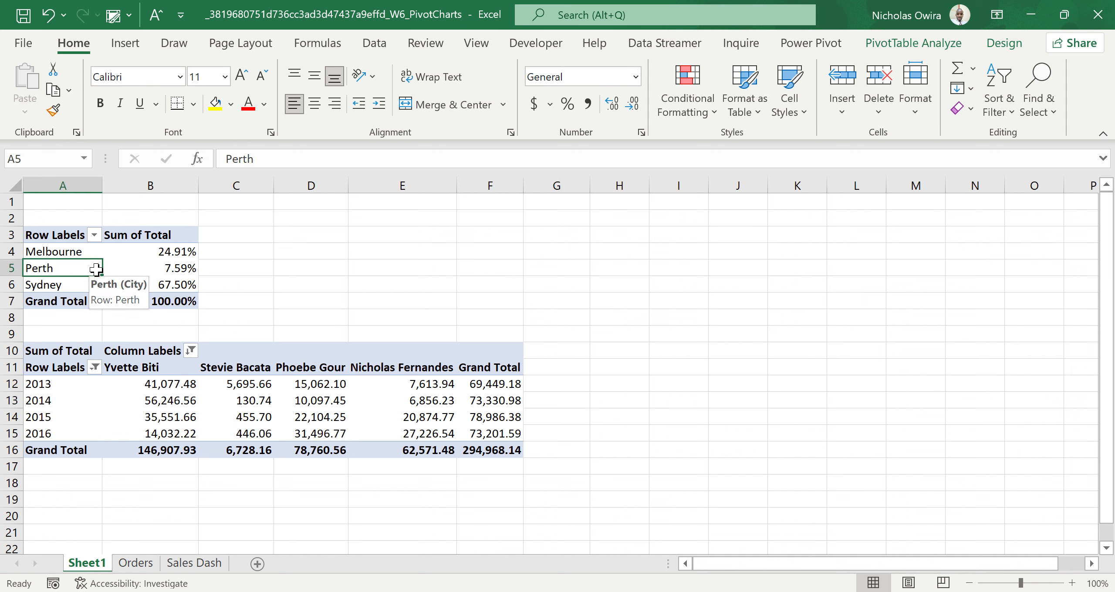
{"action": "left_click", "coordinate": [162, 266]}
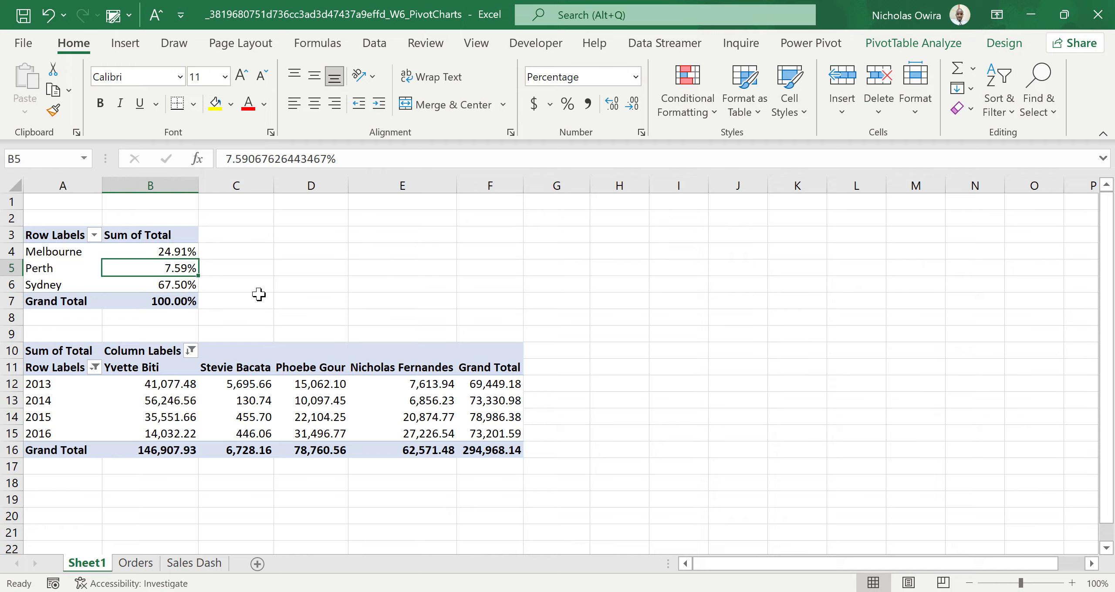
{"action": "left_click", "coordinate": [244, 396]}
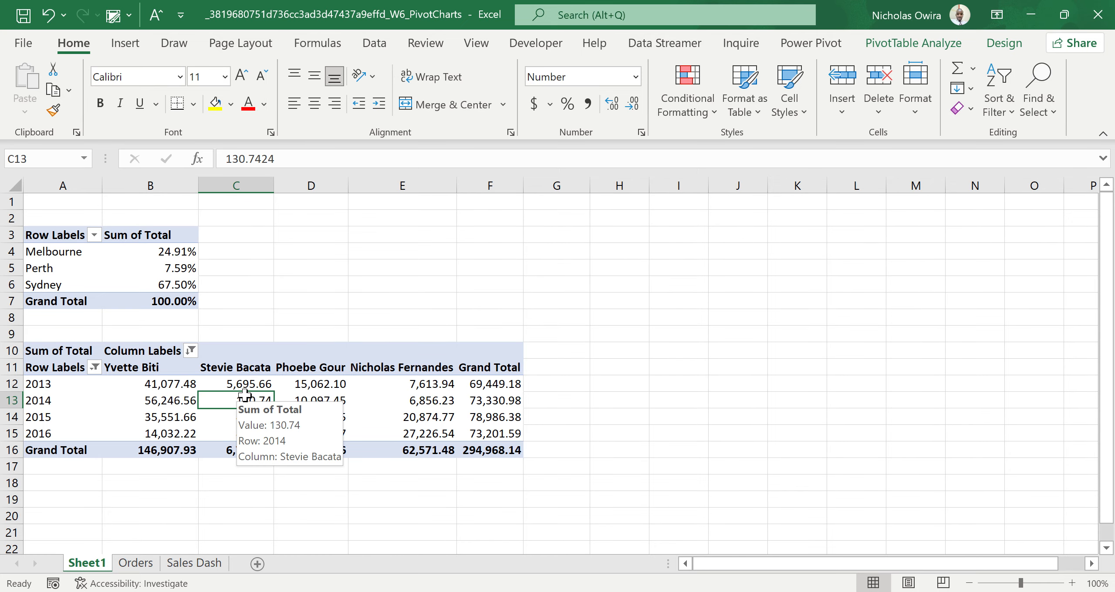
{"action": "left_click", "coordinate": [162, 268]}
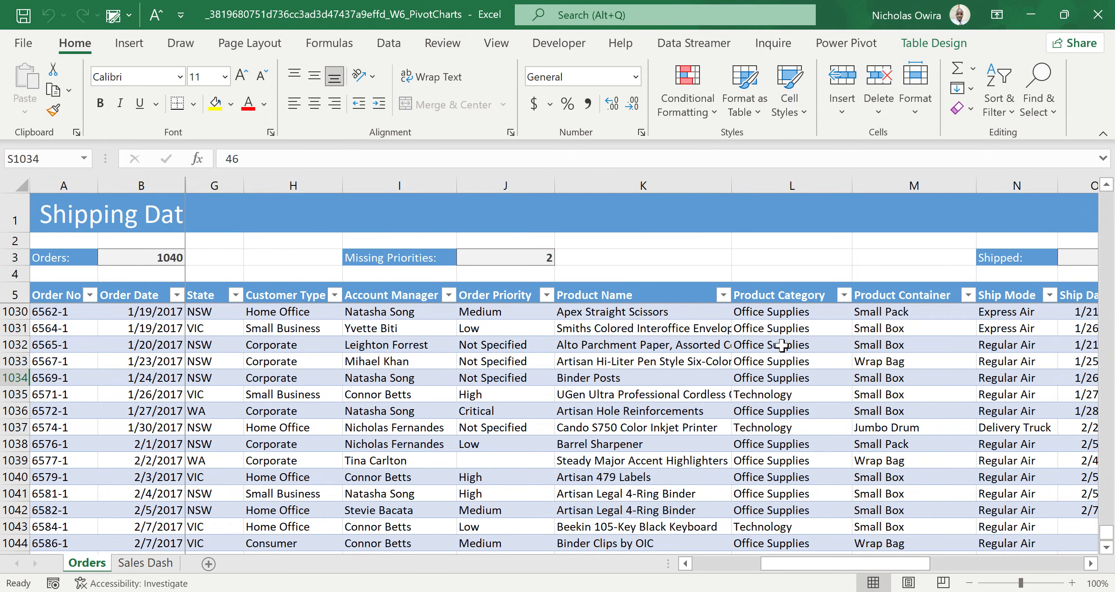
Examine the orders table's columns from the product details across to Total
{"action": "left_click", "coordinate": [1091, 564]}
{"action": "left_click", "coordinate": [1091, 564]}
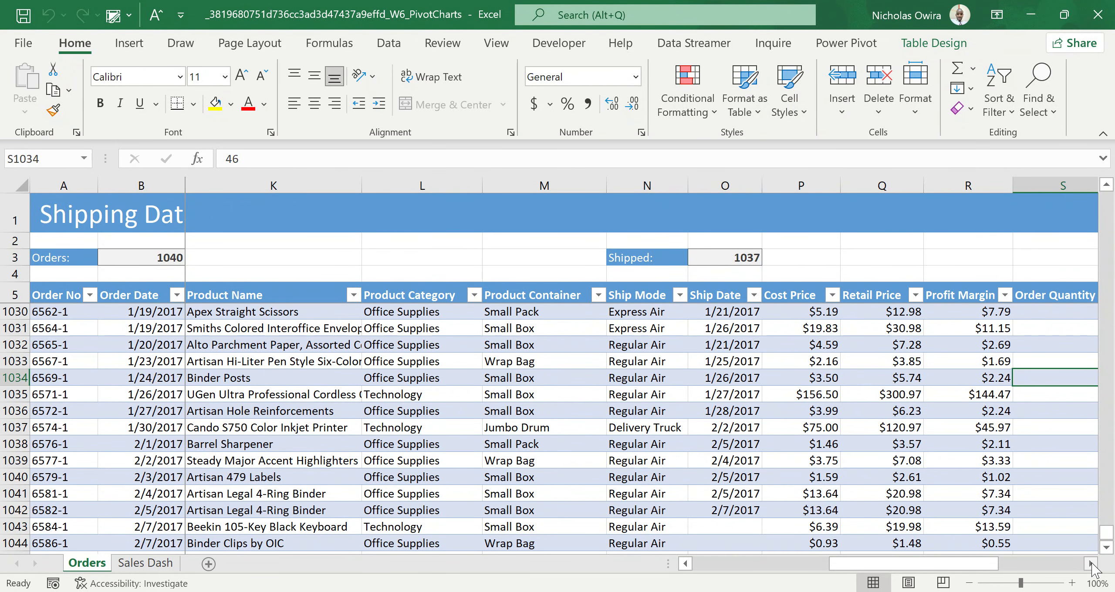
{"action": "left_click", "coordinate": [1091, 564]}
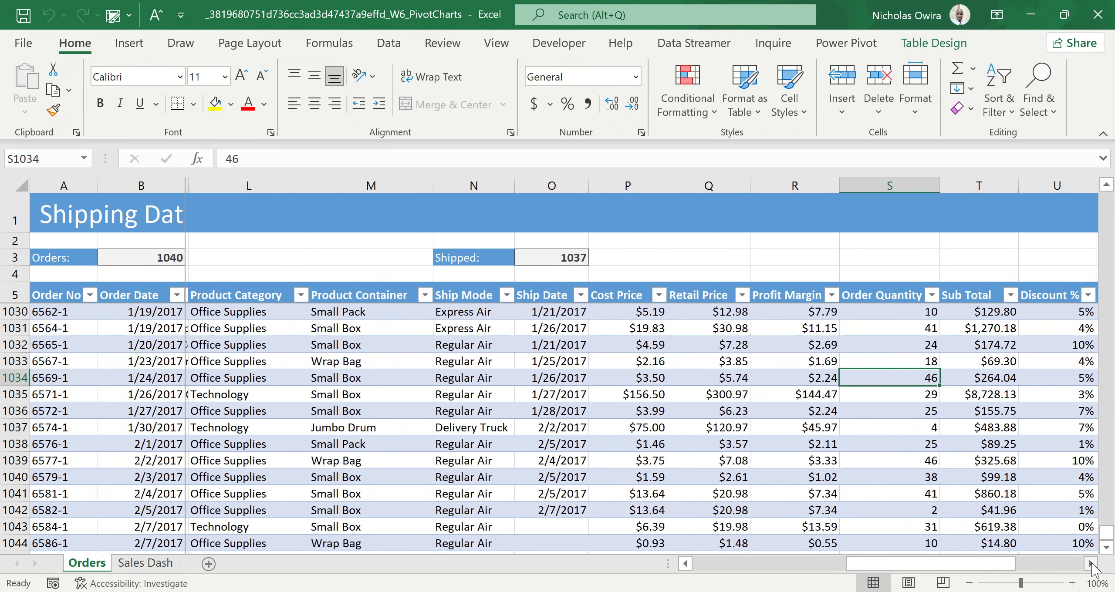
{"action": "left_click", "coordinate": [1091, 564]}
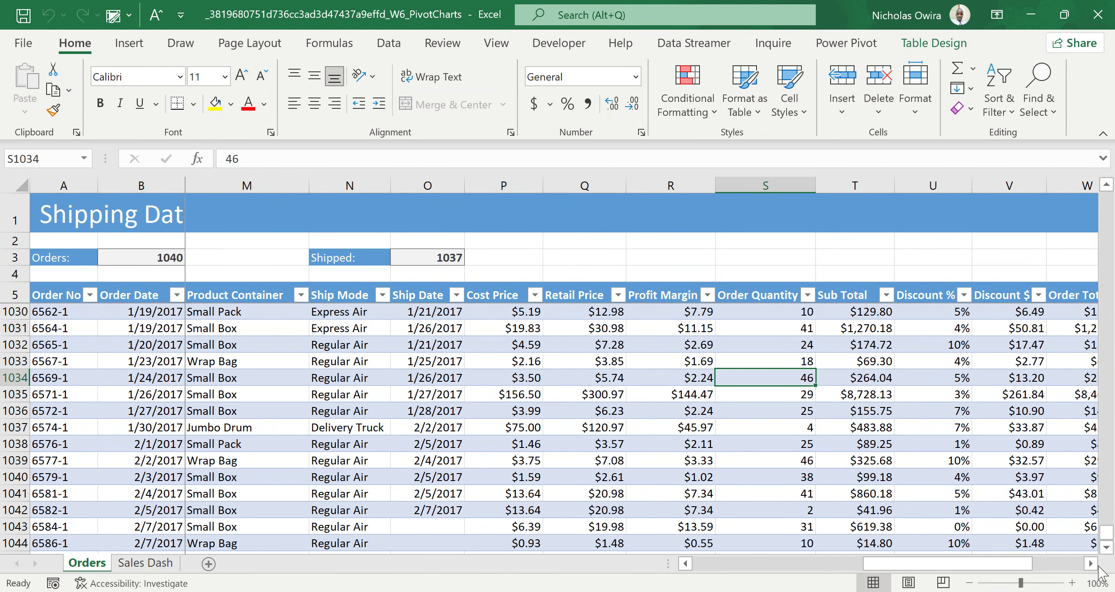
{"action": "left_click", "coordinate": [1091, 563]}
{"action": "left_click", "coordinate": [1091, 563]}
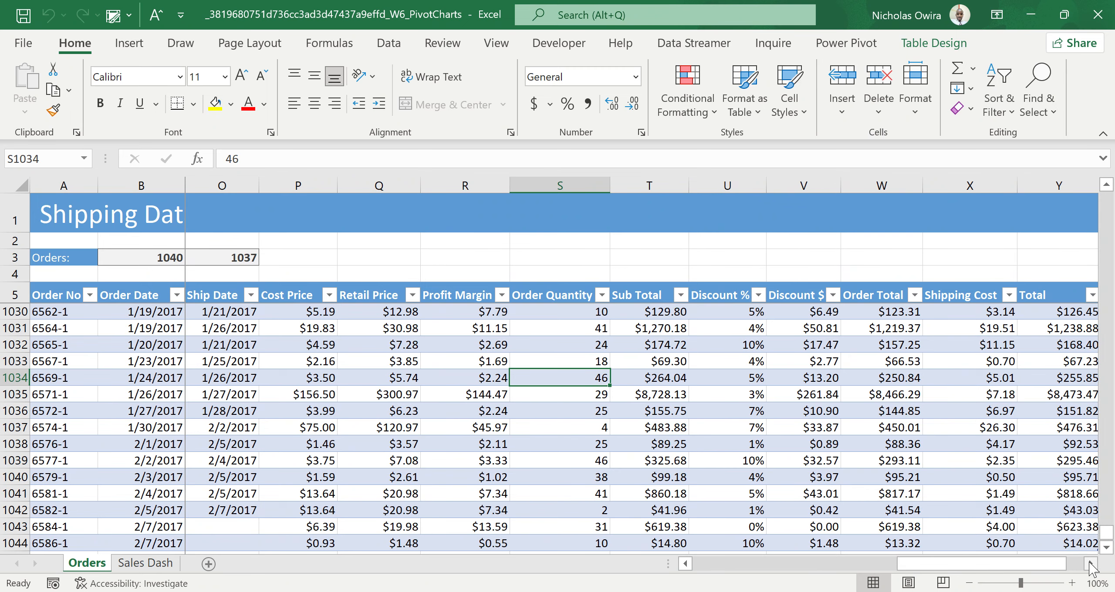
{"action": "left_click", "coordinate": [1091, 564]}
{"action": "left_click", "coordinate": [1091, 564]}
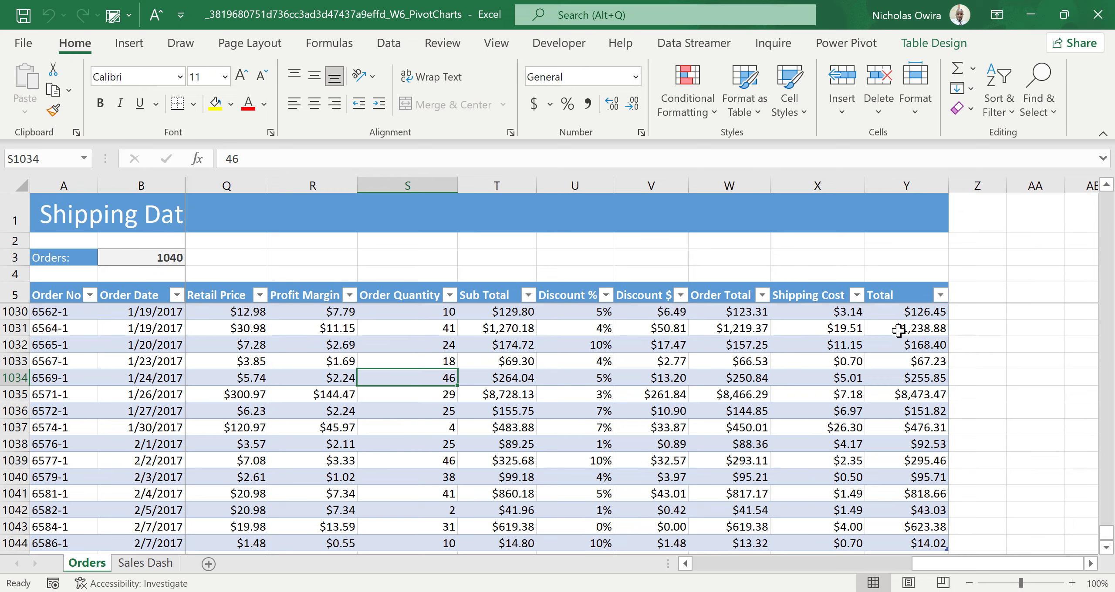
{"action": "left_click", "coordinate": [336, 361]}
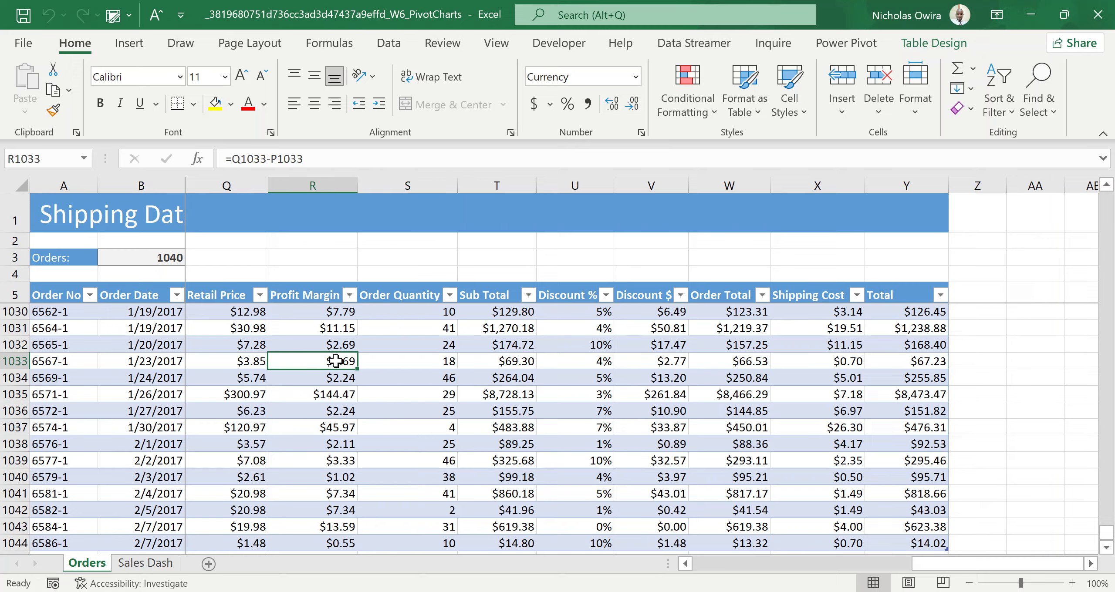
Create a PivotTable from Table3 on a new worksheet, without adding the data to the Data Model
{"action": "left_click", "coordinate": [129, 43]}
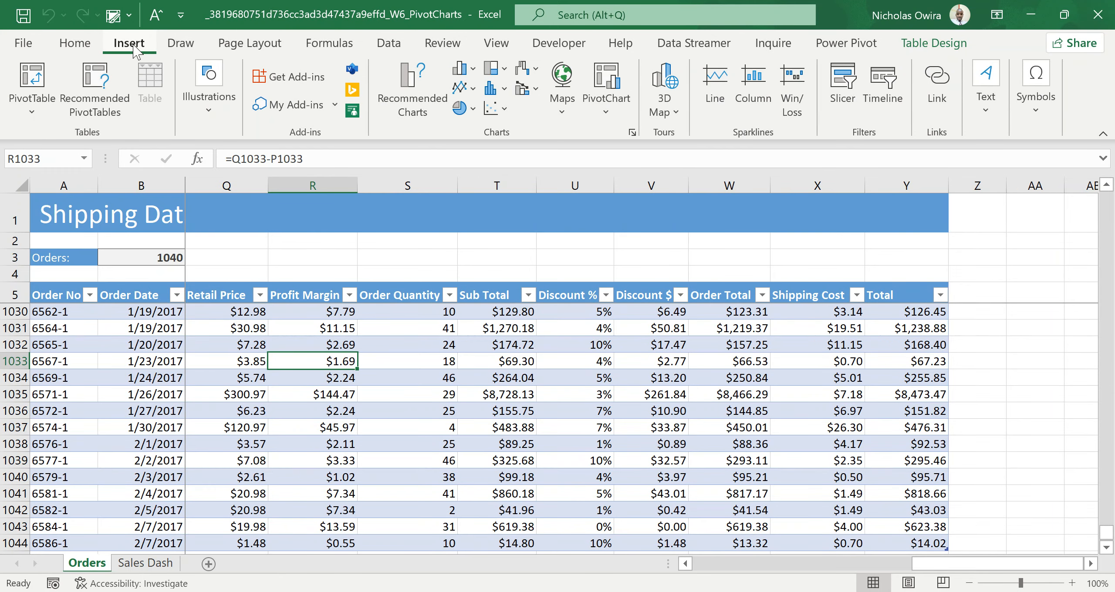
{"action": "left_click", "coordinate": [32, 114]}
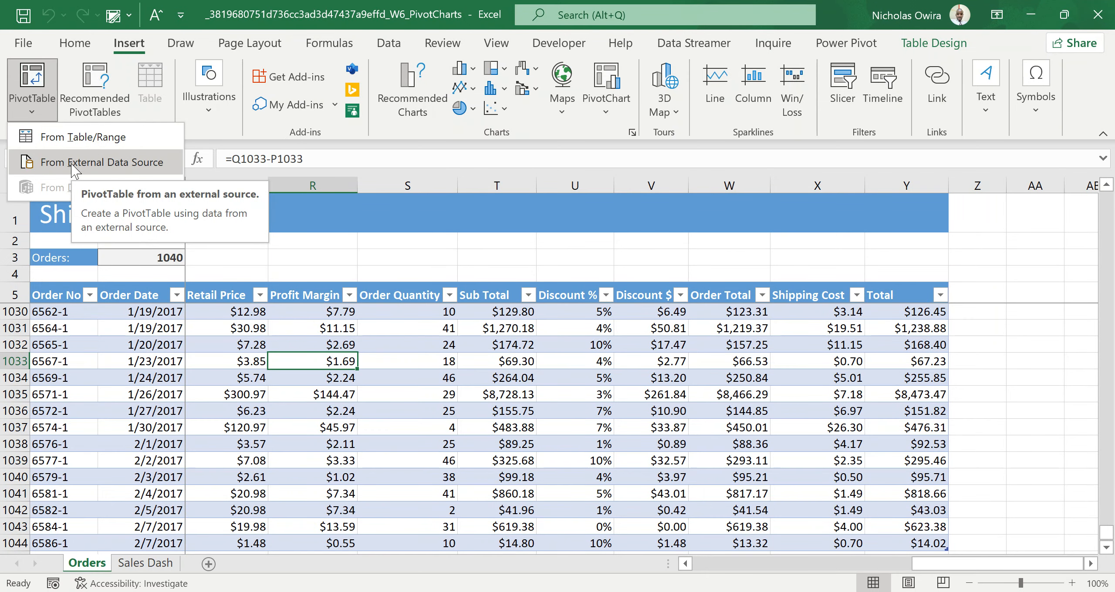
{"action": "left_click", "coordinate": [105, 139]}
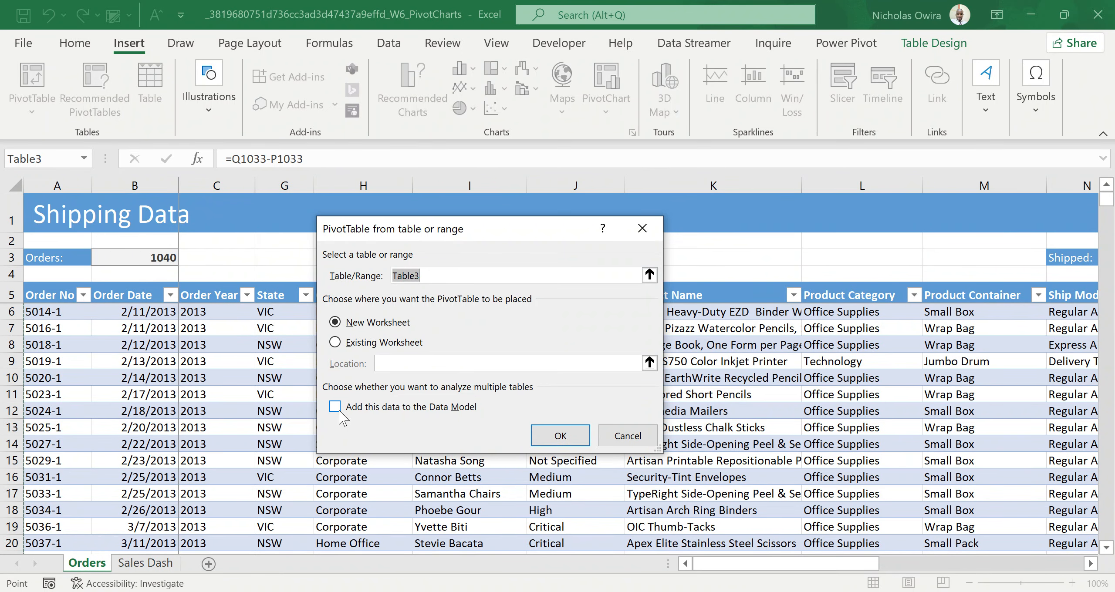
{"action": "left_click", "coordinate": [563, 437]}
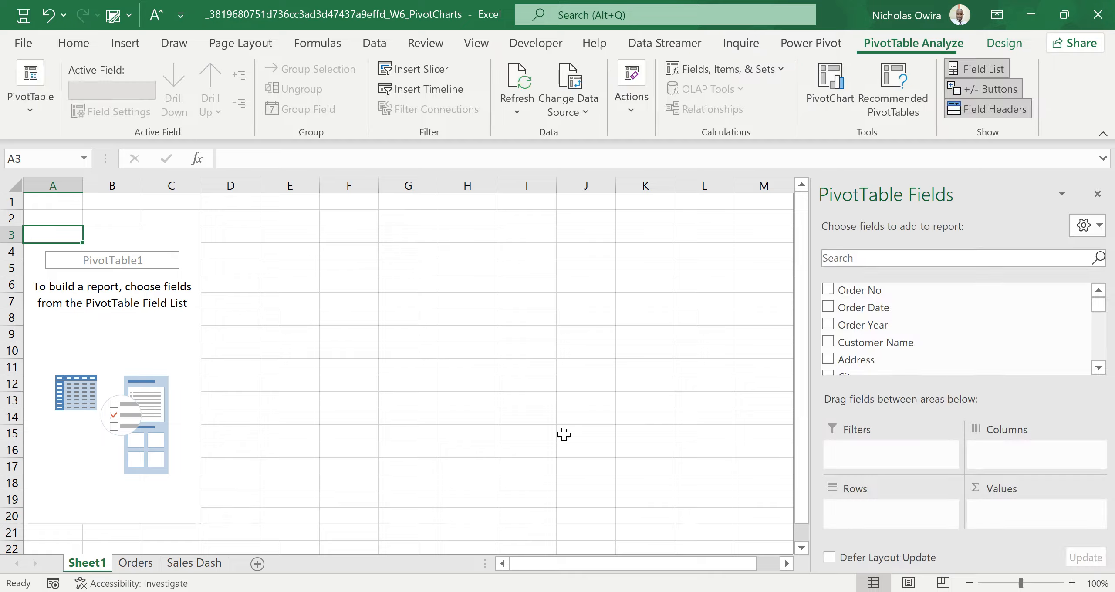
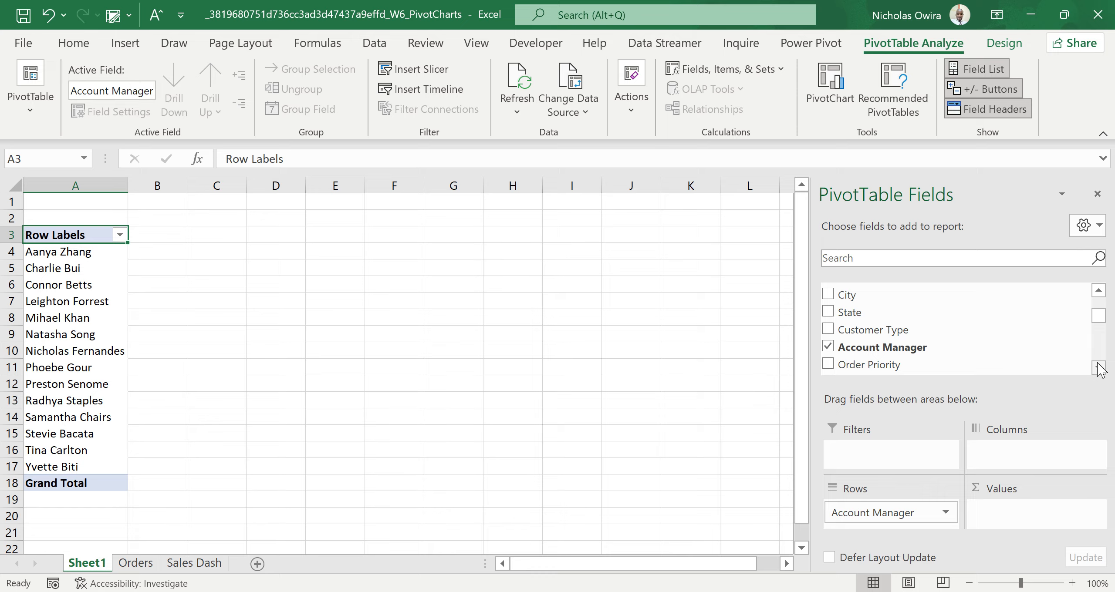
Add the Total field to the PivotTable's values so it is summed for each account manager
{"action": "left_click", "coordinate": [1099, 367]}
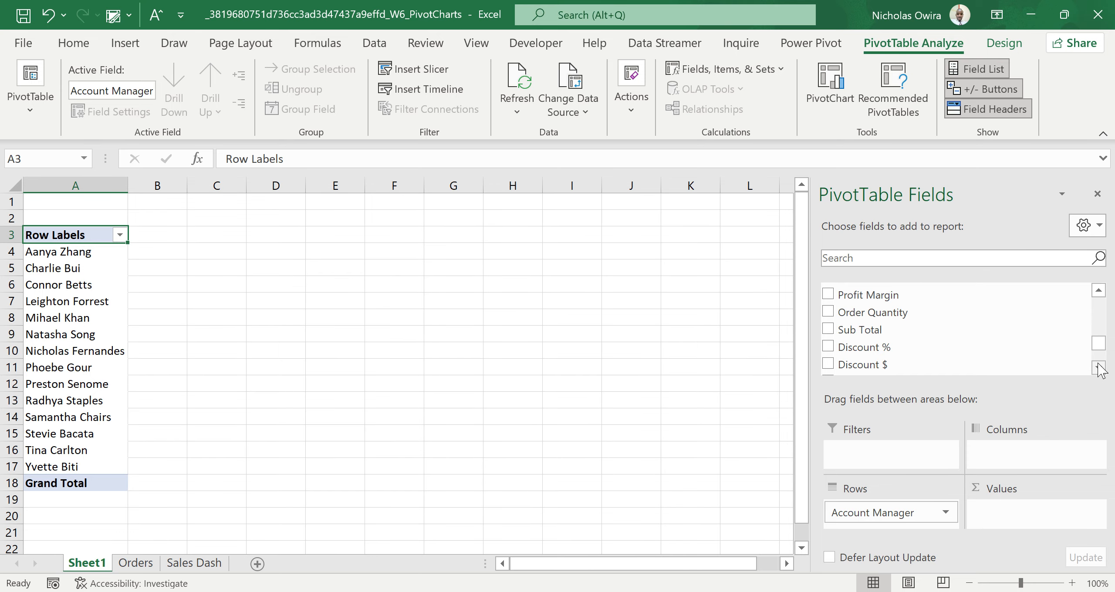
{"action": "left_click", "coordinate": [1098, 368]}
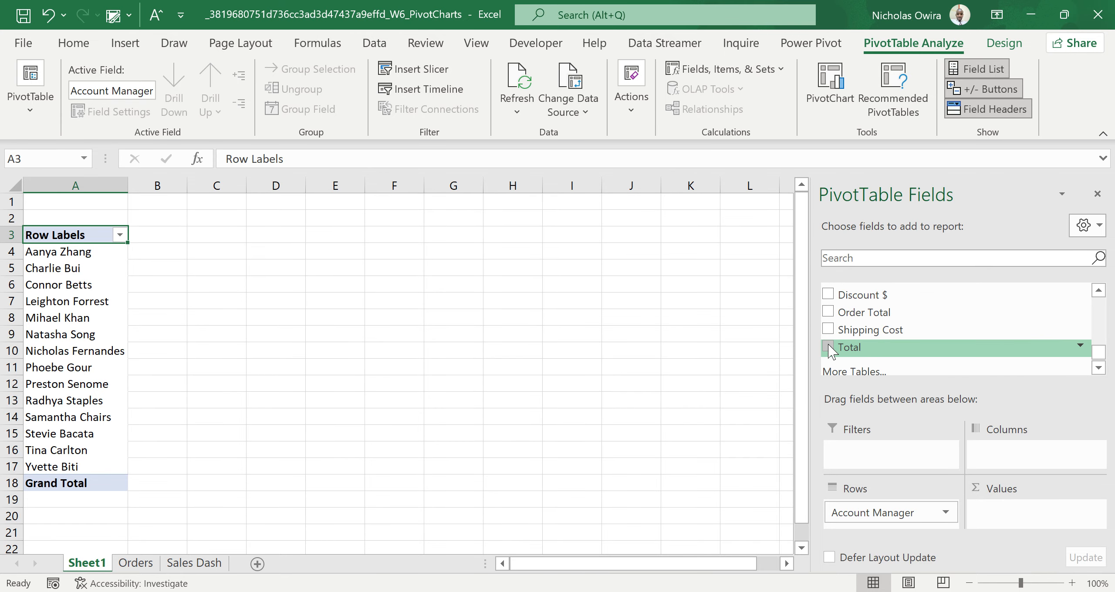
{"action": "left_click", "coordinate": [828, 345]}
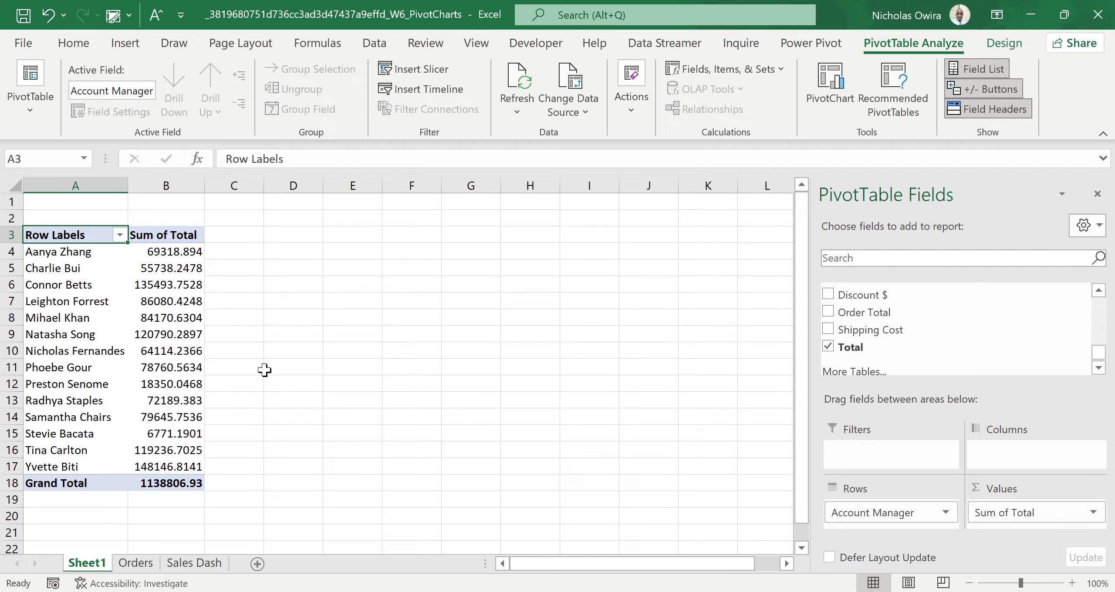
Format the PivotTable's Sum of Total values as Number with 2 decimal places and the 1000 separator
{"action": "mouse_move", "coordinate": [147, 325]}
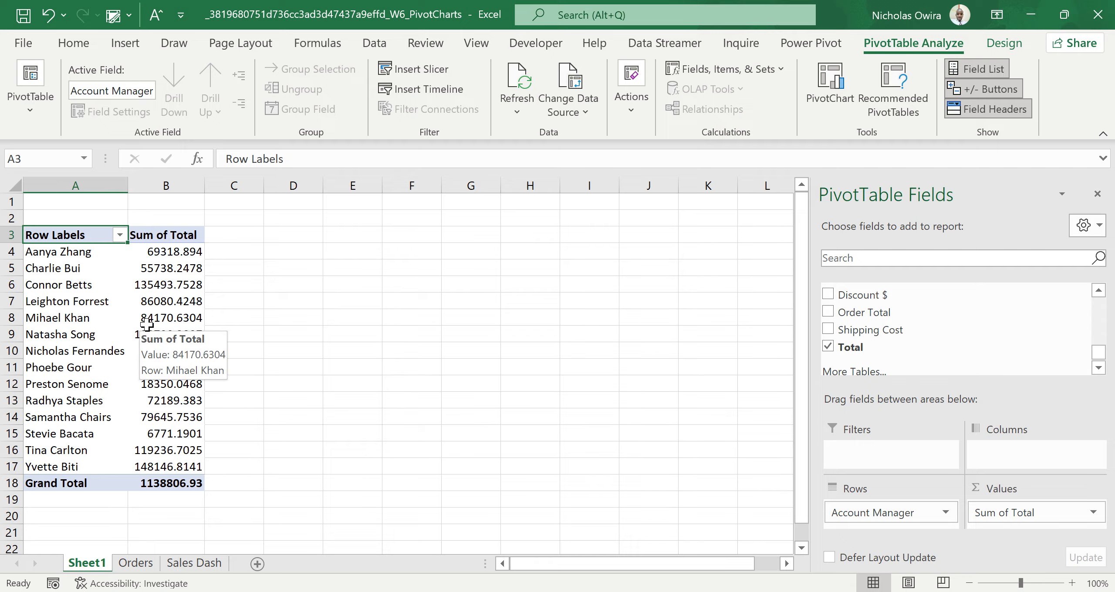
{"action": "mouse_move", "coordinate": [147, 306]}
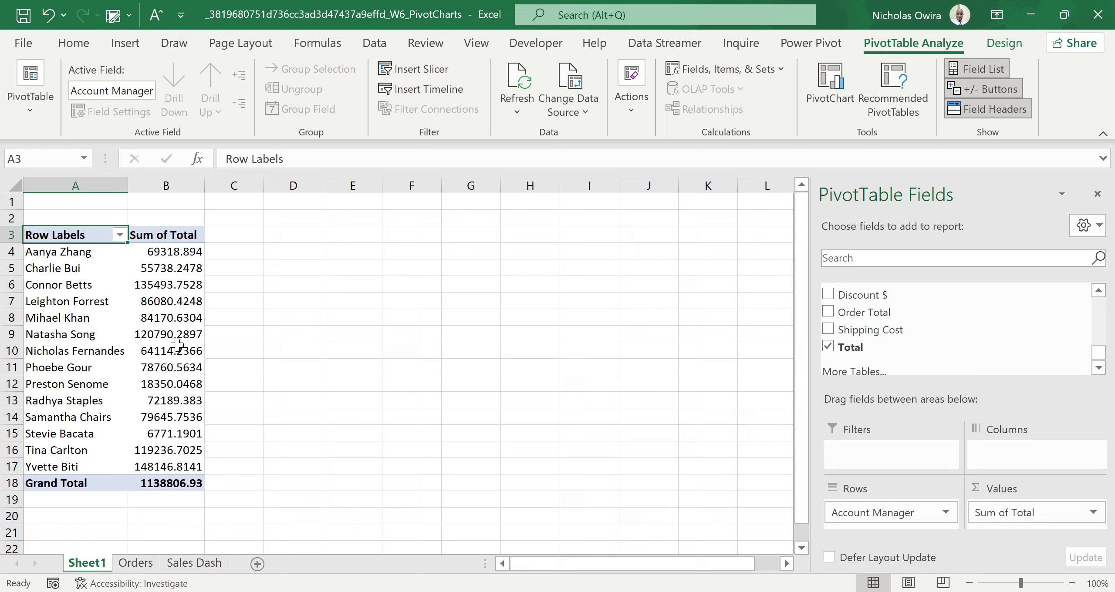
{"action": "mouse_move", "coordinate": [176, 345]}
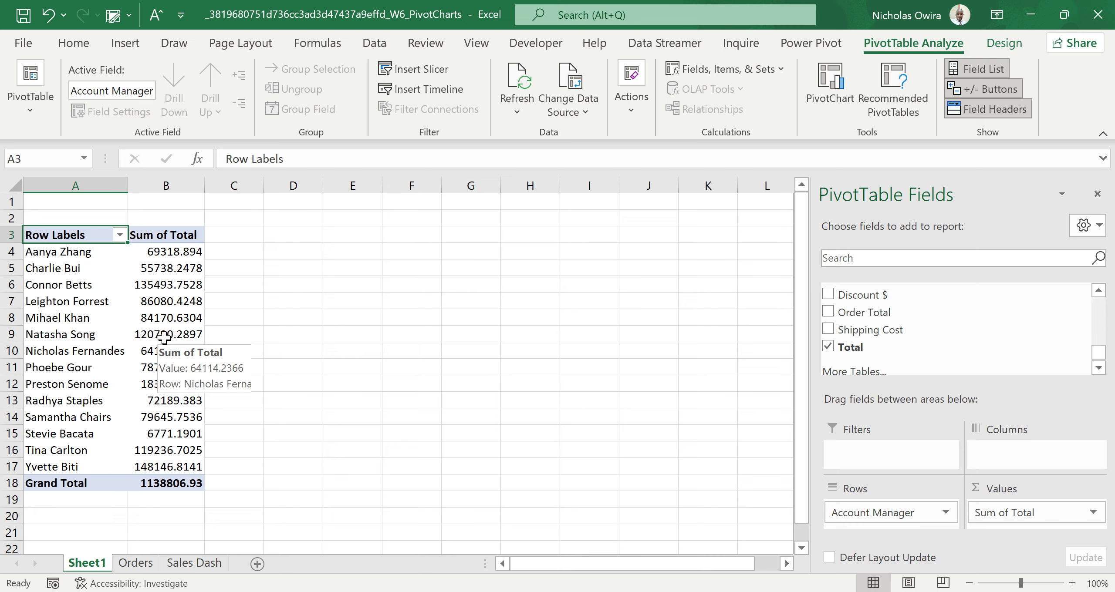
{"action": "left_click", "coordinate": [164, 336]}
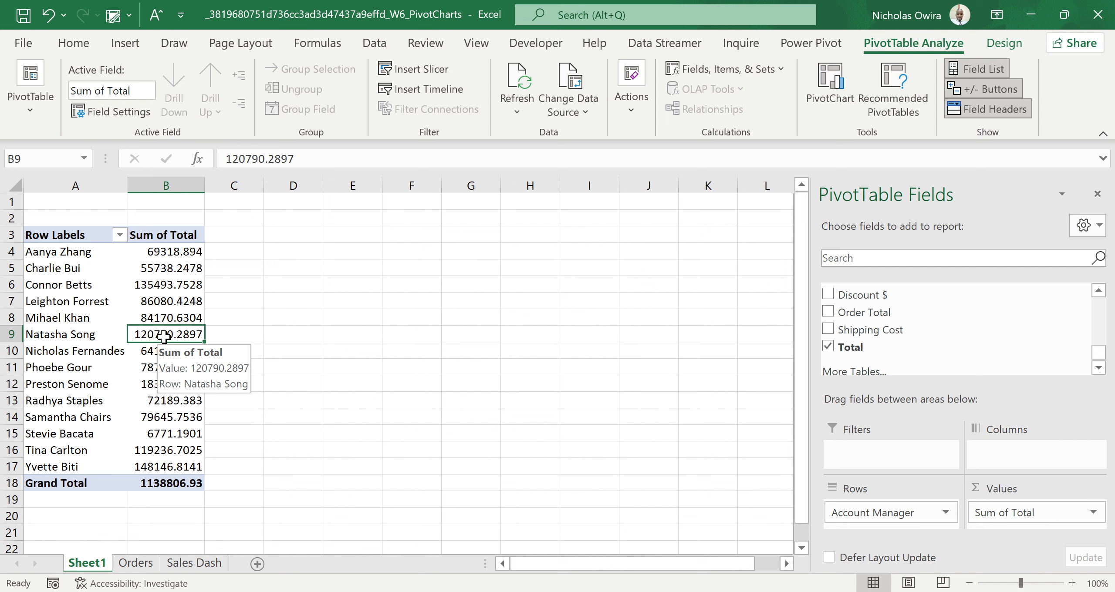
{"action": "right_click", "coordinate": [166, 341]}
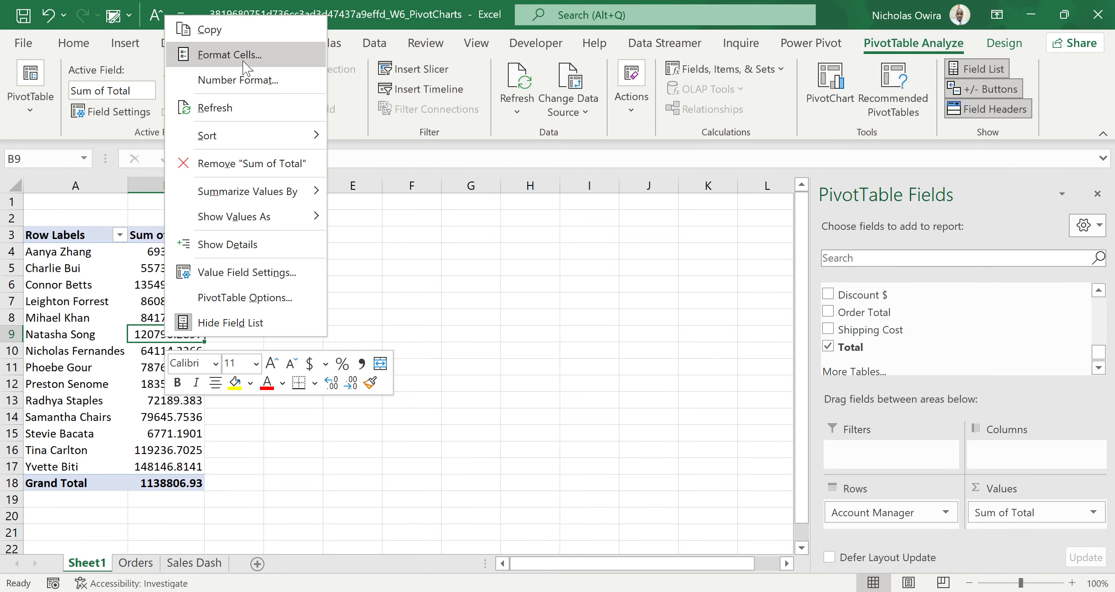
{"action": "left_click", "coordinate": [237, 80]}
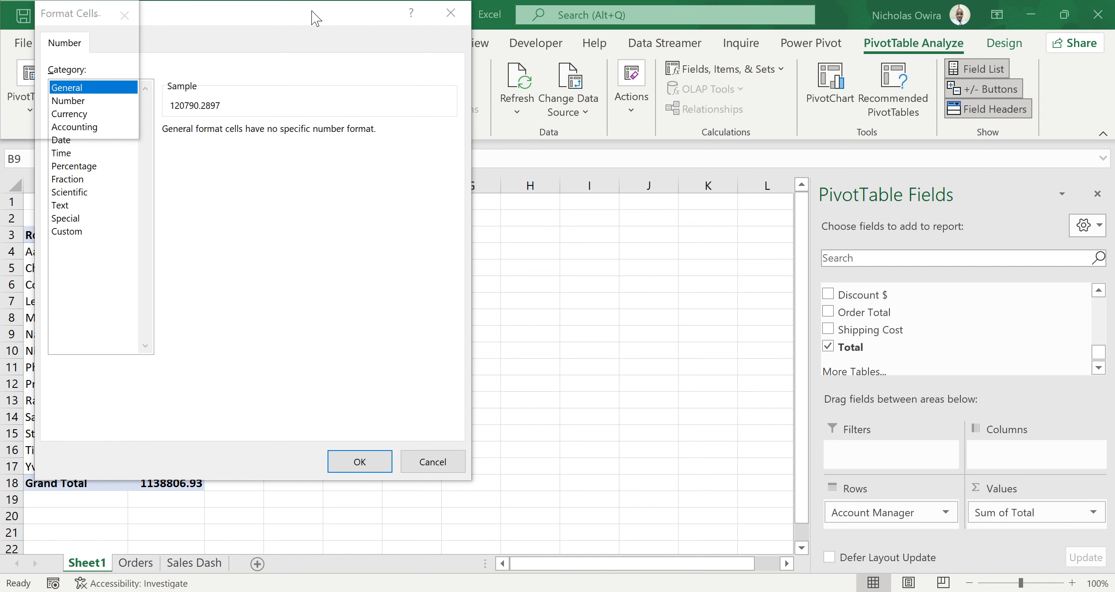
{"action": "left_click_drag", "start_coordinate": [316, 18], "coordinate": [530, 67]}
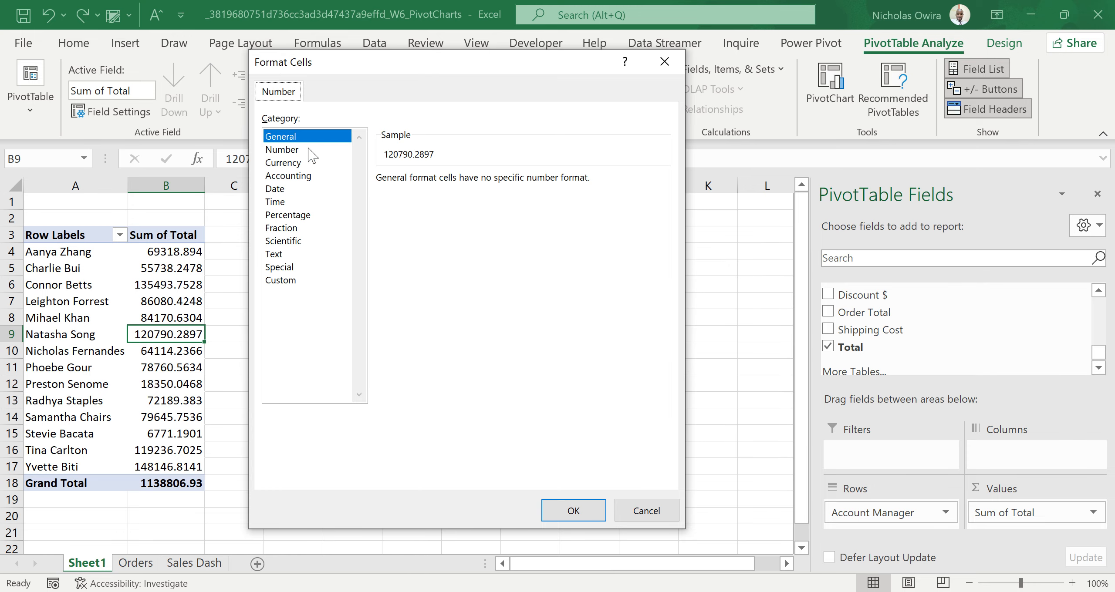
{"action": "left_click", "coordinate": [295, 150]}
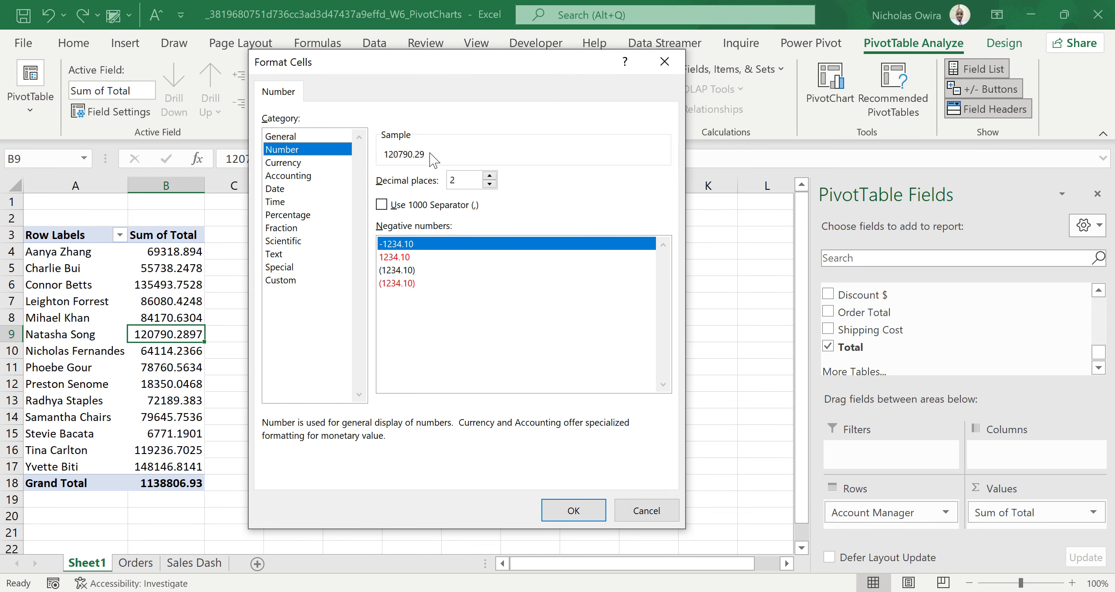
{"action": "left_click", "coordinate": [489, 176]}
{"action": "left_click", "coordinate": [489, 176]}
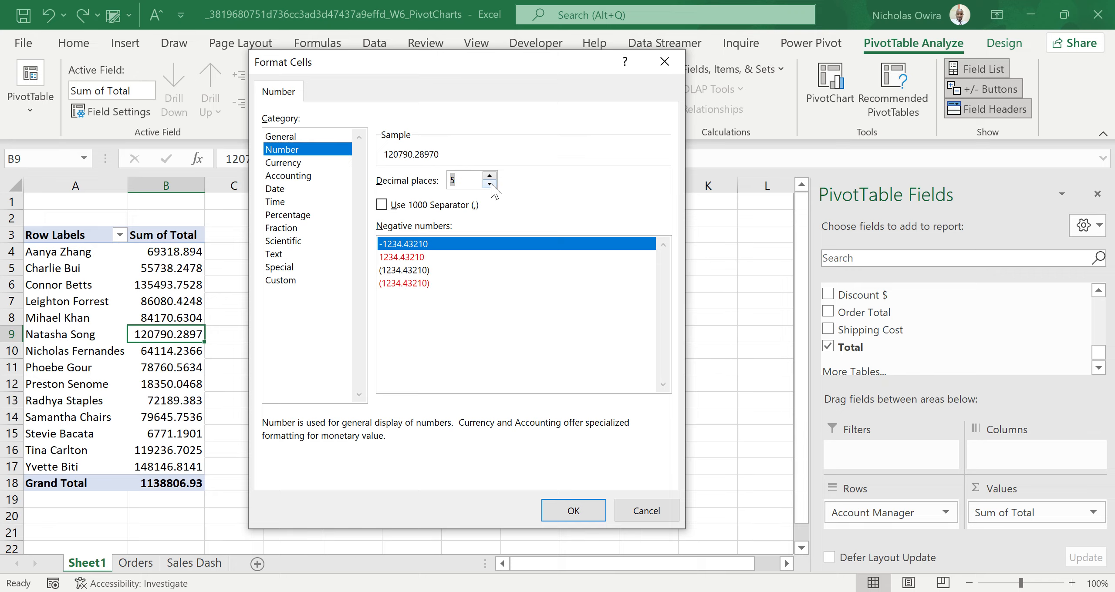
{"action": "left_click", "coordinate": [490, 185]}
{"action": "left_click", "coordinate": [490, 184]}
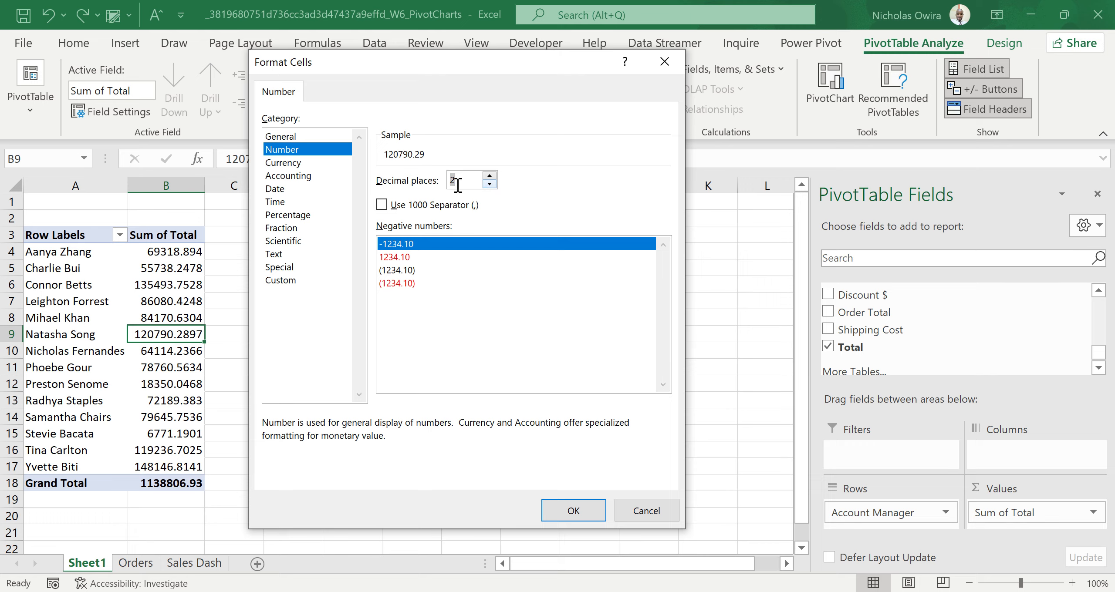
{"action": "left_click", "coordinate": [381, 204]}
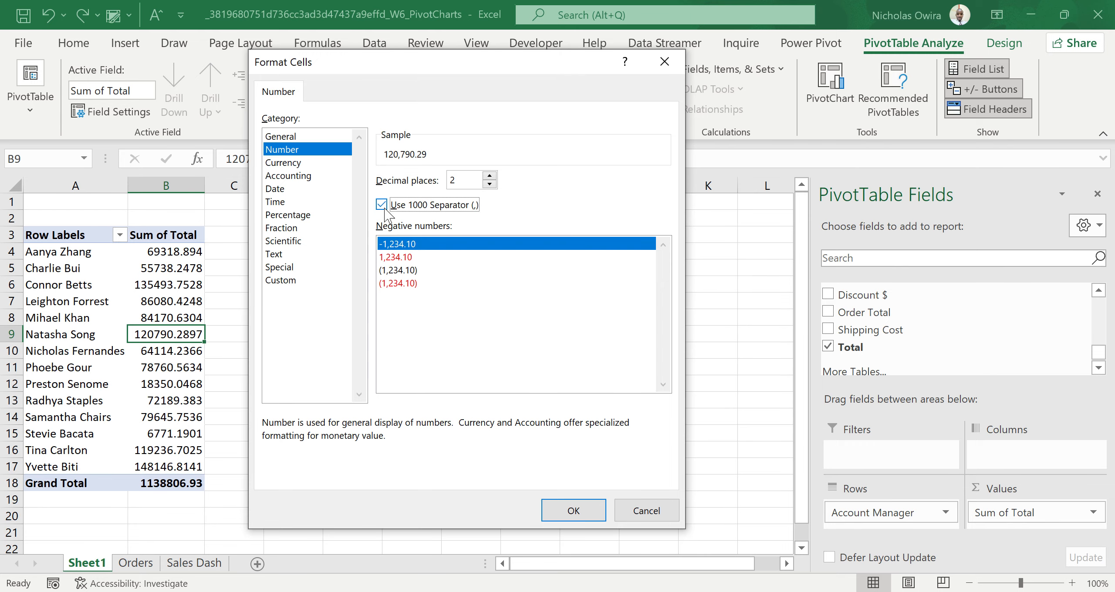
{"action": "left_click", "coordinate": [567, 512]}
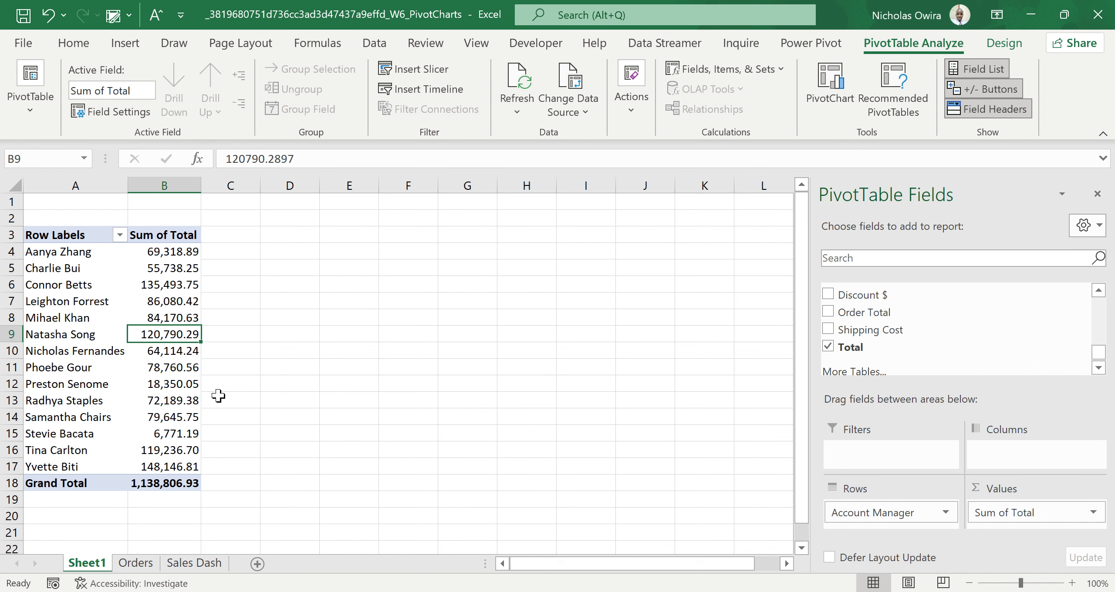
Examine the summed totals of individual account managers and the grand total in the PivotTable
{"action": "left_click", "coordinate": [168, 405]}
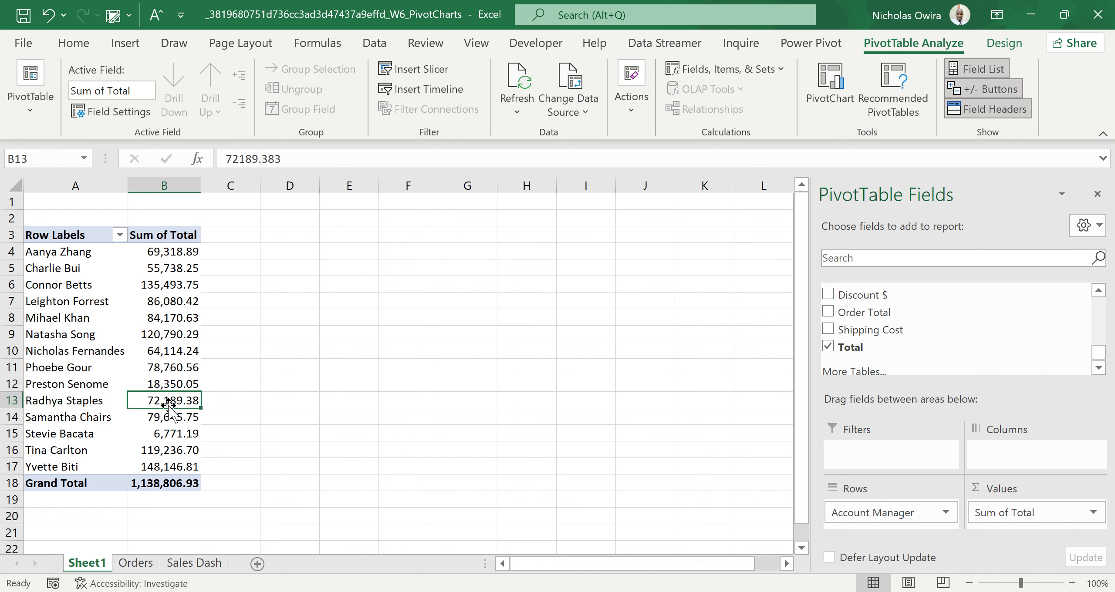
{"action": "left_click", "coordinate": [176, 483]}
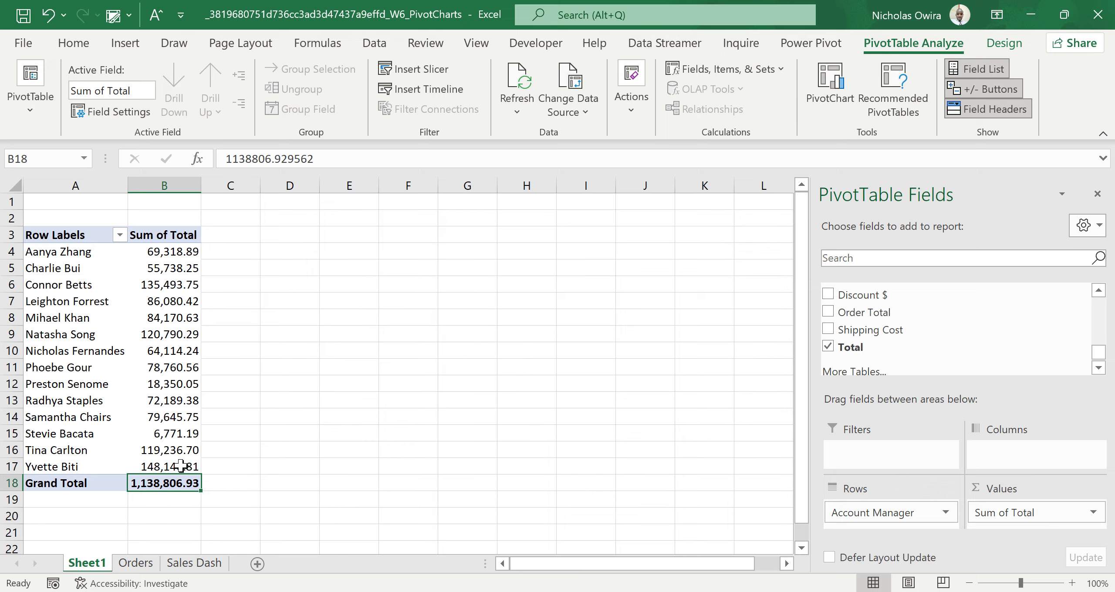
{"action": "left_click", "coordinate": [182, 464]}
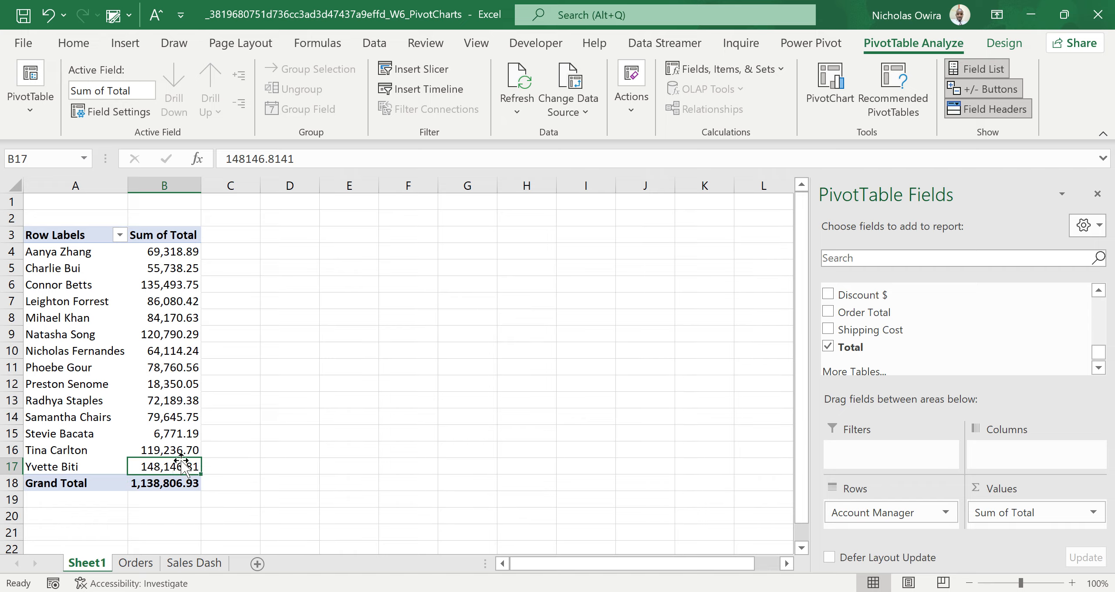
{"action": "mouse_move", "coordinate": [192, 401]}
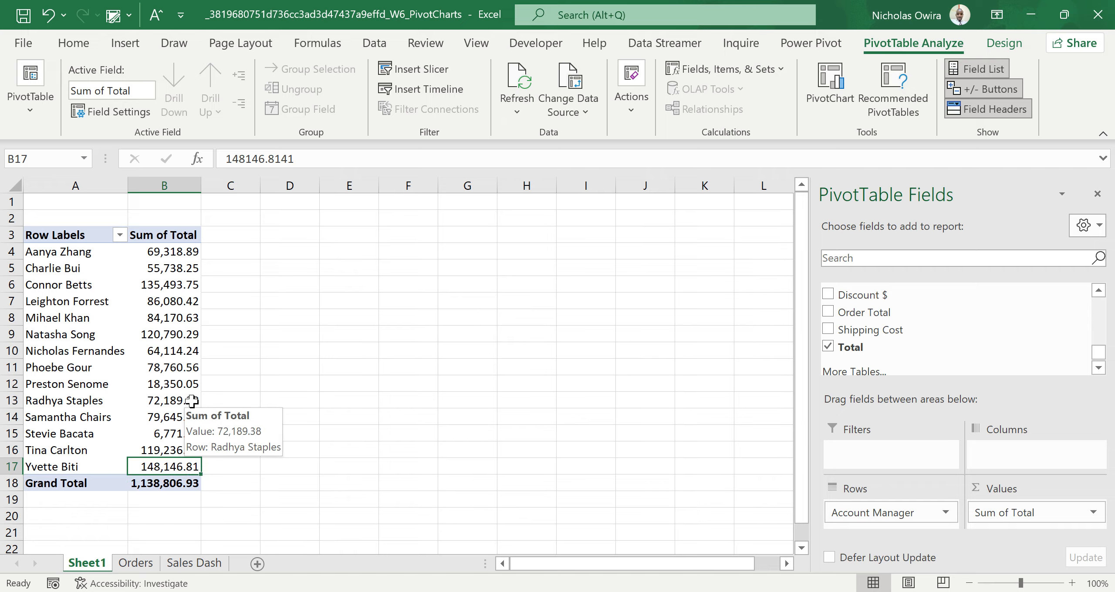
{"action": "left_click", "coordinate": [181, 283]}
{"action": "mouse_move", "coordinate": [173, 269]}
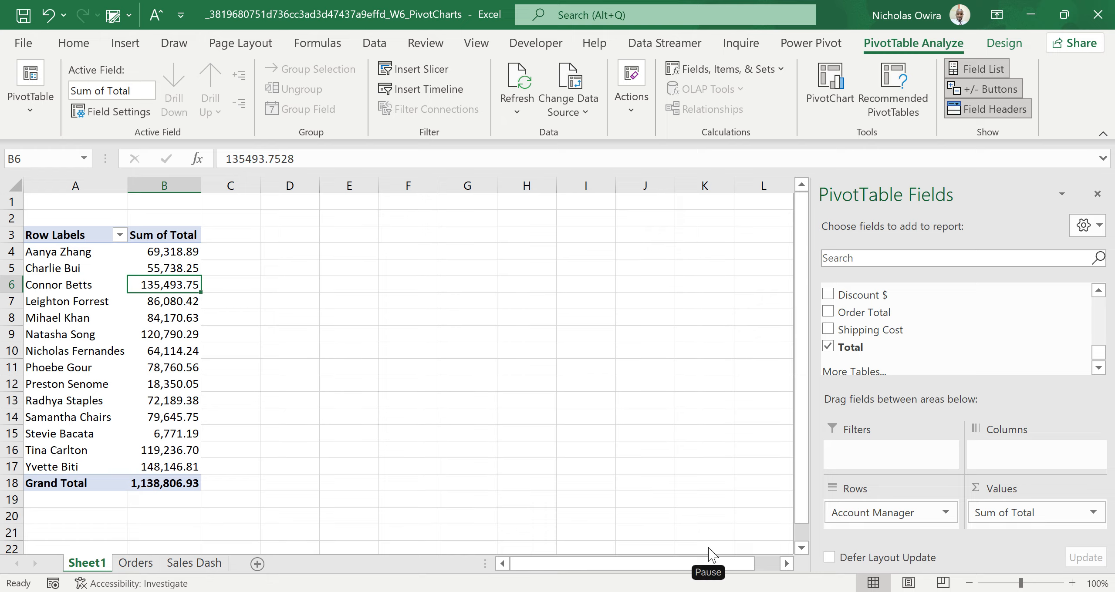
{"action": "left_click", "coordinate": [178, 295]}
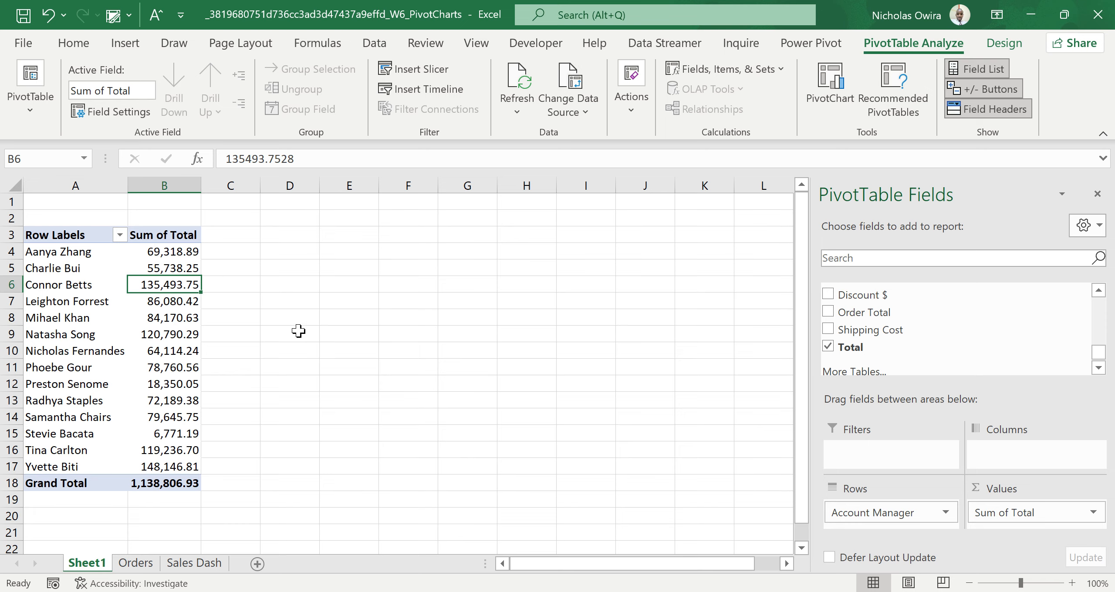
{"action": "left_click", "coordinate": [180, 302]}
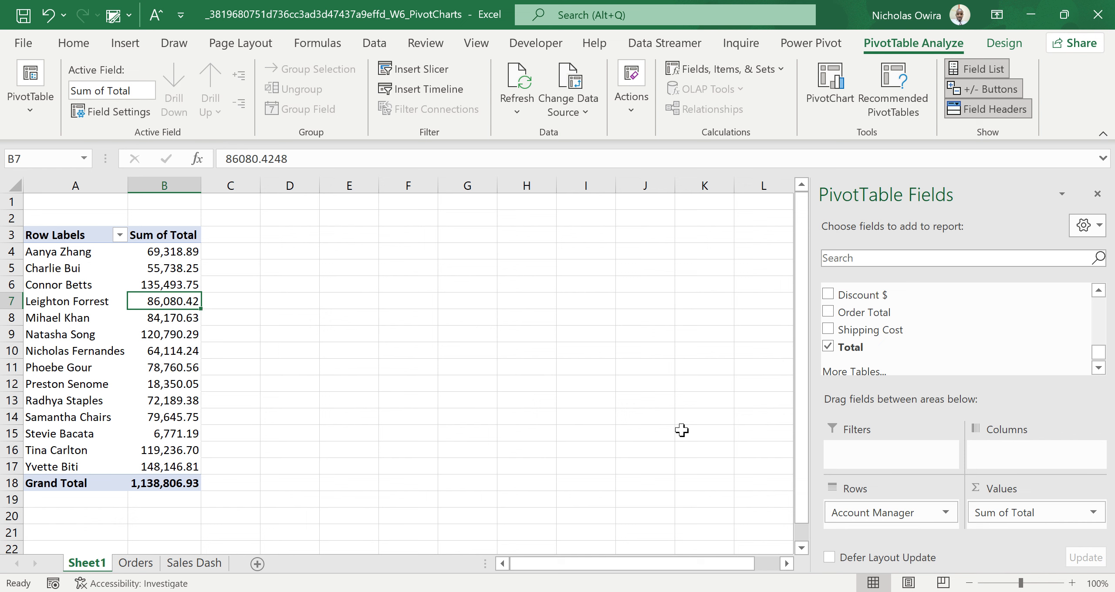
Open the value field settings for Sum of Total and look through the available summary calculations
{"action": "left_click", "coordinate": [1093, 513]}
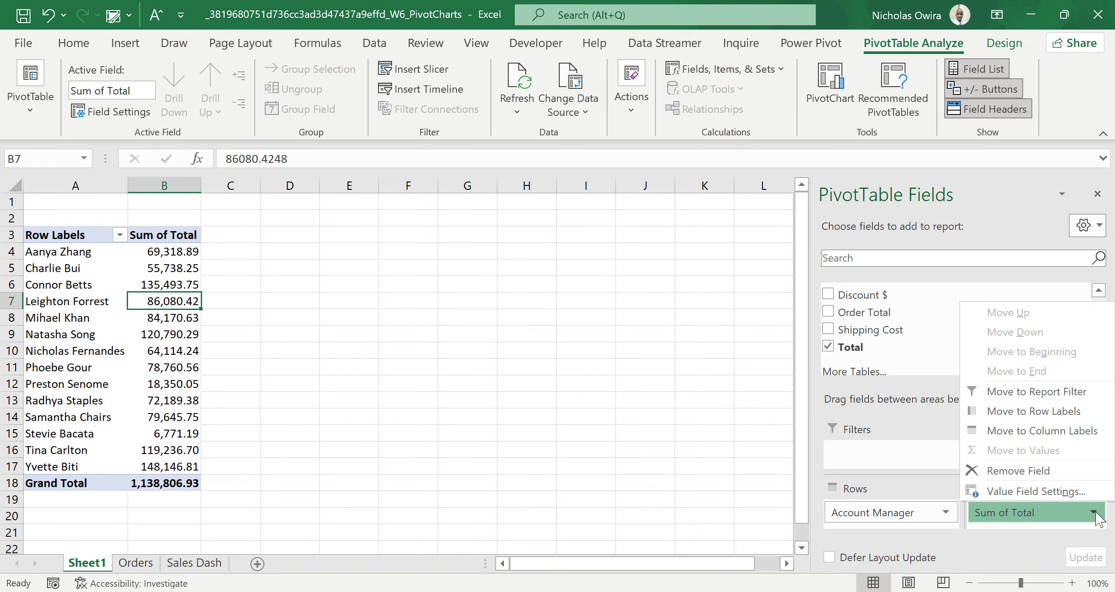
{"action": "left_click", "coordinate": [1054, 492]}
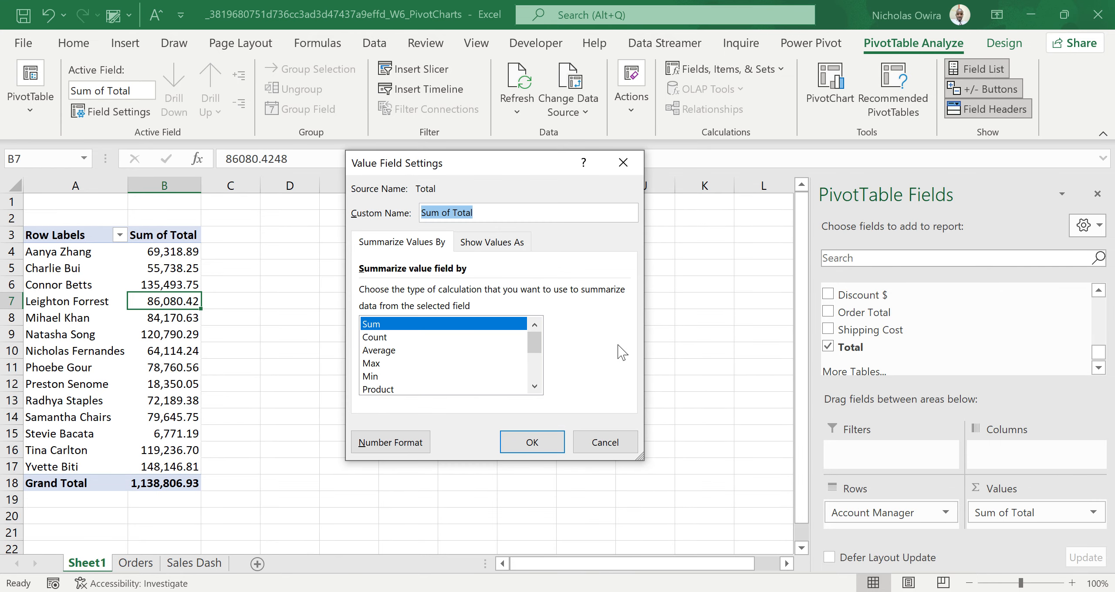
{"action": "left_click", "coordinate": [535, 386]}
{"action": "left_click", "coordinate": [534, 386]}
{"action": "left_click", "coordinate": [534, 386]}
{"action": "left_click", "coordinate": [535, 386]}
{"action": "left_click", "coordinate": [535, 386]}
{"action": "left_click", "coordinate": [535, 386]}
{"action": "left_click", "coordinate": [535, 386]}
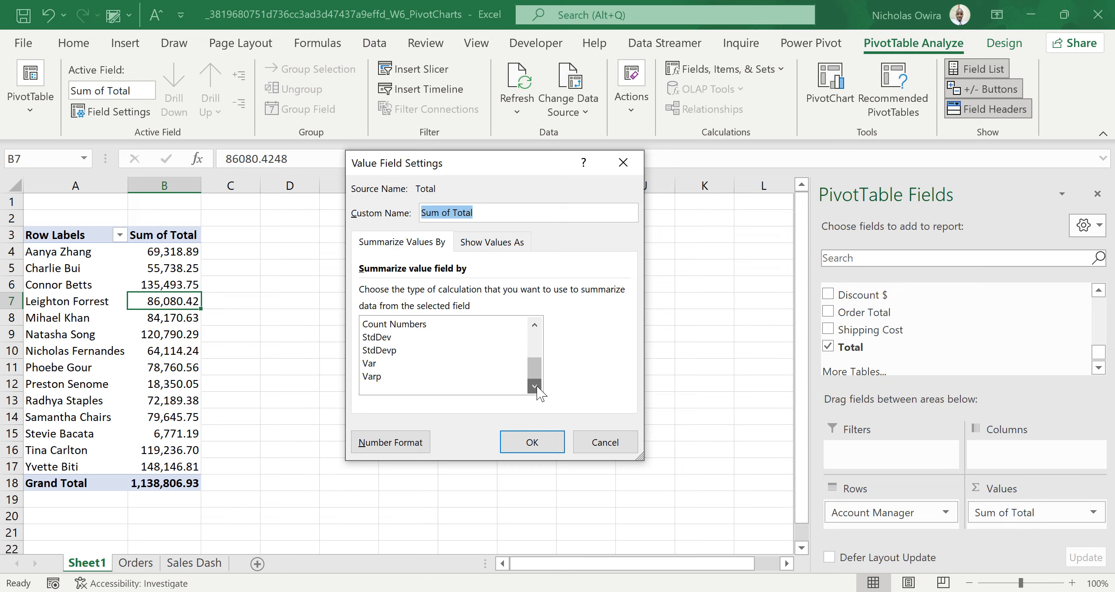
{"action": "left_click", "coordinate": [534, 325]}
{"action": "left_click", "coordinate": [534, 326]}
{"action": "left_click", "coordinate": [535, 325]}
{"action": "left_click", "coordinate": [535, 326]}
{"action": "left_click", "coordinate": [535, 326]}
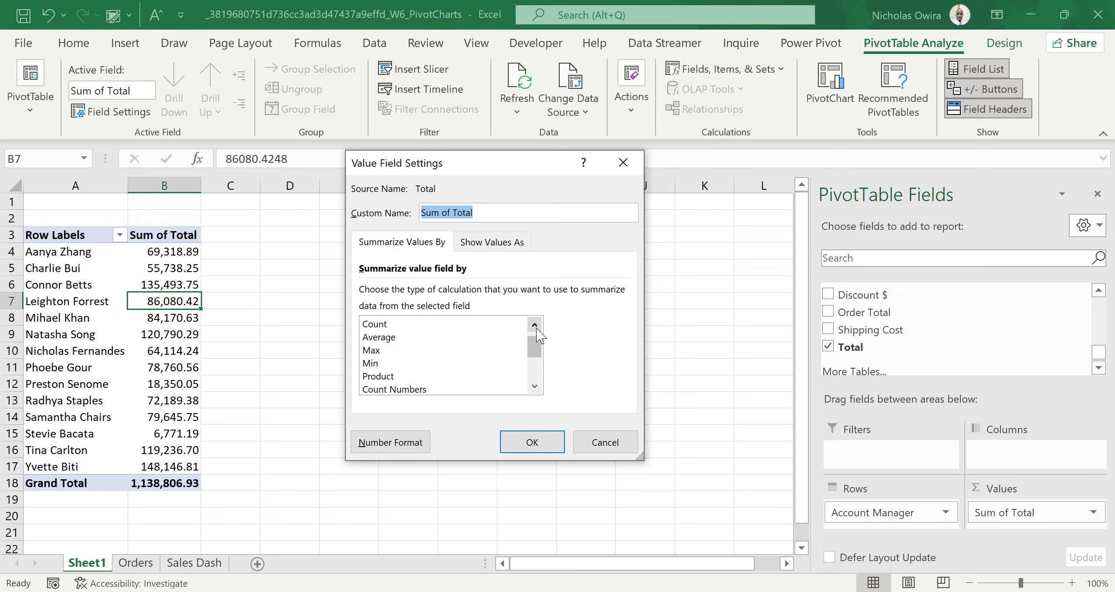
{"action": "left_click", "coordinate": [535, 326]}
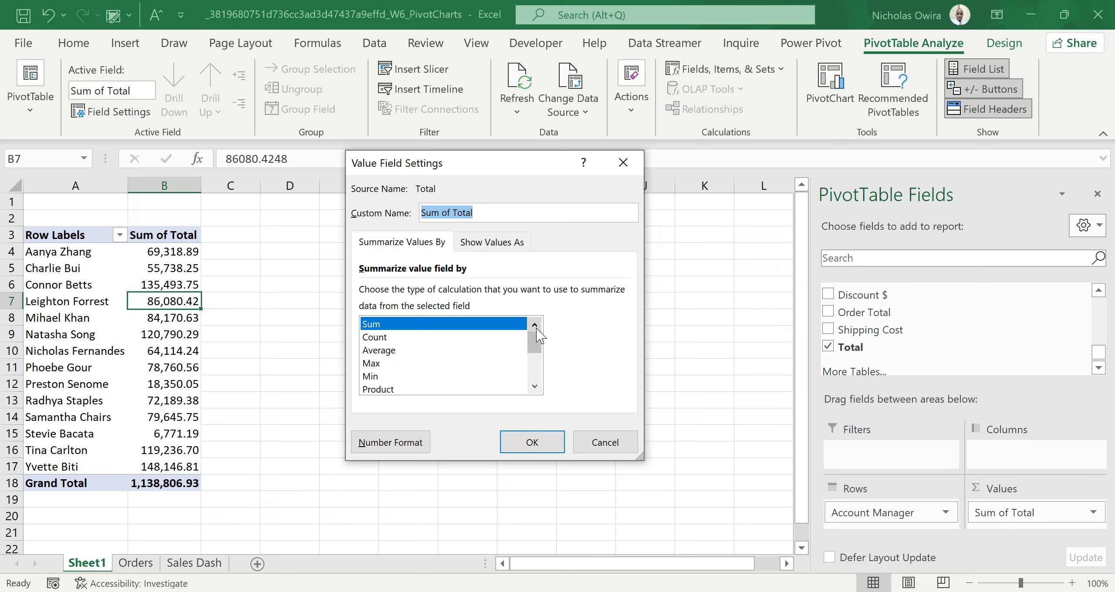
Summarize the PivotTable's Total field by Average instead of Sum
{"action": "left_click", "coordinate": [389, 351]}
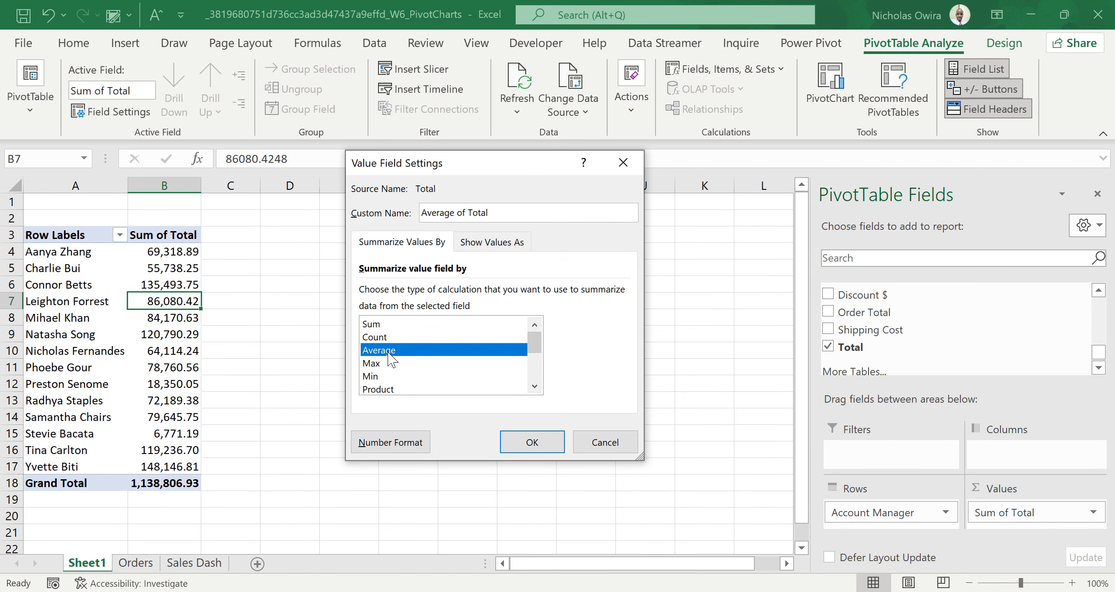
{"action": "left_click", "coordinate": [532, 443]}
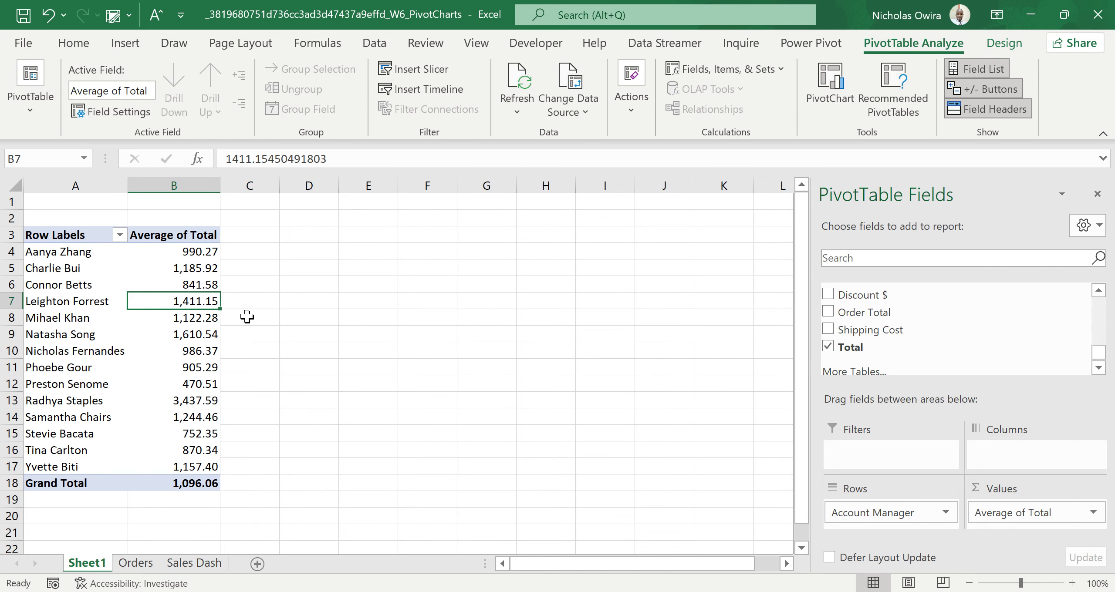
{"action": "mouse_move", "coordinate": [207, 283]}
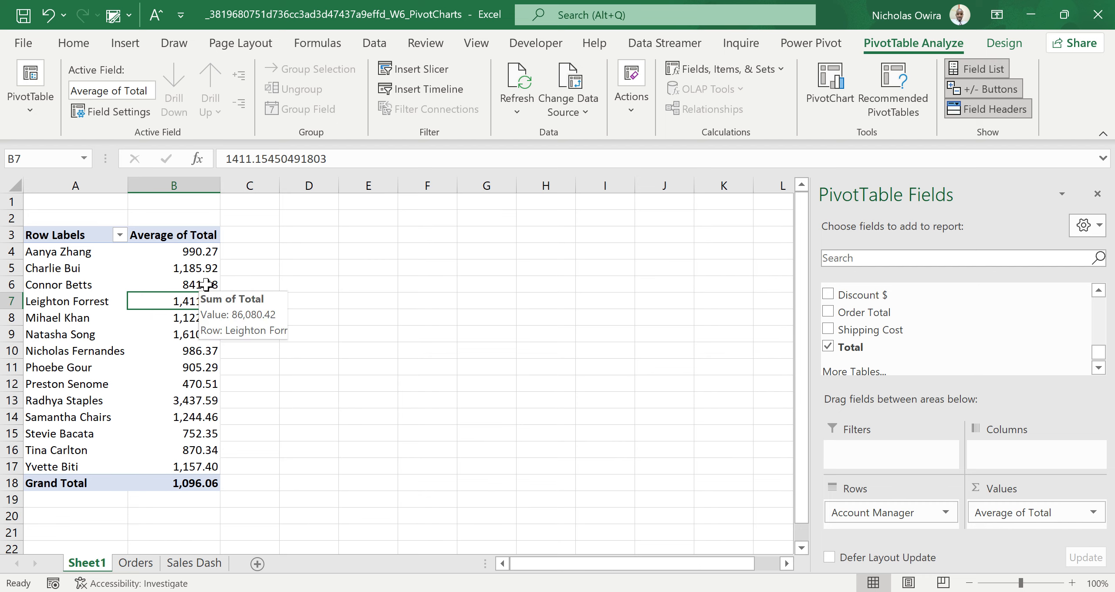
Summarize the PivotTable's Total field by Max
{"action": "right_click", "coordinate": [187, 305]}
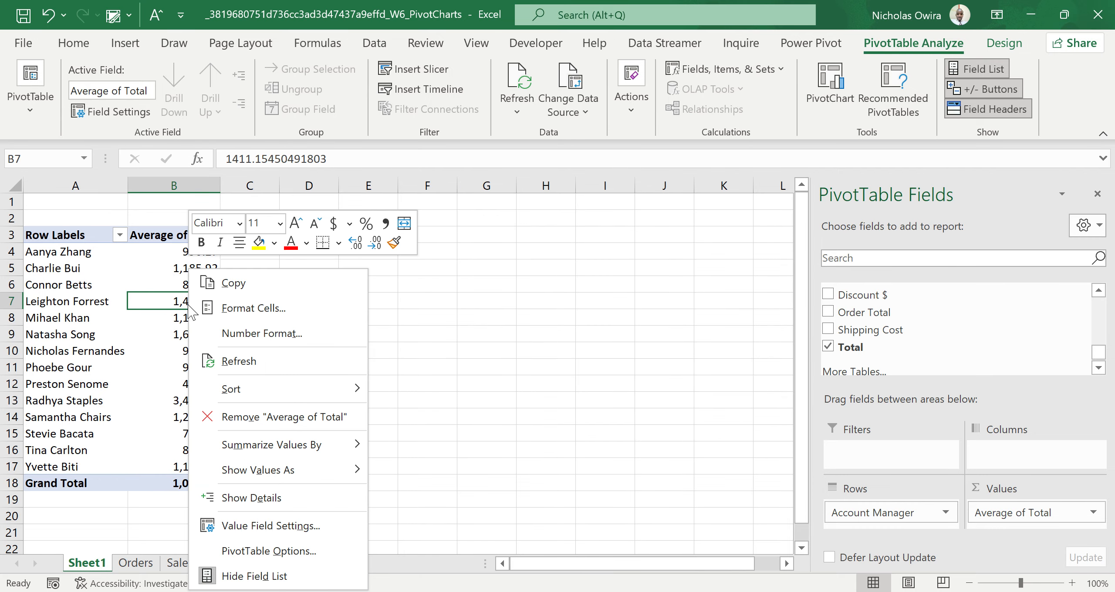
{"action": "mouse_move", "coordinate": [294, 450]}
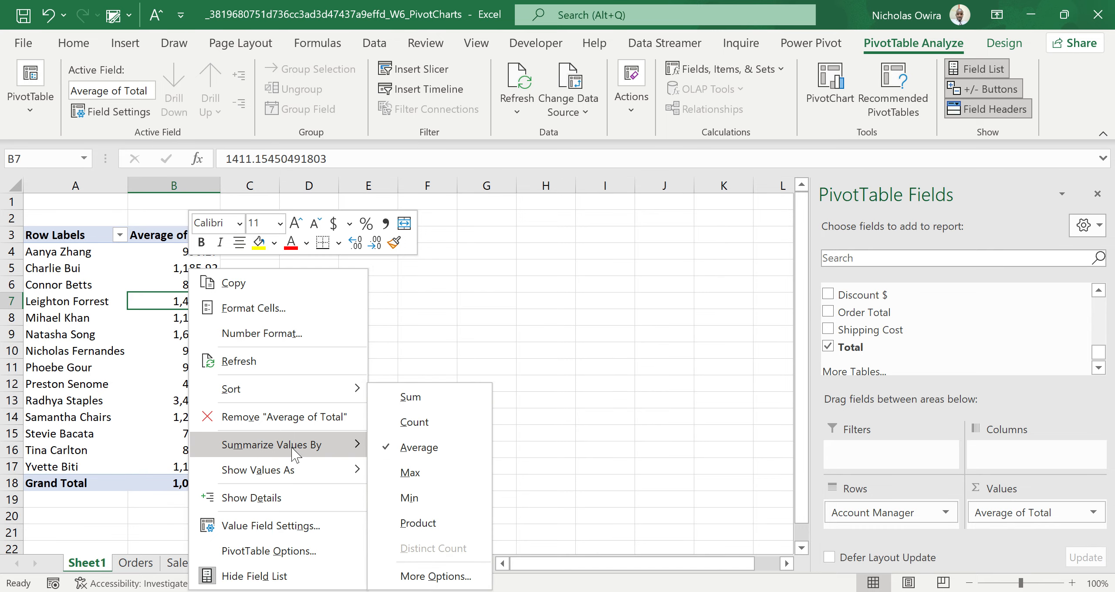
{"action": "left_click", "coordinate": [274, 531]}
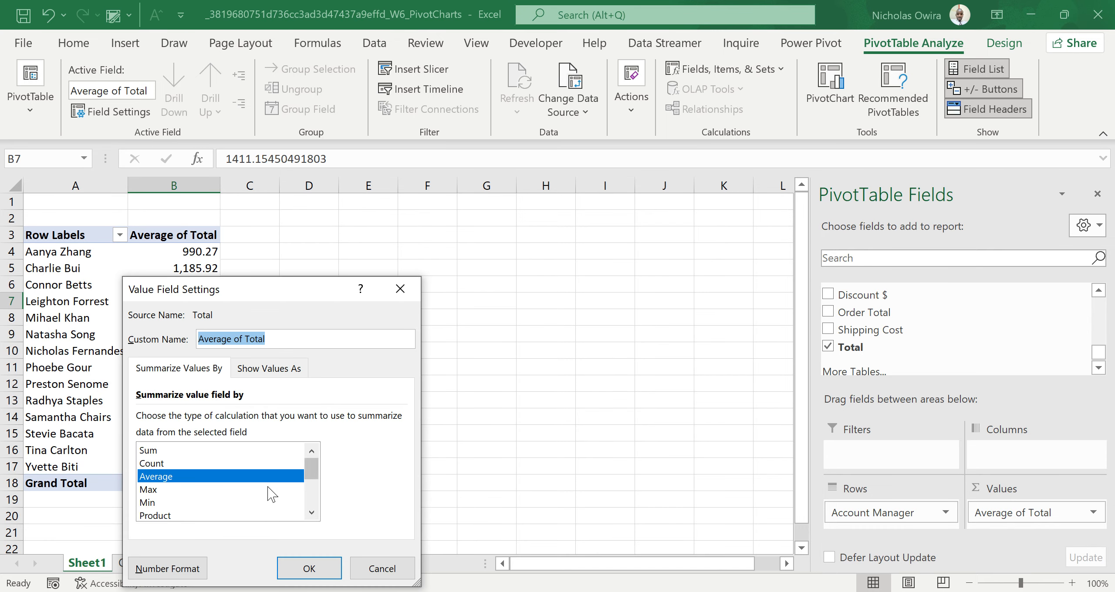
{"action": "left_click", "coordinate": [150, 491]}
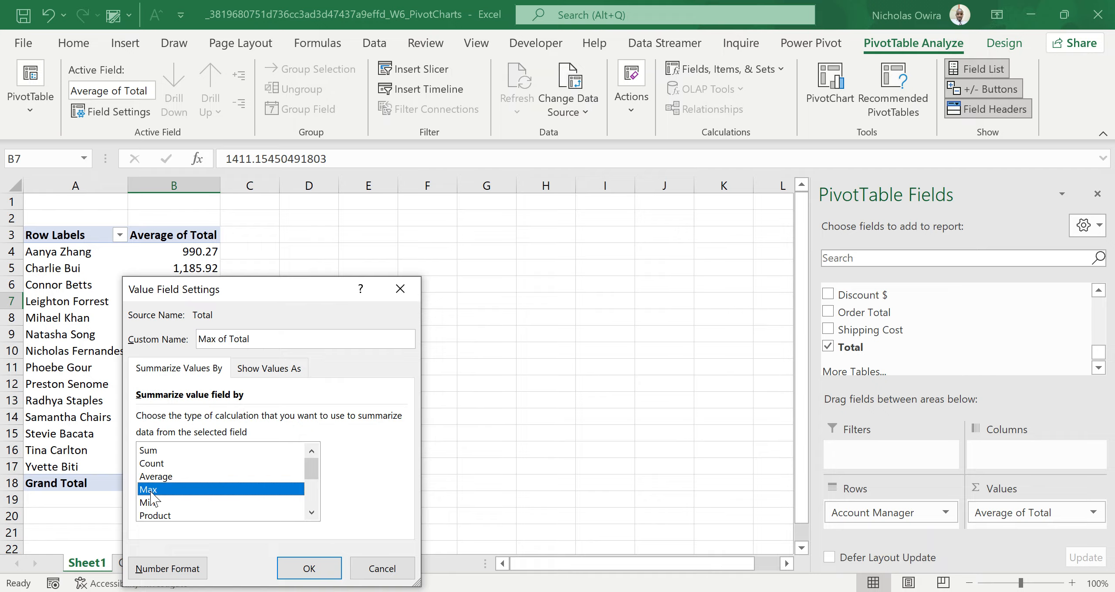
{"action": "left_click", "coordinate": [296, 569]}
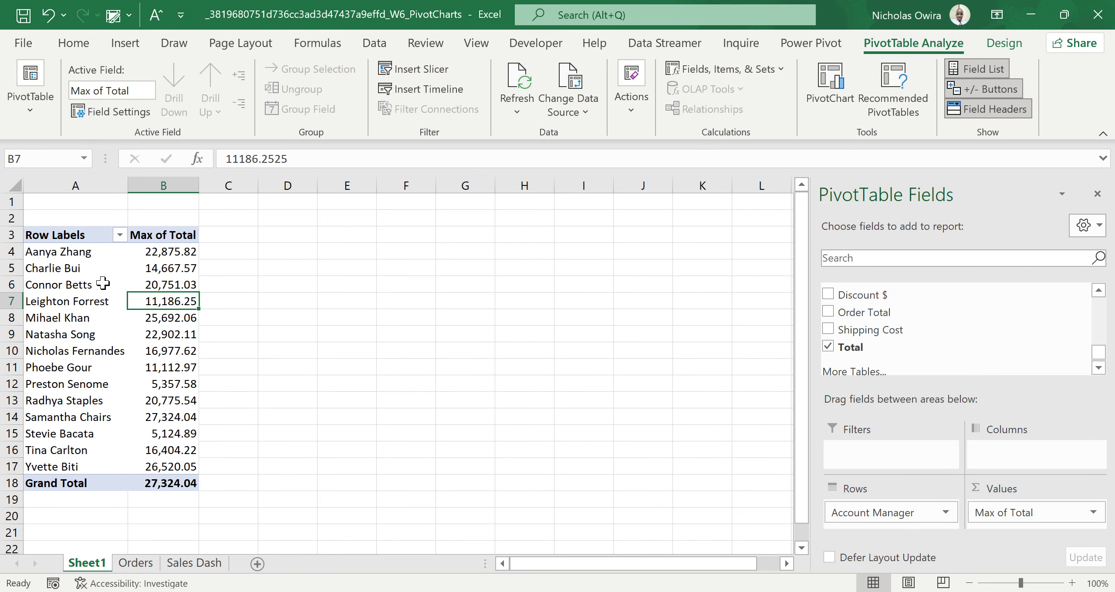
Change the summary calculation of the PivotTable's Total field to Min
{"action": "right_click", "coordinate": [167, 300]}
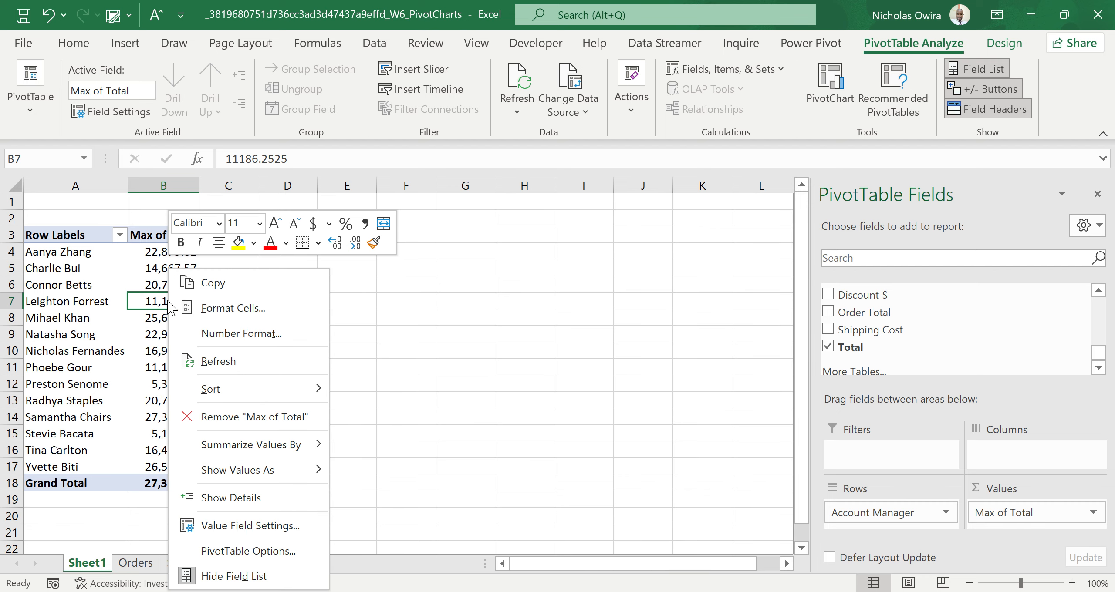
{"action": "left_click", "coordinate": [223, 524]}
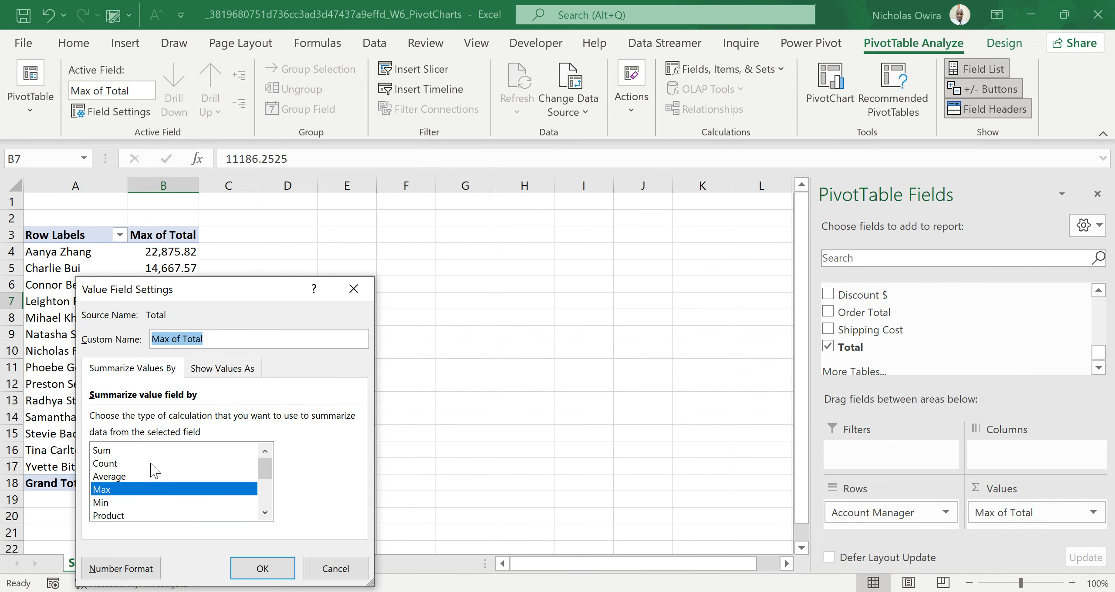
{"action": "left_click", "coordinate": [264, 516]}
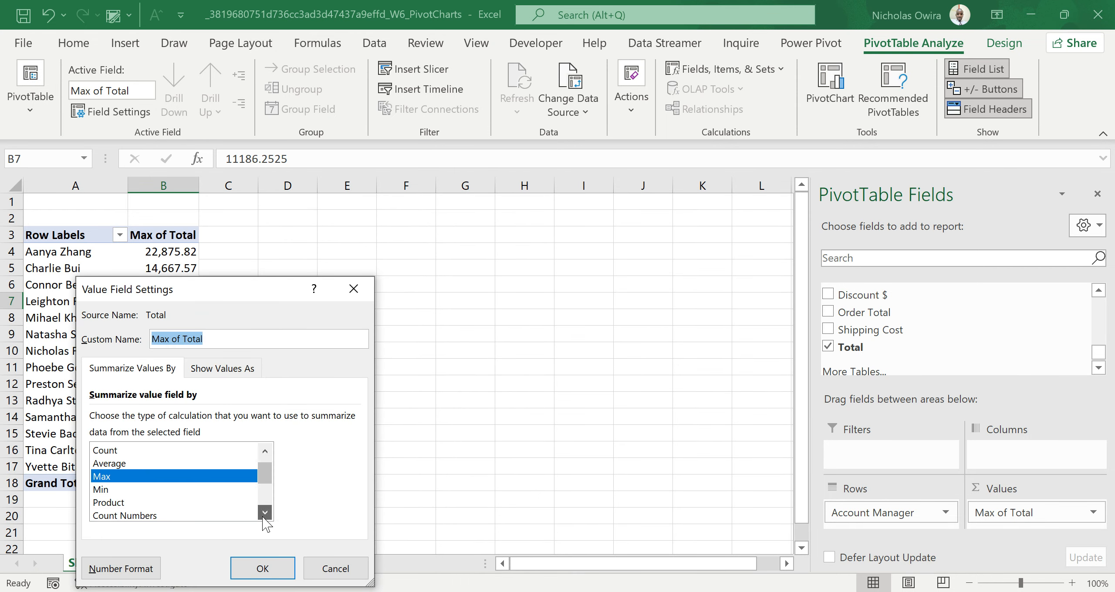
{"action": "left_click", "coordinate": [103, 490]}
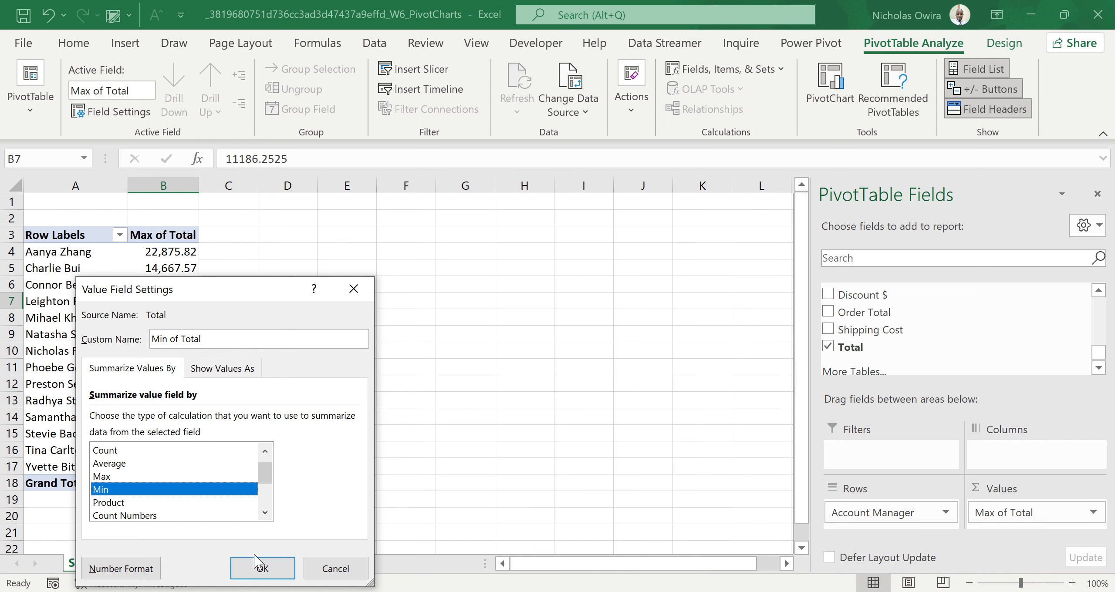
{"action": "left_click", "coordinate": [262, 569]}
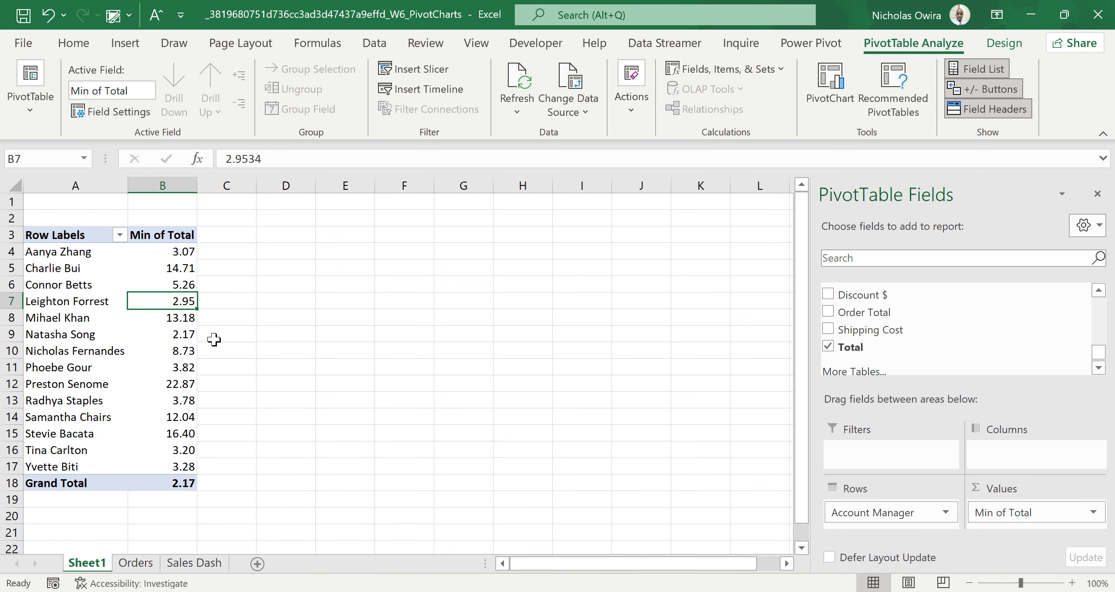
Look through the available summary calculations and summarize the PivotTable's Total field by Count
{"action": "right_click", "coordinate": [181, 335]}
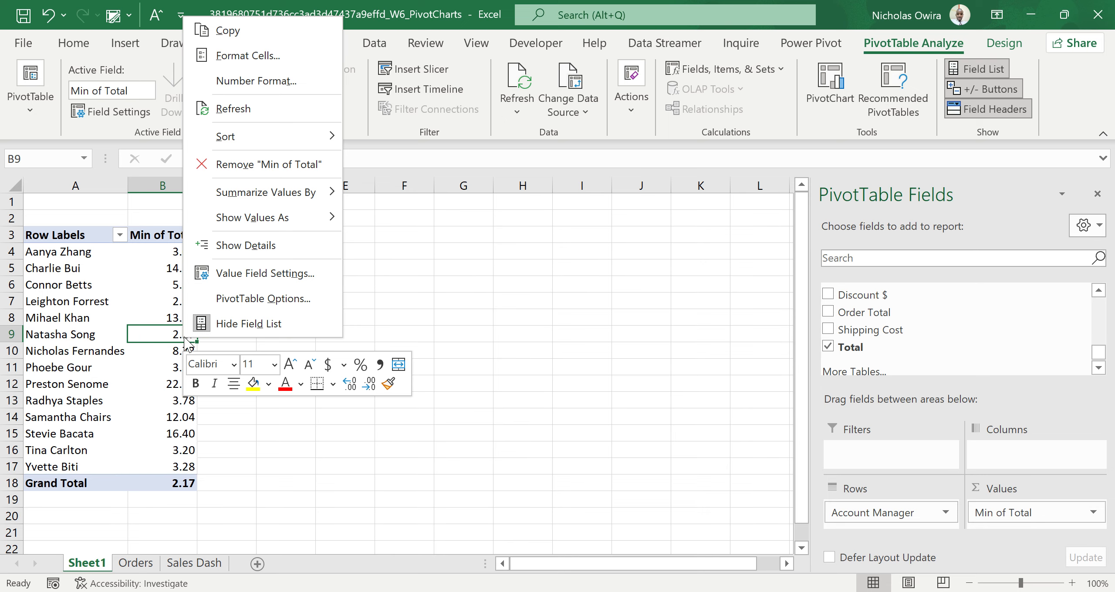
{"action": "left_click", "coordinate": [265, 274]}
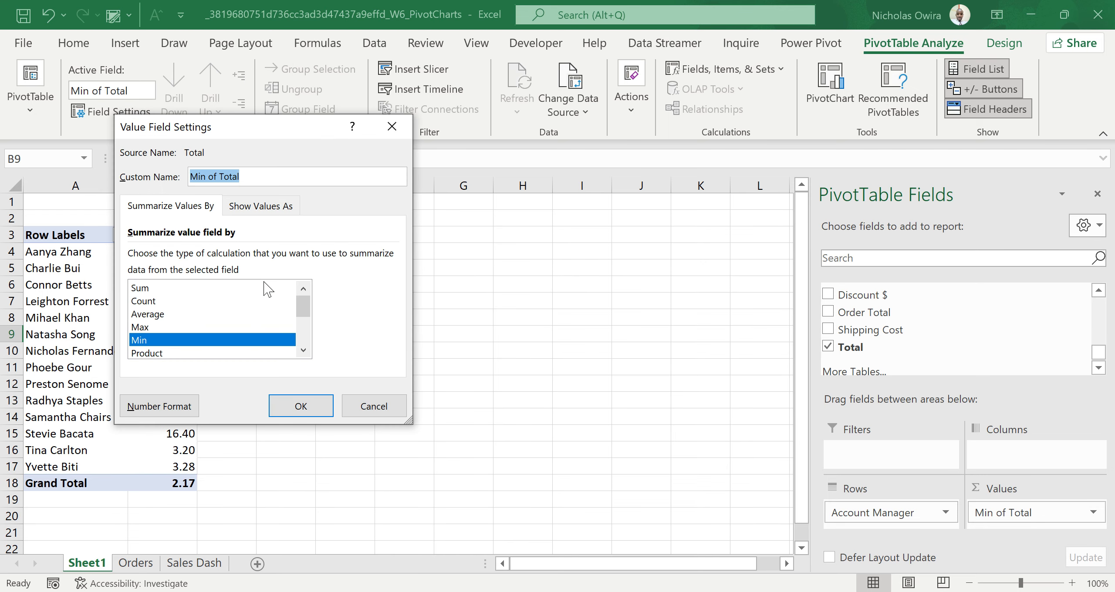
{"action": "left_click", "coordinate": [303, 350]}
{"action": "left_click", "coordinate": [303, 351]}
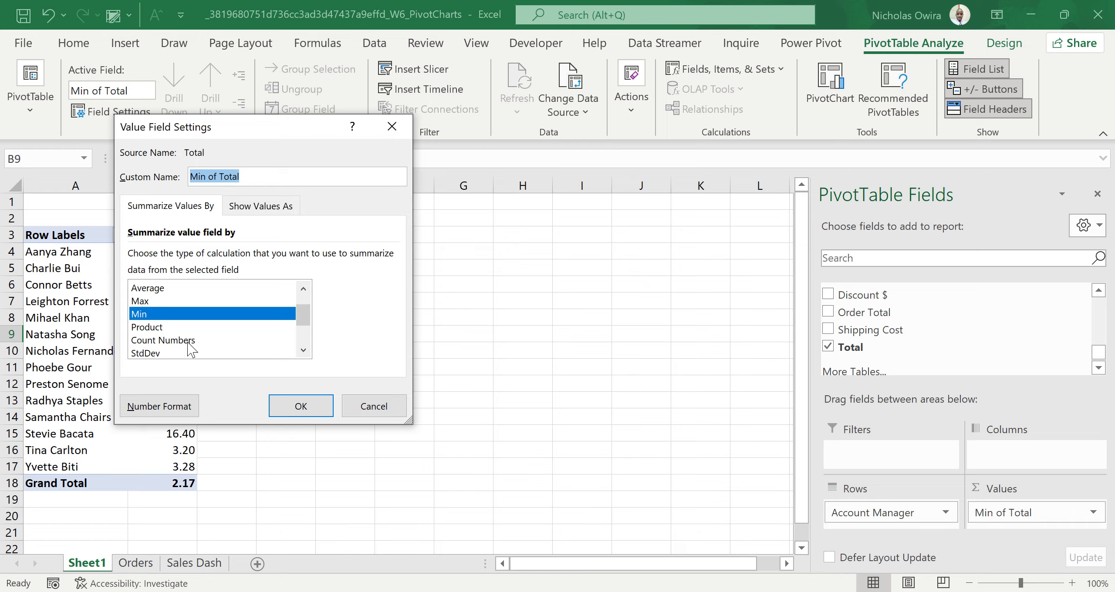
{"action": "left_click", "coordinate": [304, 289]}
{"action": "left_click", "coordinate": [304, 289]}
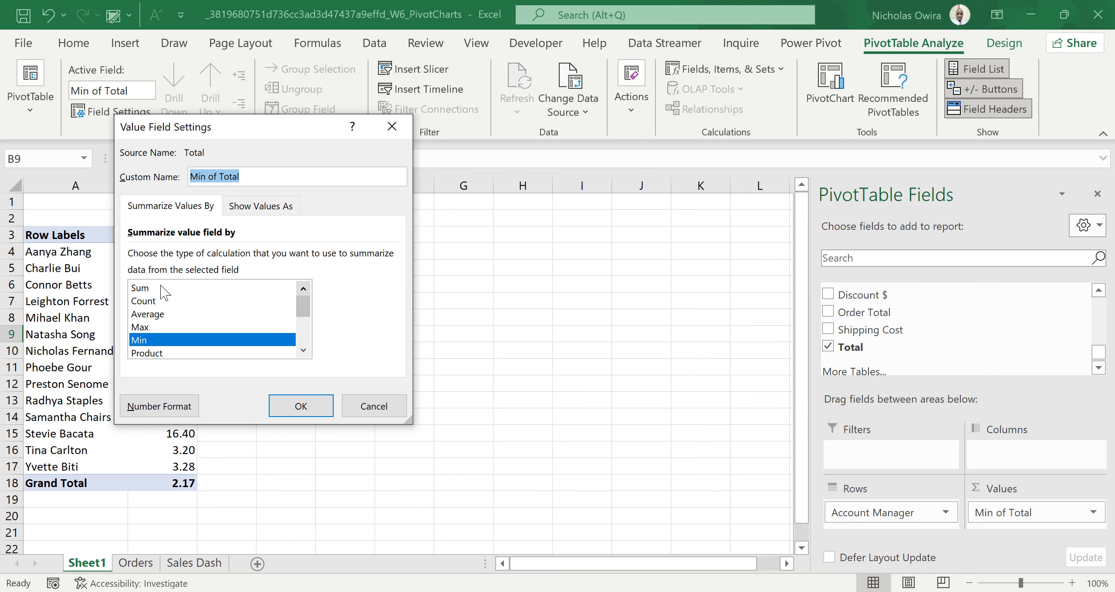
{"action": "left_click", "coordinate": [145, 302]}
{"action": "left_click", "coordinate": [302, 405]}
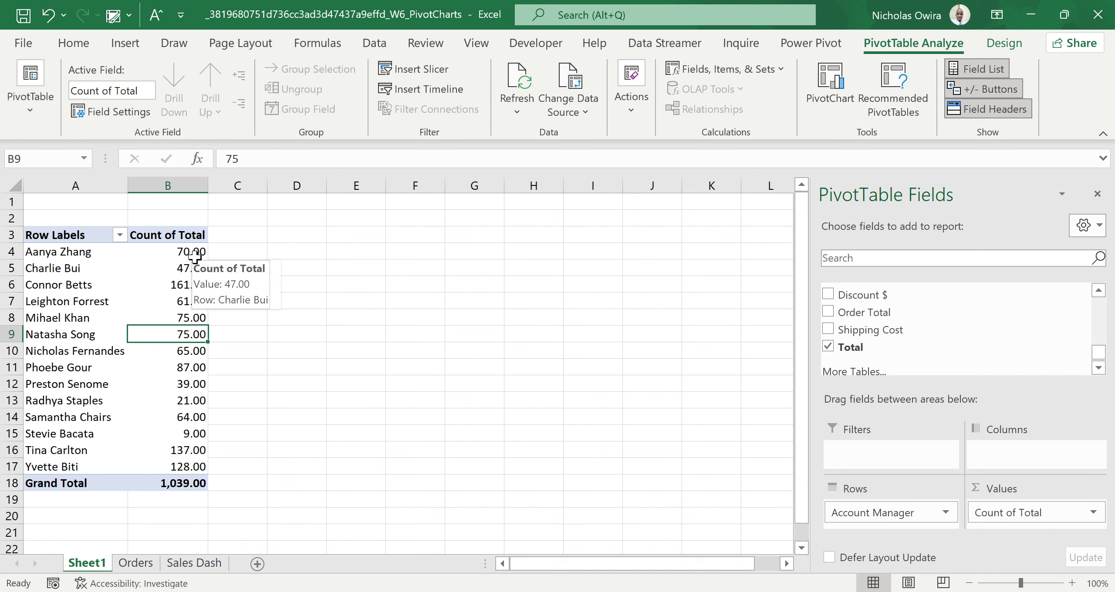
Sort the PivotTable's Count of Total values from largest to smallest, then re-sort them from smallest to largest
{"action": "mouse_move", "coordinate": [180, 275]}
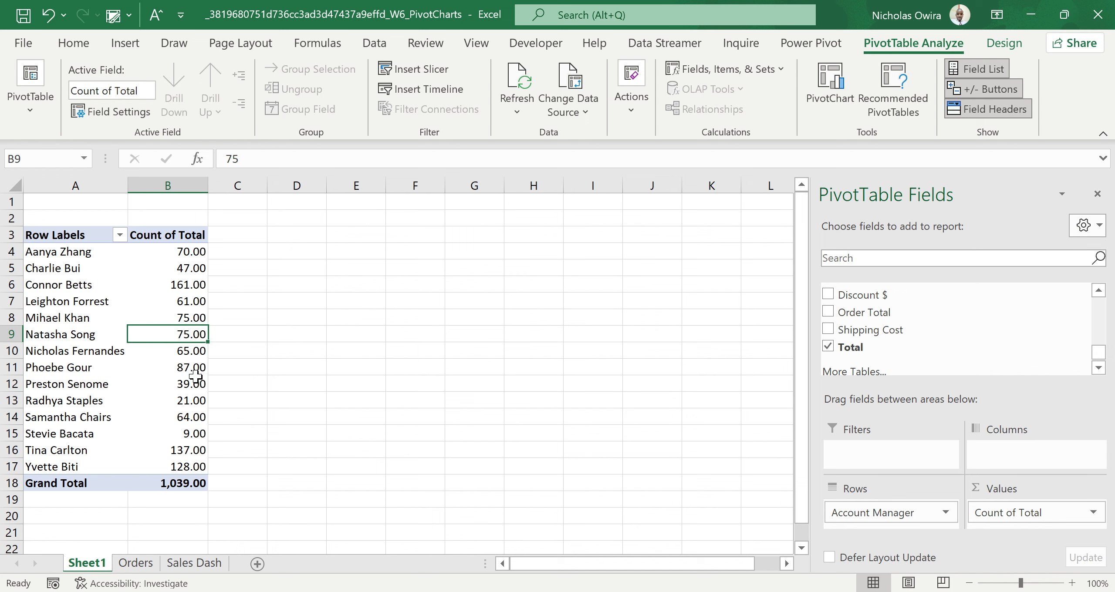
{"action": "right_click", "coordinate": [191, 338]}
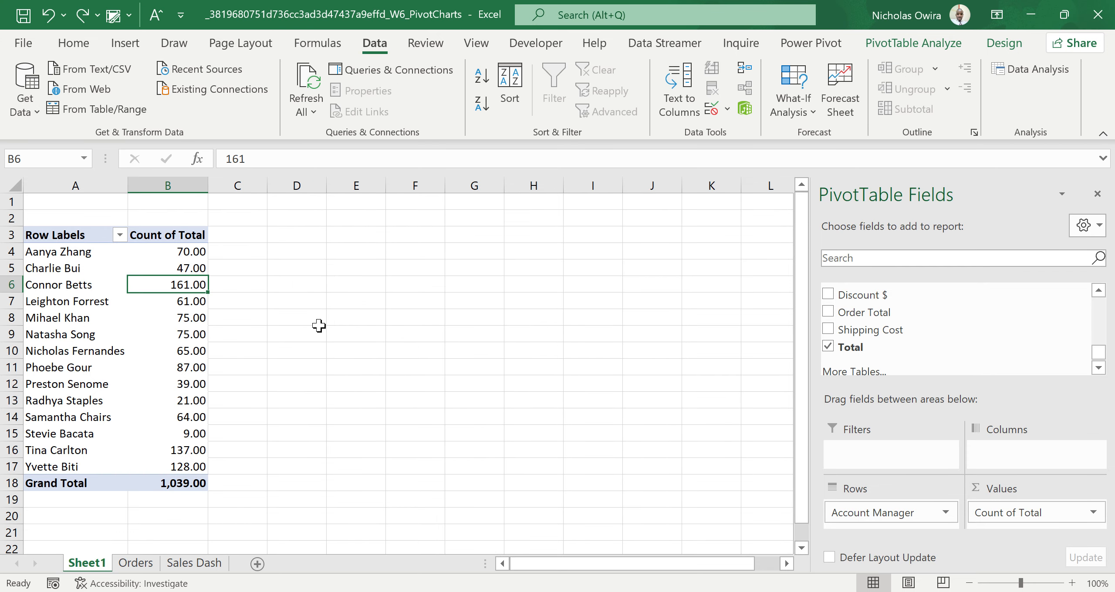
{"action": "mouse_move", "coordinate": [201, 319]}
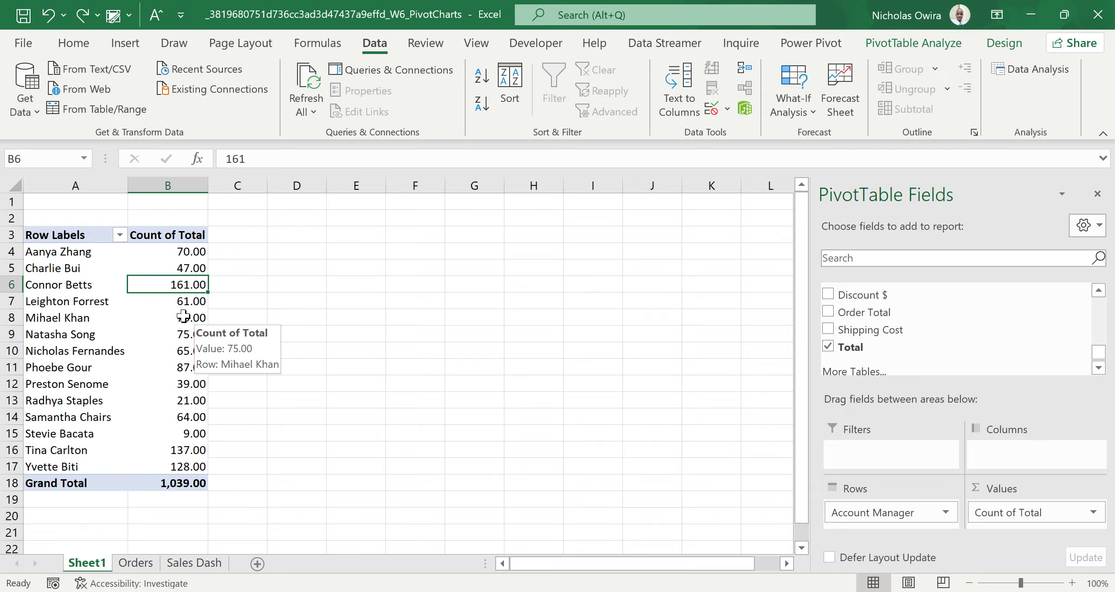
{"action": "key", "text": "Down"}
{"action": "key", "text": "Down"}
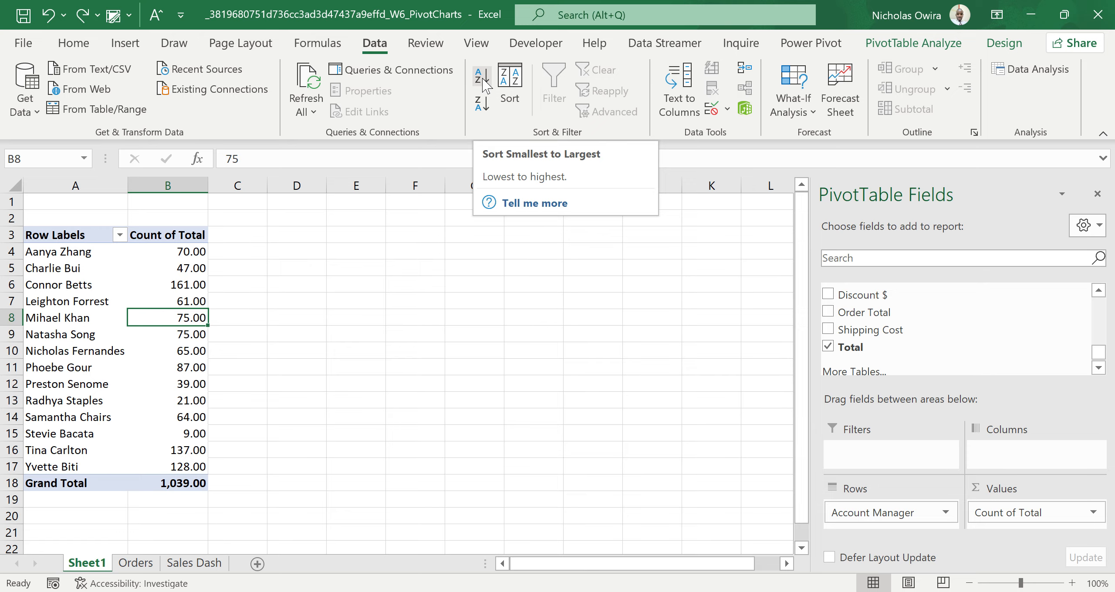
{"action": "left_click", "coordinate": [480, 105]}
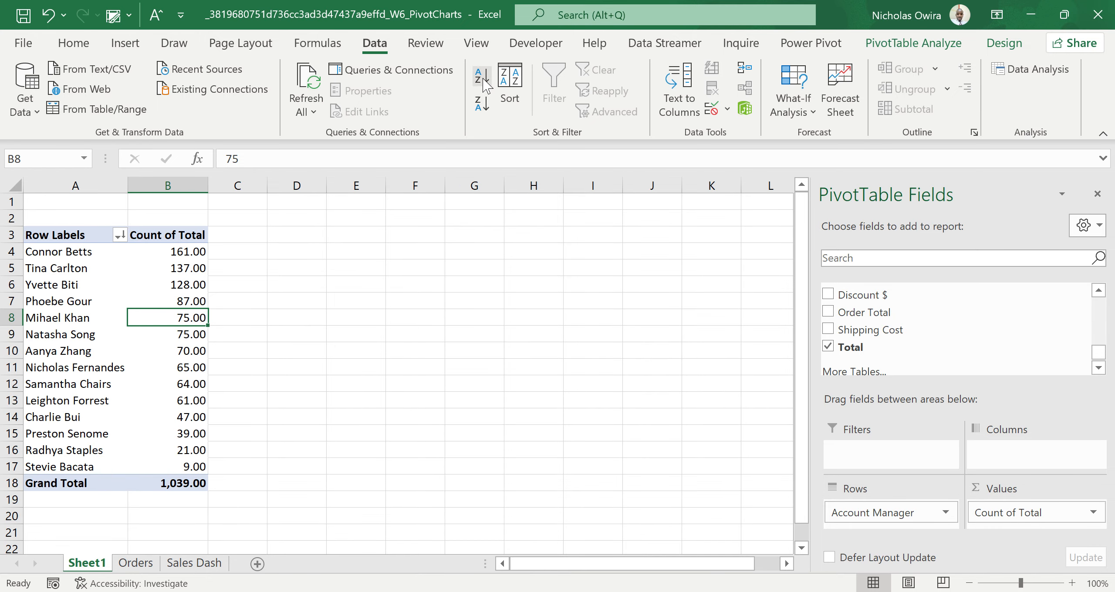
{"action": "left_click", "coordinate": [484, 85]}
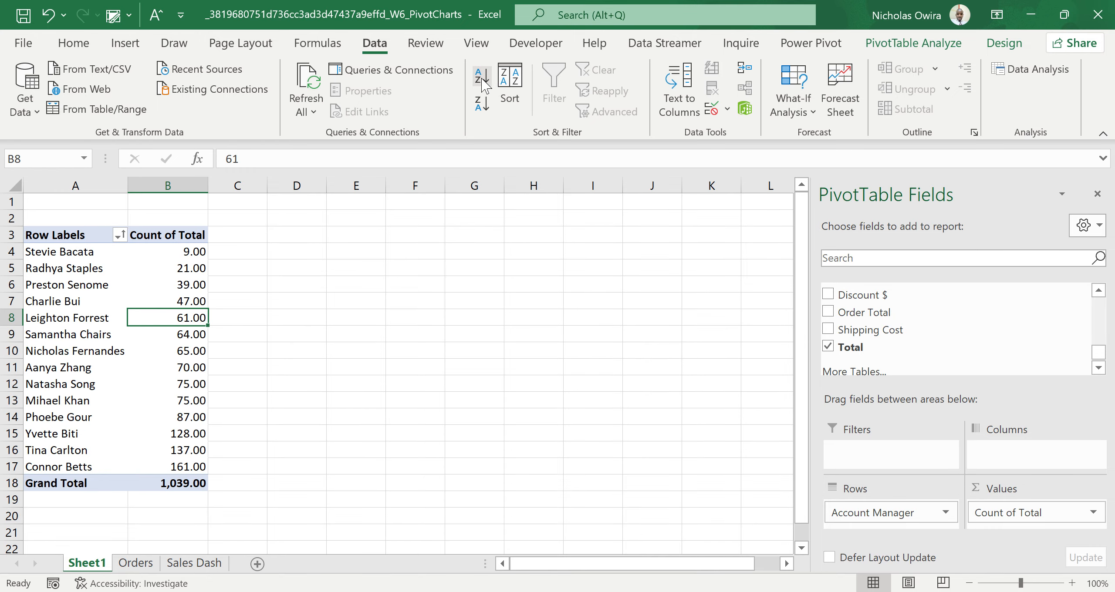
Set the summary calculation of the PivotTable's Total field back to Sum
{"action": "left_click", "coordinate": [190, 369]}
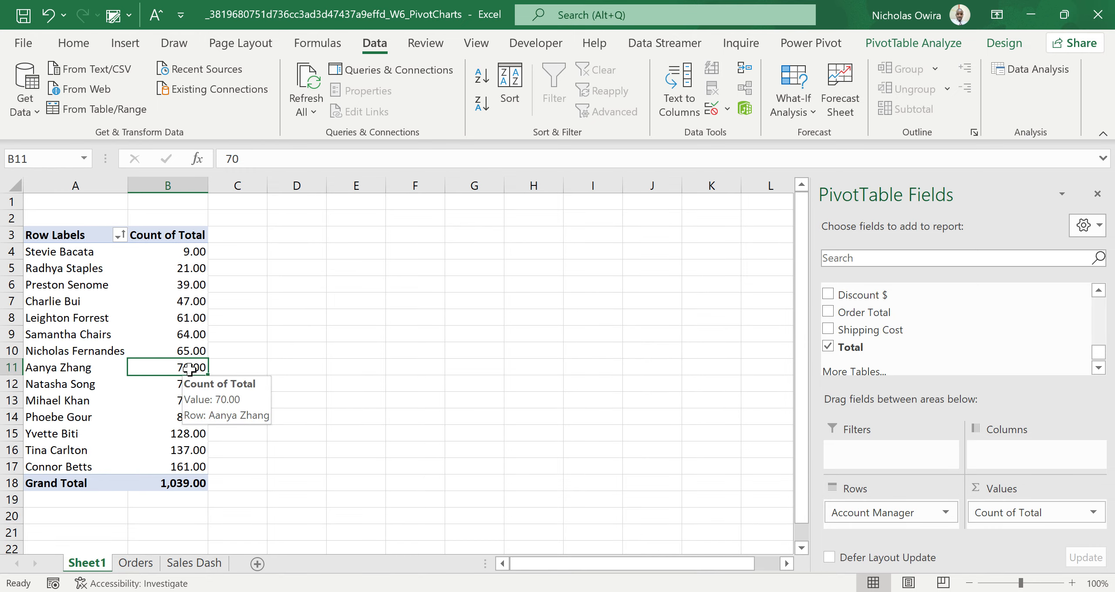
{"action": "right_click", "coordinate": [191, 371]}
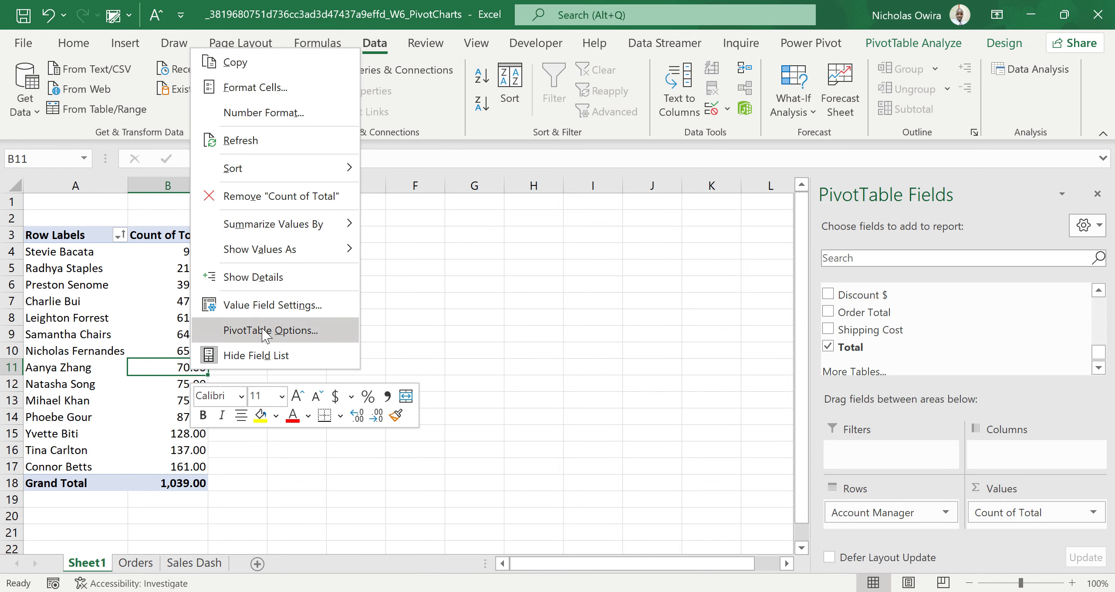
{"action": "left_click", "coordinate": [297, 310]}
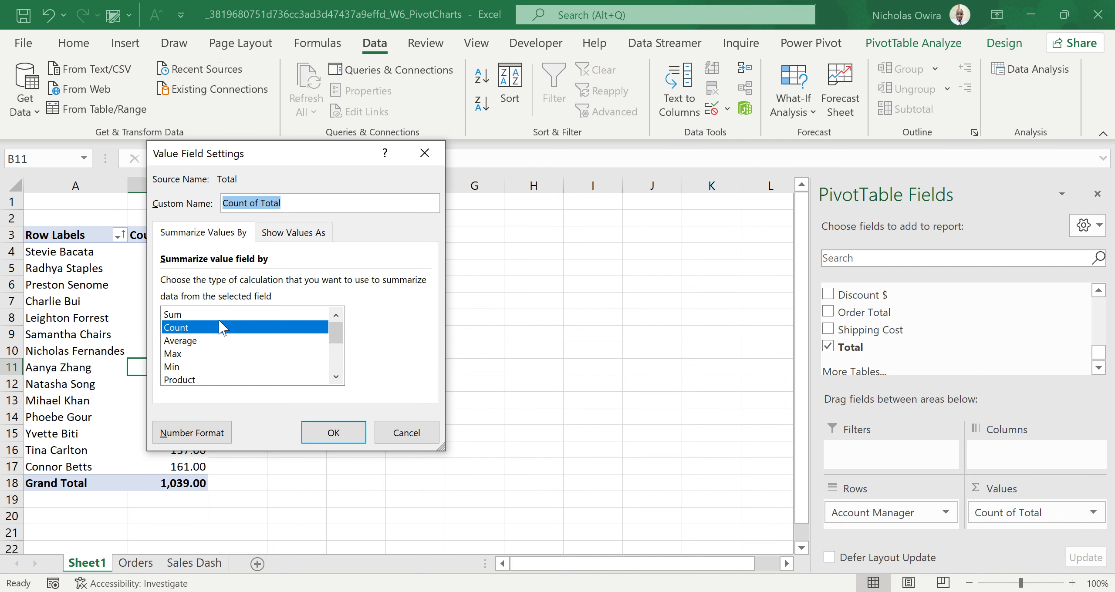
{"action": "left_click", "coordinate": [200, 316]}
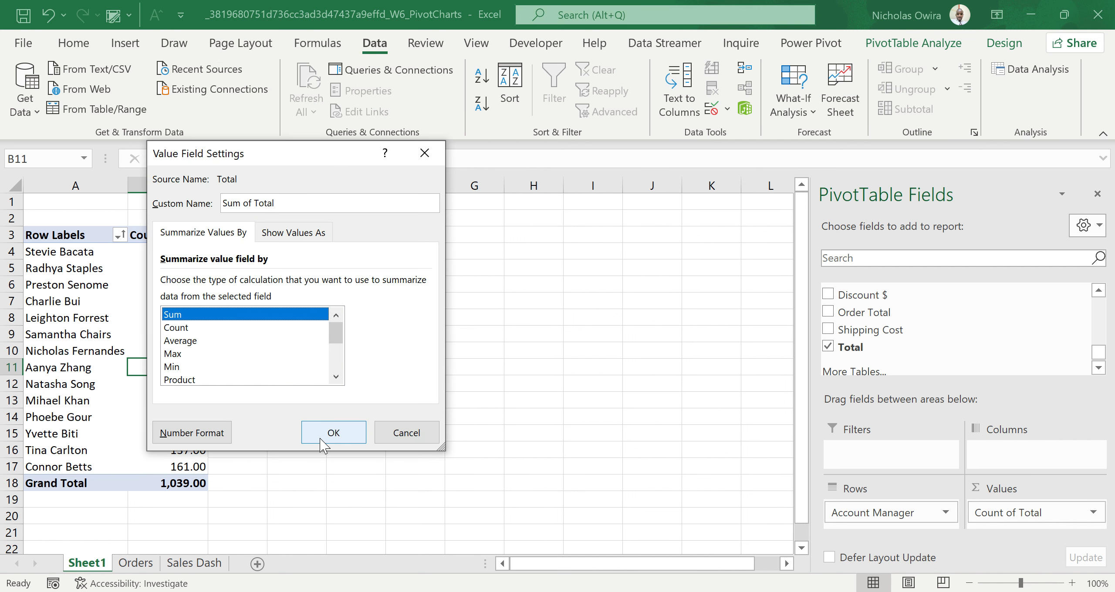
{"action": "left_click", "coordinate": [331, 436]}
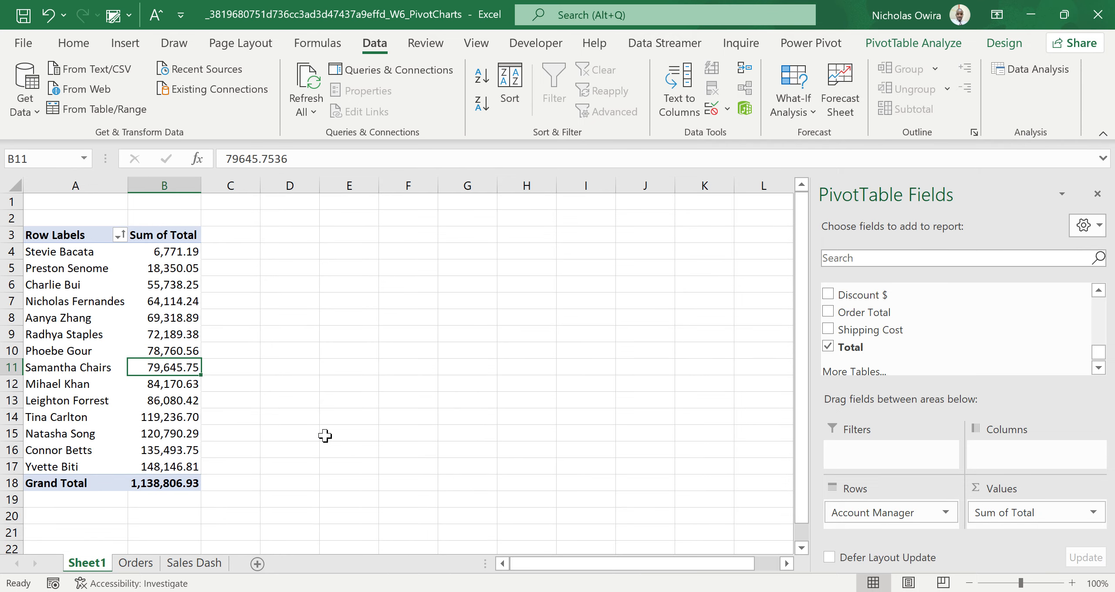
Review the Summarize Values By and Show Values As options for Sum of Total, keeping Sum as the calculation
{"action": "left_click", "coordinate": [234, 342]}
{"action": "left_click", "coordinate": [161, 319]}
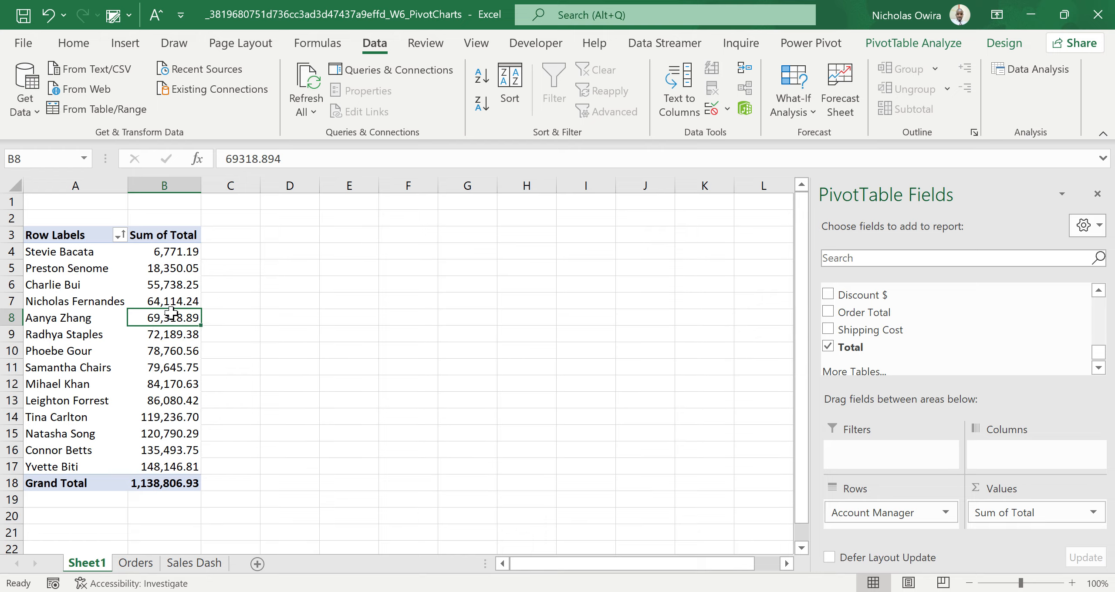
{"action": "left_click", "coordinate": [177, 304]}
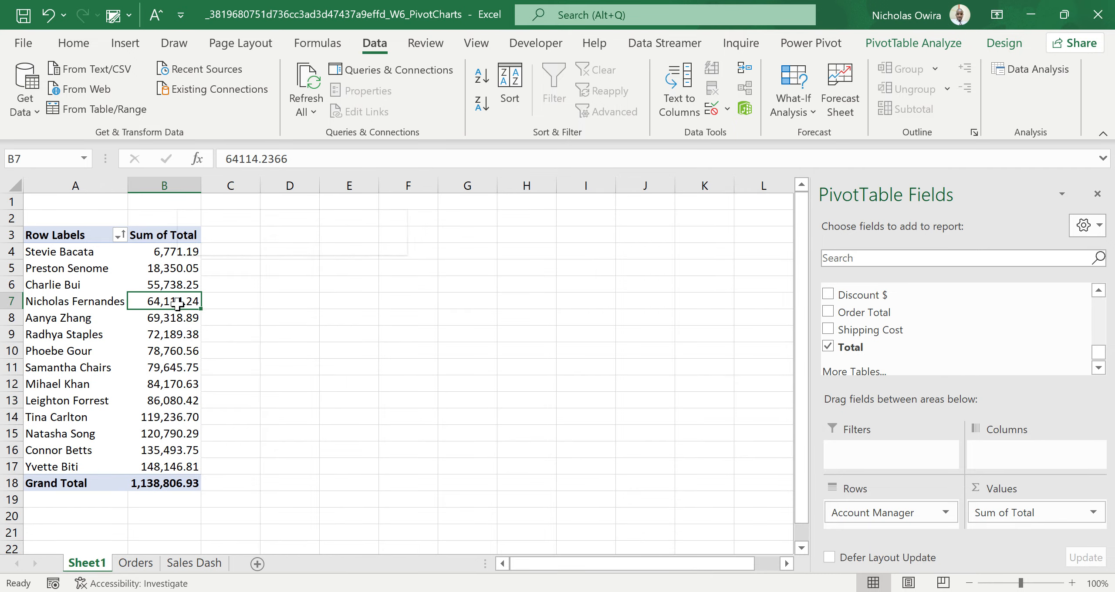
{"action": "right_click", "coordinate": [179, 305]}
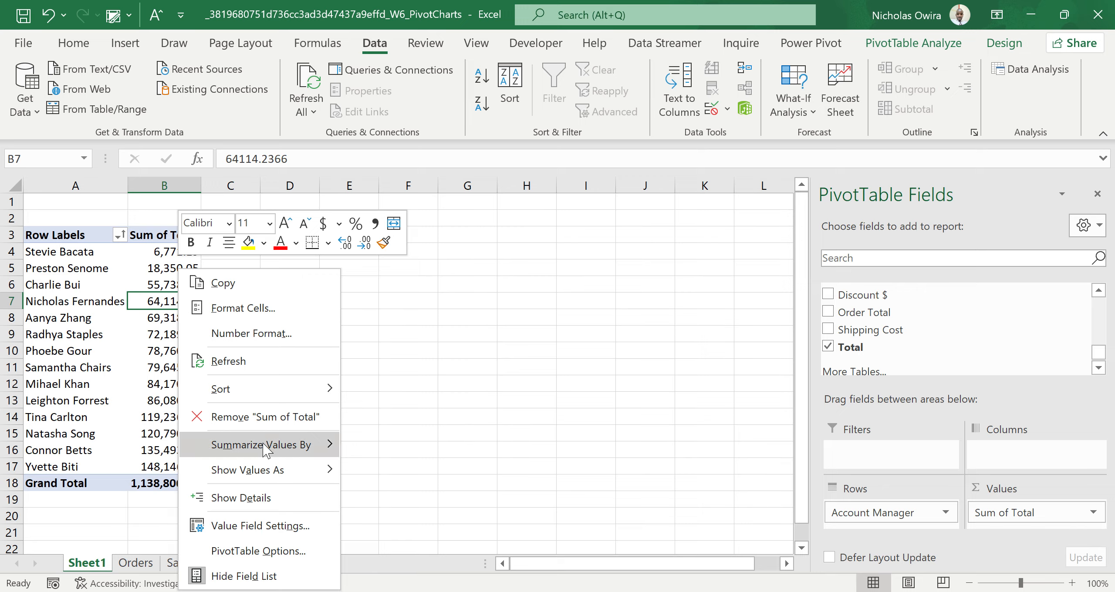
{"action": "mouse_move", "coordinate": [266, 449]}
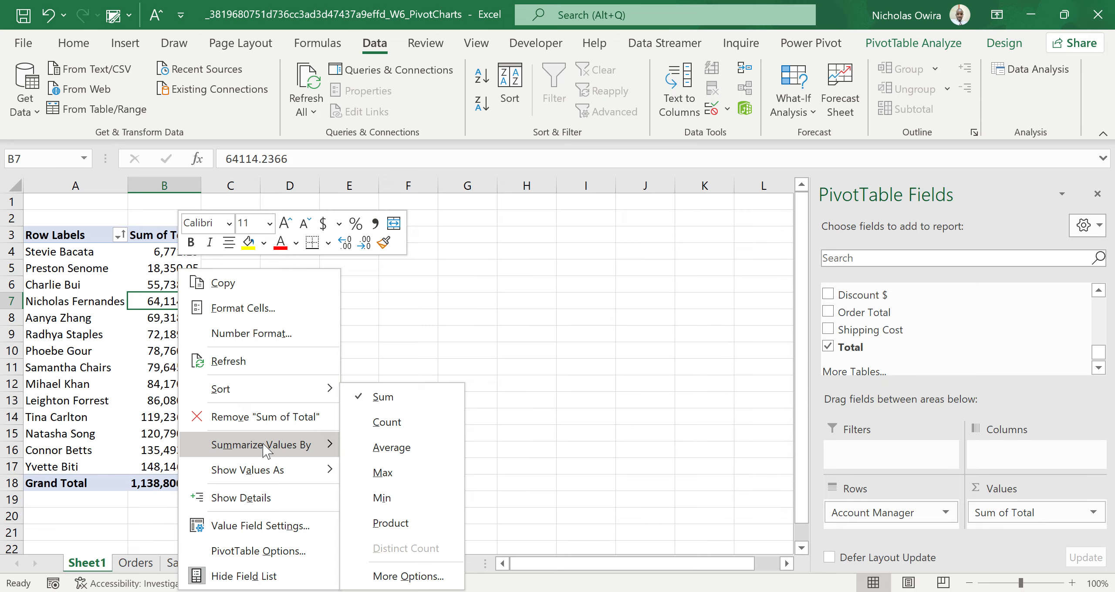
{"action": "mouse_move", "coordinate": [263, 473]}
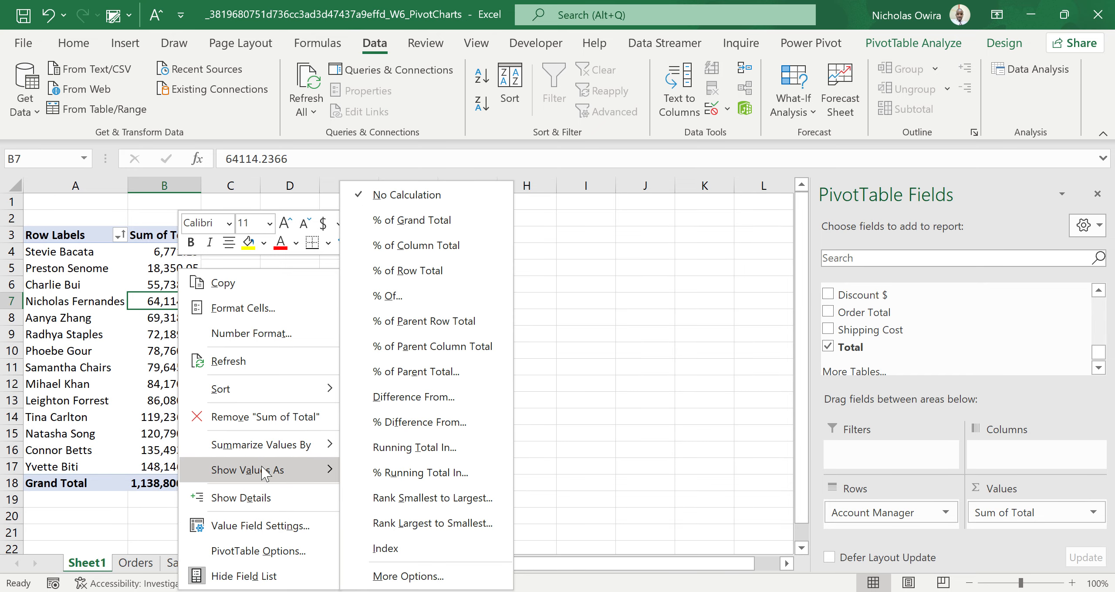
{"action": "mouse_move", "coordinate": [270, 453]}
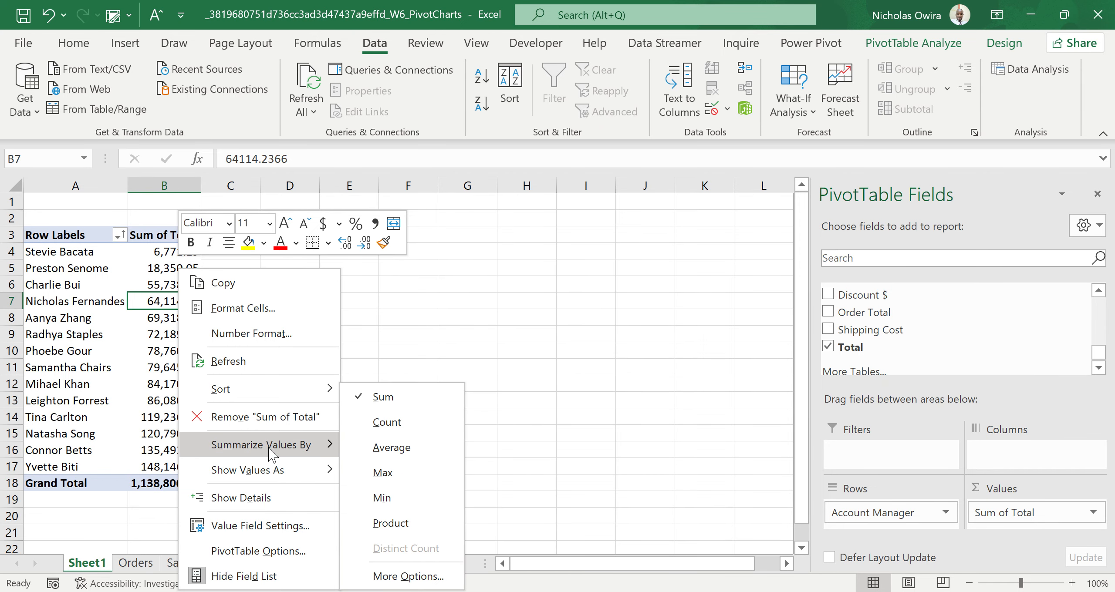
{"action": "left_click", "coordinate": [383, 397]}
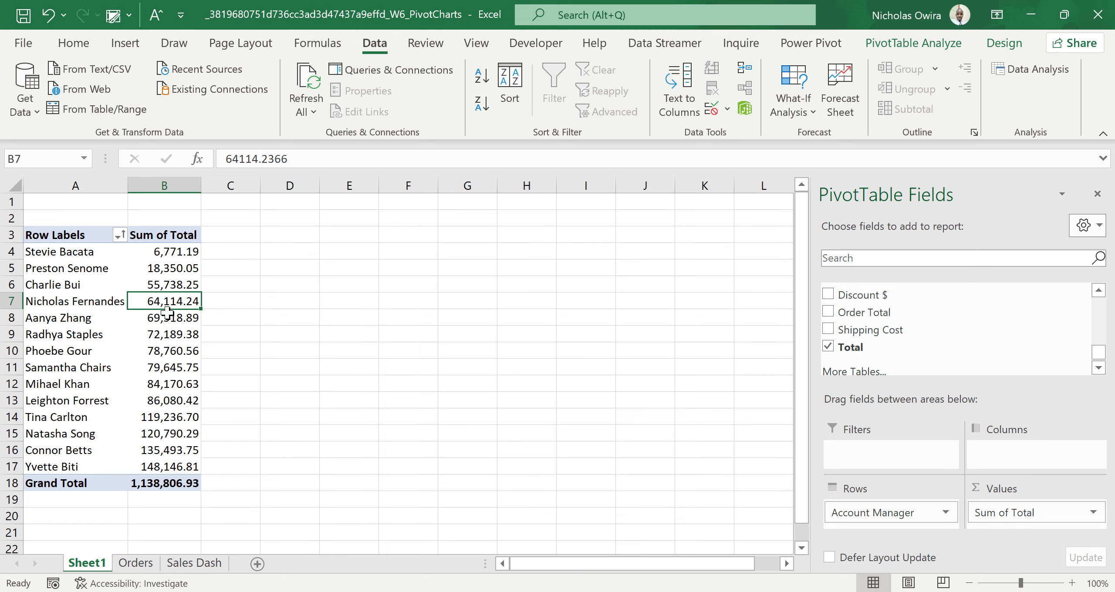
Summarize the PivotTable's Total field by Count, extract the records behind the third account manager's count to a new sheet, and return to Sheet1
{"action": "left_click", "coordinate": [173, 270]}
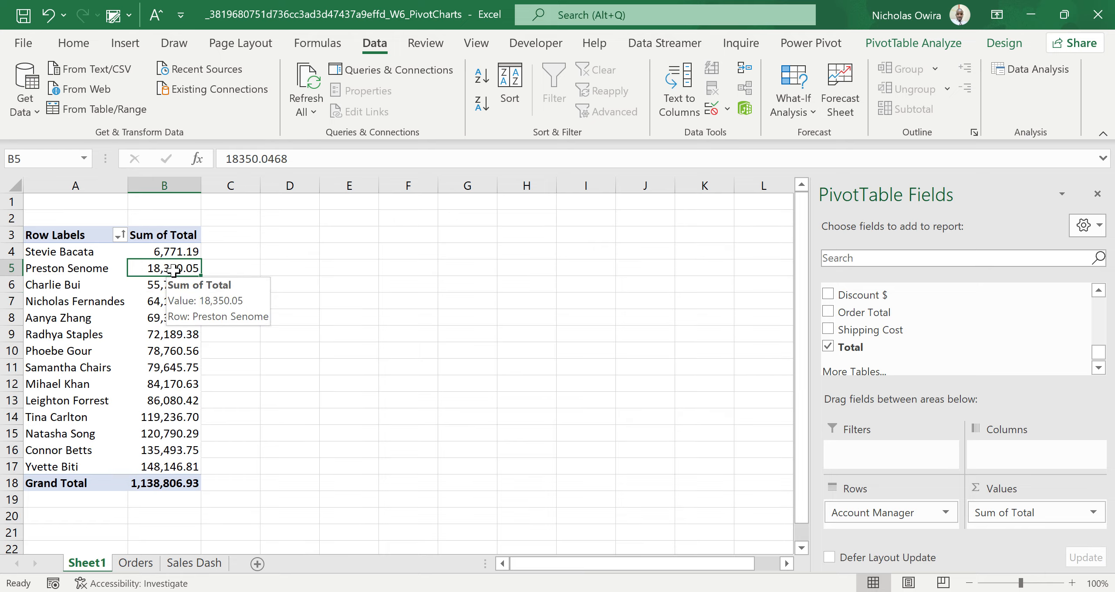
{"action": "right_click", "coordinate": [173, 271]}
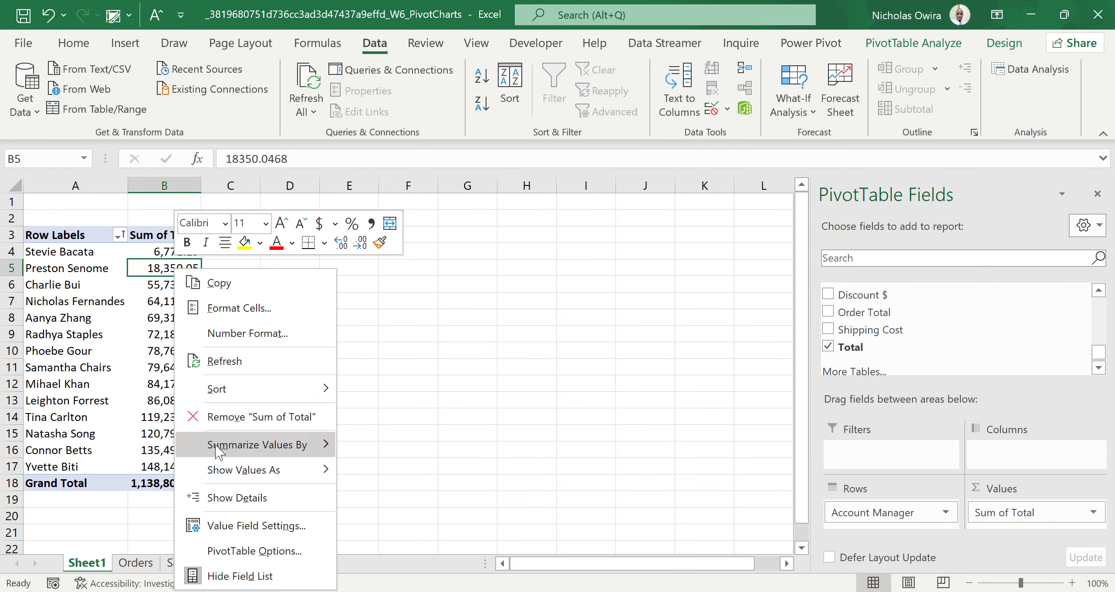
{"action": "mouse_move", "coordinate": [260, 451]}
{"action": "left_click", "coordinate": [374, 430]}
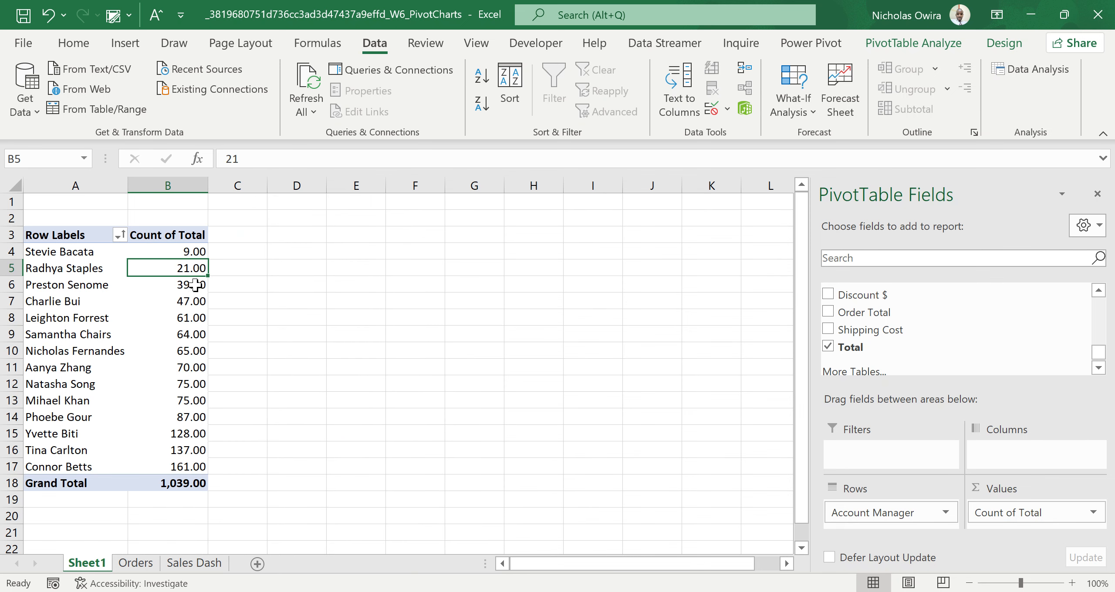
{"action": "double_click", "coordinate": [196, 285]}
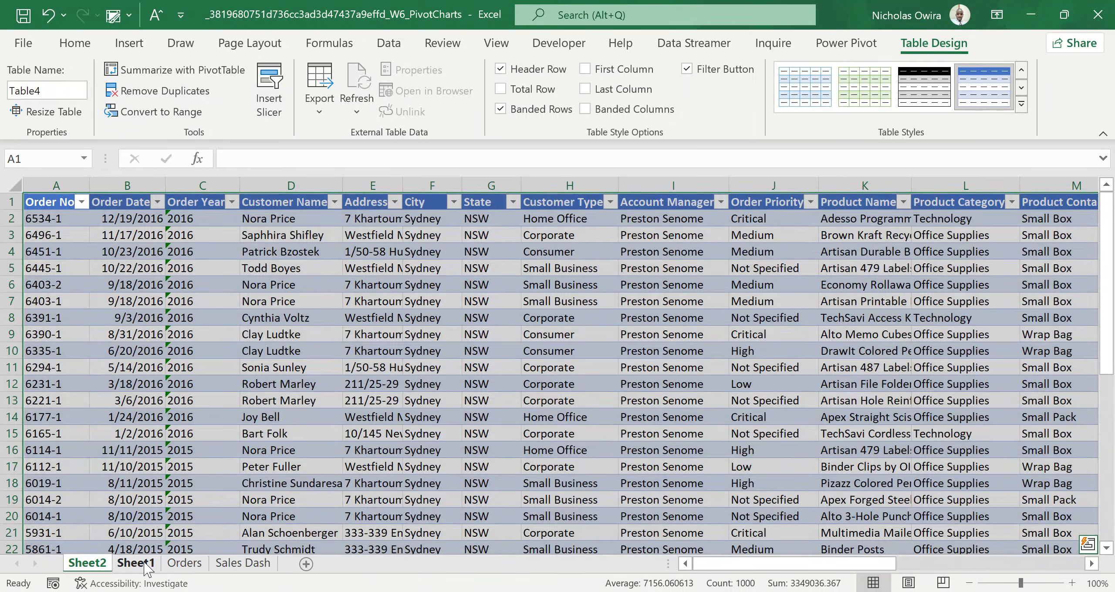
{"action": "left_click", "coordinate": [136, 563]}
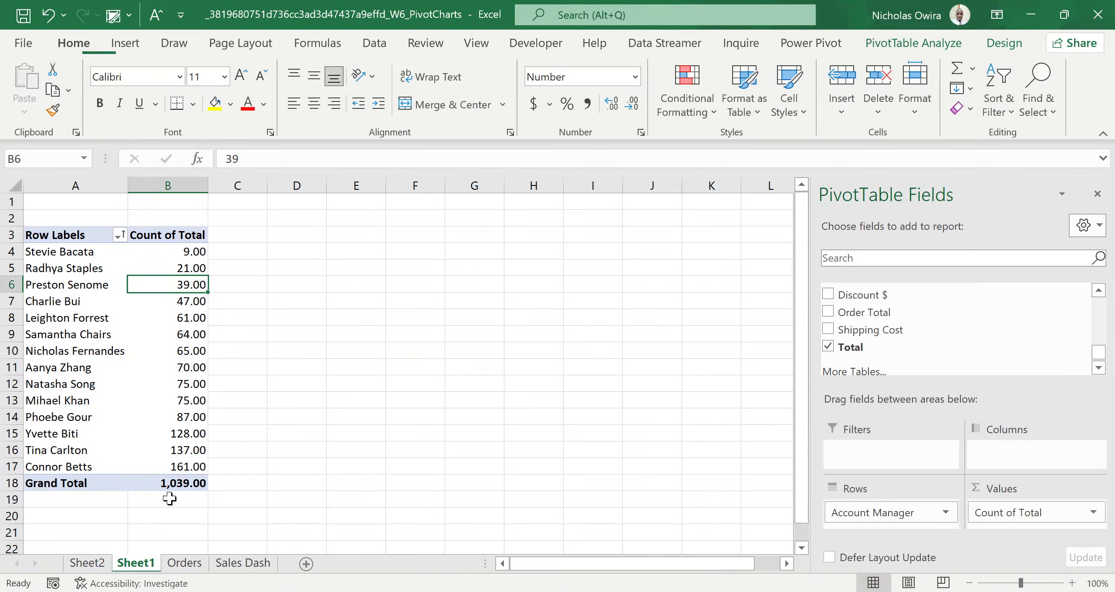
Switch the summary calculation of the PivotTable's Total field to Average, followed by Max
{"action": "right_click", "coordinate": [193, 317]}
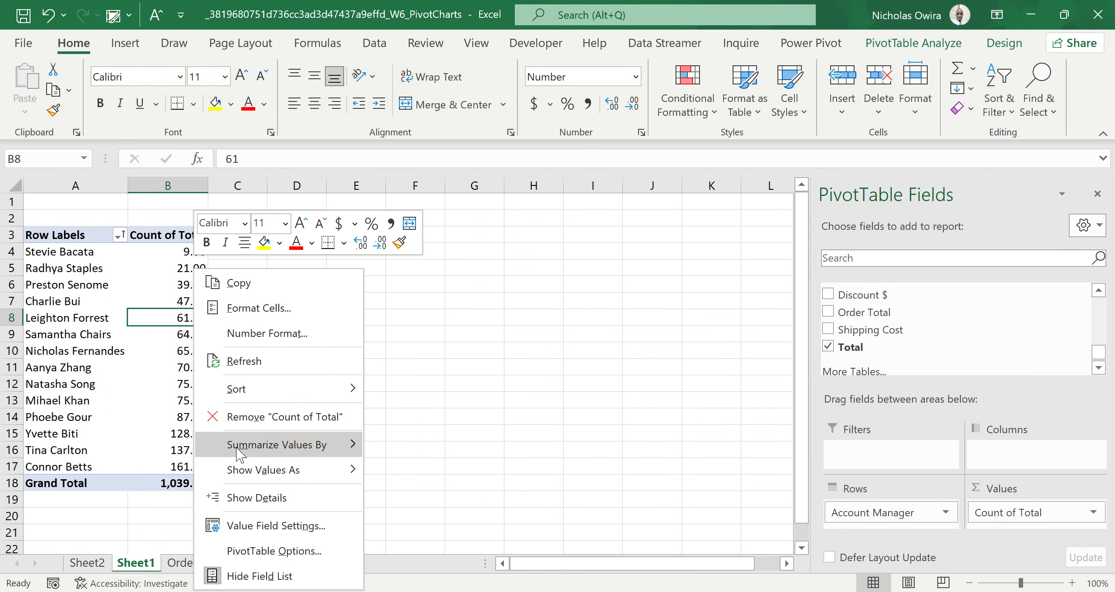
{"action": "mouse_move", "coordinate": [291, 461]}
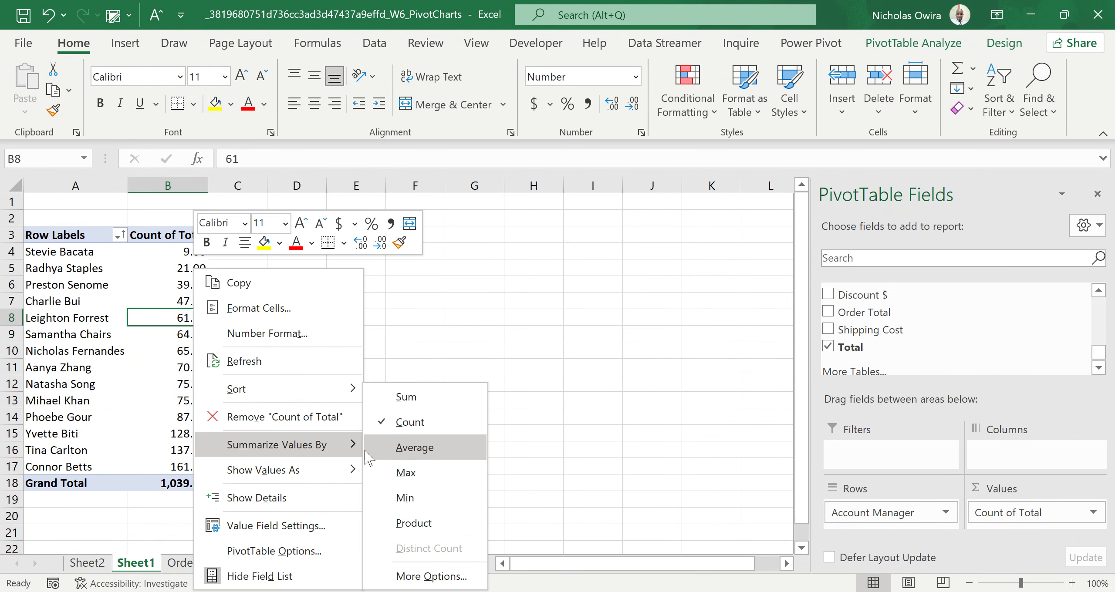
{"action": "left_click", "coordinate": [400, 448]}
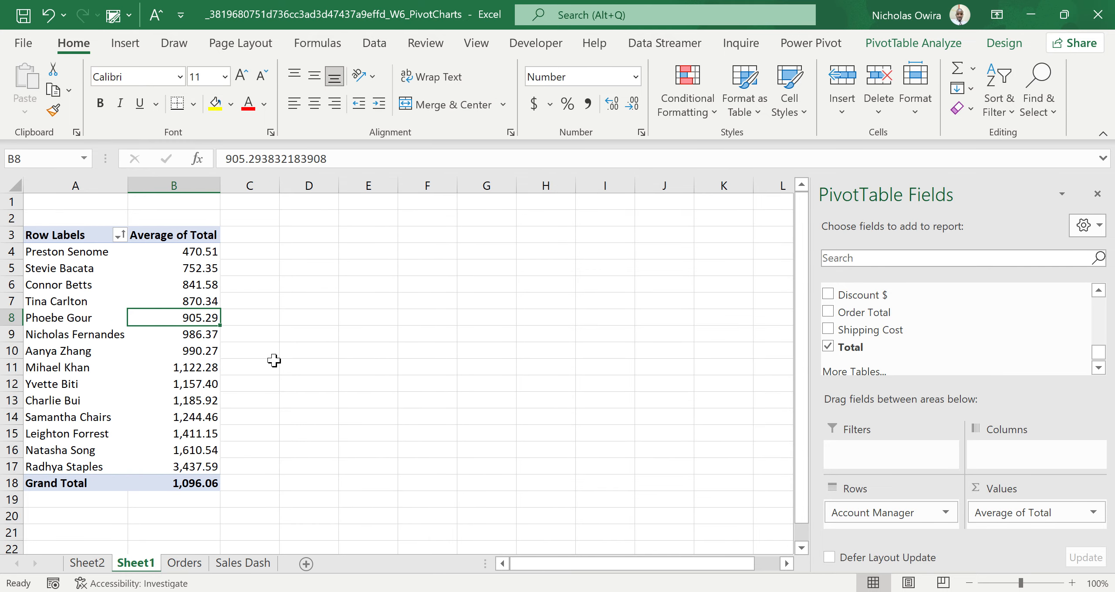
{"action": "mouse_move", "coordinate": [195, 289]}
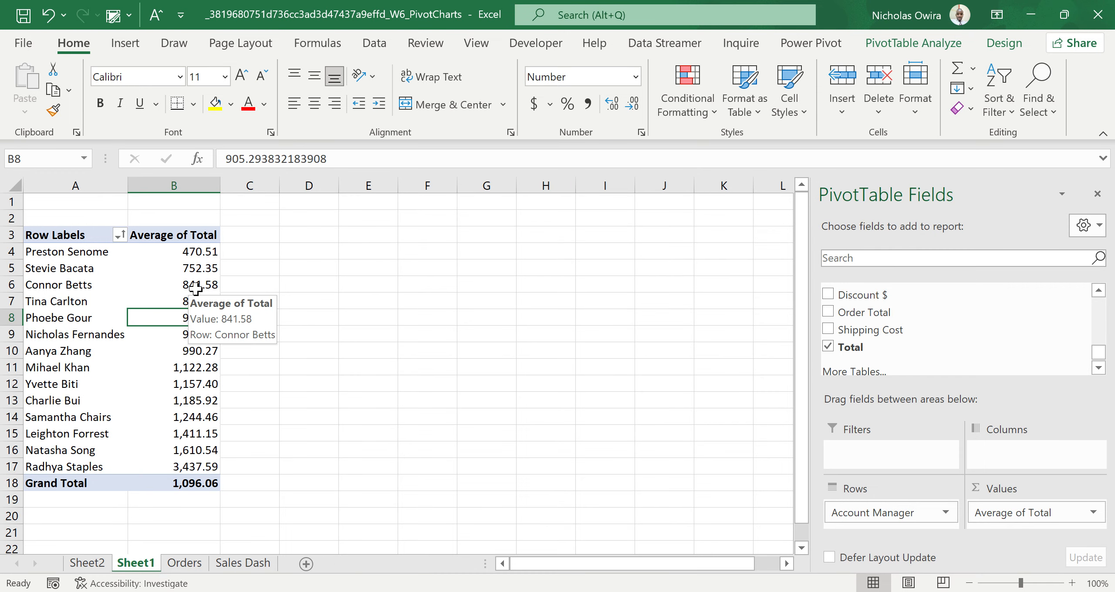
{"action": "right_click", "coordinate": [193, 287]}
{"action": "mouse_move", "coordinate": [250, 447]}
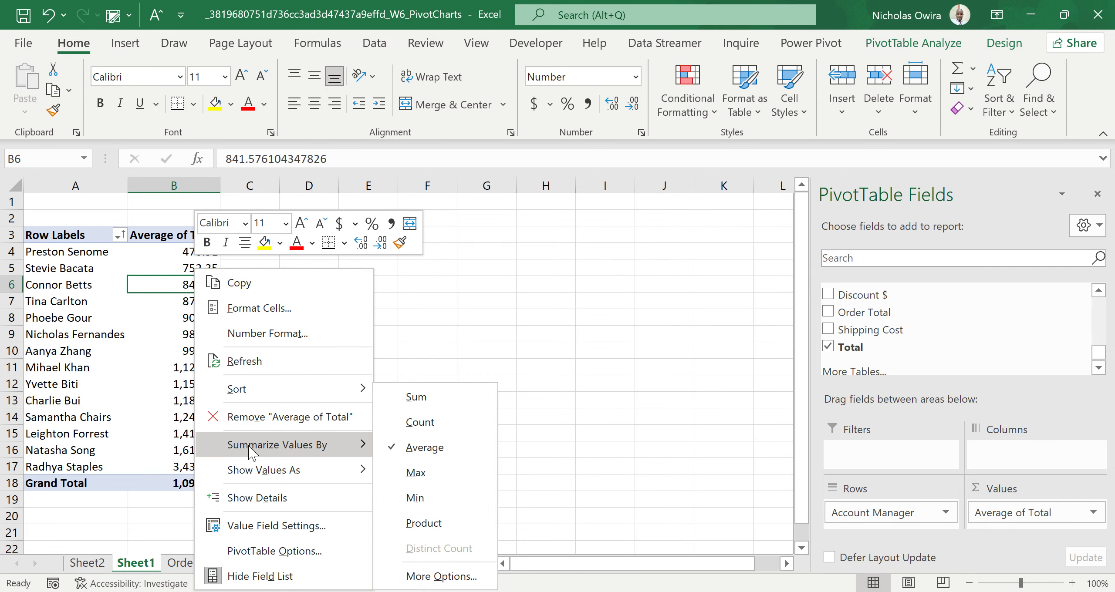
{"action": "left_click", "coordinate": [412, 473]}
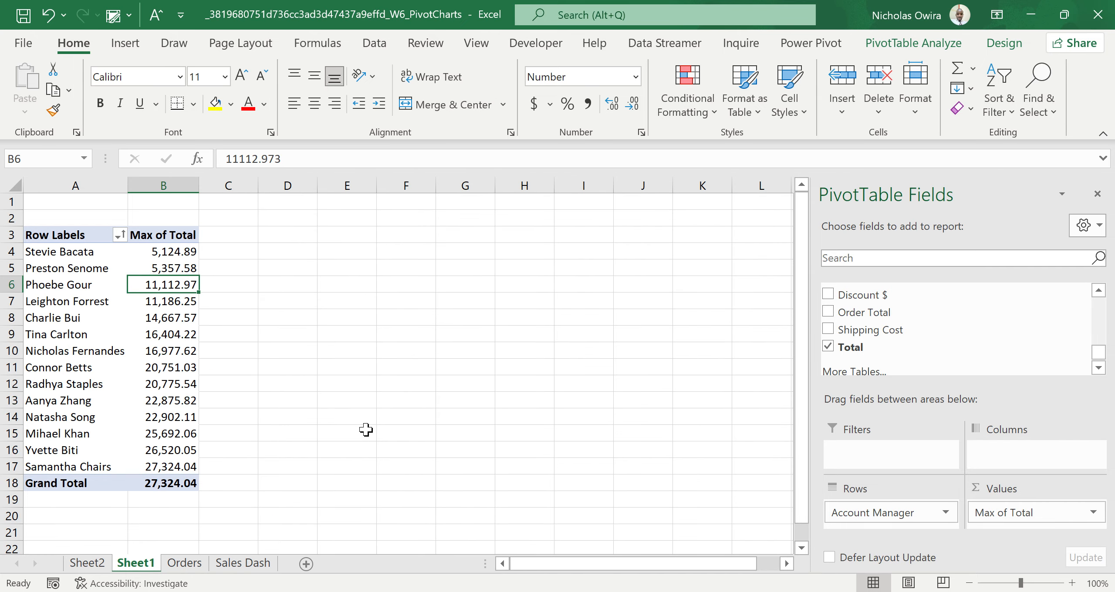
Change the summary calculation of the PivotTable's Total field to Min
{"action": "right_click", "coordinate": [174, 317]}
{"action": "mouse_move", "coordinate": [289, 469]}
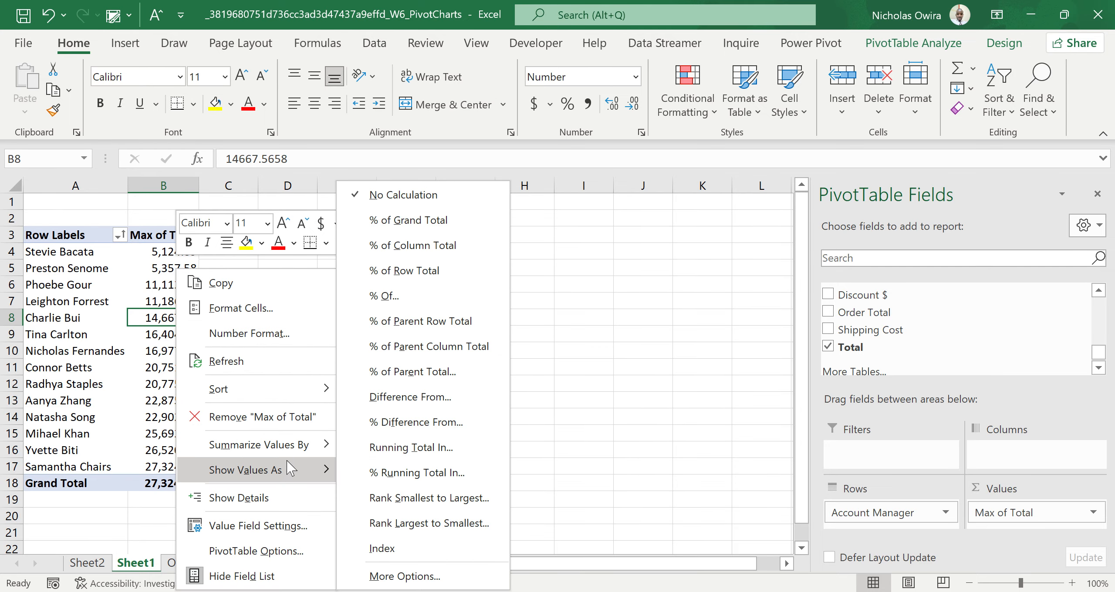
{"action": "mouse_move", "coordinate": [300, 445]}
{"action": "left_click", "coordinate": [372, 499]}
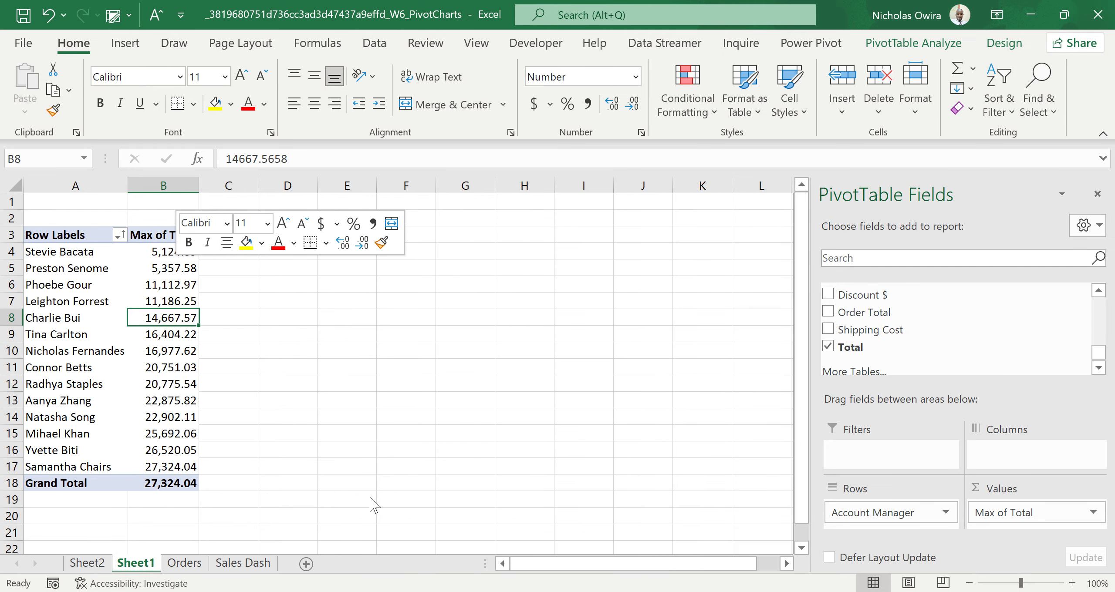
Review the additional calculation types in the Value Field Settings for Min of Total, without changing anything
{"action": "left_click", "coordinate": [184, 283]}
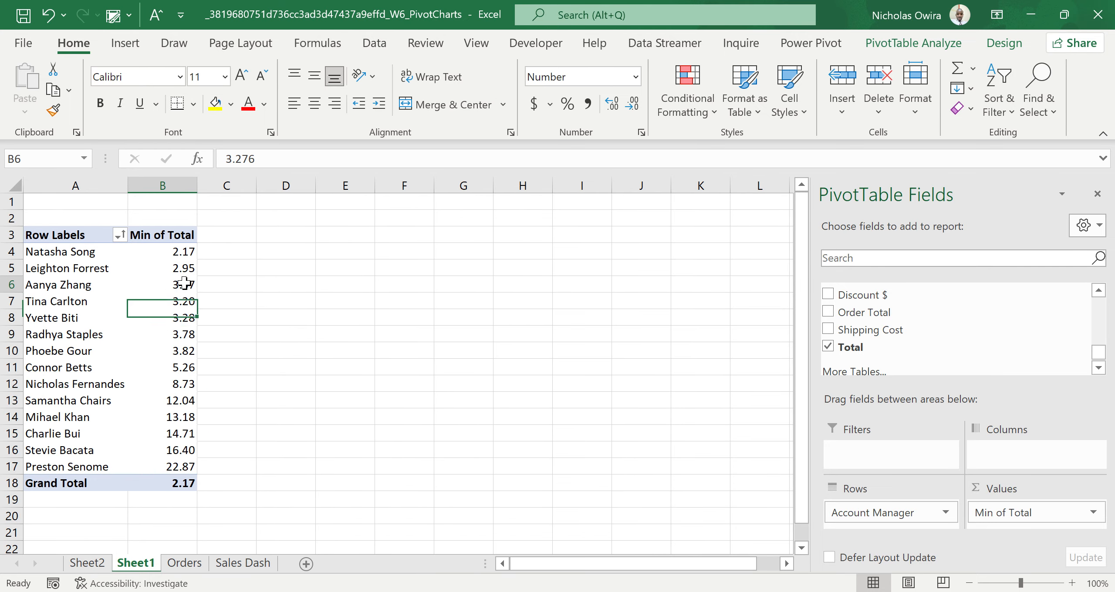
{"action": "right_click", "coordinate": [184, 284]}
{"action": "mouse_move", "coordinate": [305, 445]}
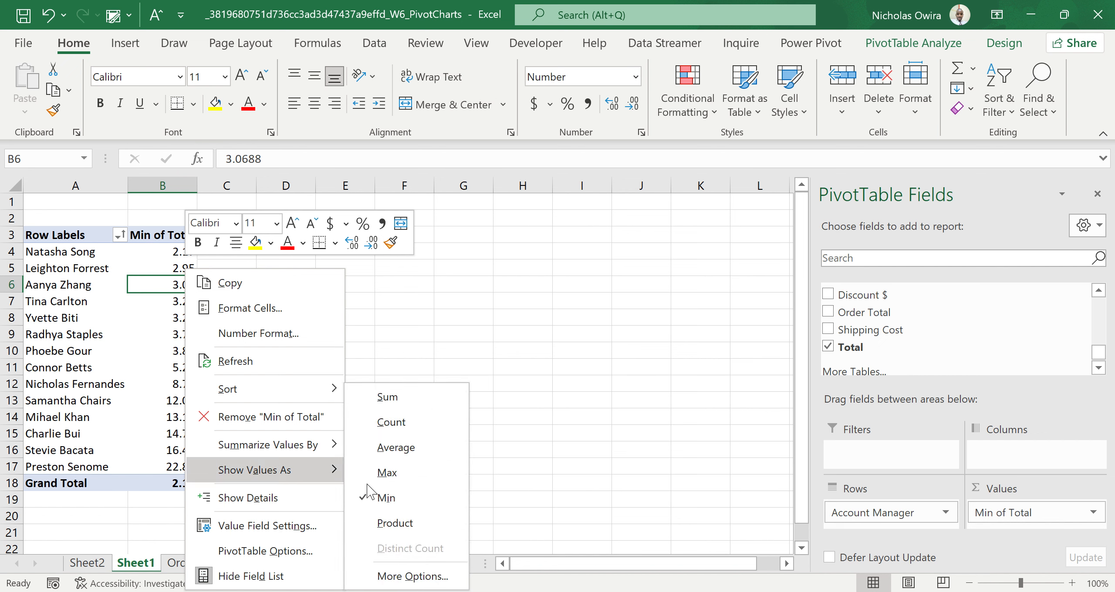
{"action": "left_click", "coordinate": [404, 579]}
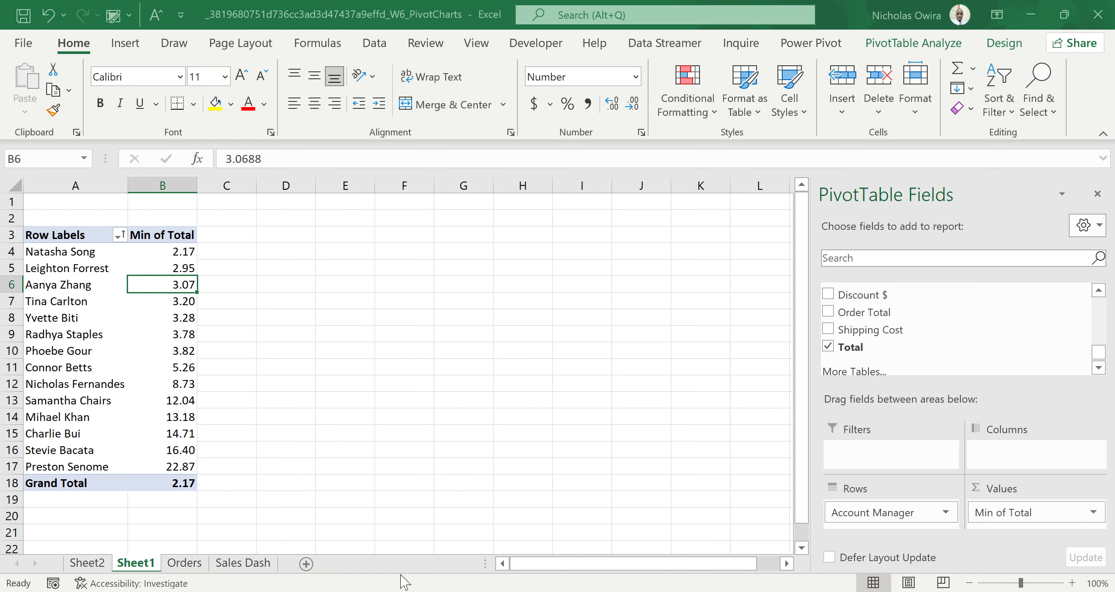
{"action": "left_click_drag", "start_coordinate": [534, 386], "coordinate": [535, 386]}
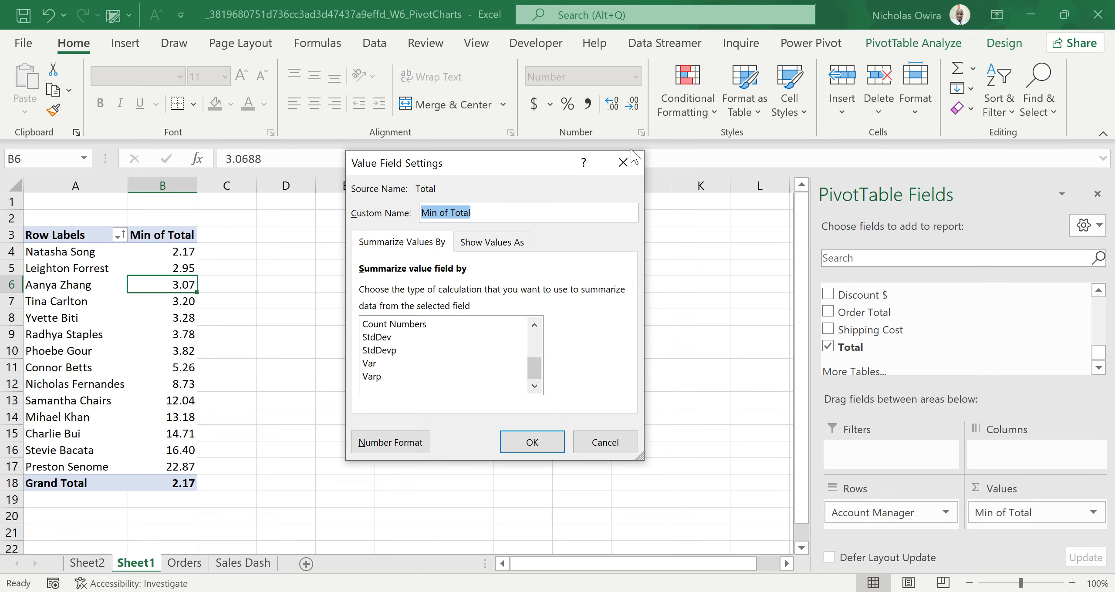
{"action": "left_click", "coordinate": [621, 157]}
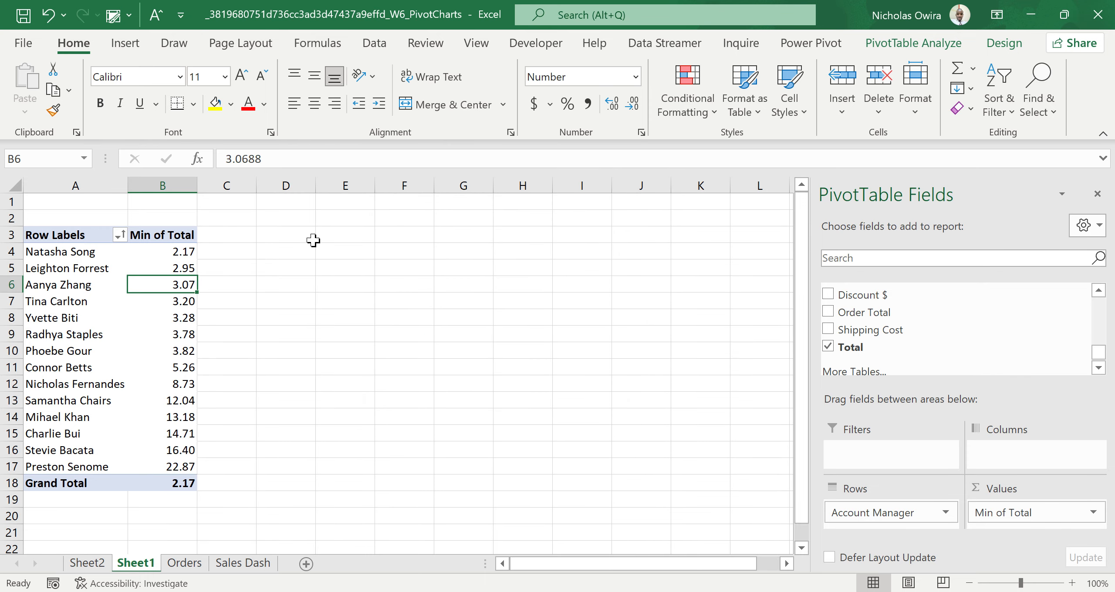
Restore Sum as the summary calculation of the PivotTable's Total field
{"action": "right_click", "coordinate": [183, 315]}
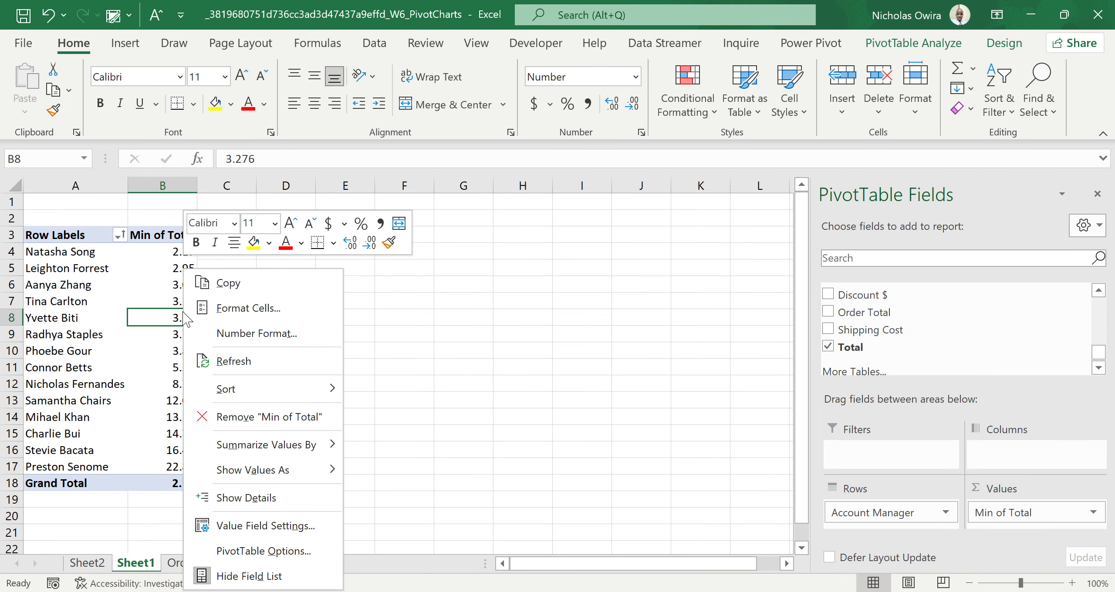
{"action": "mouse_move", "coordinate": [244, 445]}
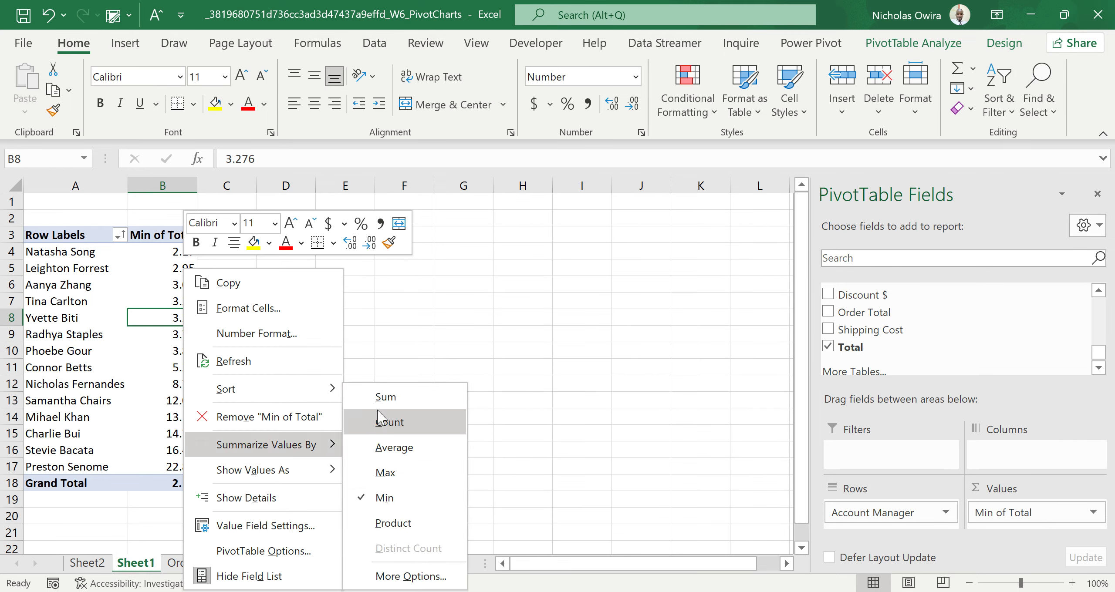
{"action": "left_click", "coordinate": [390, 403]}
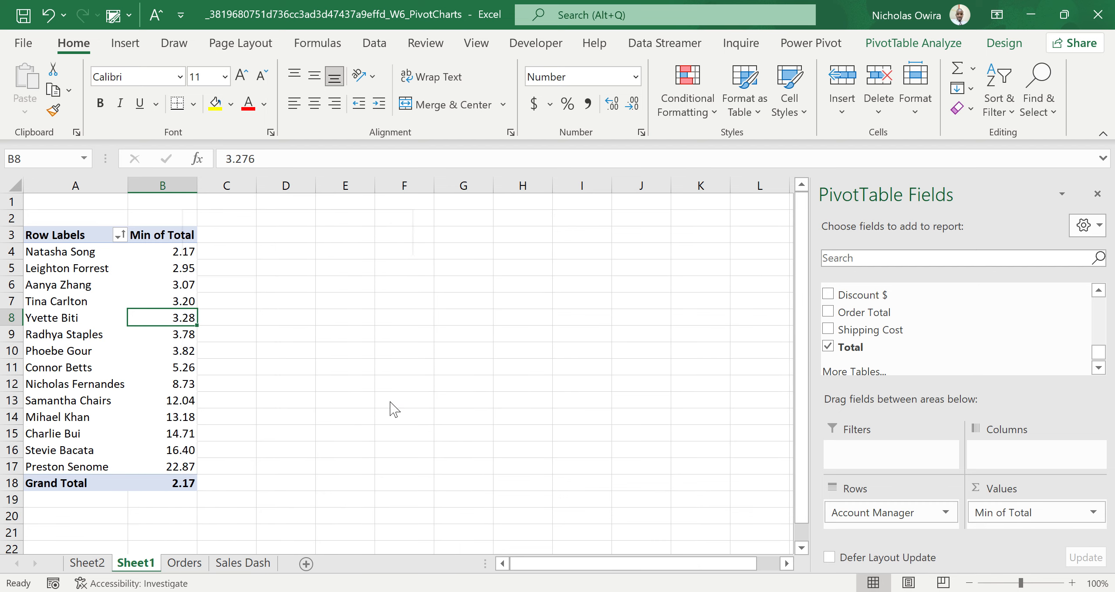
Show the Sum of Total values as % of Grand Total
{"action": "mouse_move", "coordinate": [200, 371]}
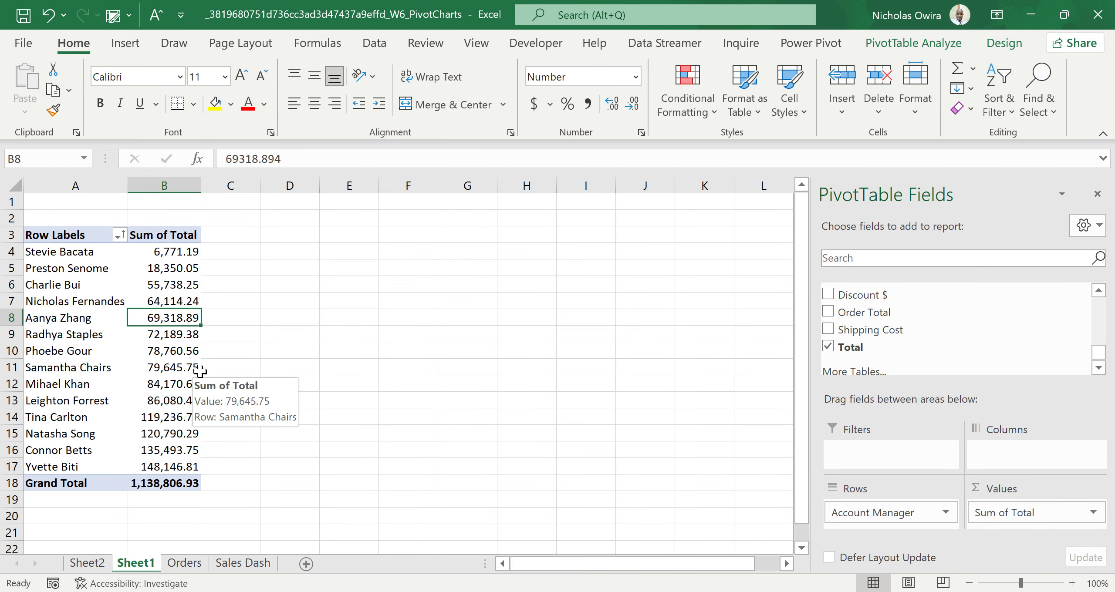
{"action": "right_click", "coordinate": [168, 357]}
{"action": "mouse_move", "coordinate": [271, 214]}
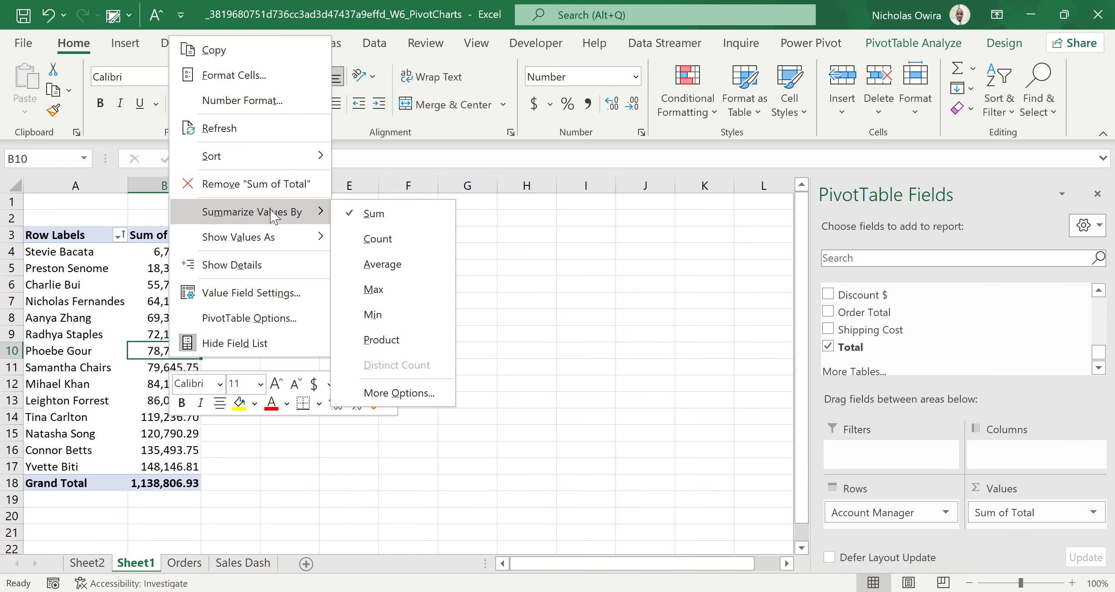
{"action": "mouse_move", "coordinate": [249, 229]}
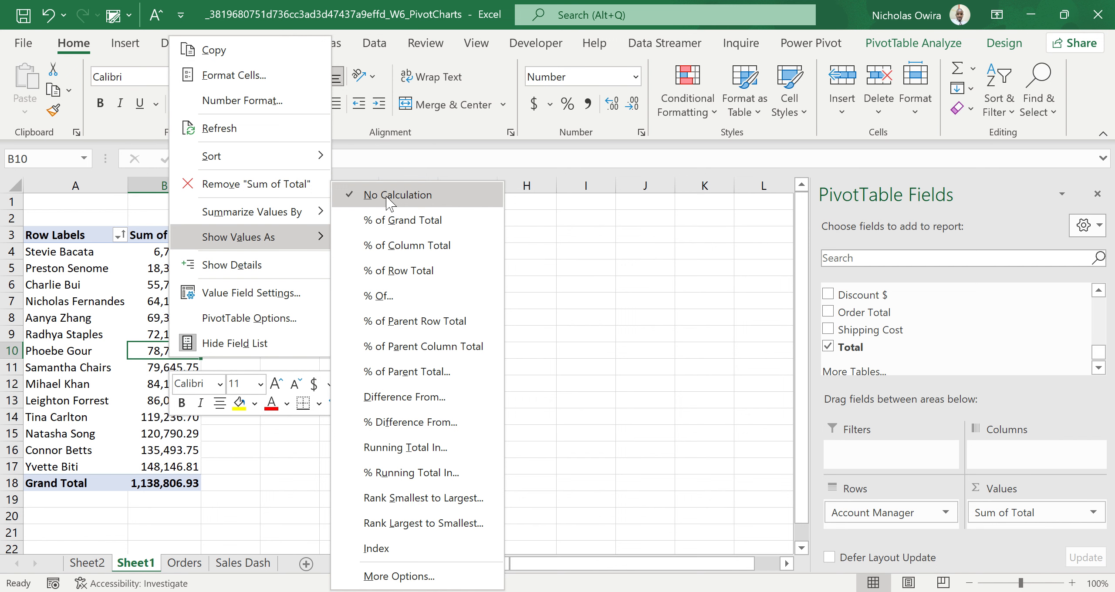
{"action": "left_click", "coordinate": [401, 220]}
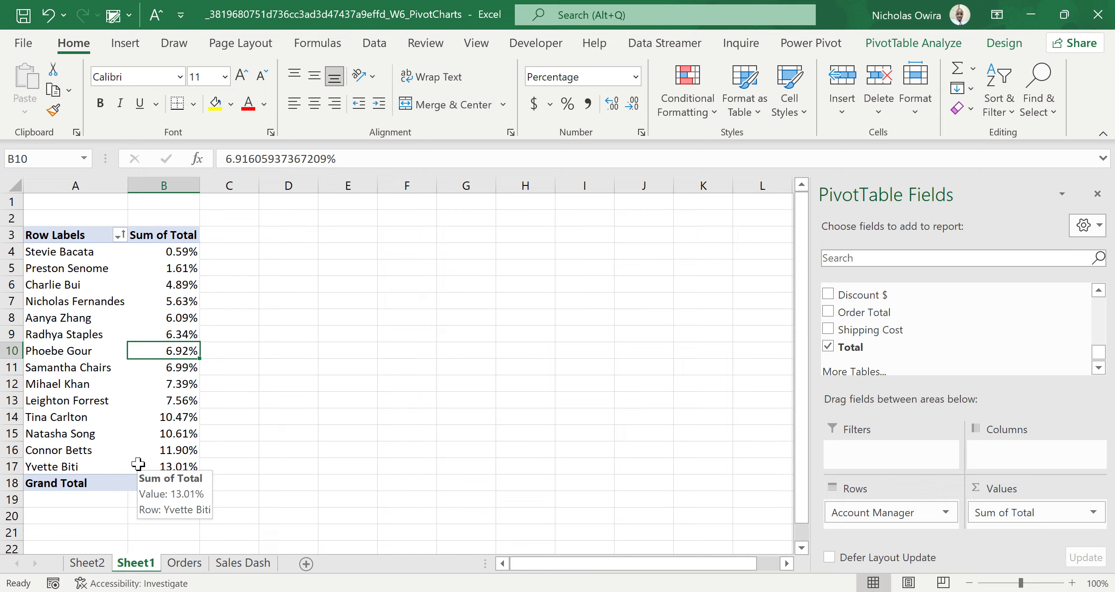
Show the Sum of Total values as % of Column Total
{"action": "right_click", "coordinate": [179, 318]}
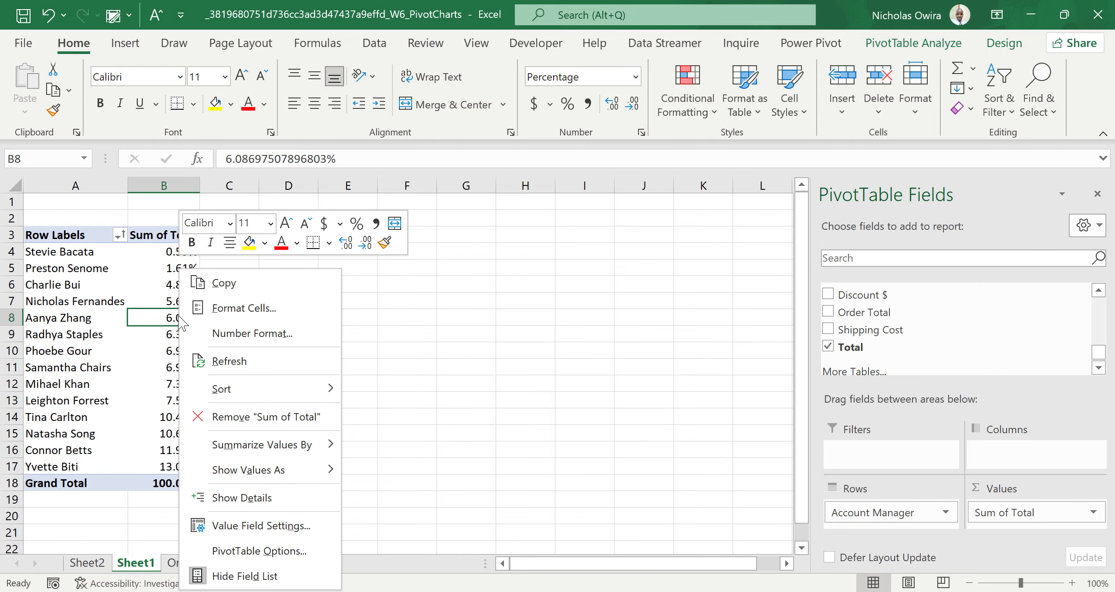
{"action": "mouse_move", "coordinate": [227, 468]}
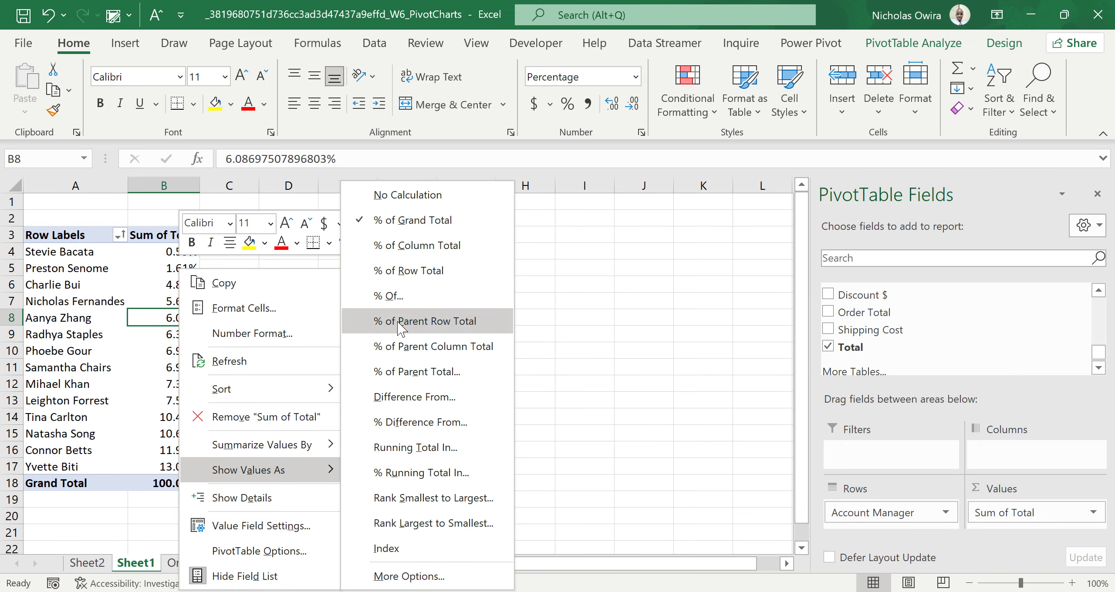
{"action": "left_click", "coordinate": [404, 246]}
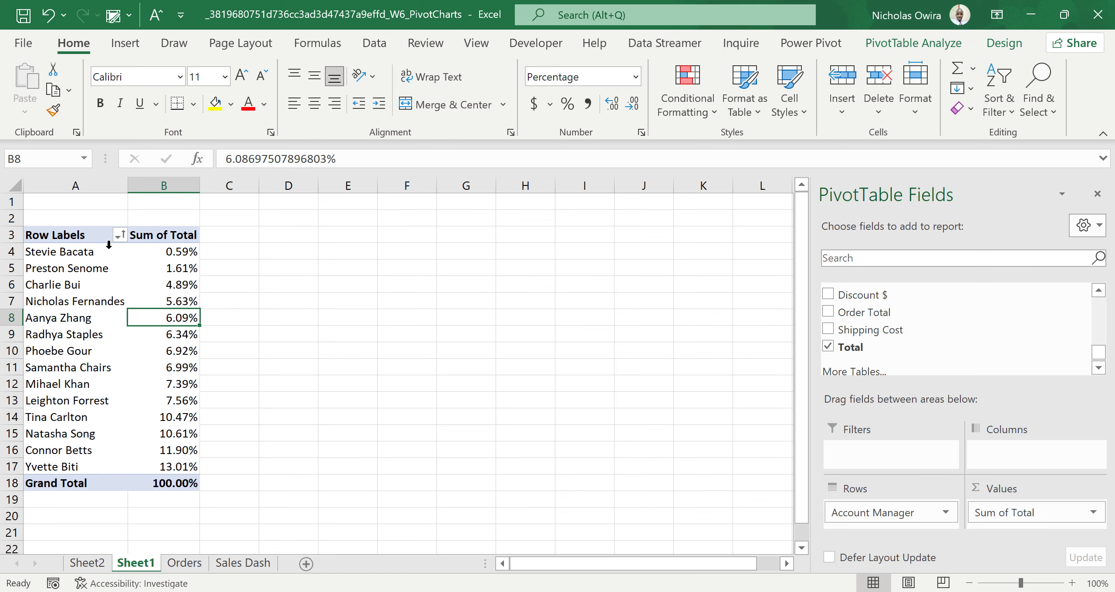
Review the Show Values As options for Sum of Total and reset the display to No Calculation
{"action": "right_click", "coordinate": [176, 336]}
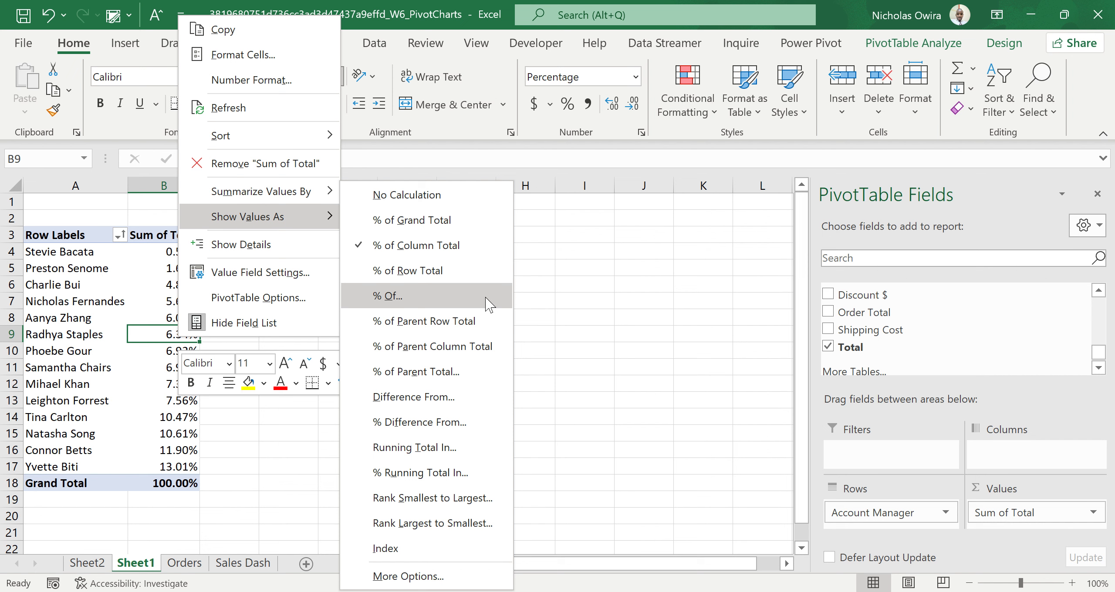
{"action": "left_click", "coordinate": [547, 321]}
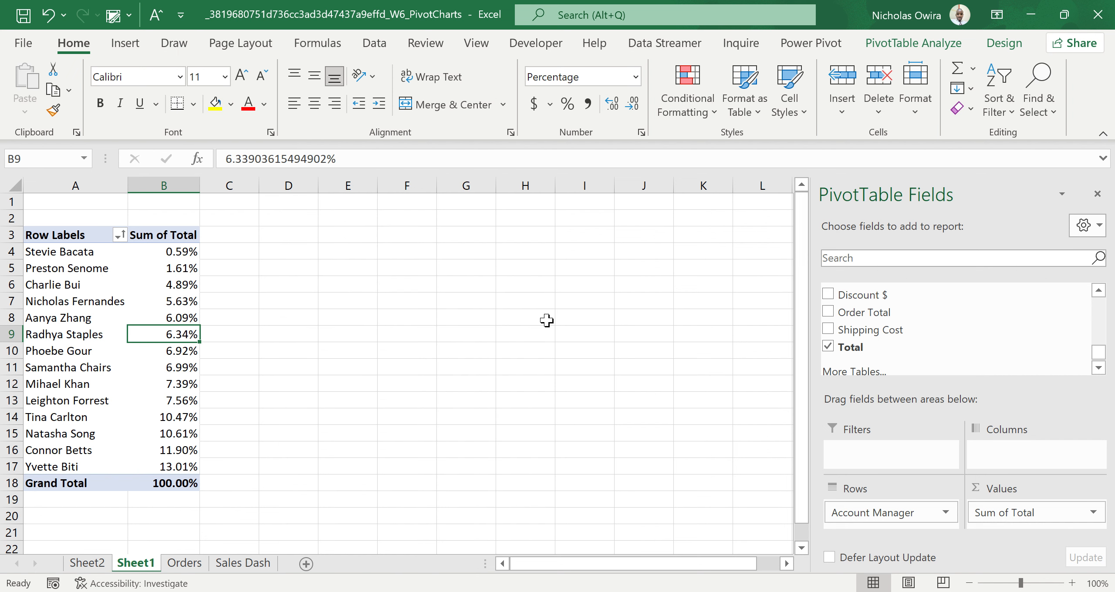
{"action": "left_click", "coordinate": [179, 355]}
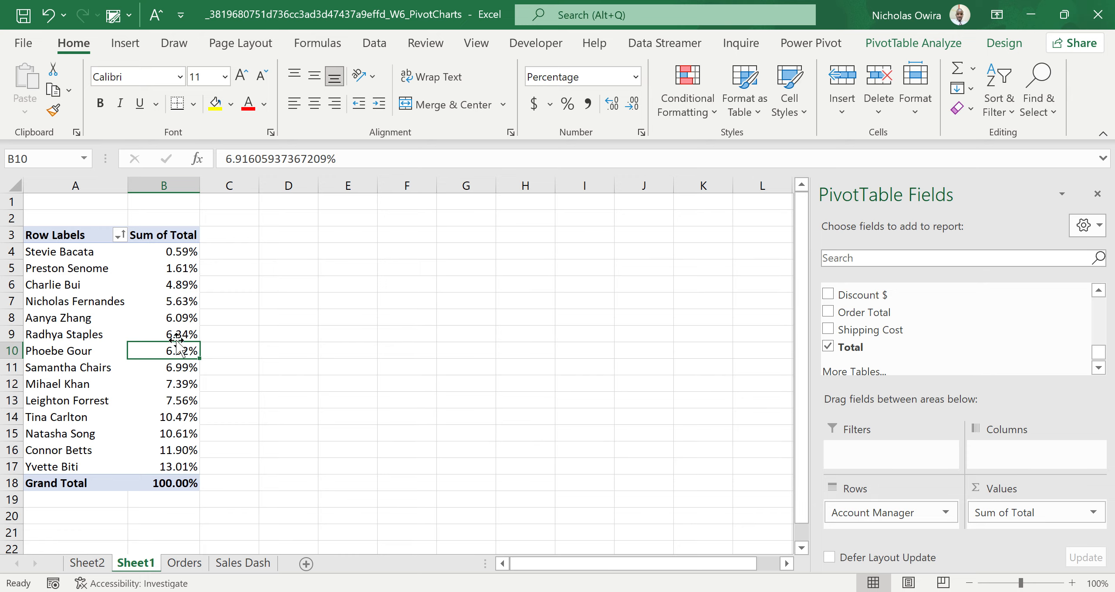
{"action": "left_click", "coordinate": [182, 335]}
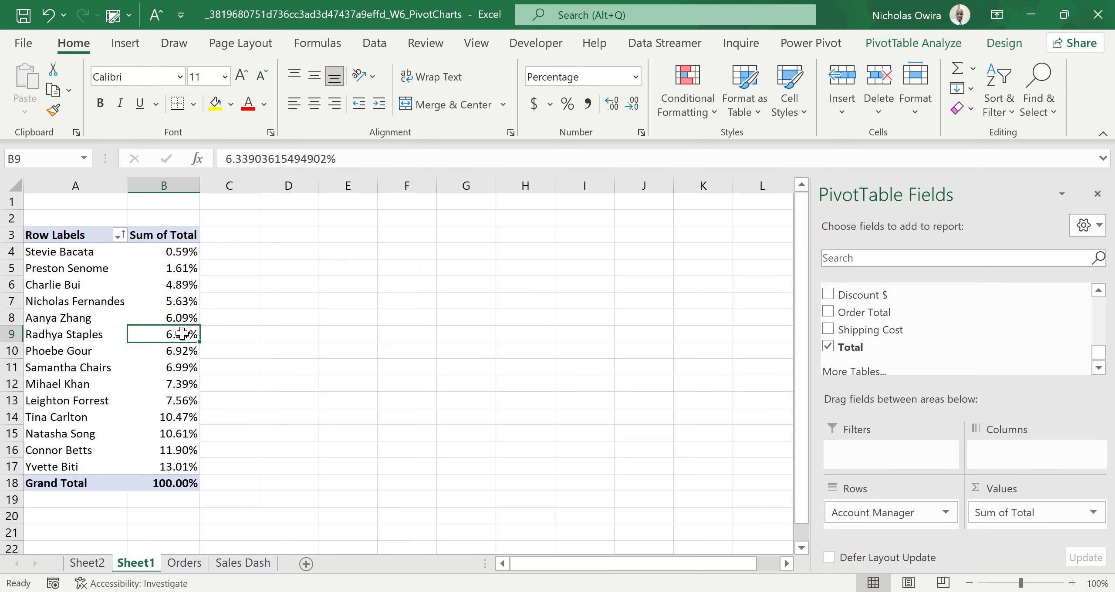
{"action": "right_click", "coordinate": [182, 334]}
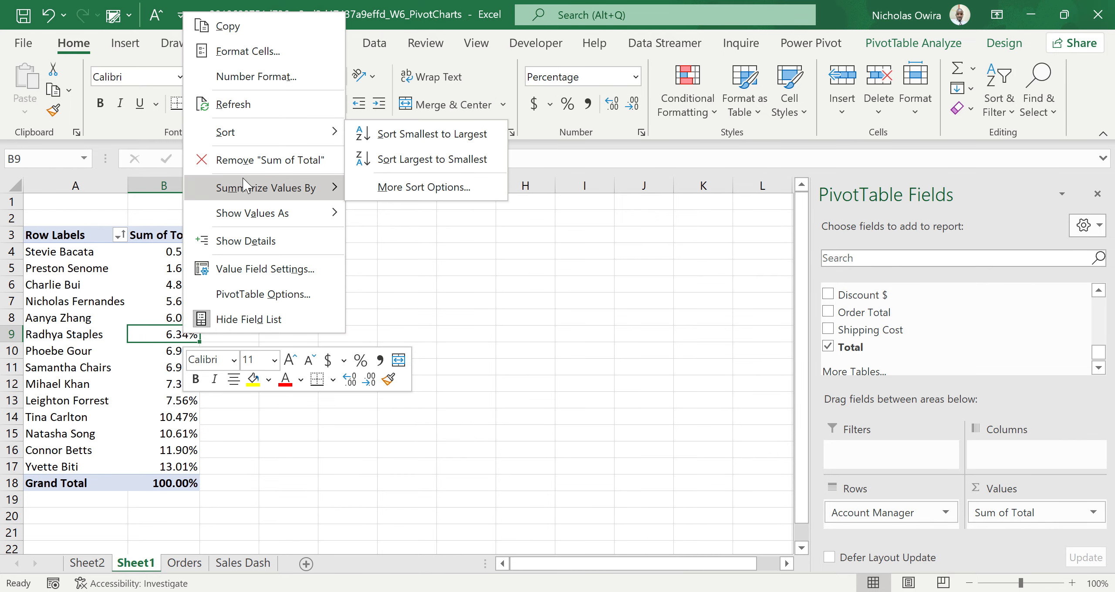
{"action": "mouse_move", "coordinate": [241, 211]}
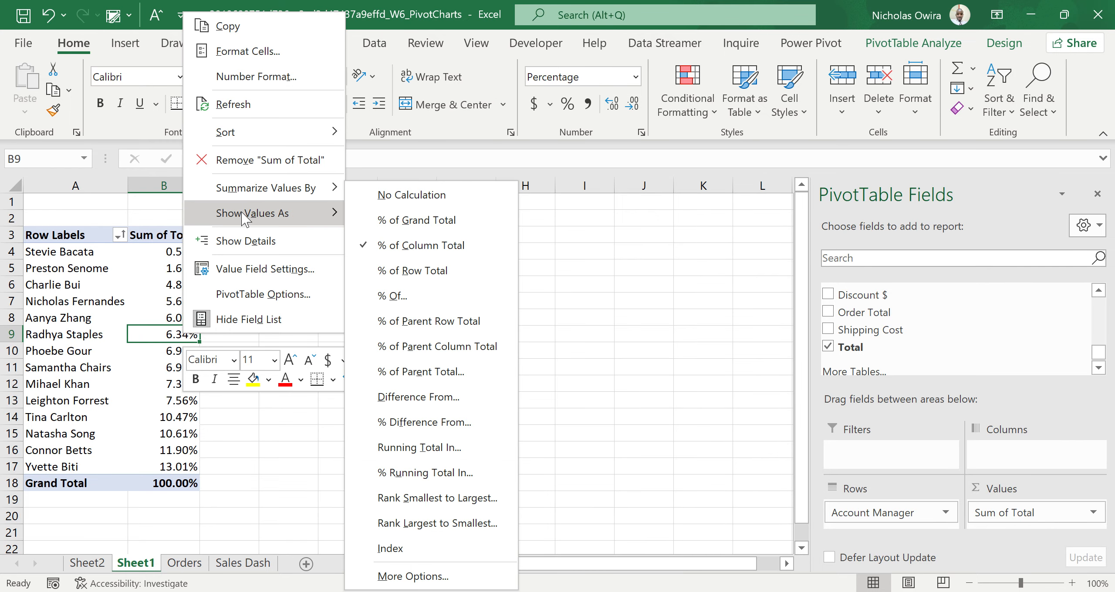
{"action": "left_click", "coordinate": [385, 197]}
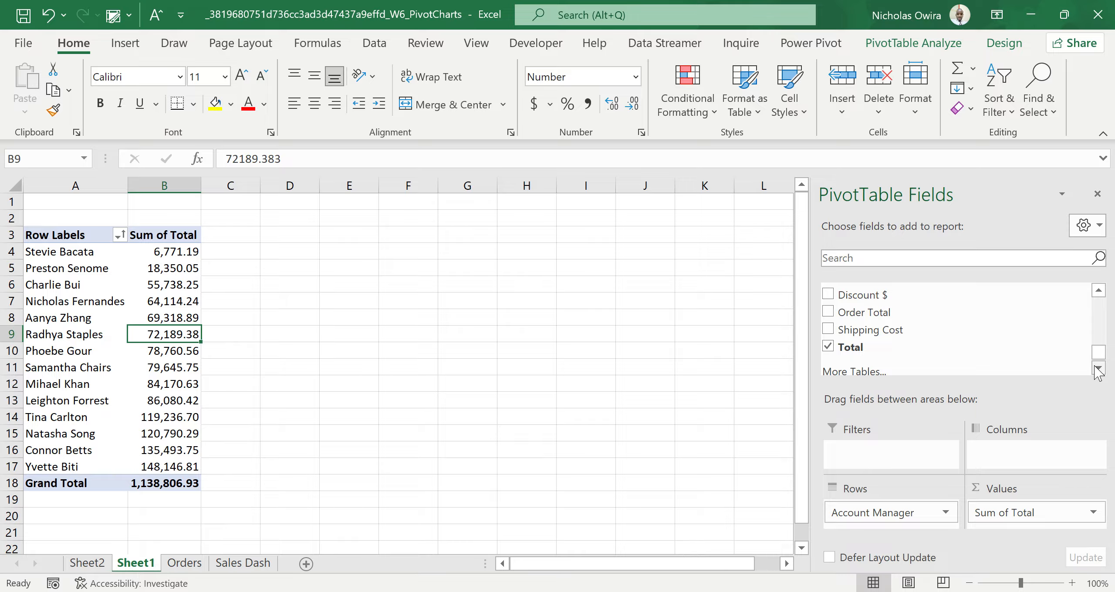
Search the PivotTable fields for YEAR and add Order Year to the Columns area
{"action": "left_click", "coordinate": [956, 257]}
{"action": "type", "text": "YEAR"}
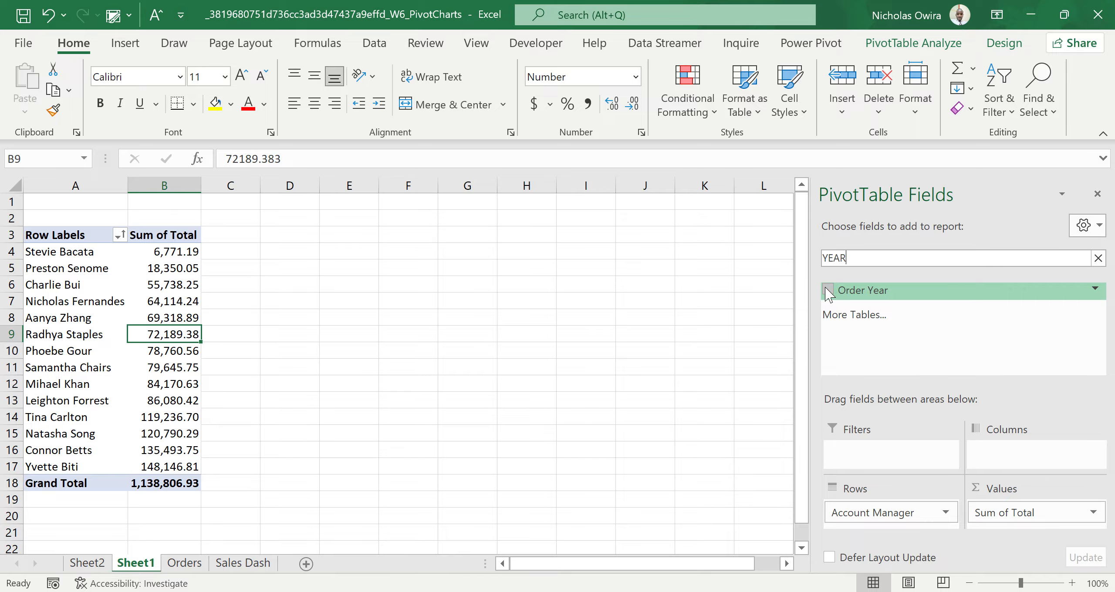
{"action": "left_click_drag", "start_coordinate": [825, 287], "coordinate": [642, 387]}
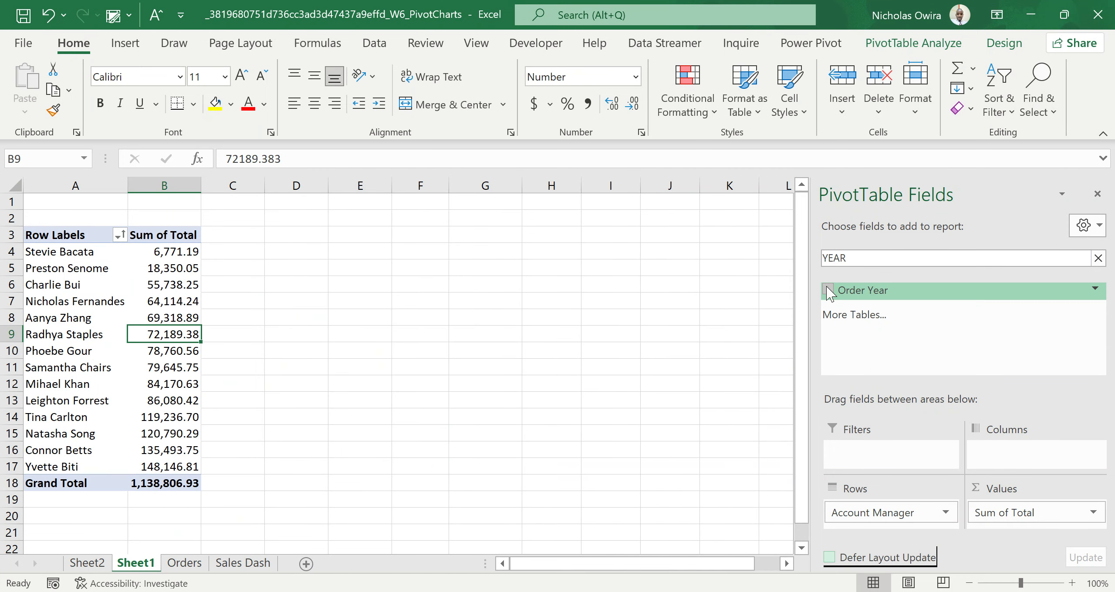
{"action": "left_click_drag", "start_coordinate": [826, 286], "coordinate": [1007, 460]}
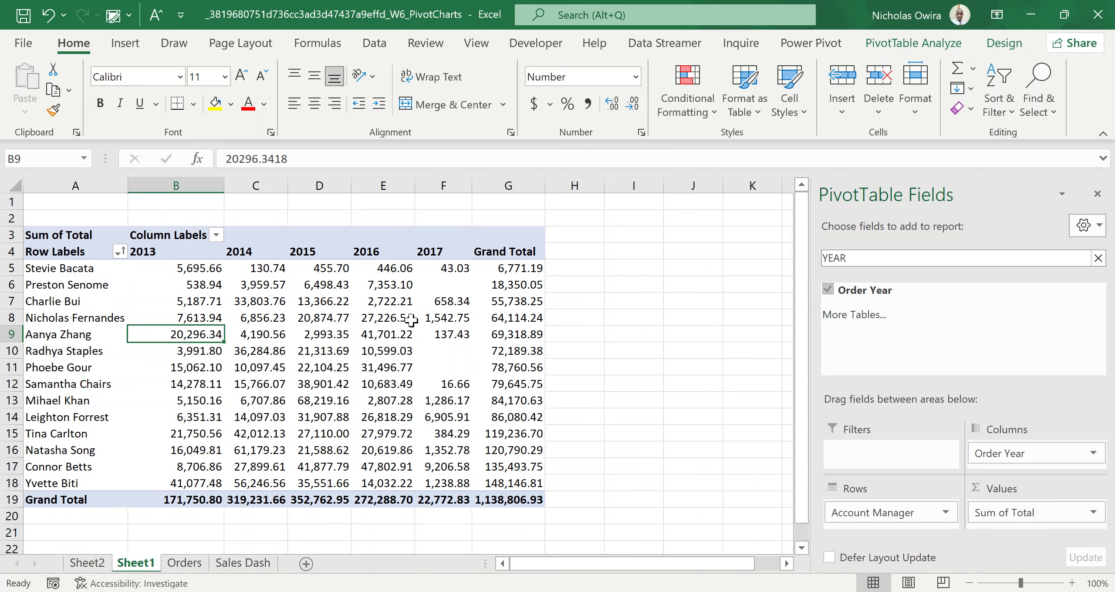
Show the yearly Sum of Total values as % of Grand Total
{"action": "left_click", "coordinate": [326, 318]}
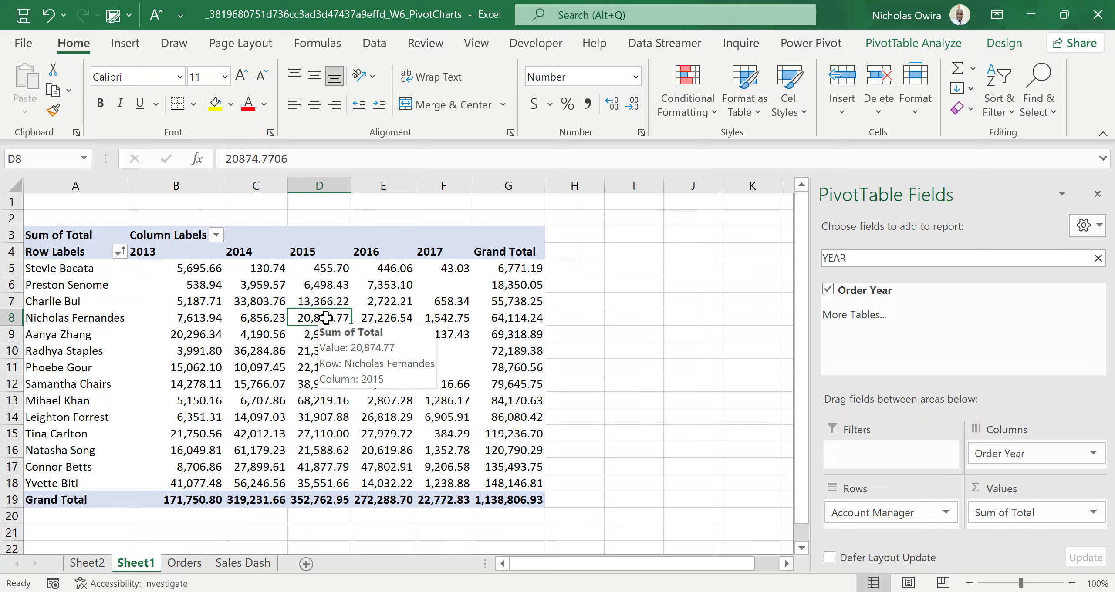
{"action": "right_click", "coordinate": [325, 317]}
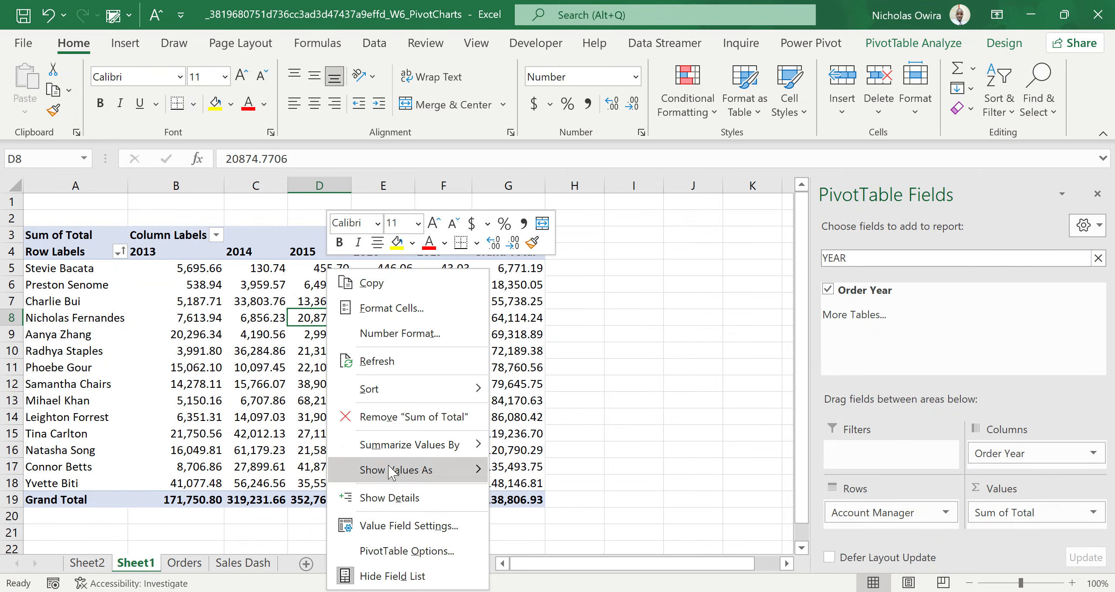
{"action": "mouse_move", "coordinate": [393, 471]}
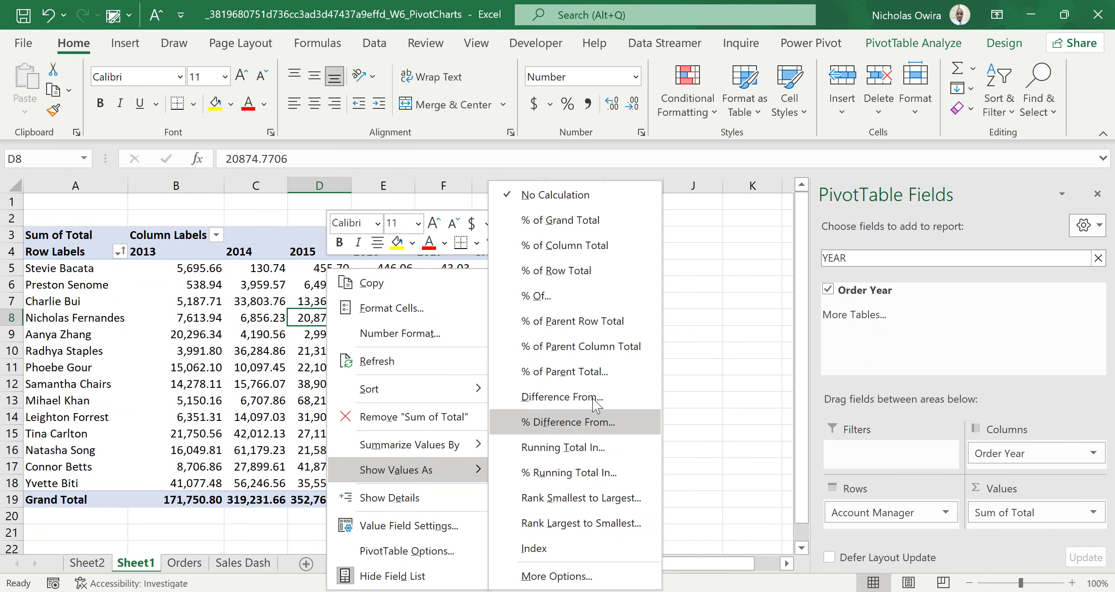
{"action": "left_click", "coordinate": [547, 227]}
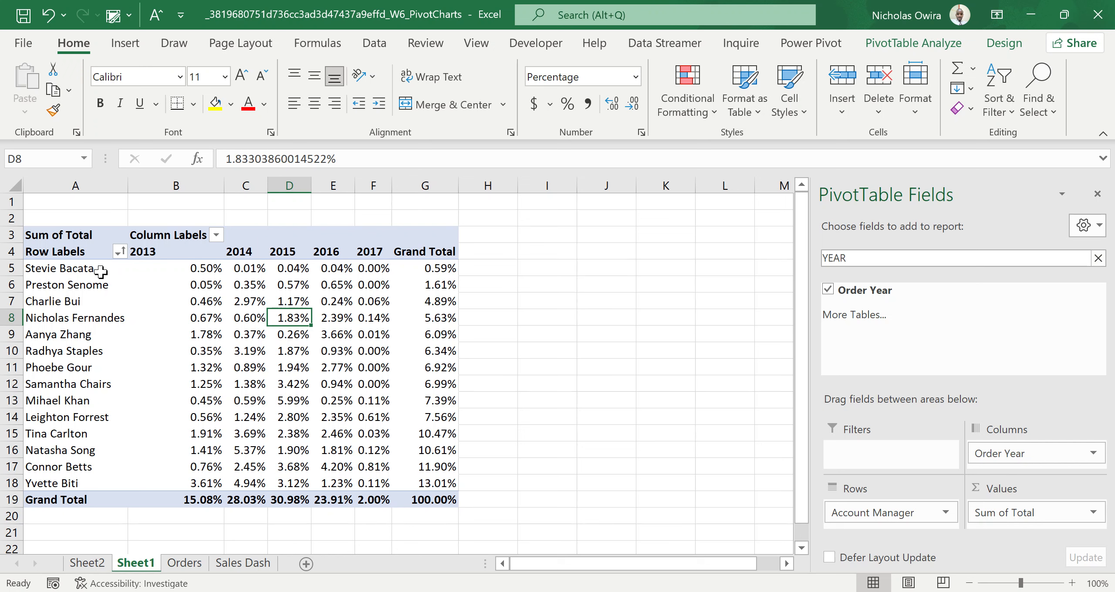
Change the yearly Sum of Total display to % of Column Total
{"action": "mouse_move", "coordinate": [206, 276]}
{"action": "mouse_move", "coordinate": [338, 274]}
{"action": "mouse_move", "coordinate": [417, 277]}
{"action": "mouse_move", "coordinate": [426, 498]}
{"action": "left_click", "coordinate": [296, 335]}
{"action": "right_click", "coordinate": [296, 335]}
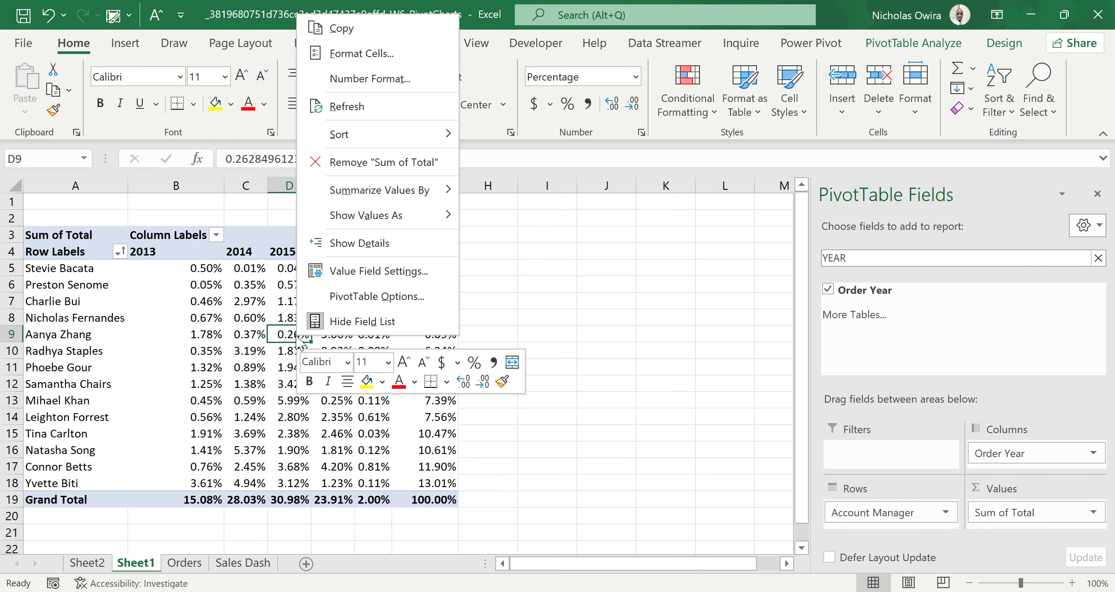
{"action": "mouse_move", "coordinate": [383, 215]}
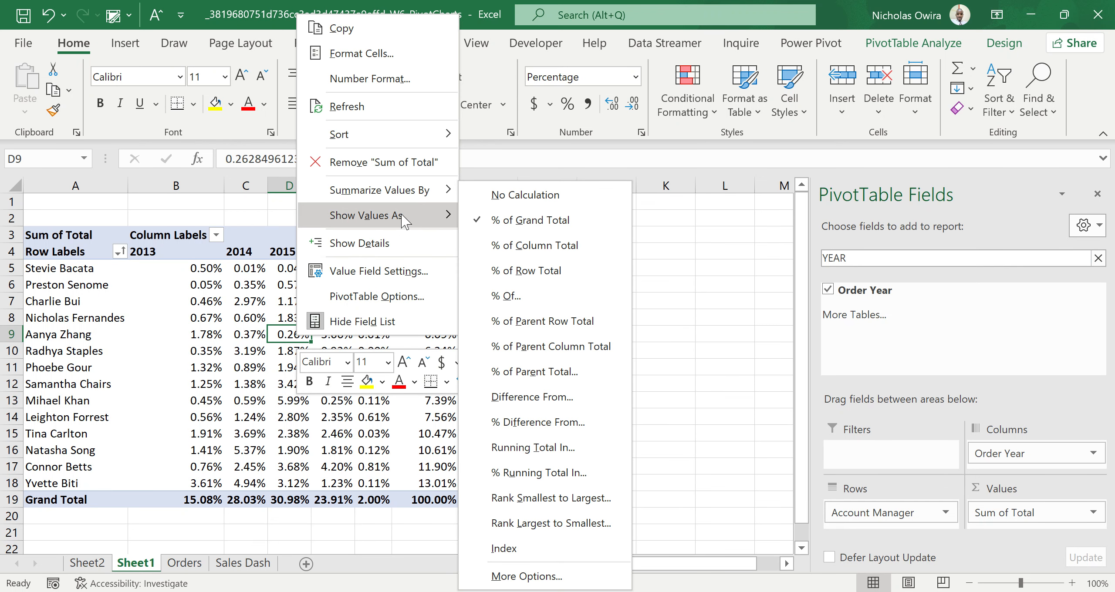
{"action": "left_click", "coordinate": [489, 244]}
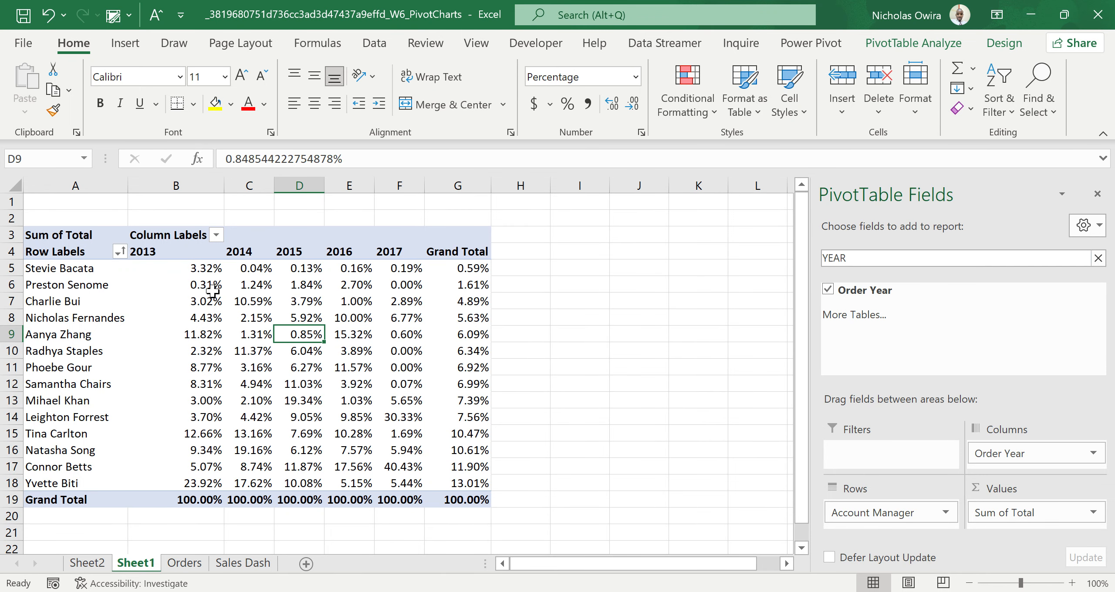
Change the yearly Sum of Total display to % of Row Total
{"action": "mouse_move", "coordinate": [187, 382]}
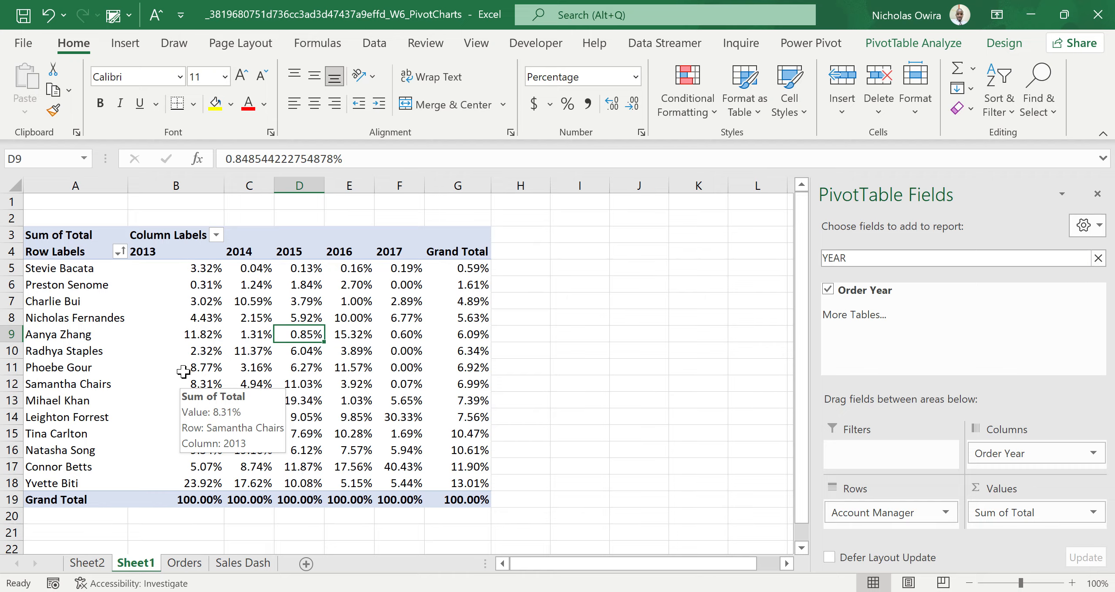
{"action": "mouse_move", "coordinate": [237, 296]}
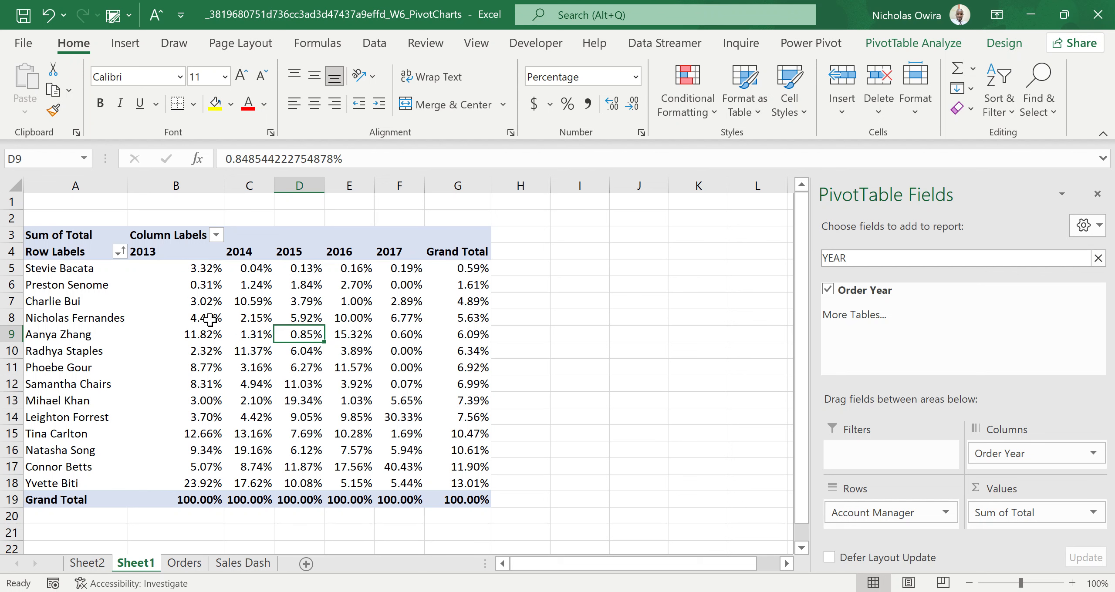
{"action": "mouse_move", "coordinate": [195, 494]}
{"action": "left_click", "coordinate": [252, 304]}
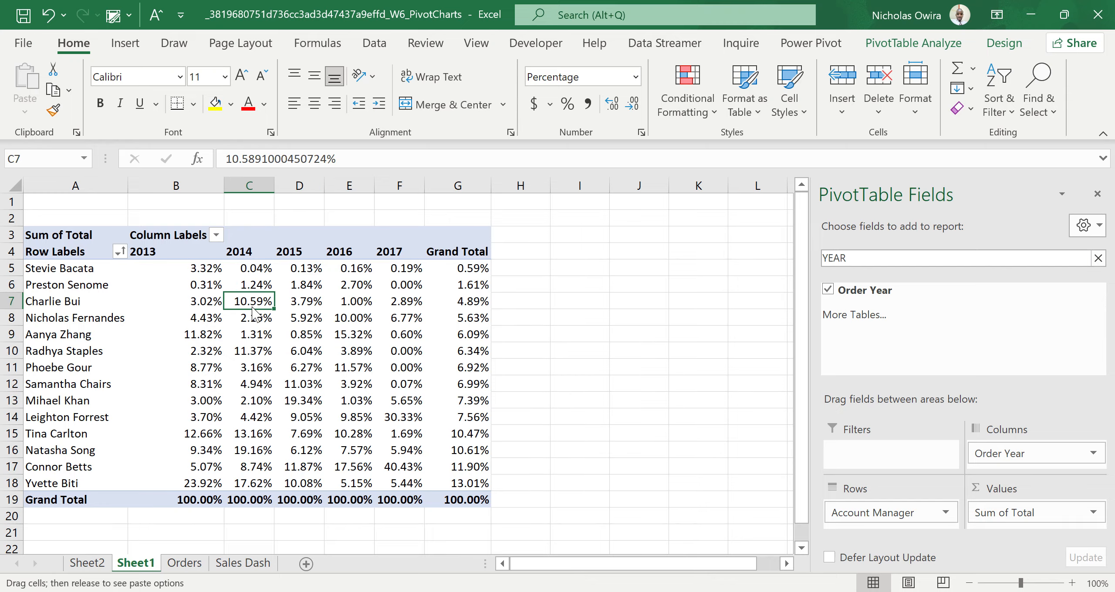
{"action": "left_click", "coordinate": [256, 319]}
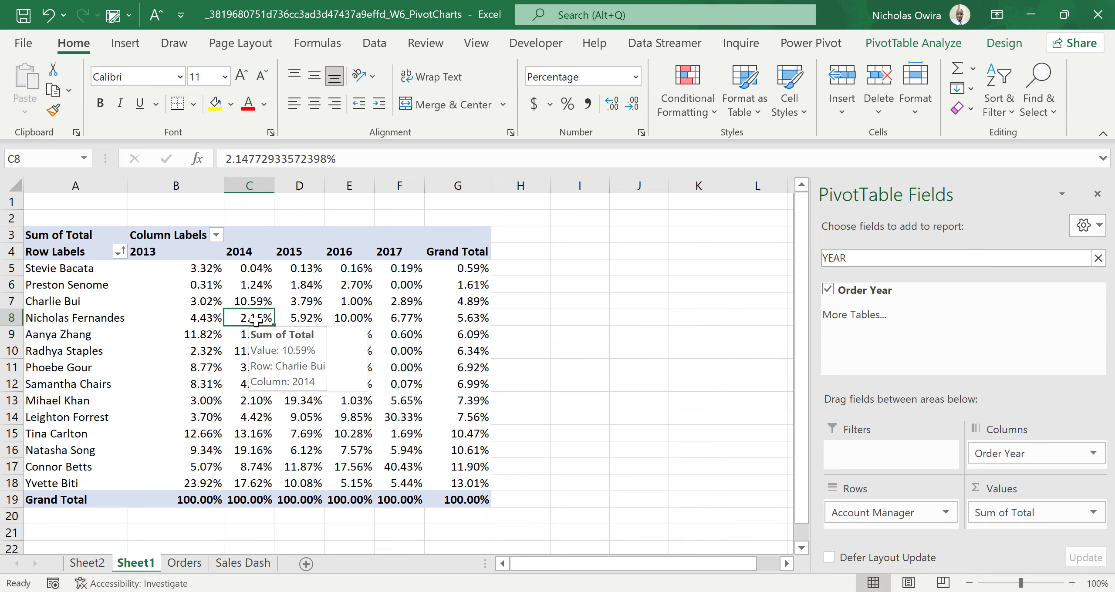
{"action": "right_click", "coordinate": [256, 319]}
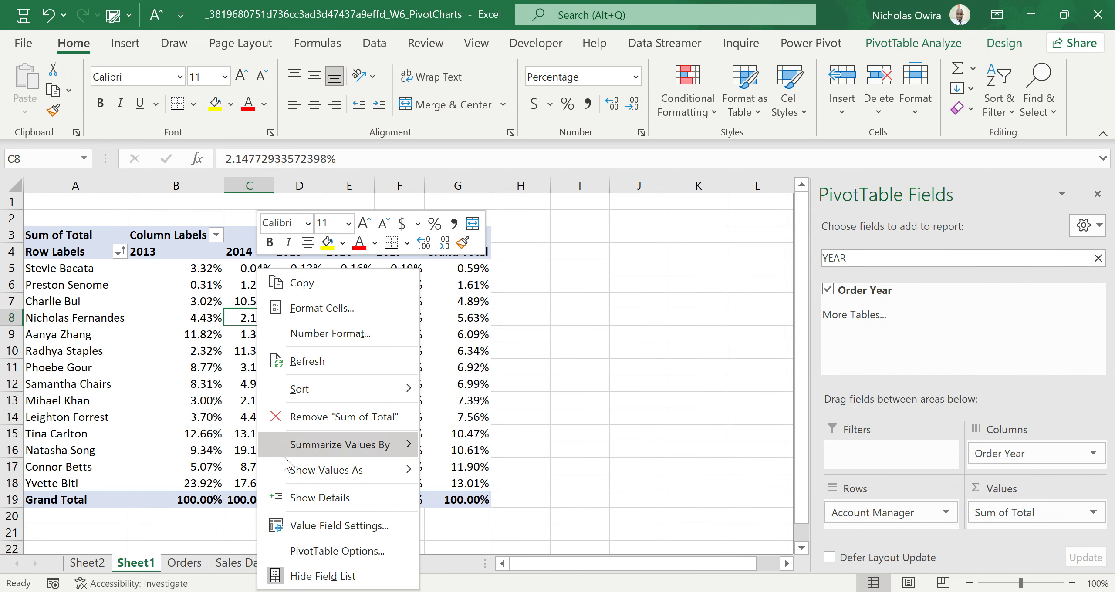
{"action": "mouse_move", "coordinate": [313, 475]}
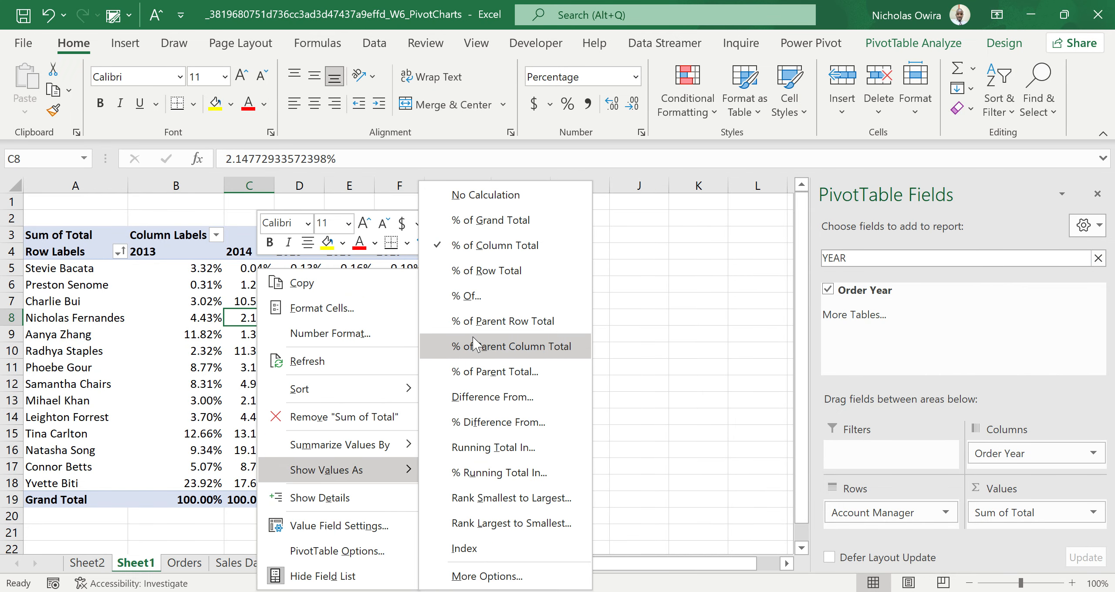
{"action": "left_click", "coordinate": [484, 281]}
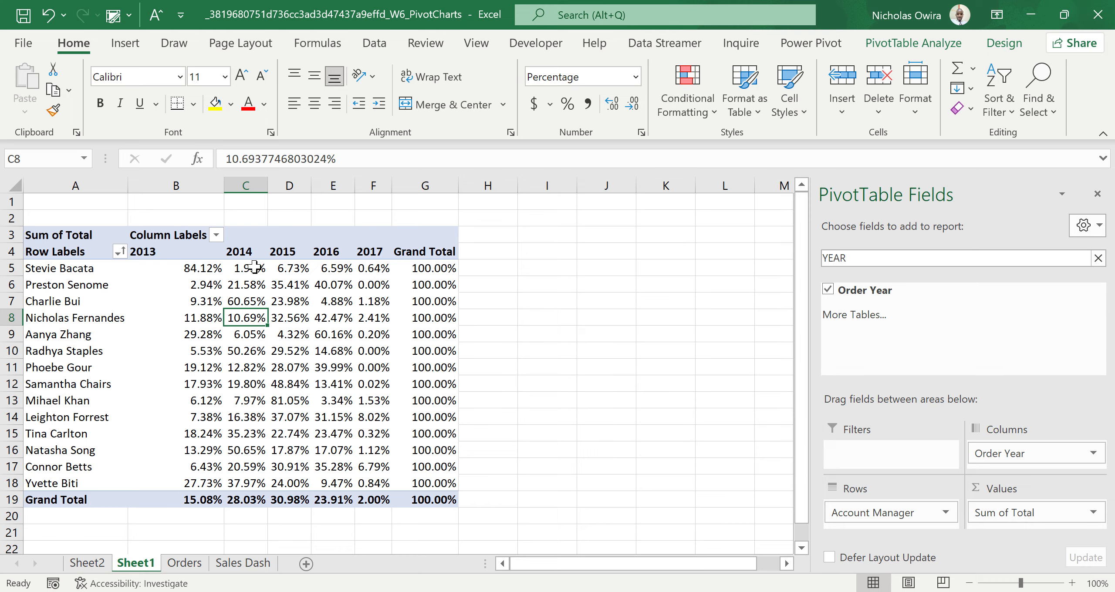
Change the yearly Sum of Total display to % of Parent Row Total
{"action": "mouse_move", "coordinate": [439, 272]}
{"action": "right_click", "coordinate": [307, 335]}
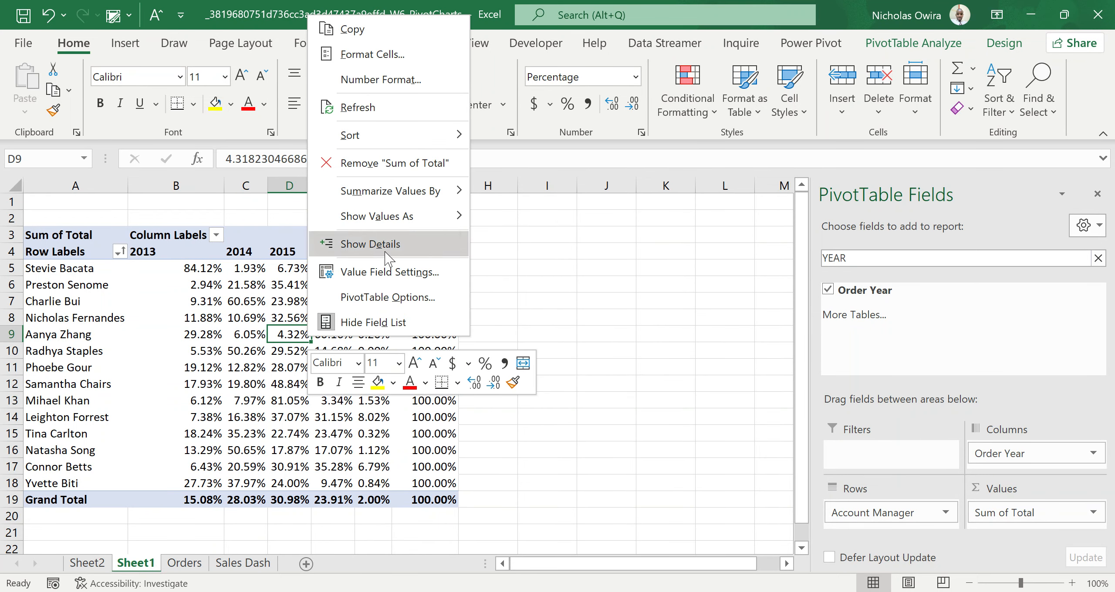
{"action": "mouse_move", "coordinate": [420, 231]}
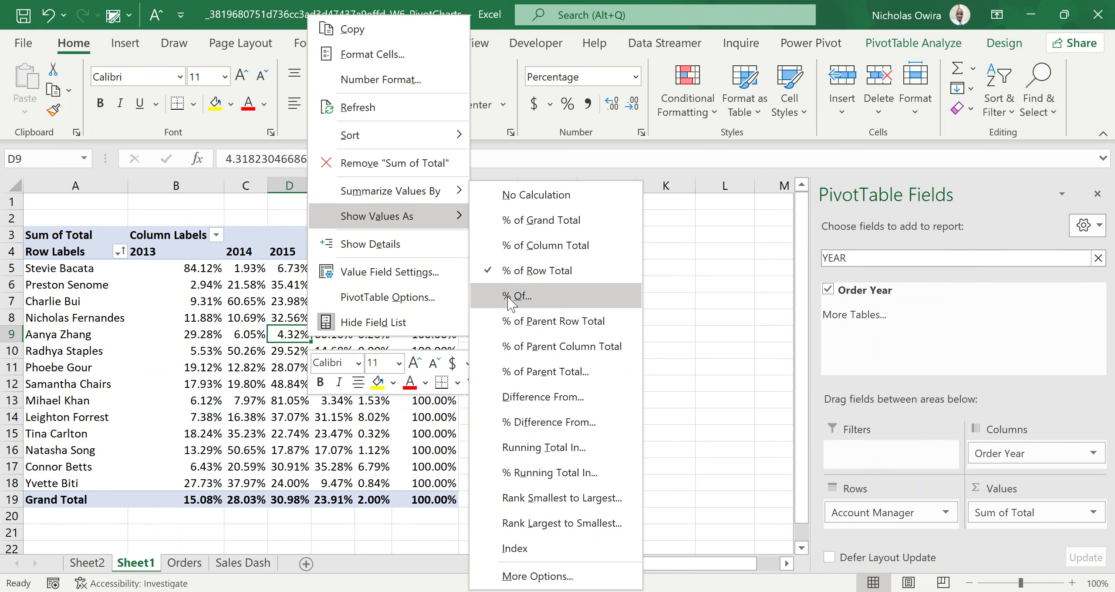
{"action": "left_click", "coordinate": [508, 323]}
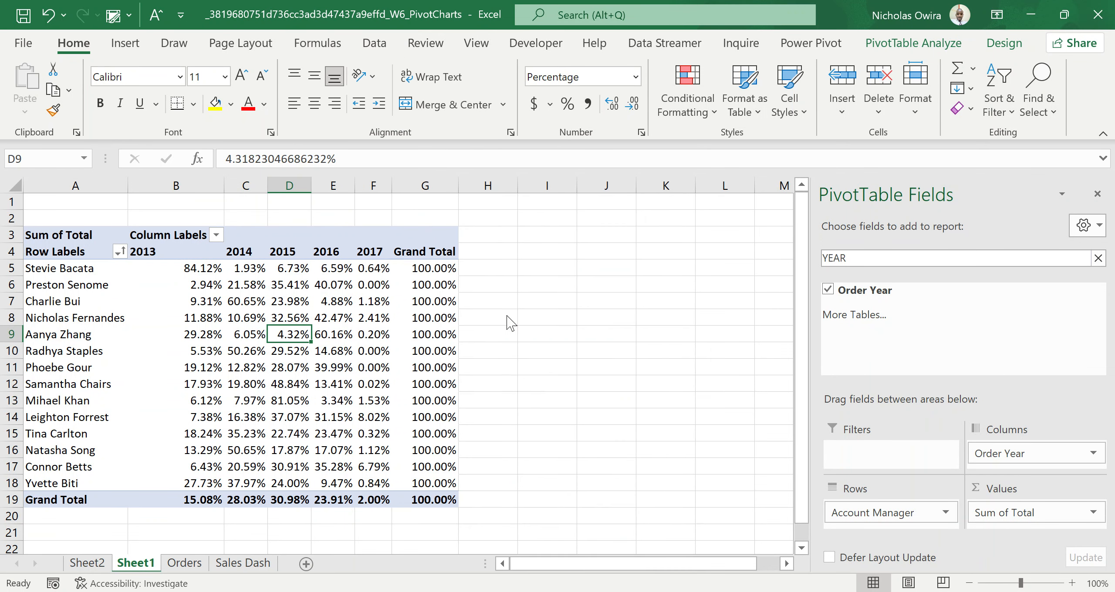
Reset the yearly Sum of Total display to No Calculation
{"action": "mouse_move", "coordinate": [301, 356]}
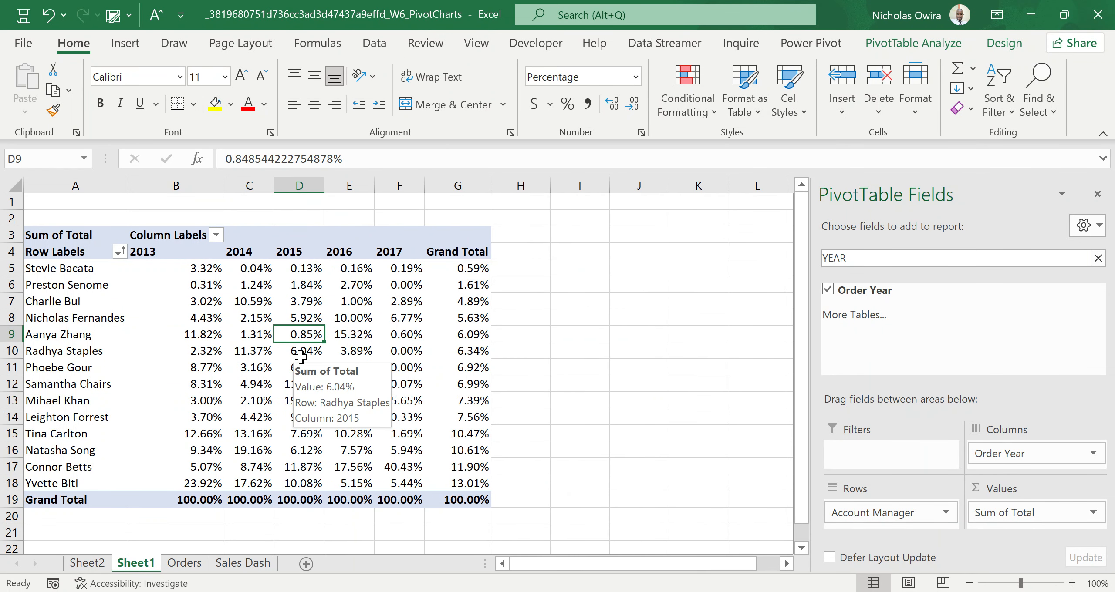
{"action": "right_click", "coordinate": [357, 320]}
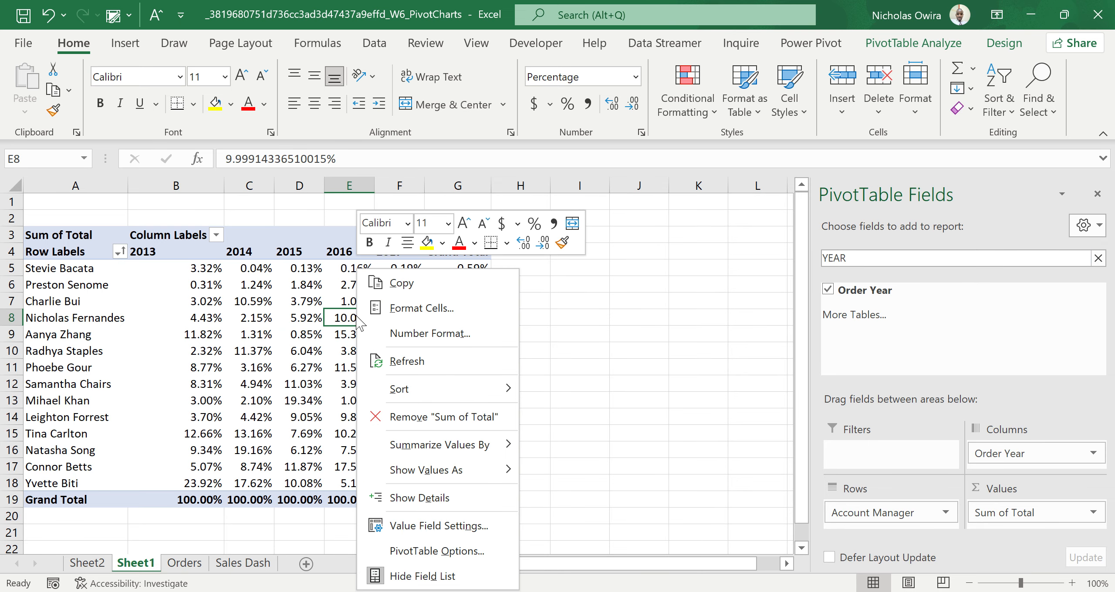
{"action": "mouse_move", "coordinate": [418, 472]}
{"action": "left_click", "coordinate": [266, 335]}
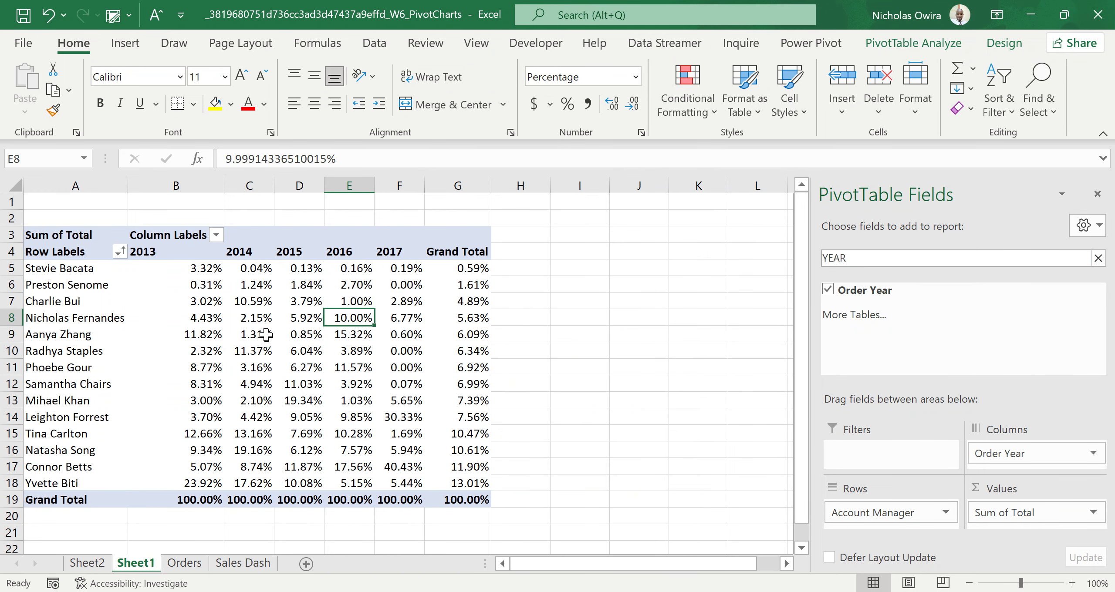
{"action": "right_click", "coordinate": [266, 335]}
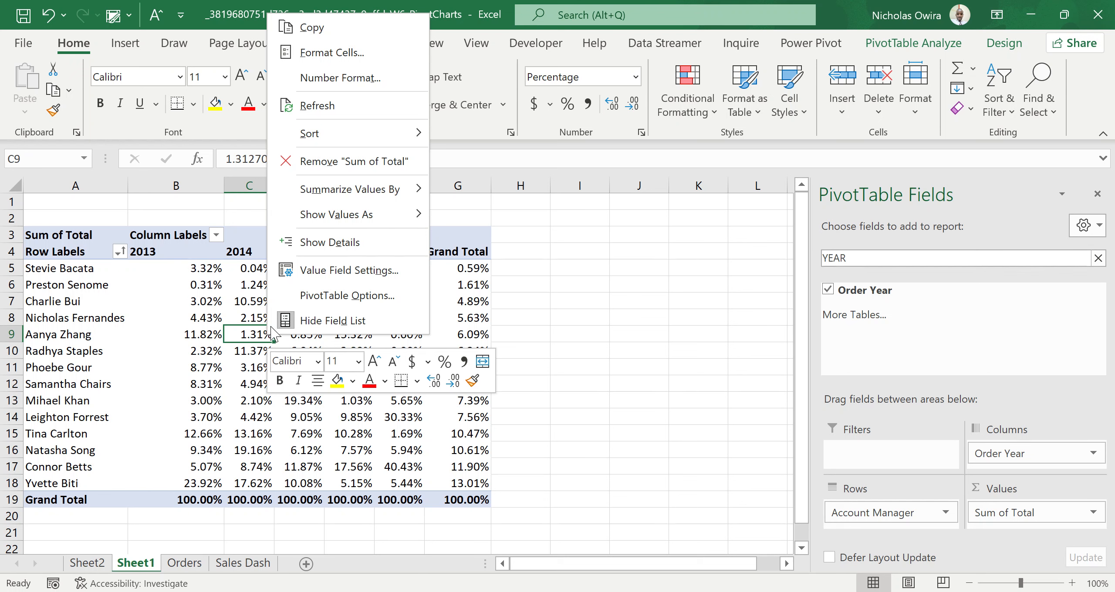
{"action": "mouse_move", "coordinate": [321, 229]}
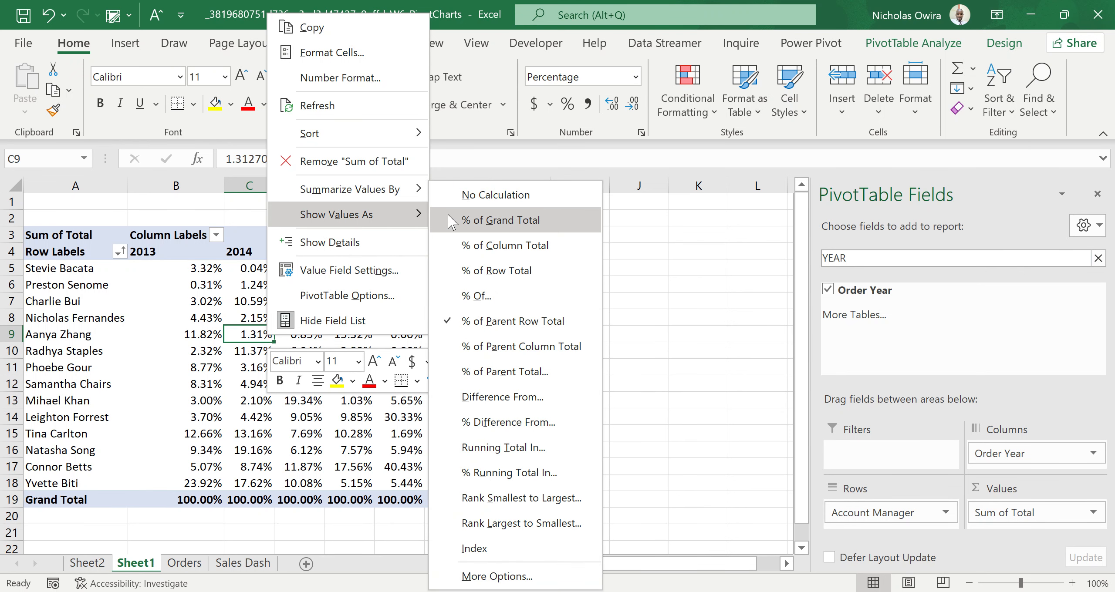
{"action": "left_click", "coordinate": [480, 199]}
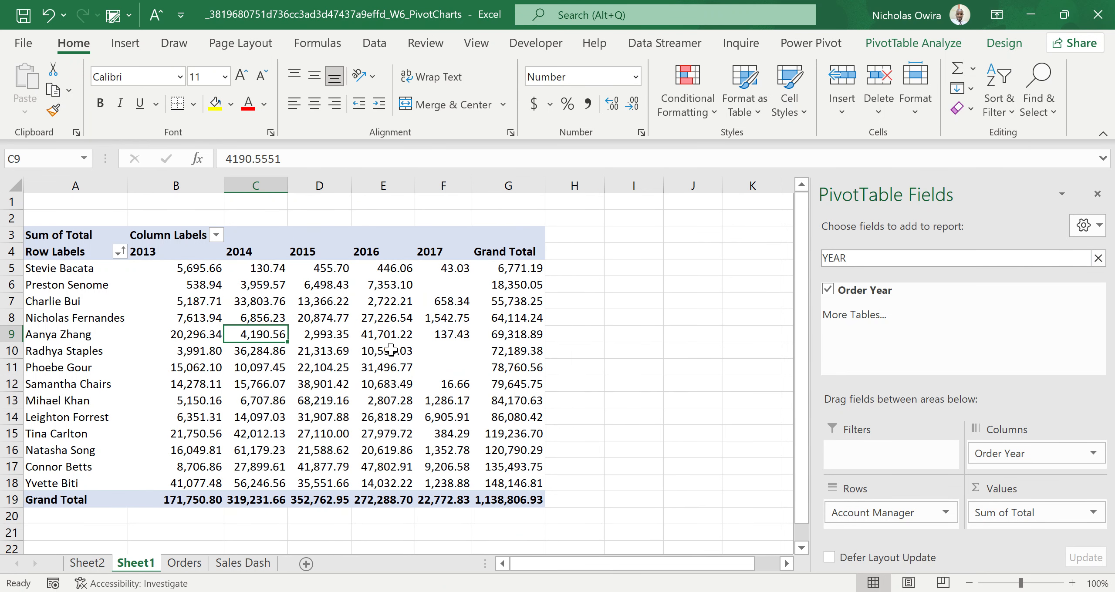
Set the PivotTable's subtotals layout to Do Not Show Subtotals
{"action": "left_click", "coordinate": [381, 367]}
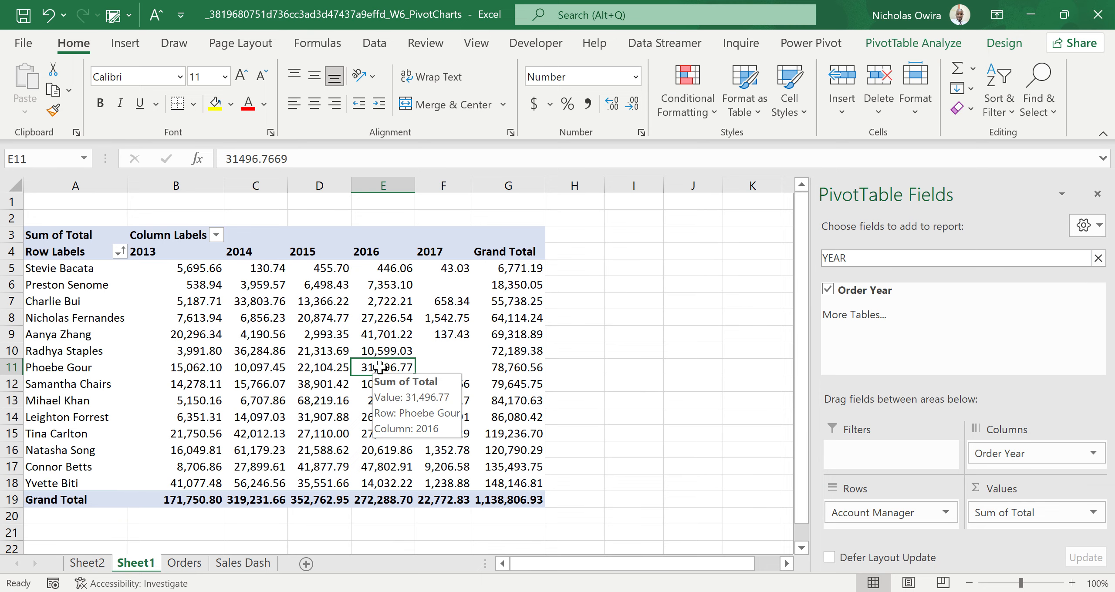
{"action": "left_click", "coordinate": [334, 350]}
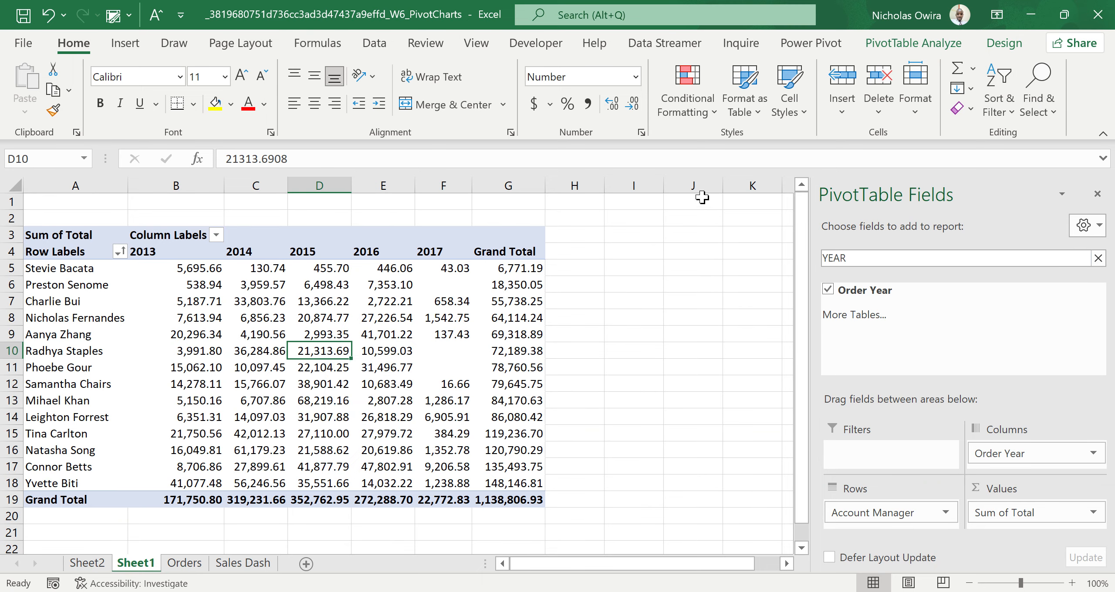
{"action": "left_click", "coordinate": [1003, 43]}
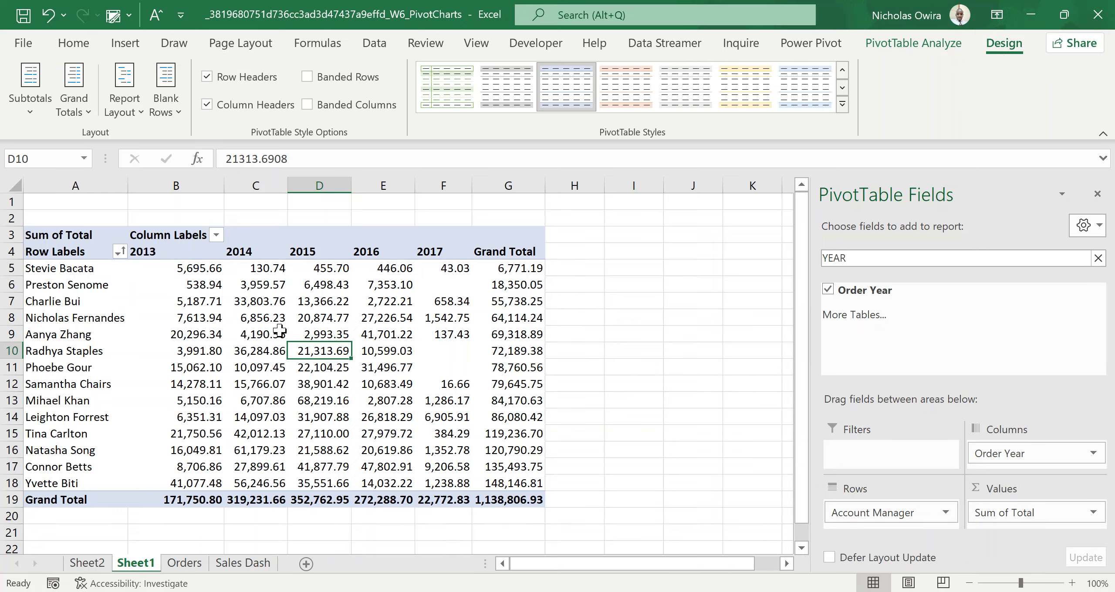
{"action": "left_click", "coordinate": [30, 114]}
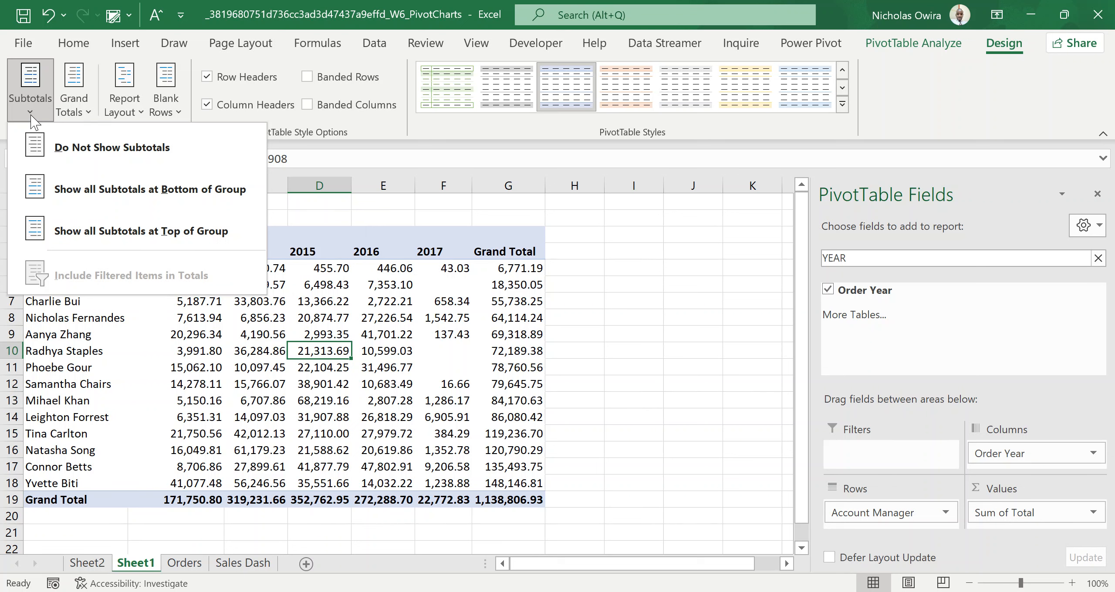
{"action": "left_click", "coordinate": [82, 152]}
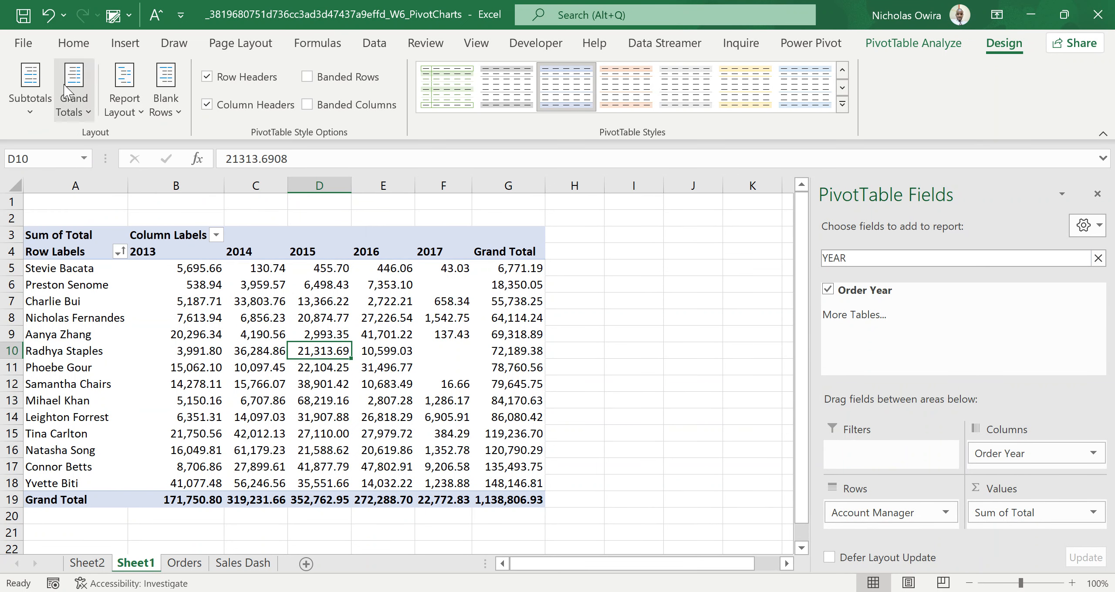
Turn the pivot table's grand totals off for rows and columns, and switch them back on for both
{"action": "left_click", "coordinate": [88, 114]}
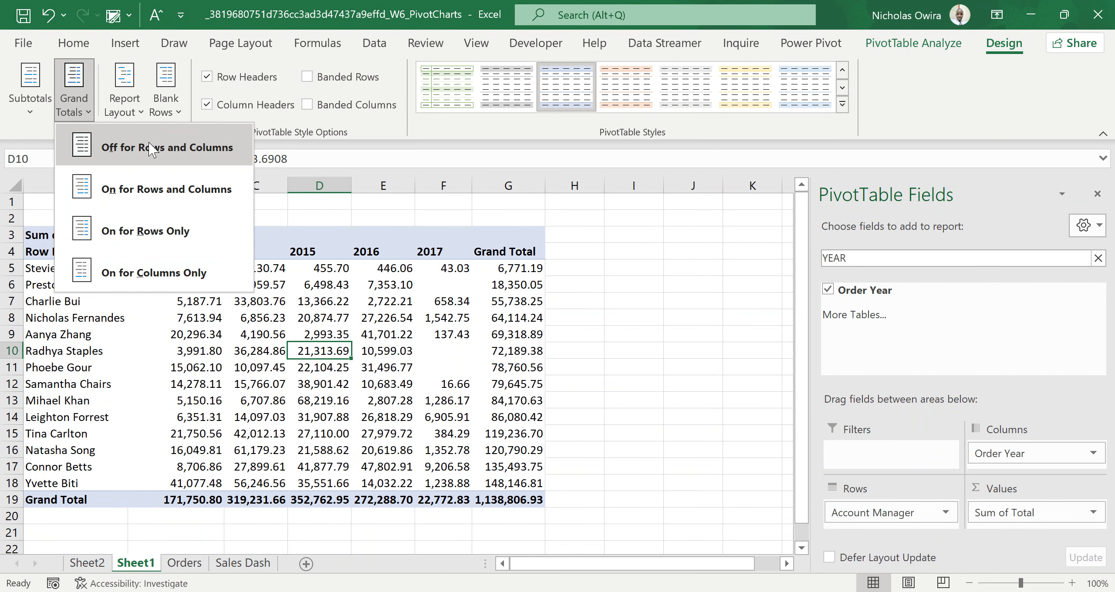
{"action": "left_click", "coordinate": [153, 153]}
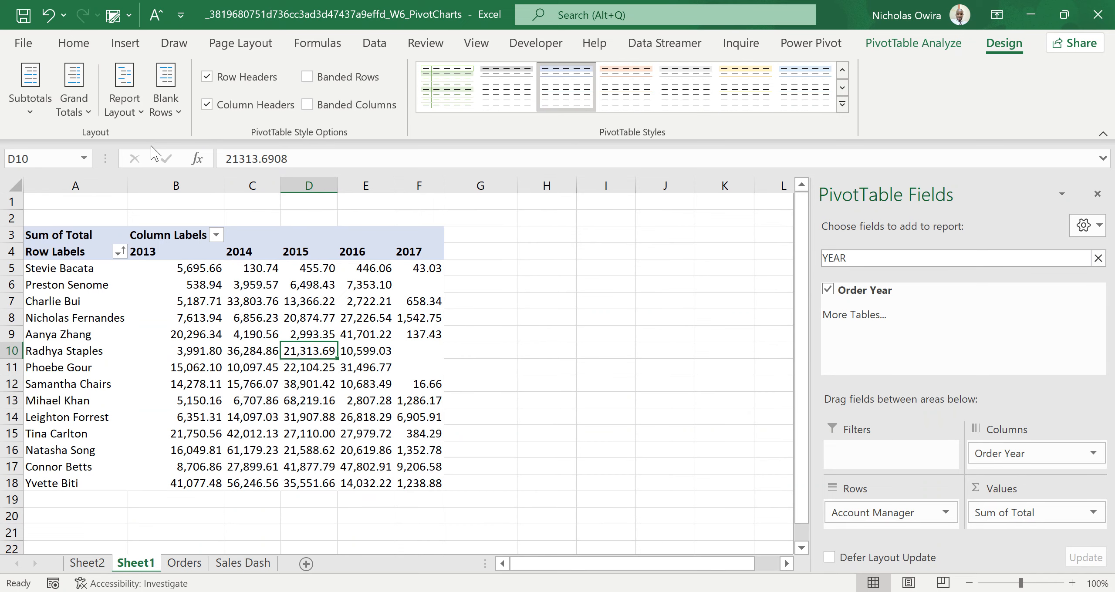
{"action": "left_click", "coordinate": [89, 113]}
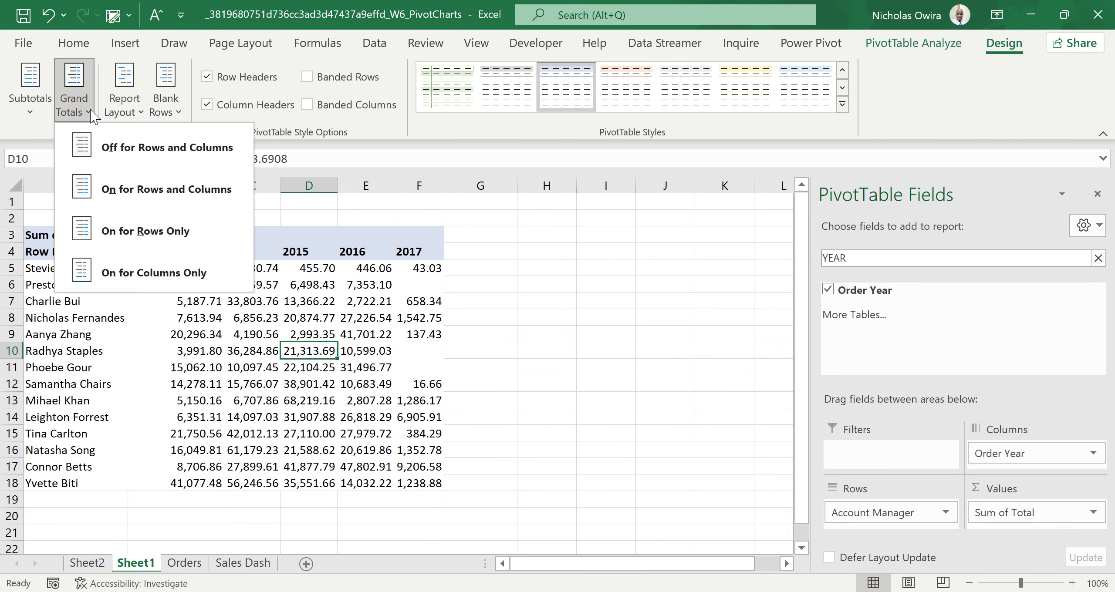
{"action": "left_click", "coordinate": [103, 190]}
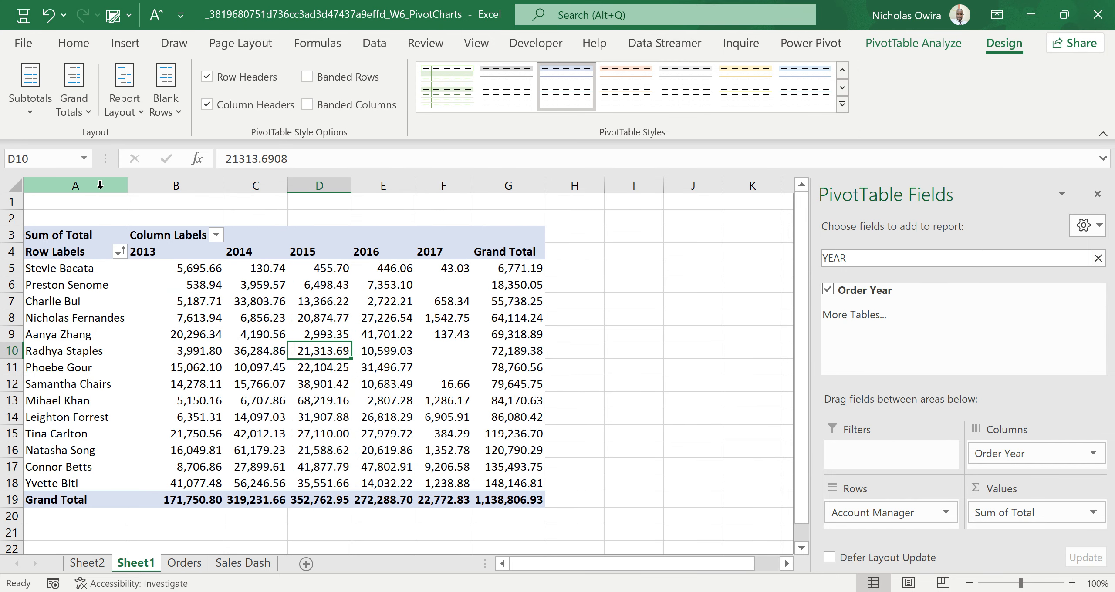
Try showing the pivot table's grand totals for rows only and for columns only
{"action": "left_click", "coordinate": [85, 109]}
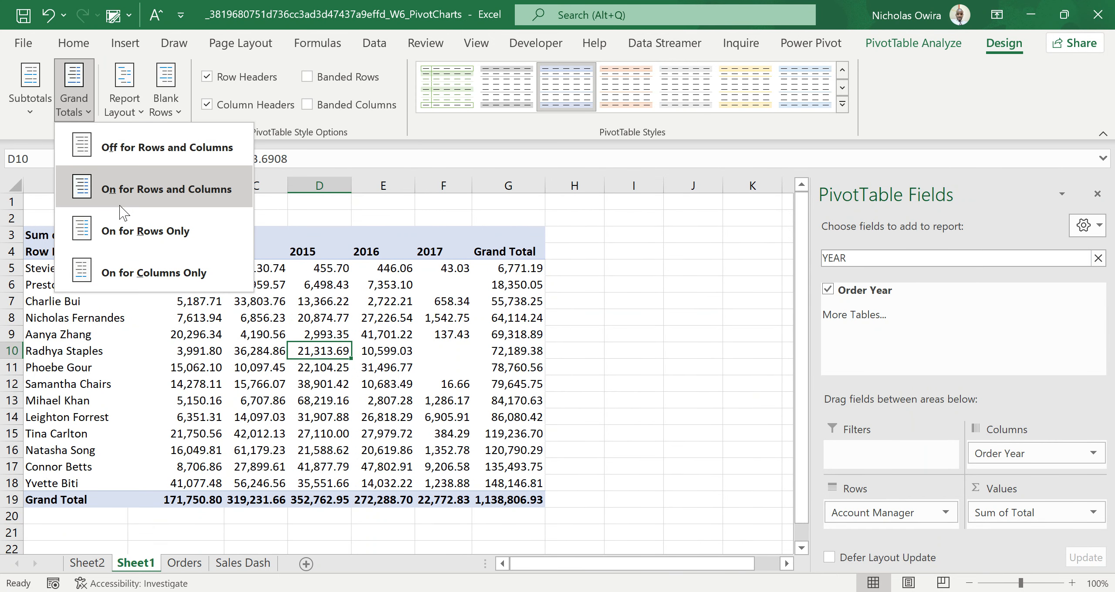
{"action": "left_click", "coordinate": [140, 233]}
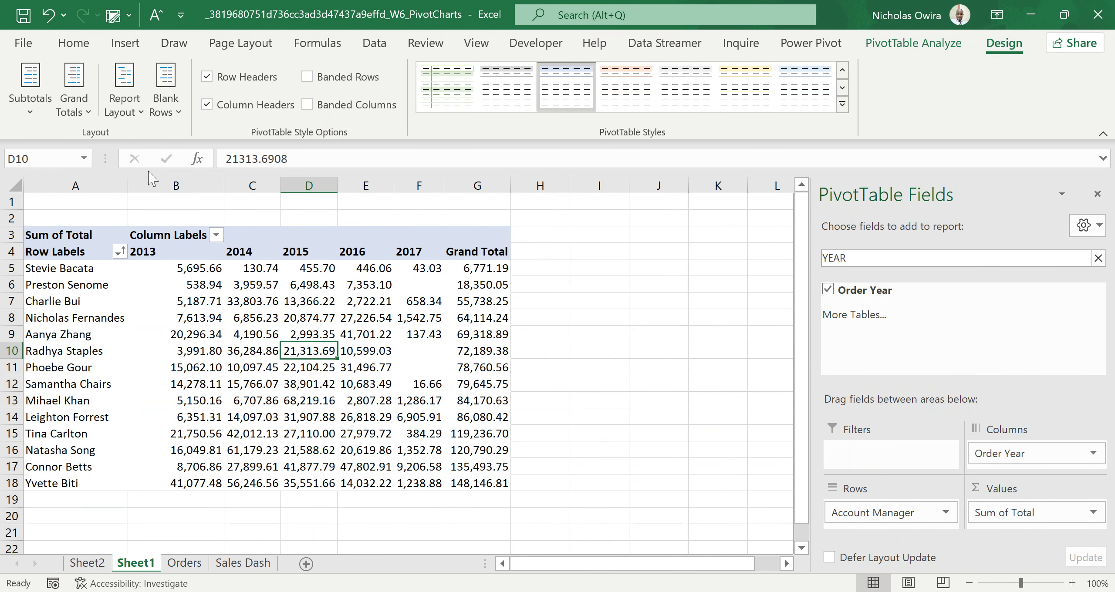
{"action": "left_click", "coordinate": [90, 115]}
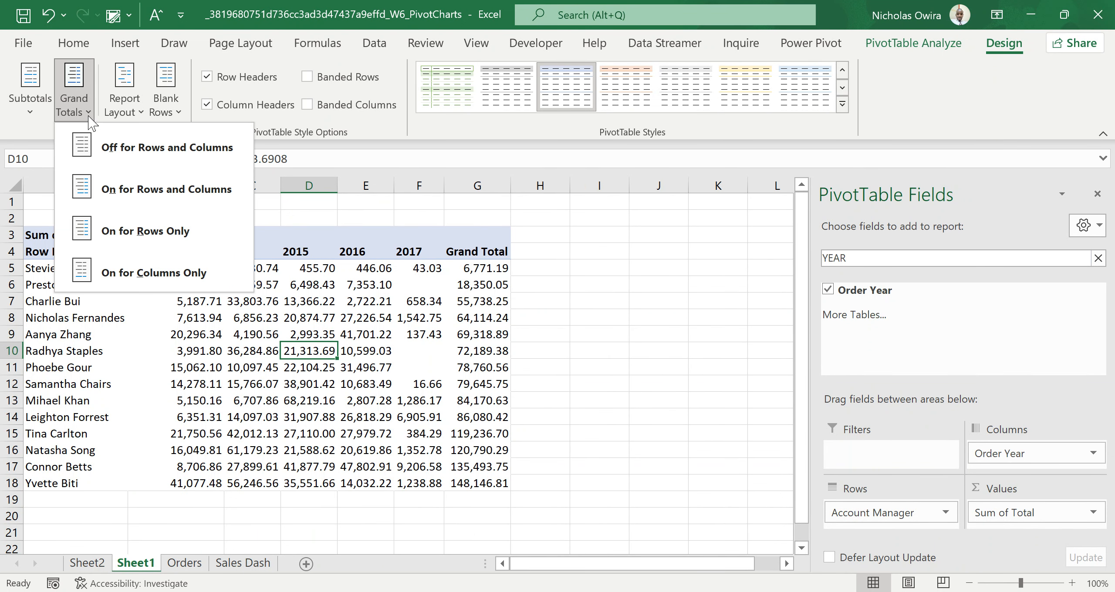
{"action": "left_click", "coordinate": [90, 273]}
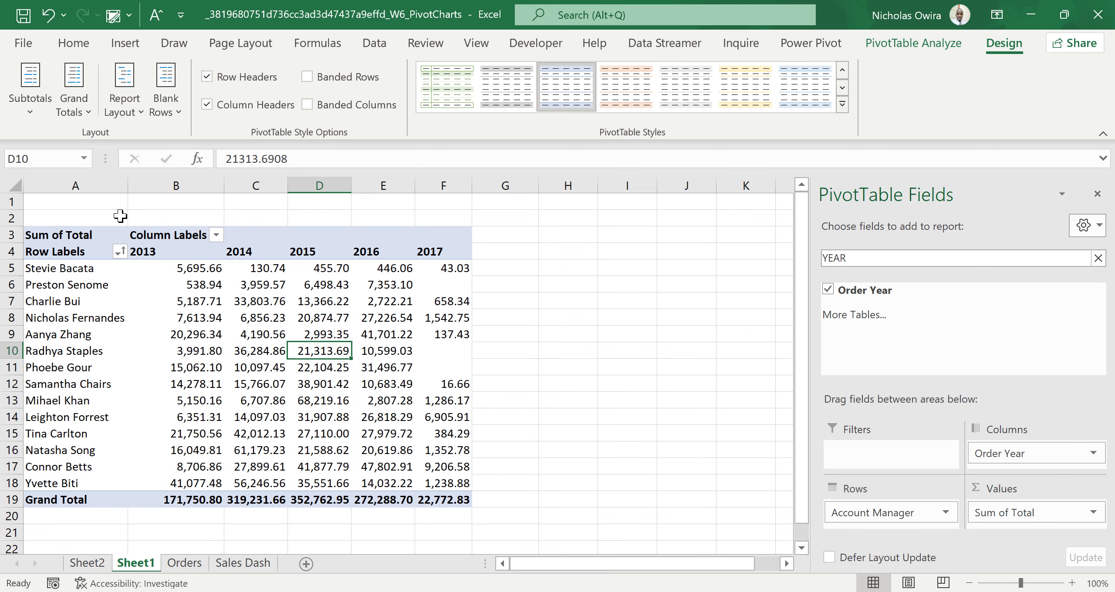
Turn grand totals on for rows and columns, and look over the subtotal options without applying any
{"action": "left_click", "coordinate": [88, 114]}
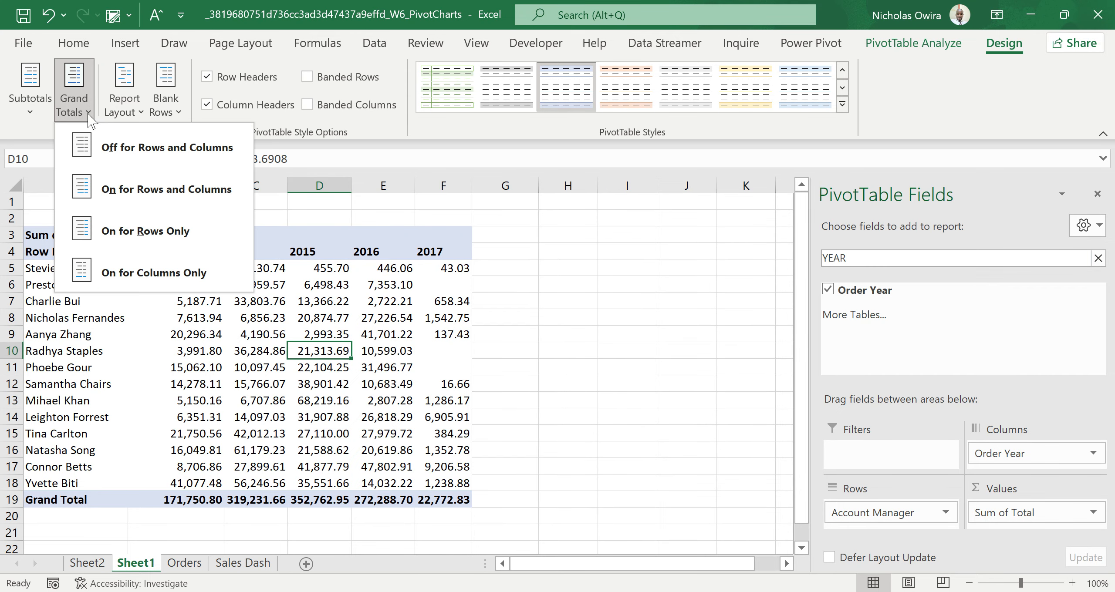
{"action": "left_click", "coordinate": [103, 190]}
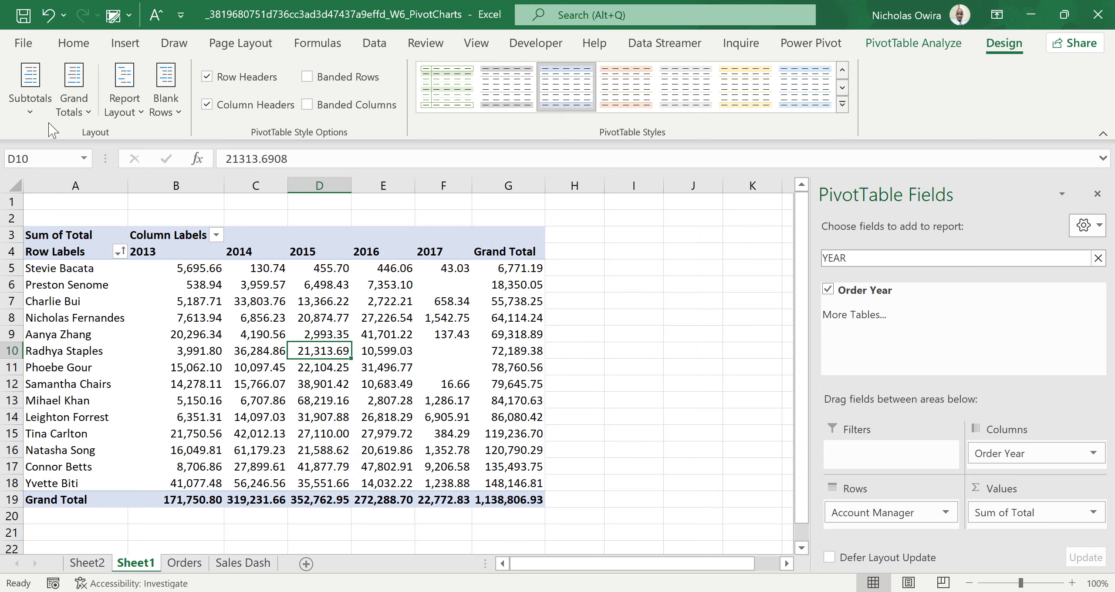
{"action": "left_click", "coordinate": [31, 113]}
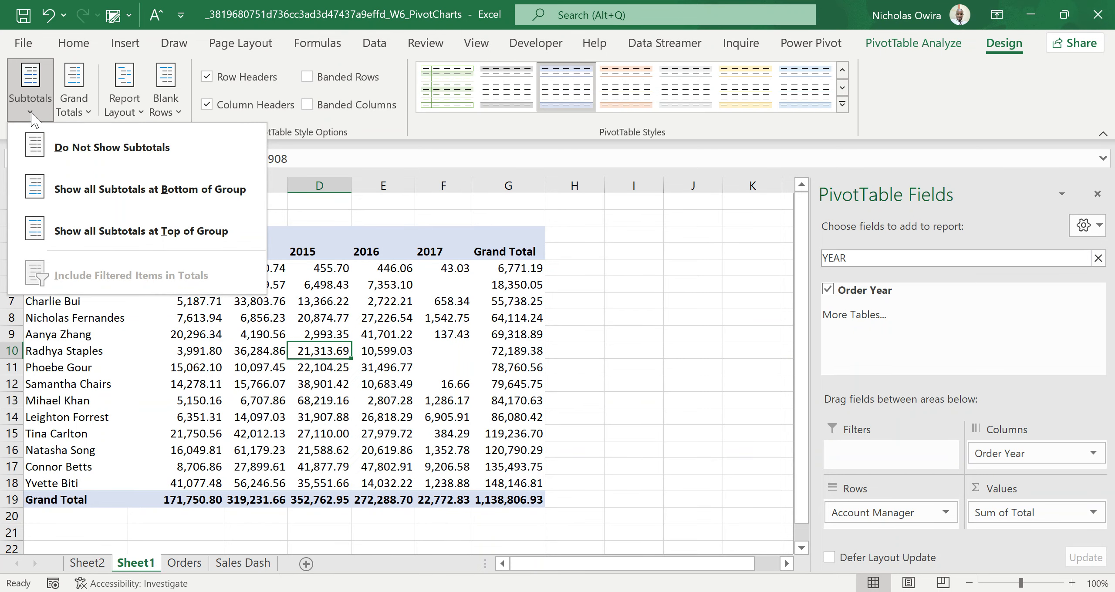
{"action": "left_click", "coordinate": [105, 308]}
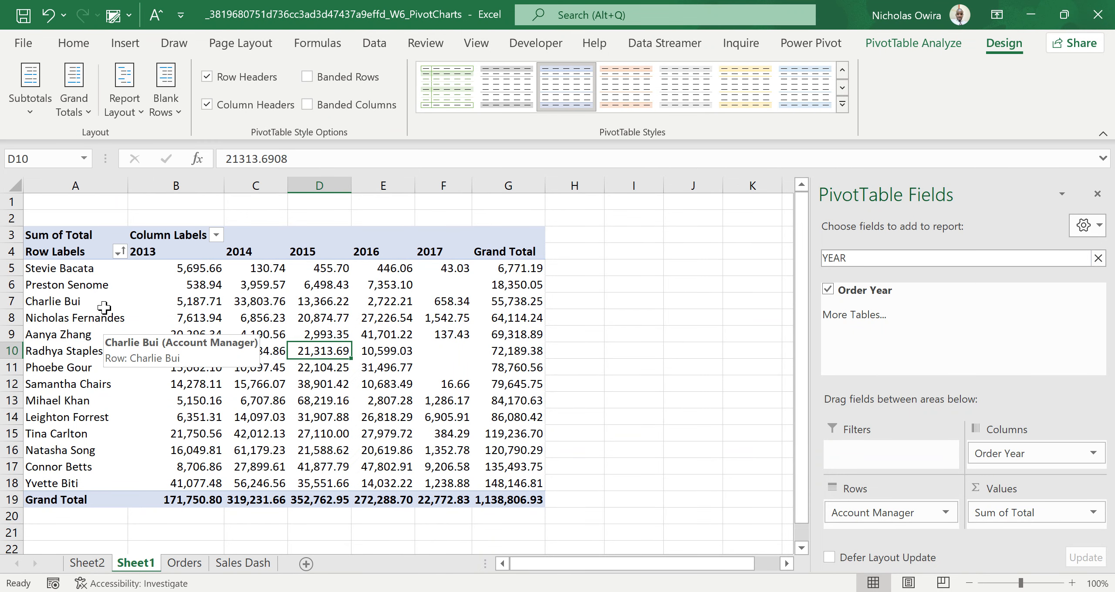
Apply Compact Form to the pivot table's report layout, and switch it to Outline Form
{"action": "left_click", "coordinate": [140, 116]}
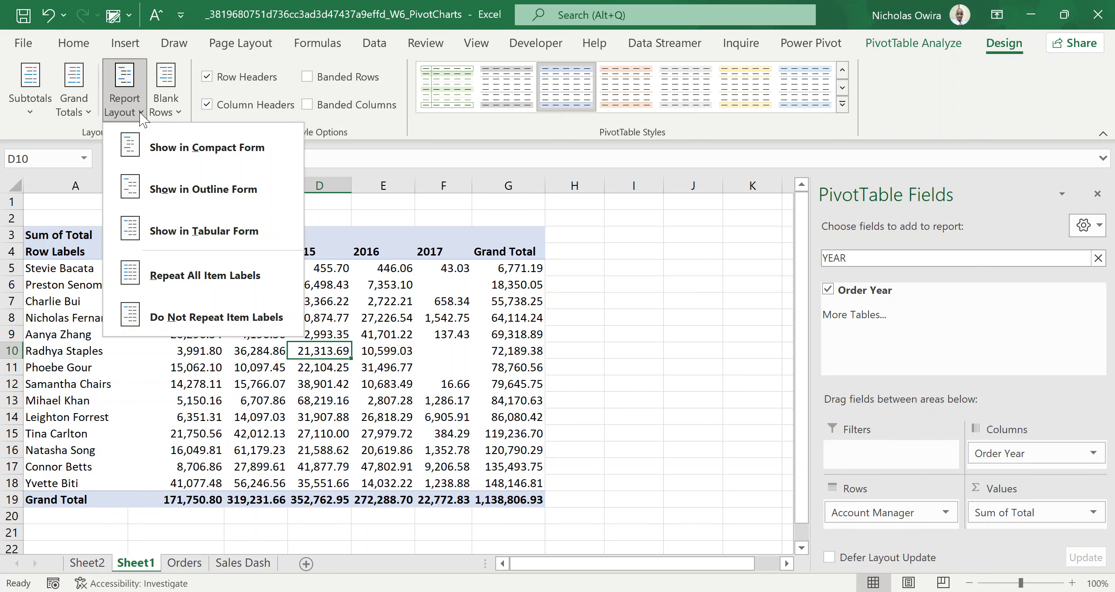
{"action": "left_click", "coordinate": [187, 155]}
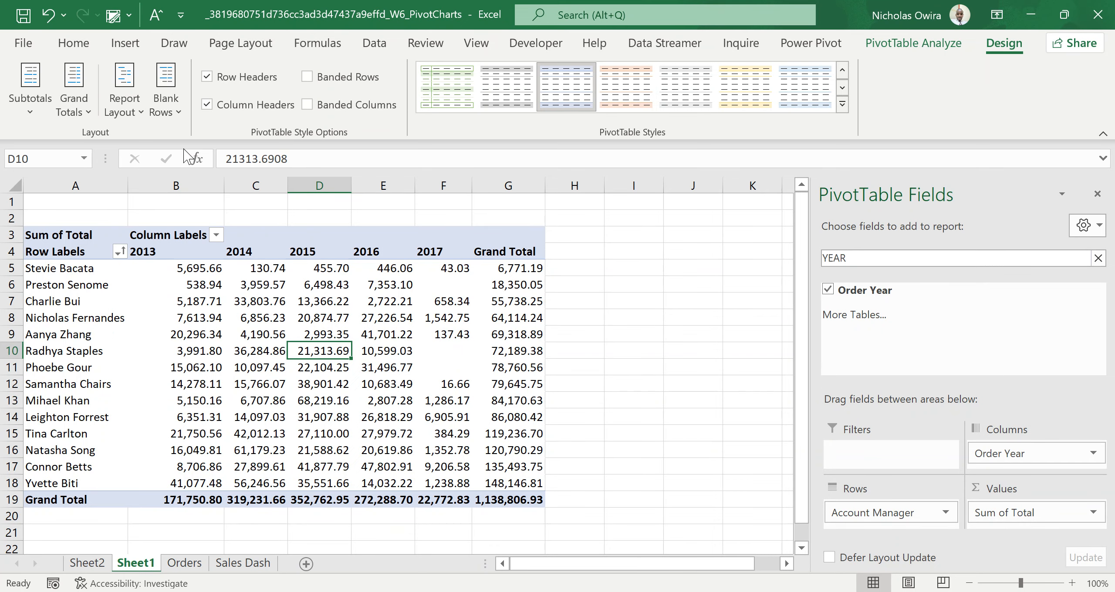
{"action": "left_click", "coordinate": [139, 110]}
{"action": "left_click", "coordinate": [139, 110]}
{"action": "left_click", "coordinate": [140, 110]}
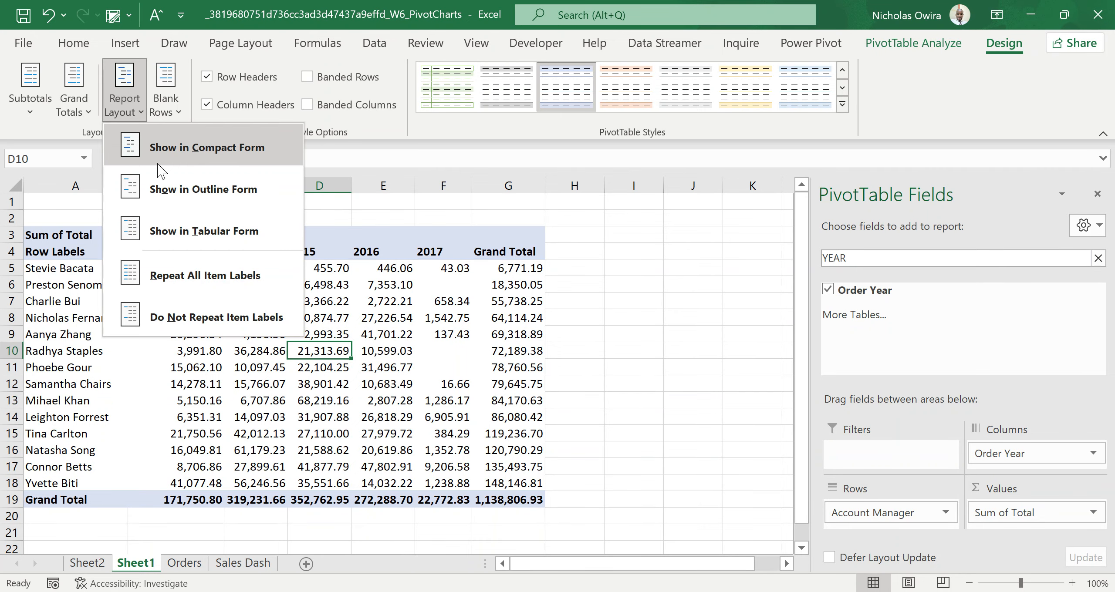
{"action": "left_click", "coordinate": [171, 191]}
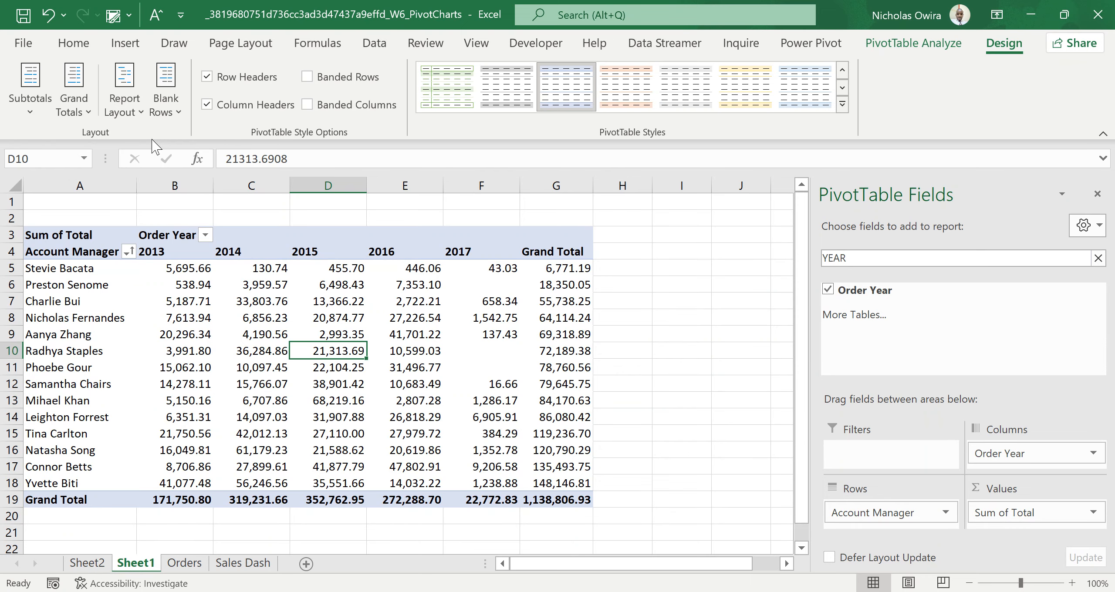
Show the pivot table in Tabular Form with all item labels repeated
{"action": "left_click", "coordinate": [140, 110]}
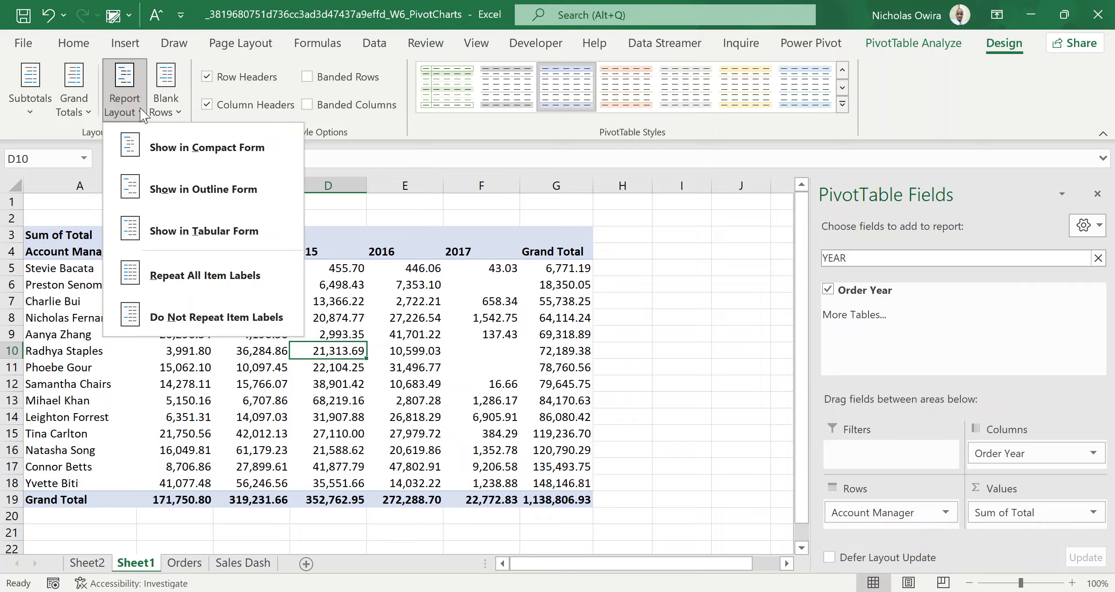
{"action": "left_click", "coordinate": [165, 235]}
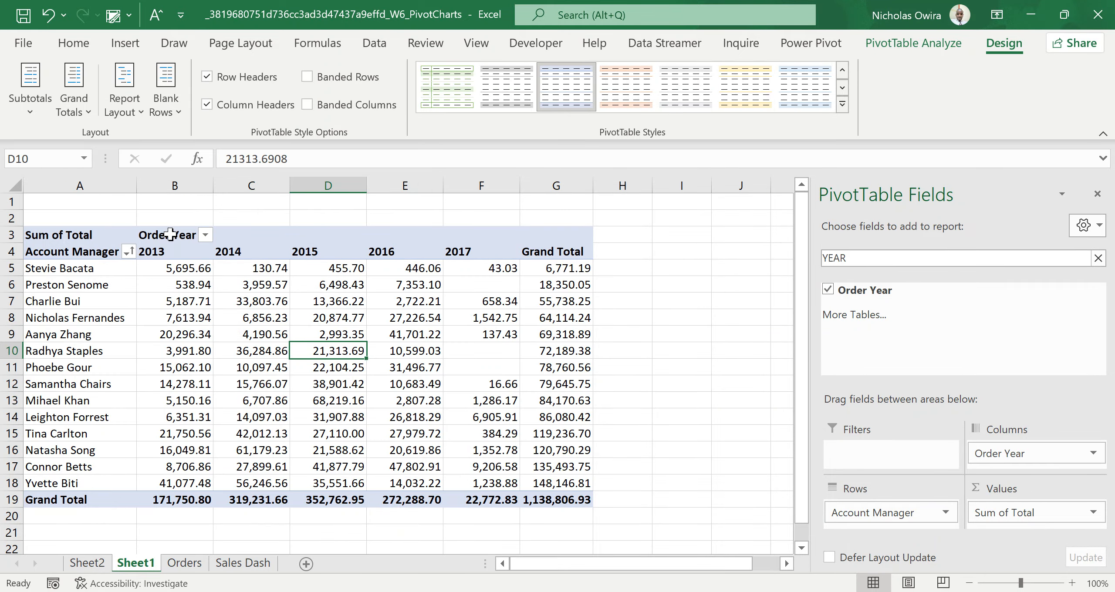
{"action": "left_click", "coordinate": [142, 116]}
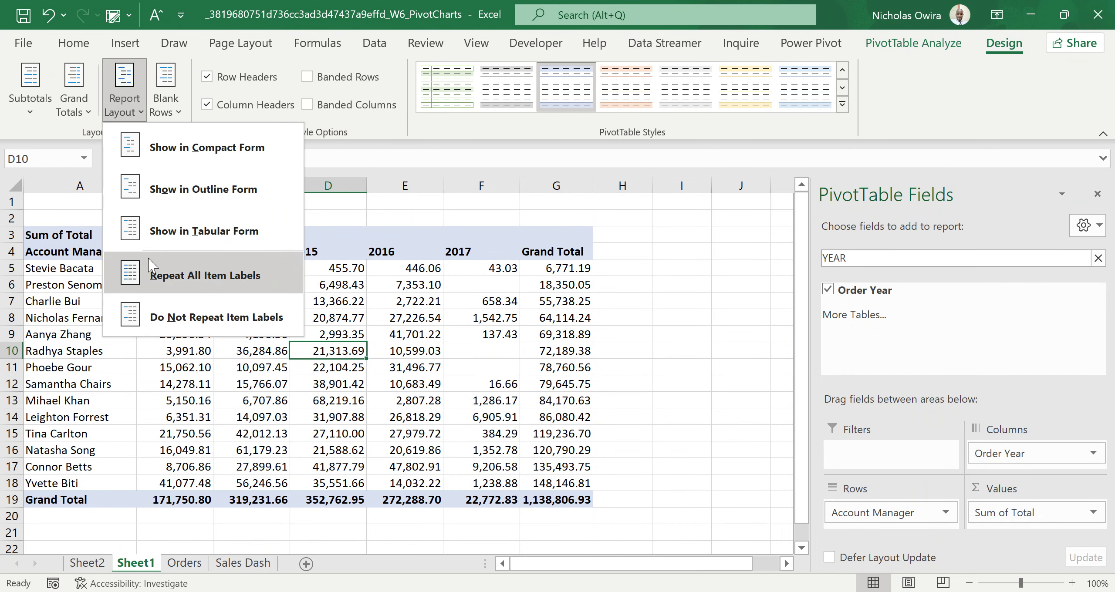
{"action": "left_click", "coordinate": [152, 268]}
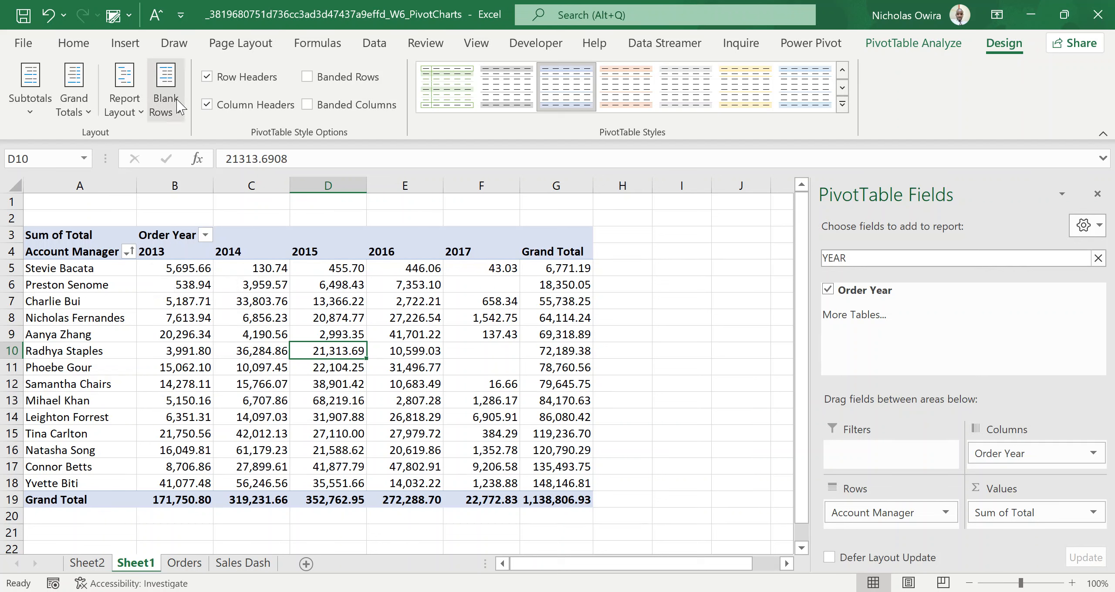
Set the pivot table to not repeat item labels and return its report layout to Compact Form
{"action": "left_click", "coordinate": [143, 109]}
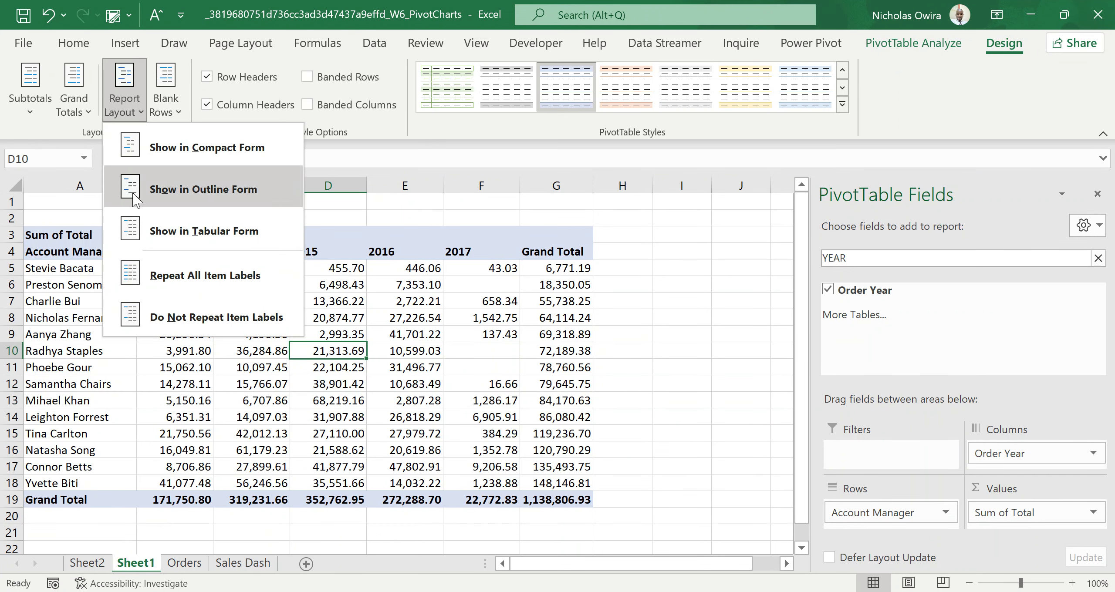
{"action": "left_click", "coordinate": [150, 317]}
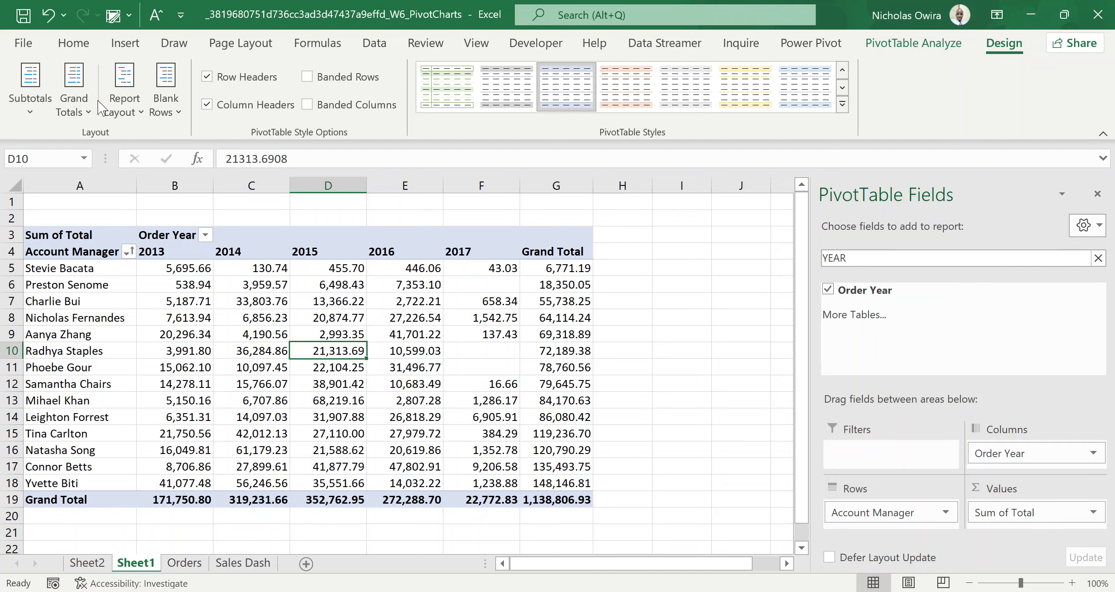
{"action": "left_click", "coordinate": [137, 111]}
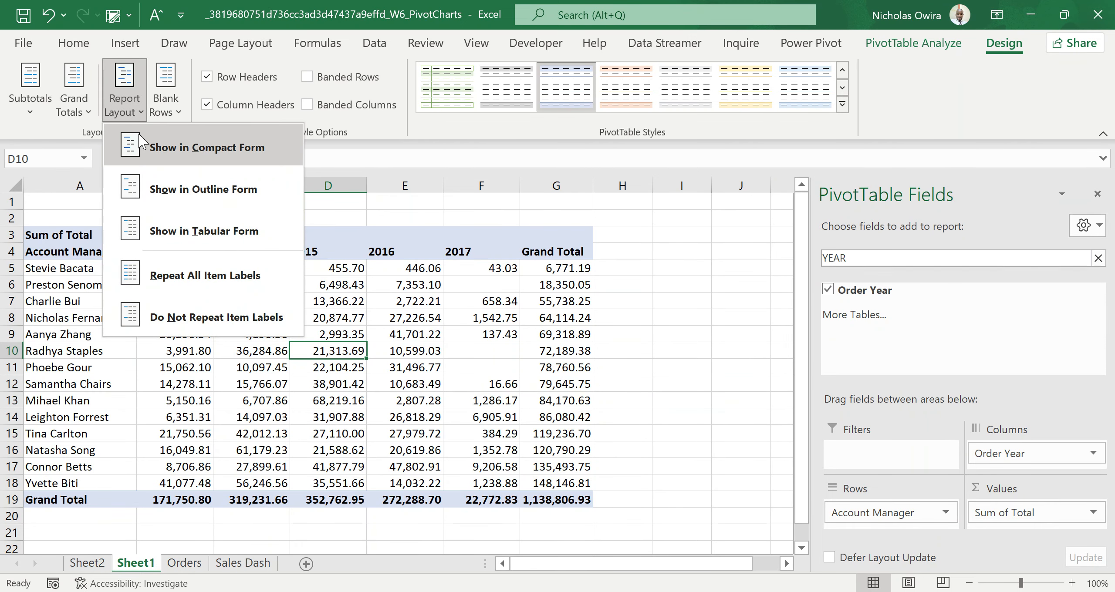
{"action": "left_click", "coordinate": [142, 147]}
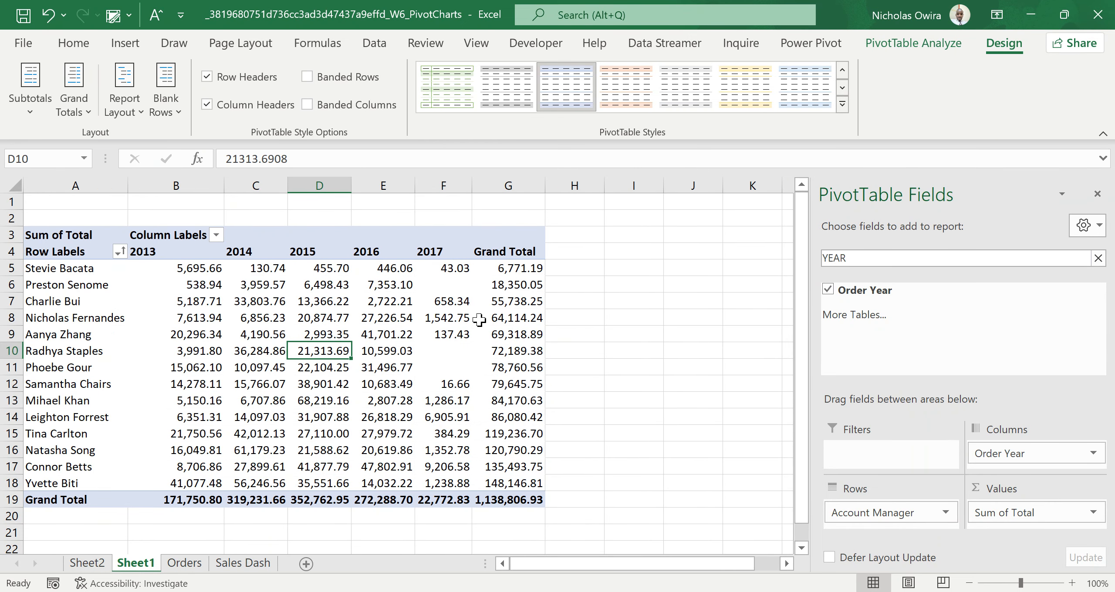
Select a grand total cell in the pivot table and remove the Sum of Total field from the values
{"action": "mouse_move", "coordinate": [479, 320]}
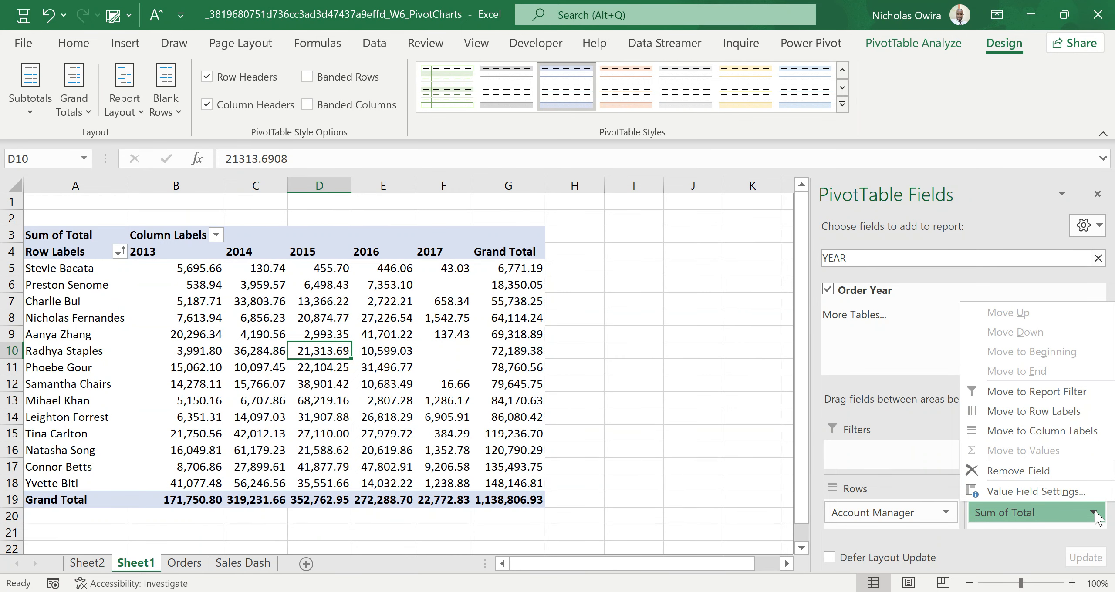
{"action": "left_click", "coordinate": [749, 386]}
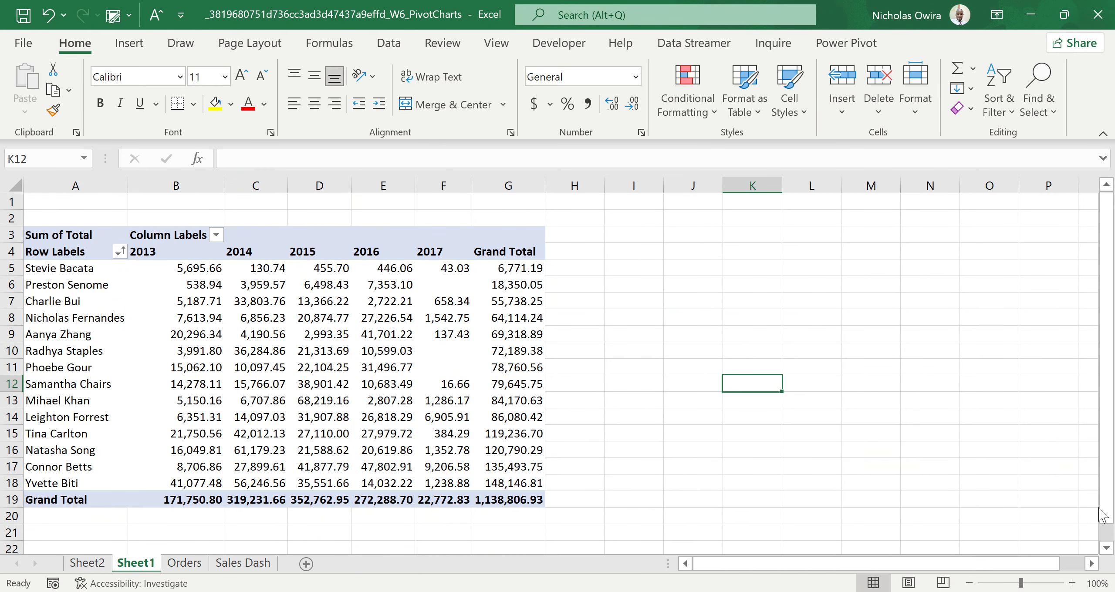
{"action": "left_click", "coordinate": [498, 321]}
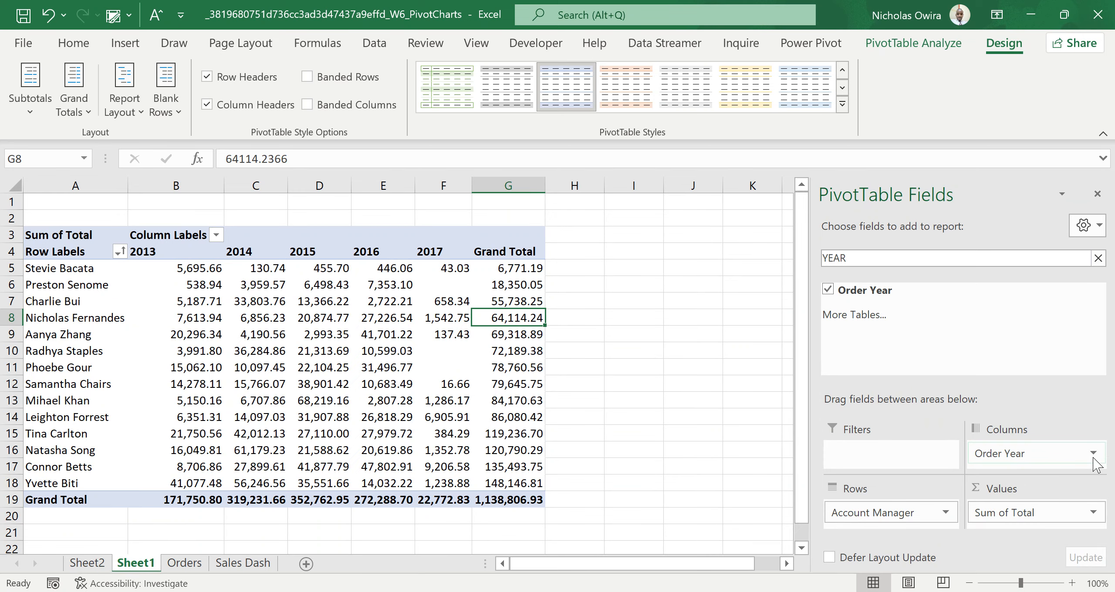
{"action": "left_click", "coordinate": [1093, 513]}
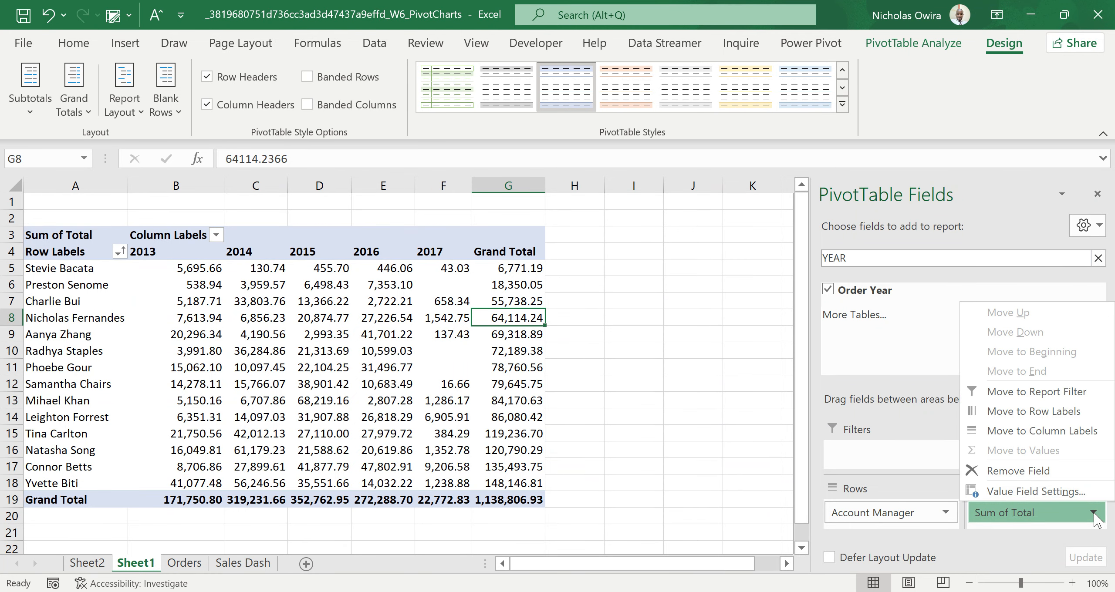
{"action": "left_click", "coordinate": [1030, 475]}
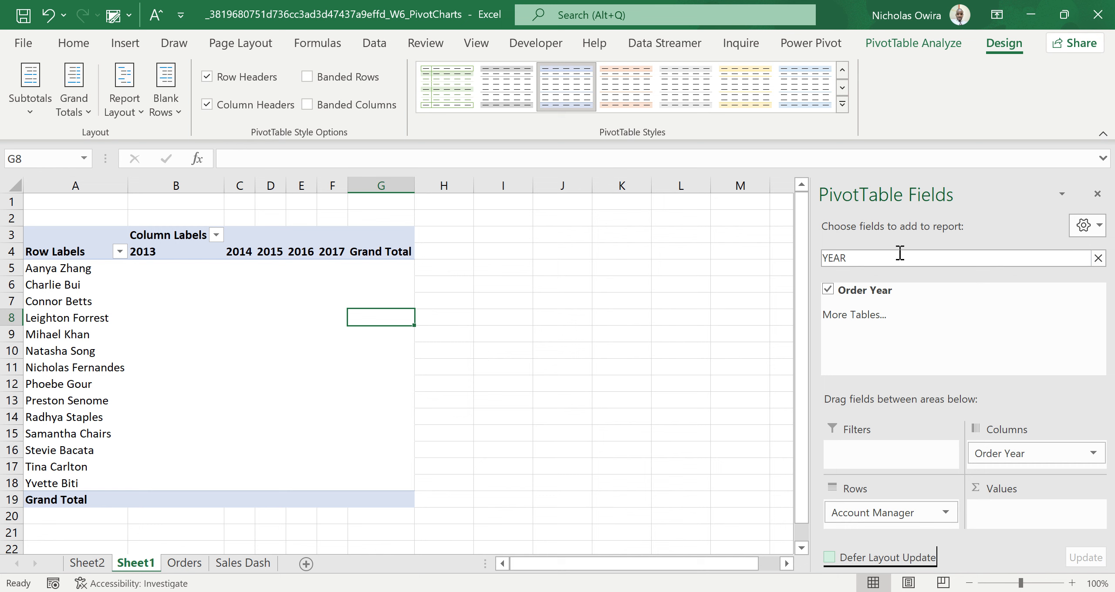
Replace the field search with TOTA and add the Total field back to the pivot table's values
{"action": "left_click", "coordinate": [1098, 257]}
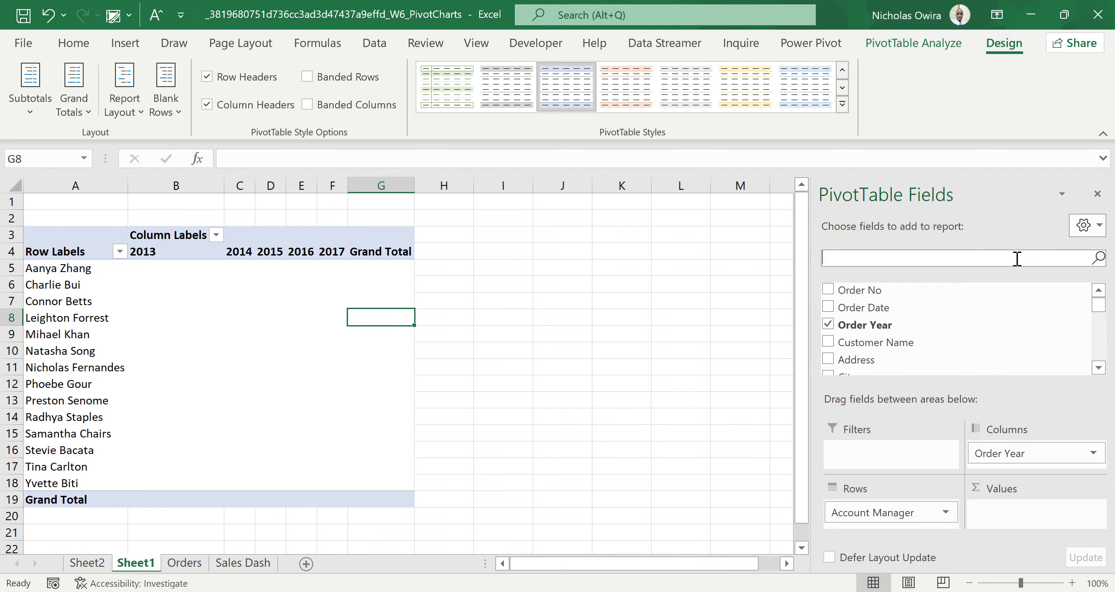
{"action": "type", "text": "TOTA"}
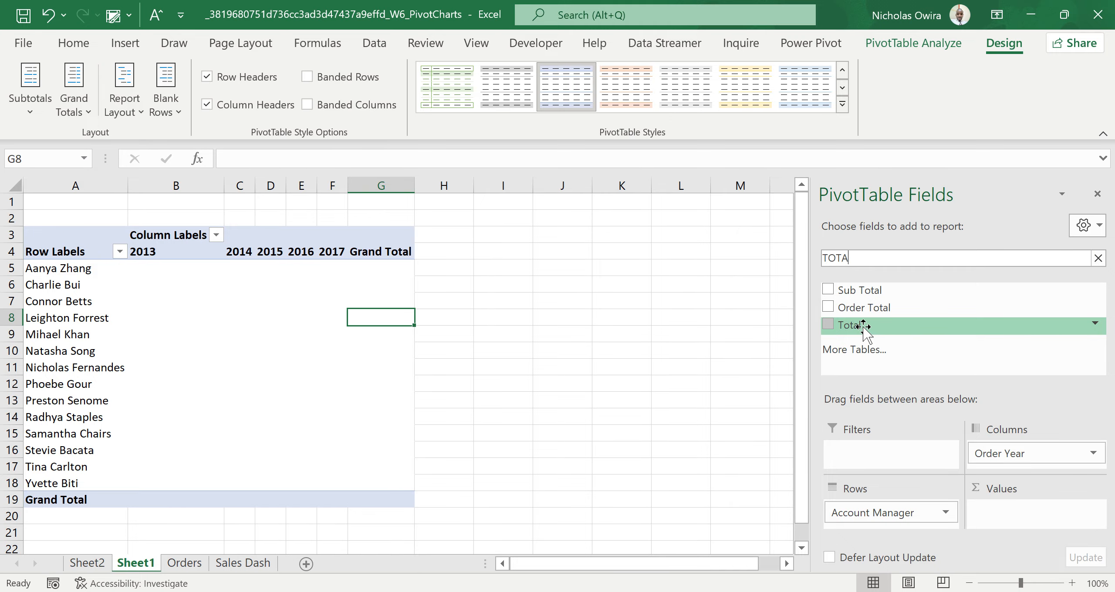
{"action": "left_click", "coordinate": [827, 324]}
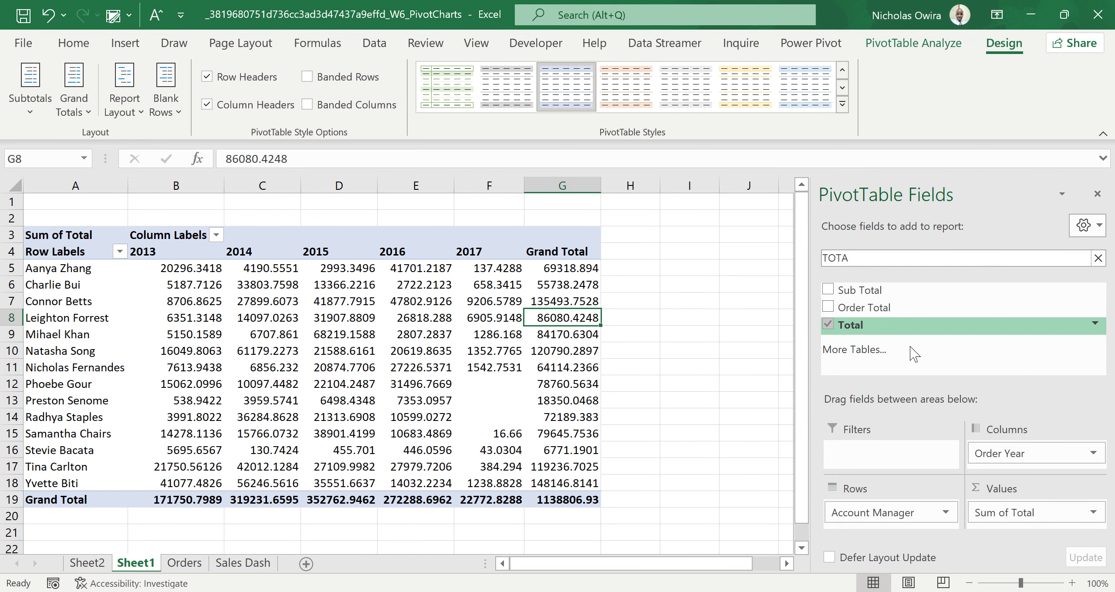
Move the Sum of Total field from the values to the report filter and look through the list of totals in its filter
{"action": "left_click", "coordinate": [1093, 514]}
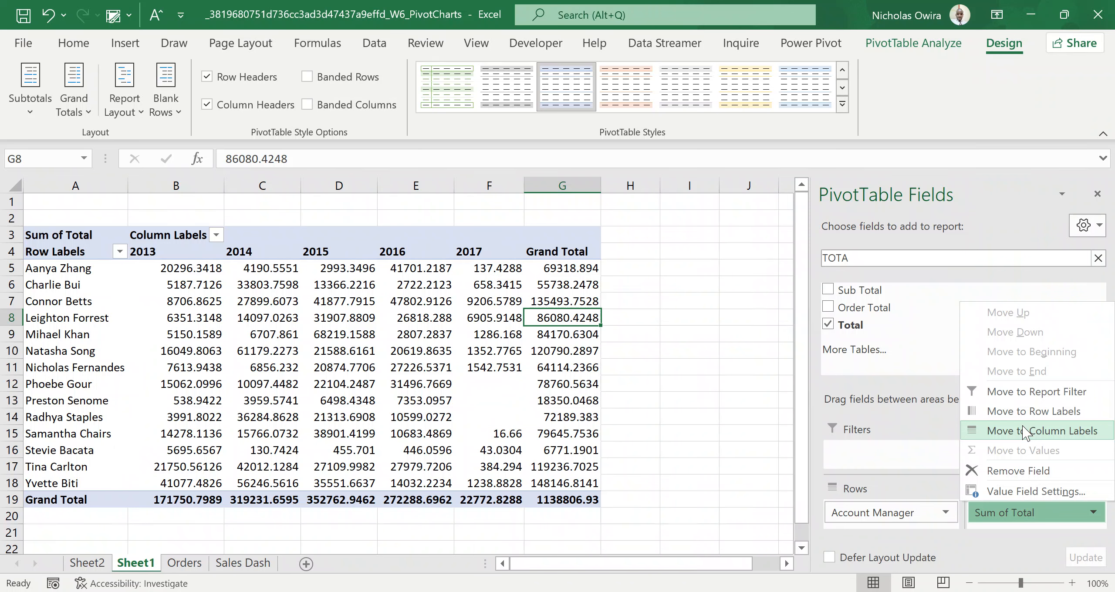
{"action": "left_click", "coordinate": [1008, 394]}
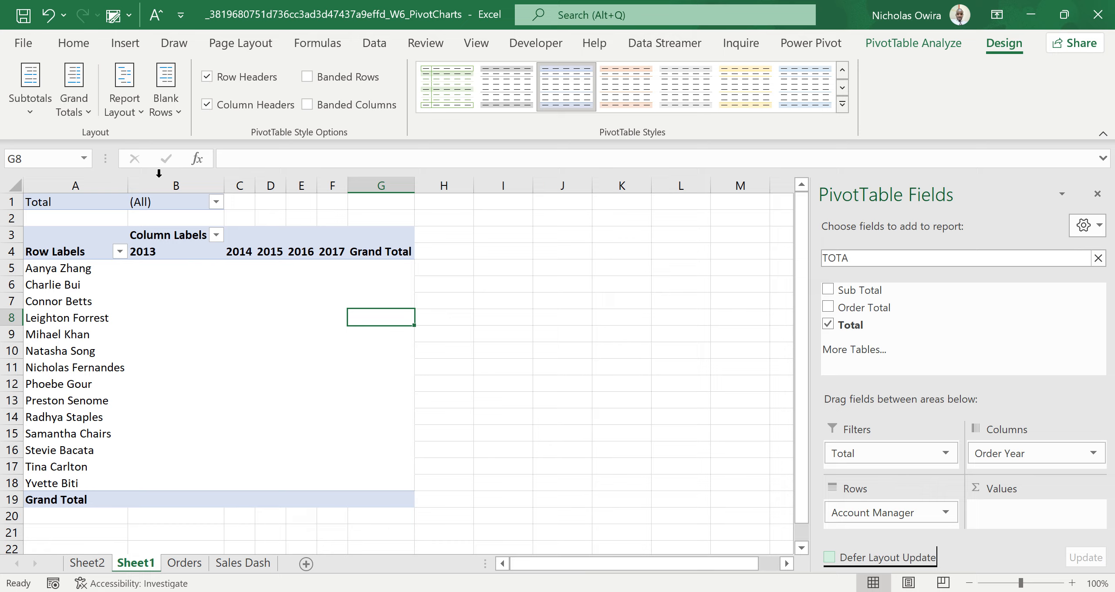
{"action": "left_click", "coordinate": [216, 202]}
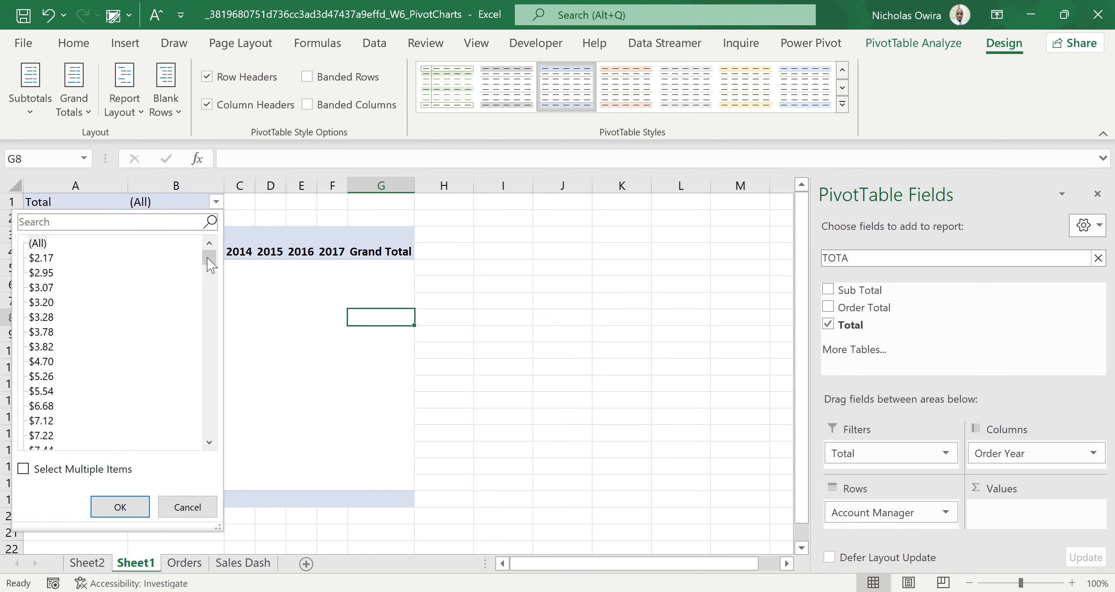
{"action": "left_click_drag", "start_coordinate": [211, 264], "coordinate": [226, 442]}
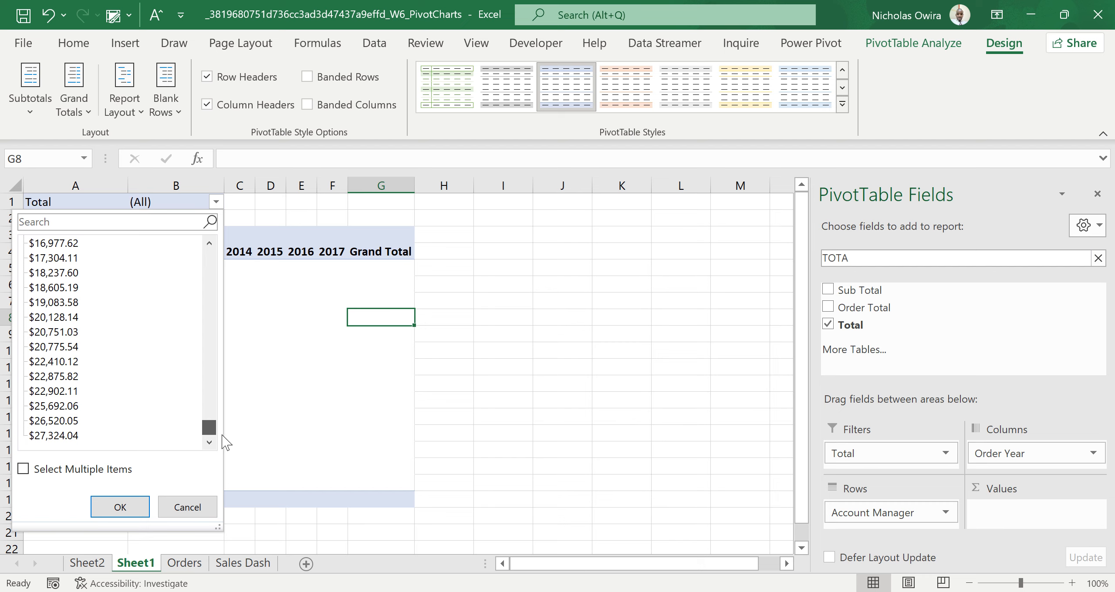
{"action": "left_click", "coordinate": [270, 424]}
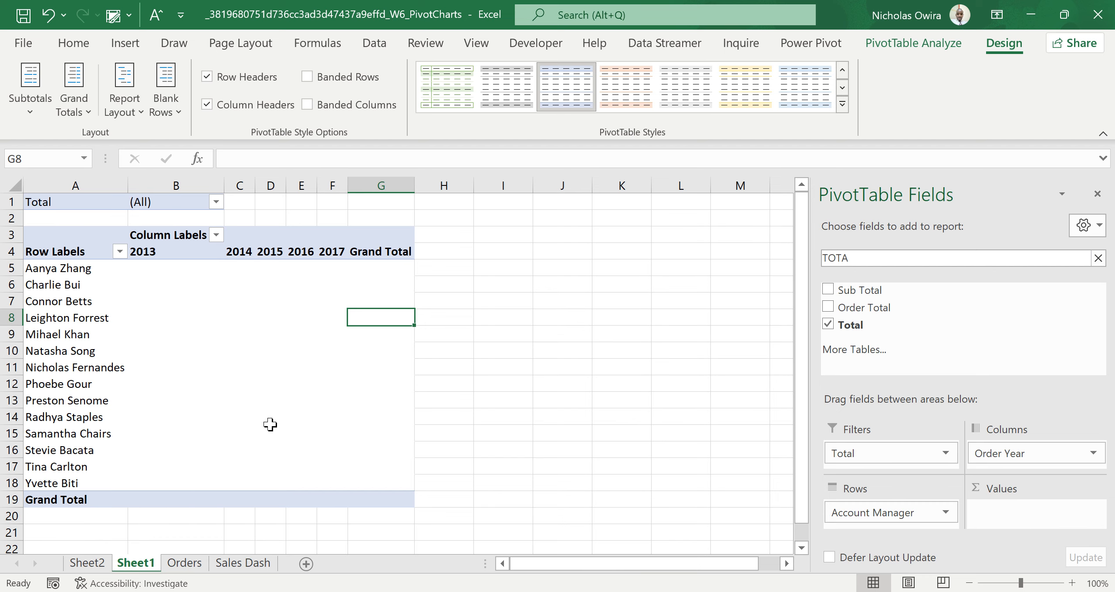
Move the Total field from the report filter back to the pivot table's values
{"action": "left_click", "coordinate": [946, 454]}
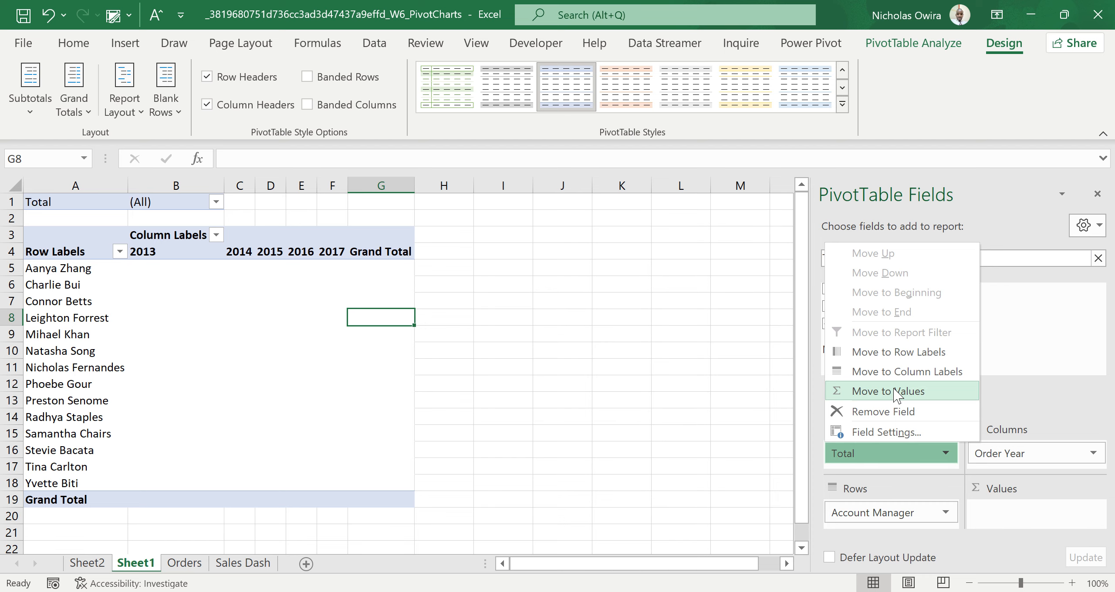
{"action": "left_click", "coordinate": [894, 393]}
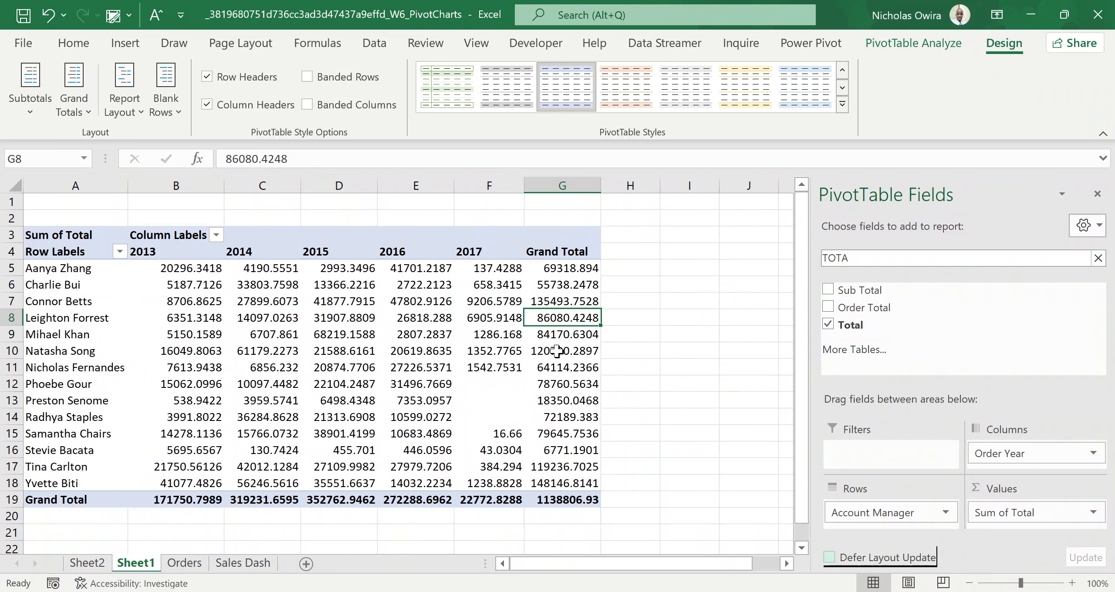
Format the pivot table's Sum of Total values as Number with 2 decimal places and a thousands separator
{"action": "mouse_move", "coordinate": [344, 327]}
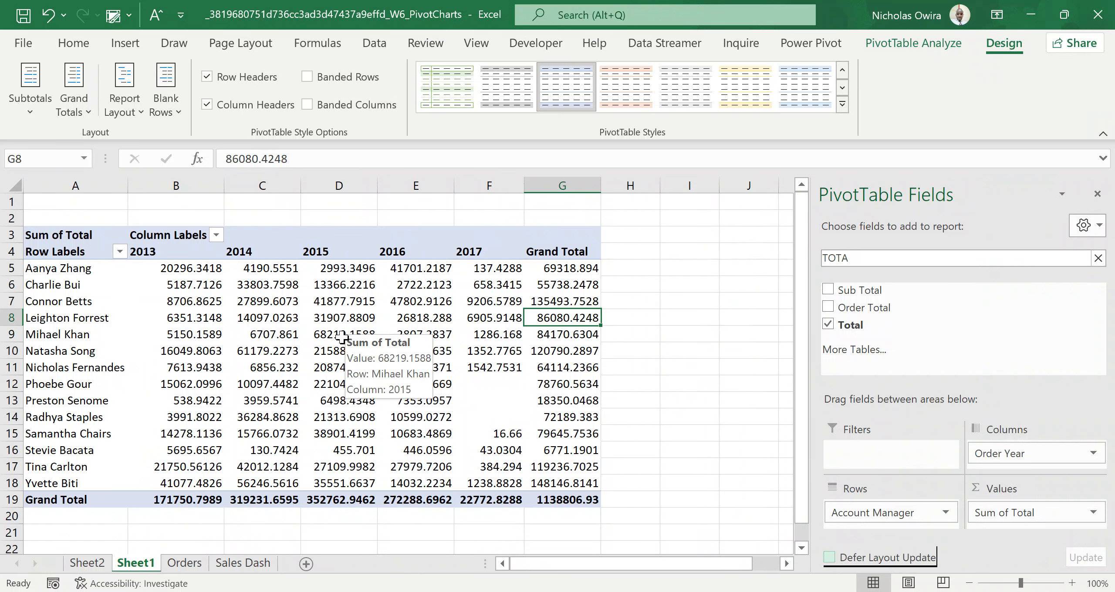
{"action": "left_click", "coordinate": [341, 337]}
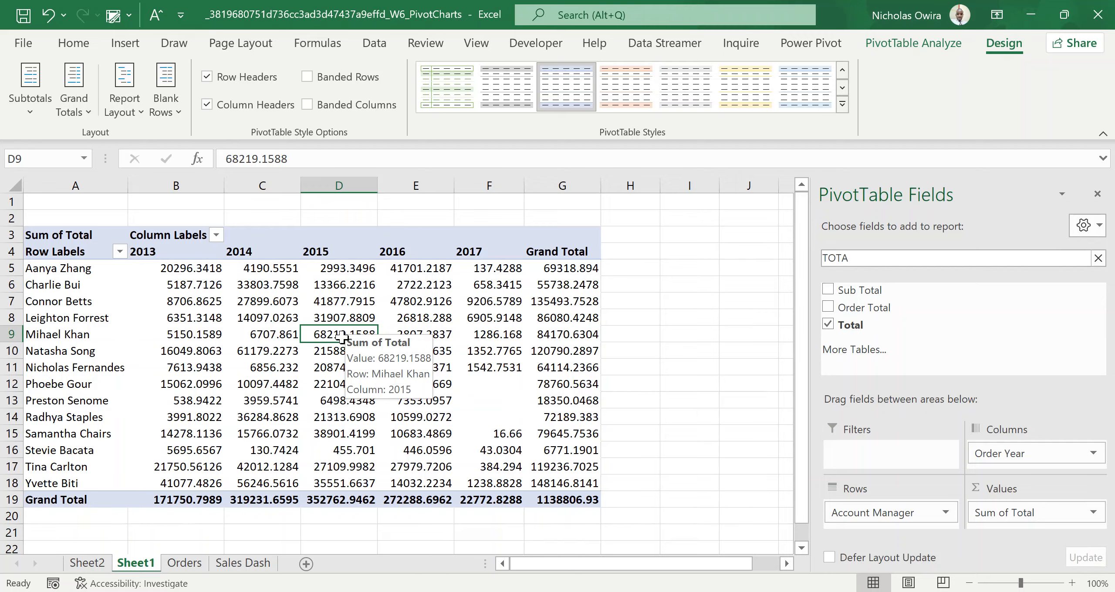
{"action": "right_click", "coordinate": [342, 337]}
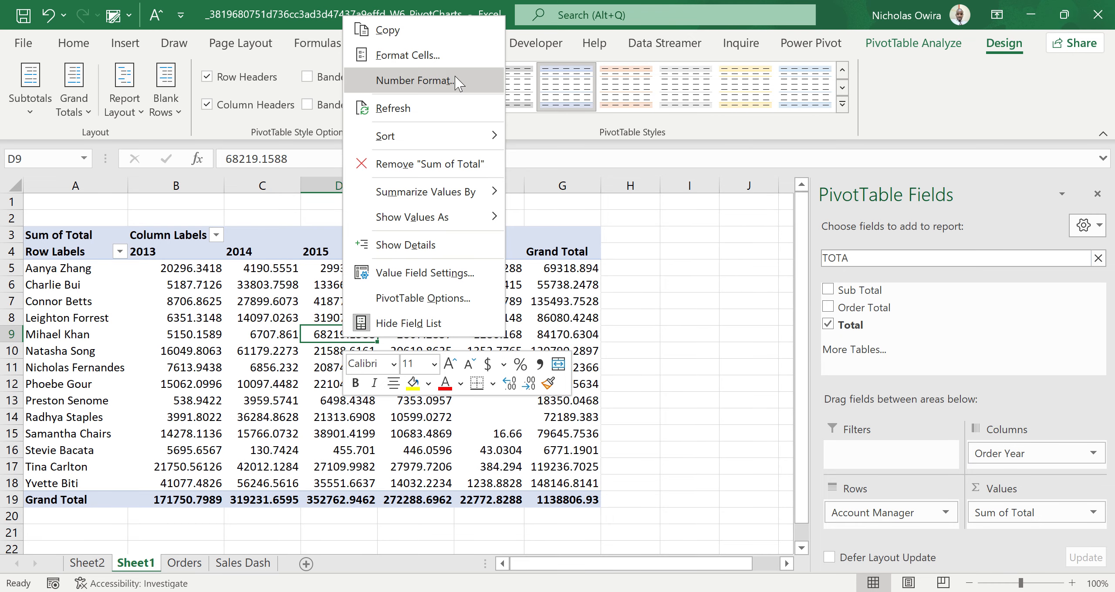
{"action": "left_click", "coordinate": [436, 90]}
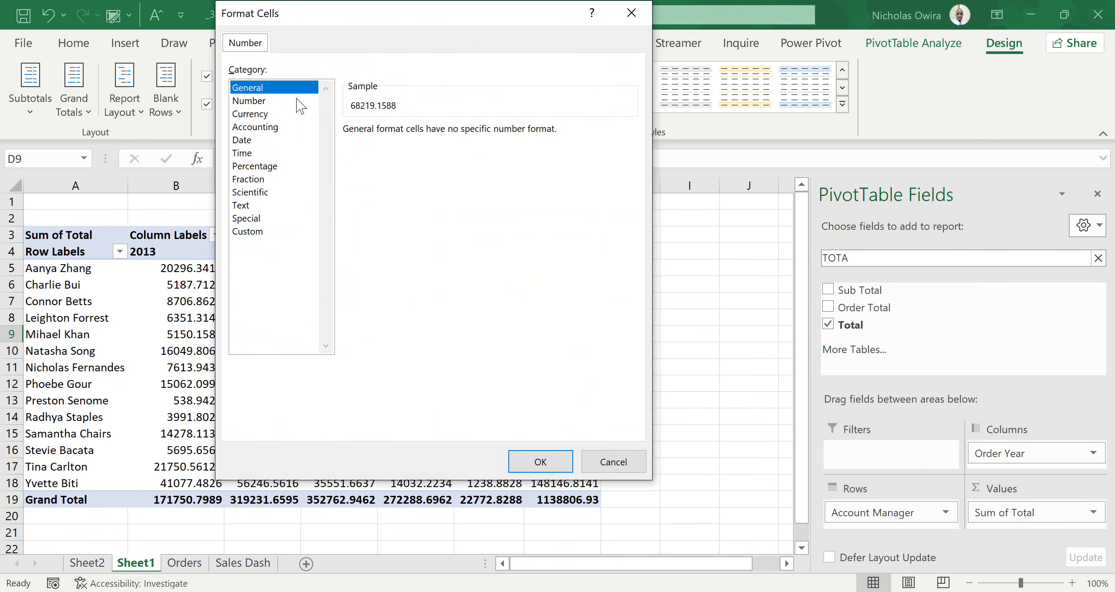
{"action": "left_click", "coordinate": [249, 102]}
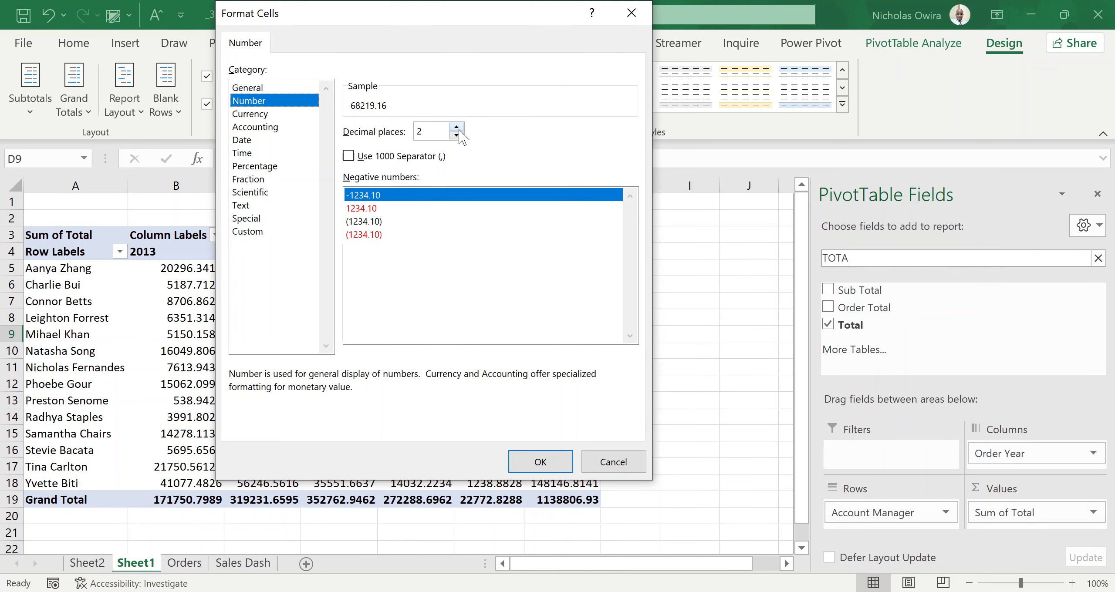
{"action": "left_click", "coordinate": [350, 157]}
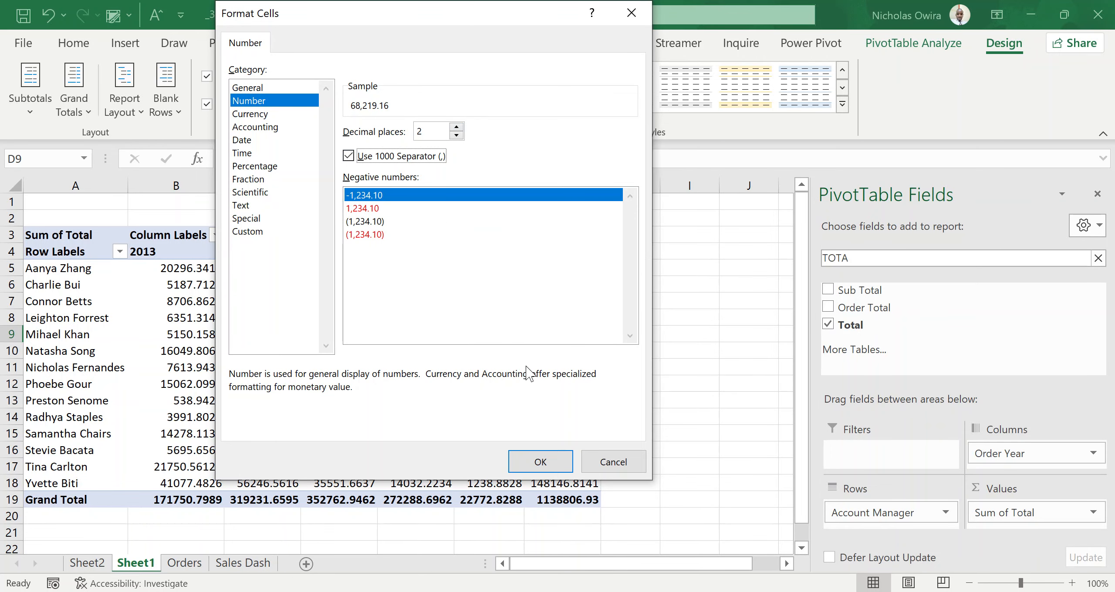
{"action": "left_click", "coordinate": [542, 459]}
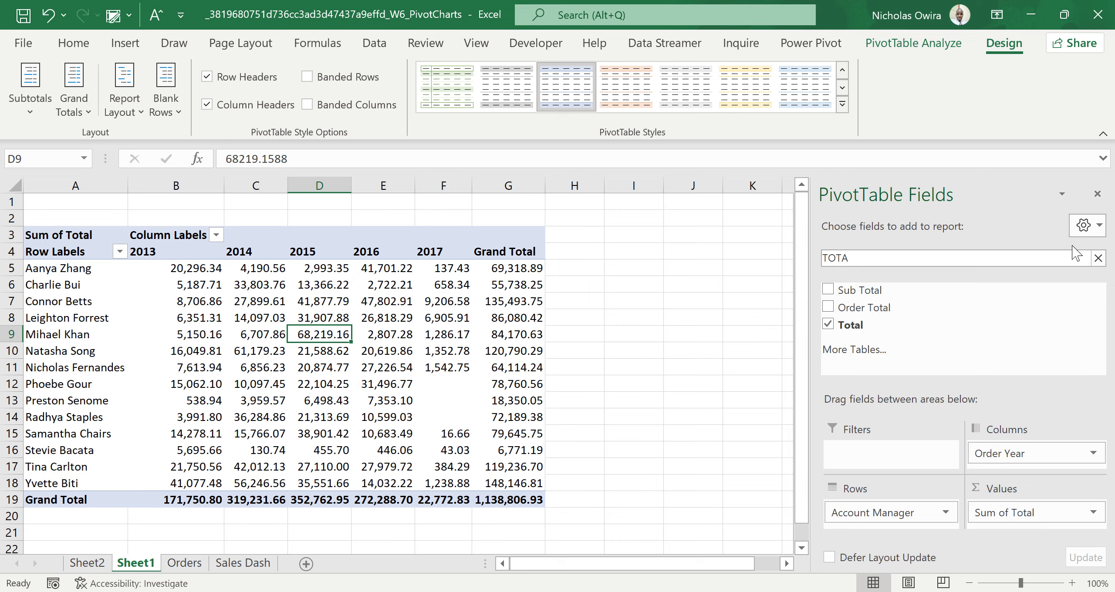
Replace the field search with CITY and add the City field to the pivot table's filters
{"action": "left_click", "coordinate": [1098, 259]}
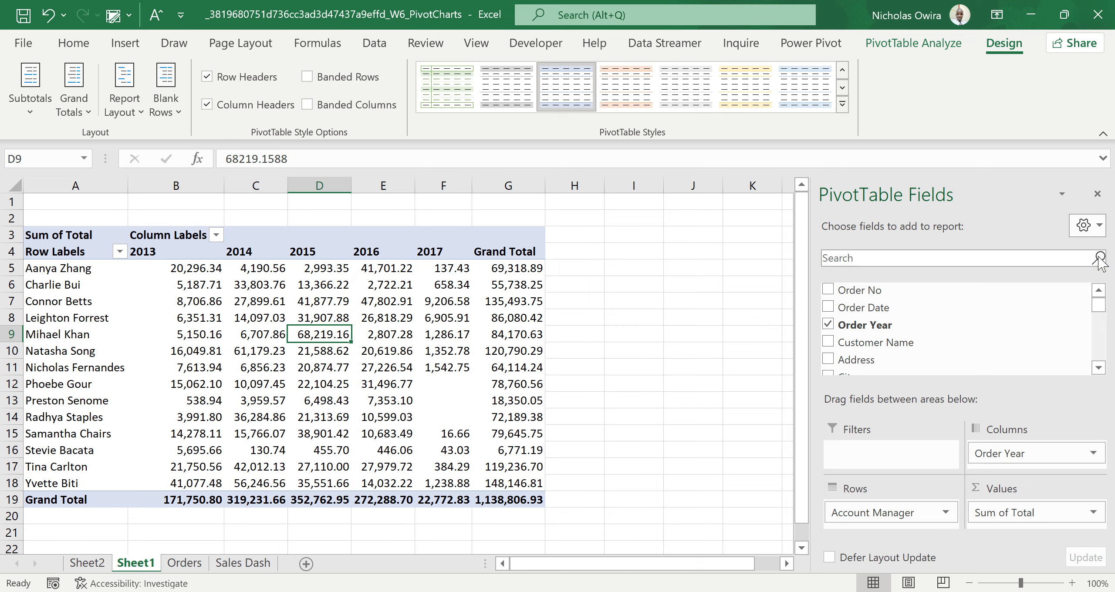
{"action": "left_click", "coordinate": [1051, 256]}
{"action": "type", "text": "CITY"}
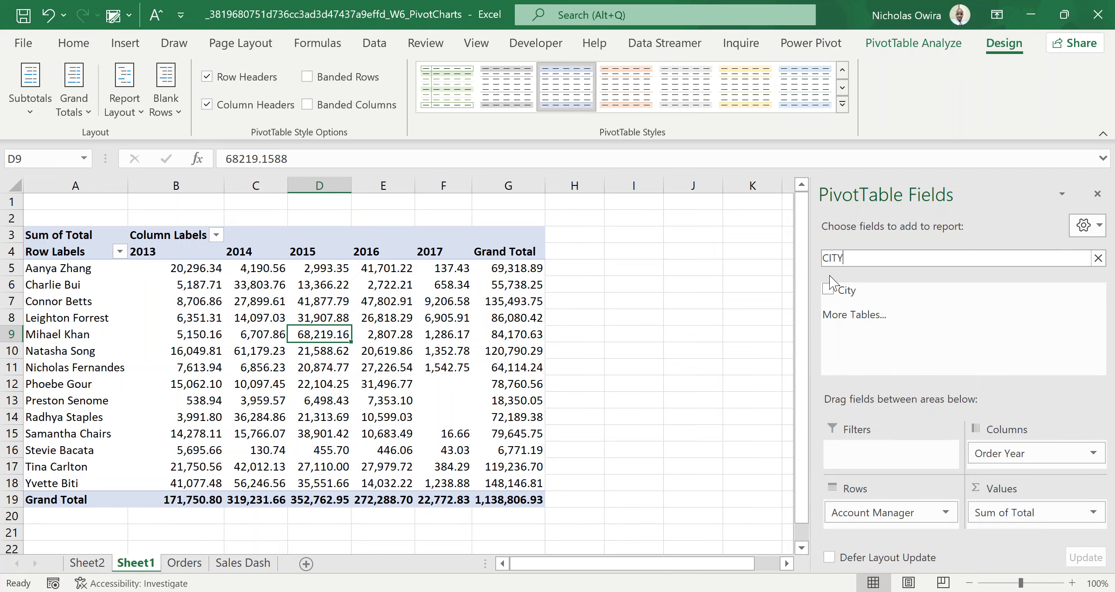
{"action": "left_click_drag", "start_coordinate": [847, 291], "coordinate": [868, 455]}
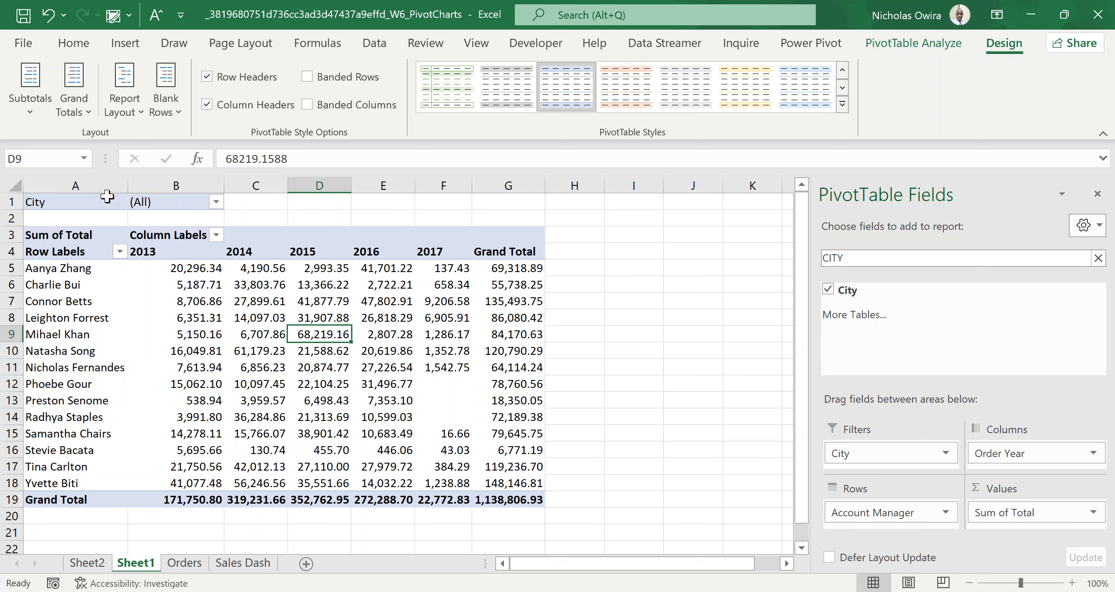
Allow multiple items in the City report filter and limit it to Melbourne only
{"action": "left_click", "coordinate": [216, 203]}
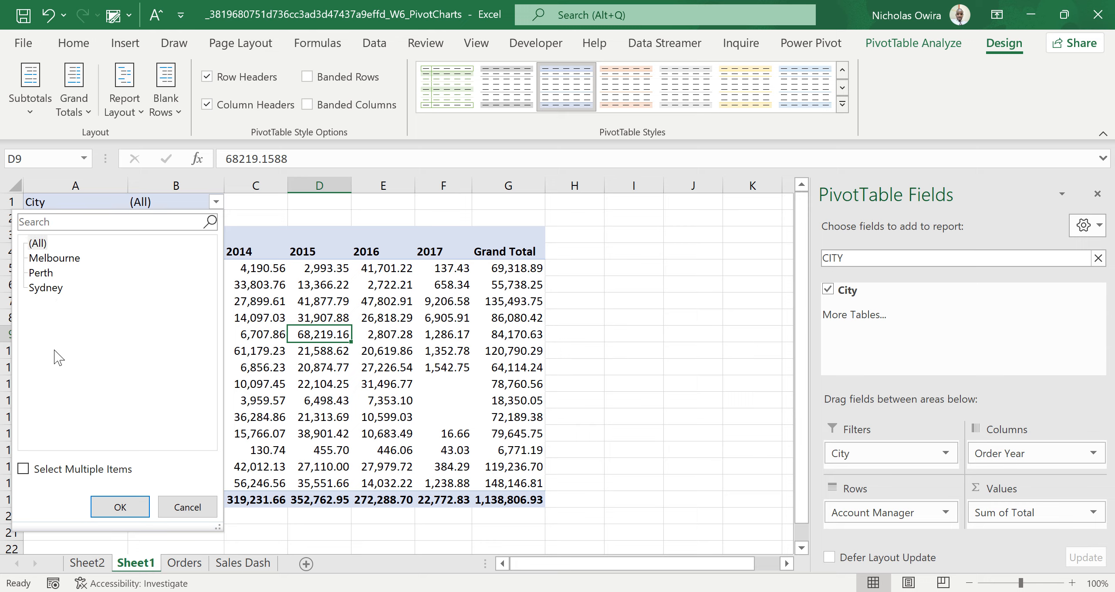
{"action": "left_click", "coordinate": [24, 470]}
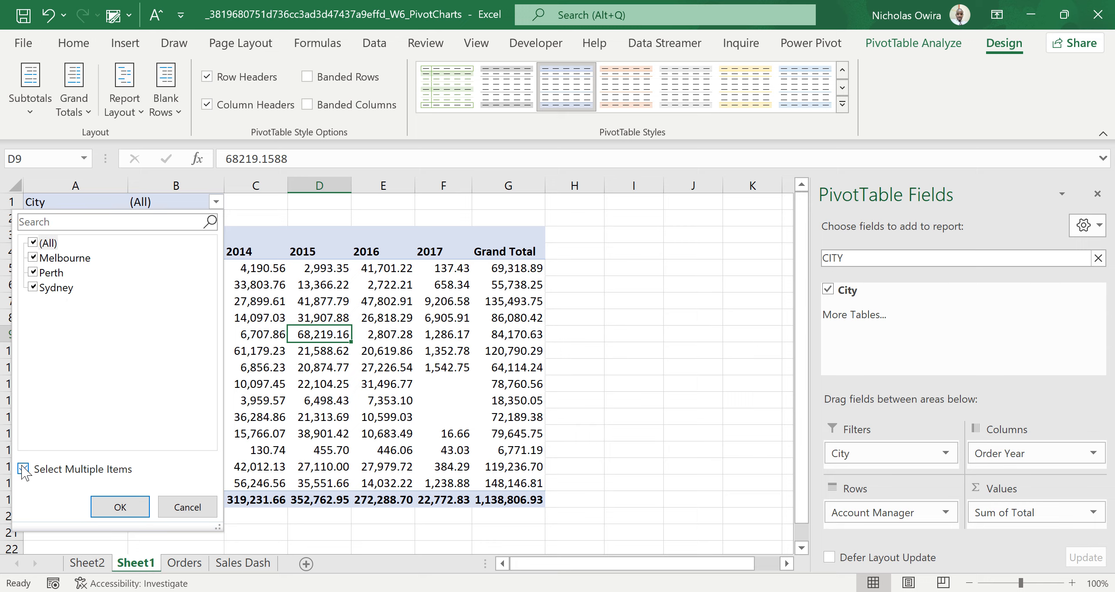
{"action": "left_click", "coordinate": [34, 243]}
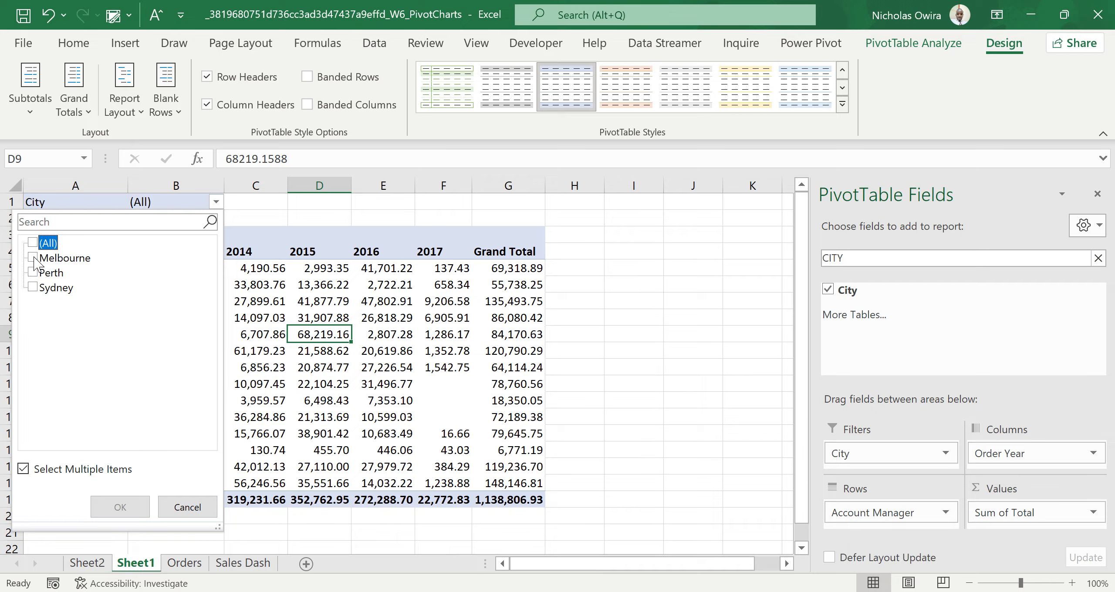
{"action": "left_click", "coordinate": [34, 258]}
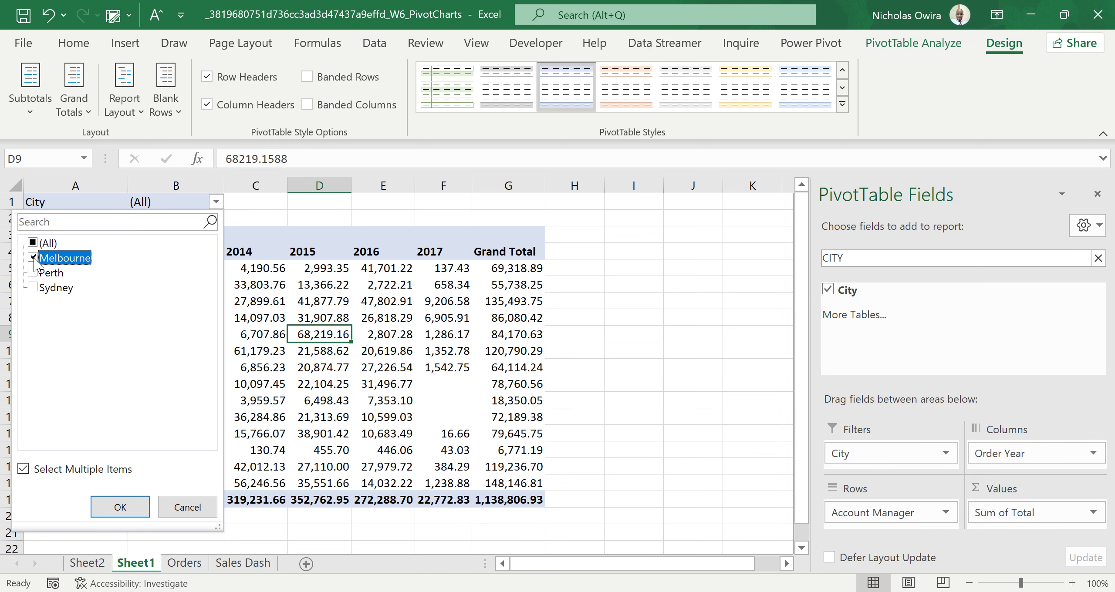
{"action": "left_click", "coordinate": [120, 506]}
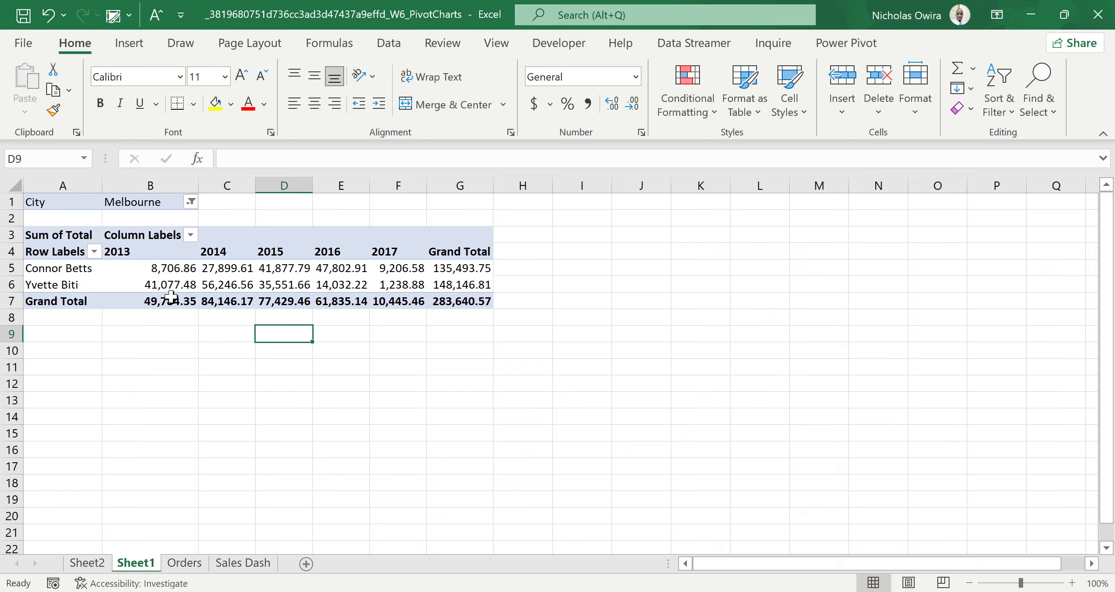
Change the City report filter from Melbourne to Perth only
{"action": "left_click", "coordinate": [191, 203]}
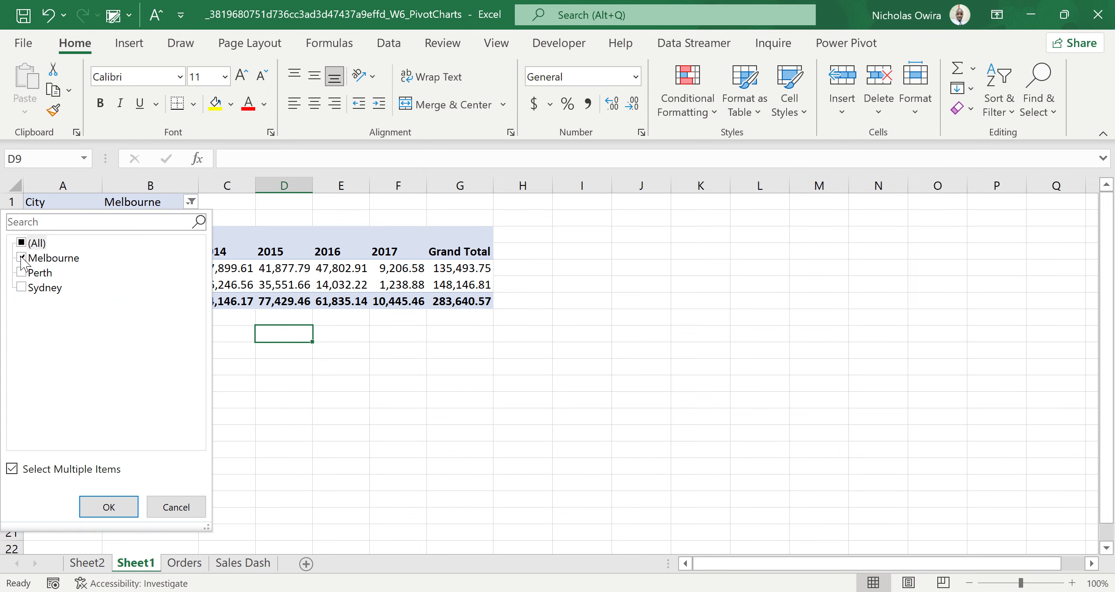
{"action": "left_click", "coordinate": [22, 258]}
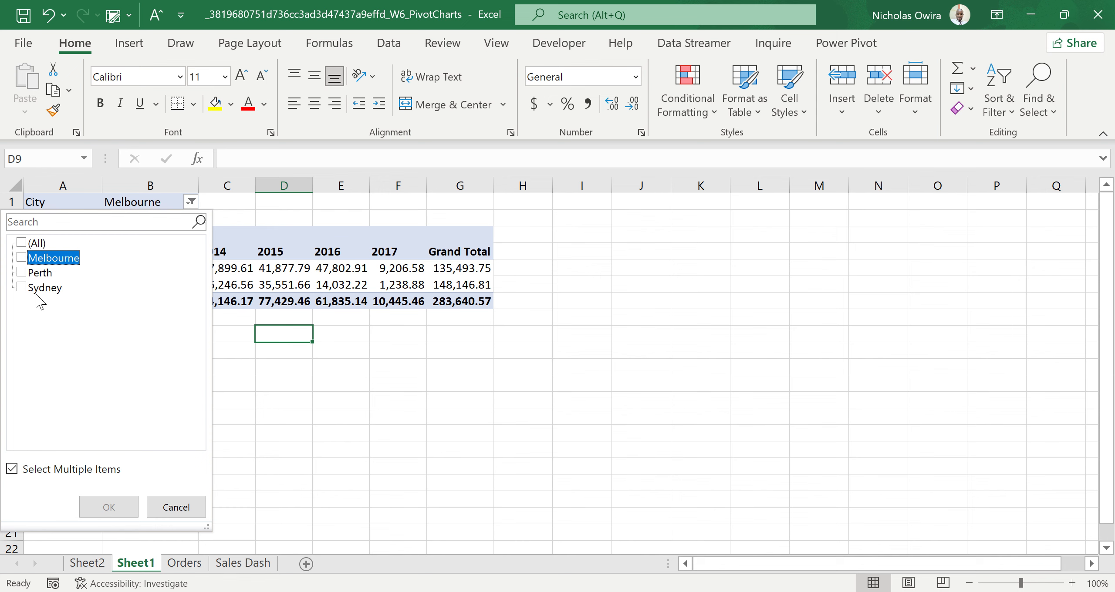
{"action": "left_click", "coordinate": [23, 273]}
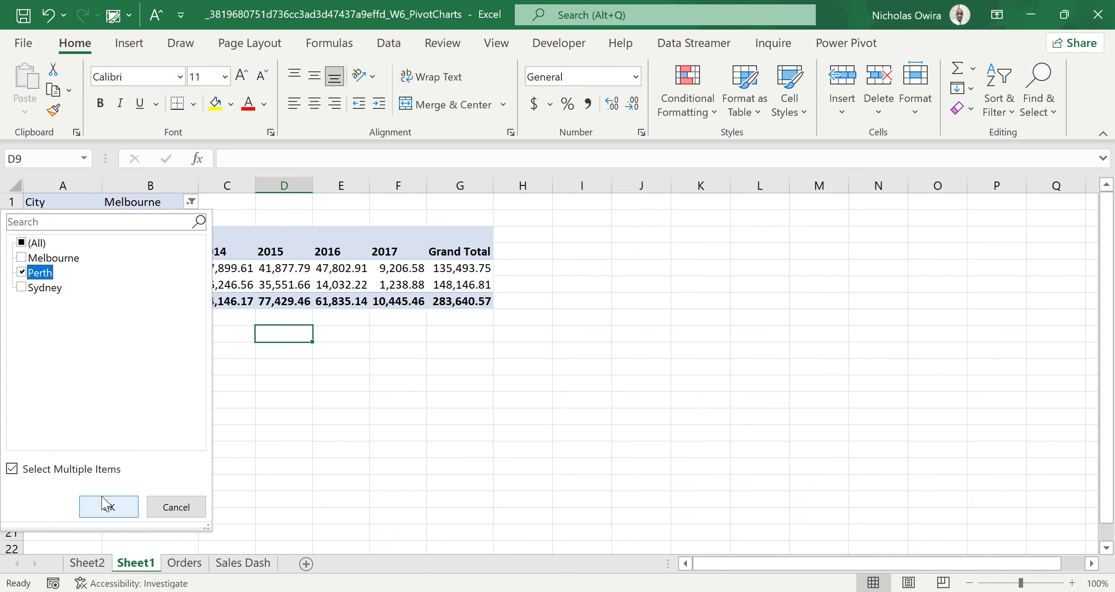
{"action": "left_click", "coordinate": [109, 508]}
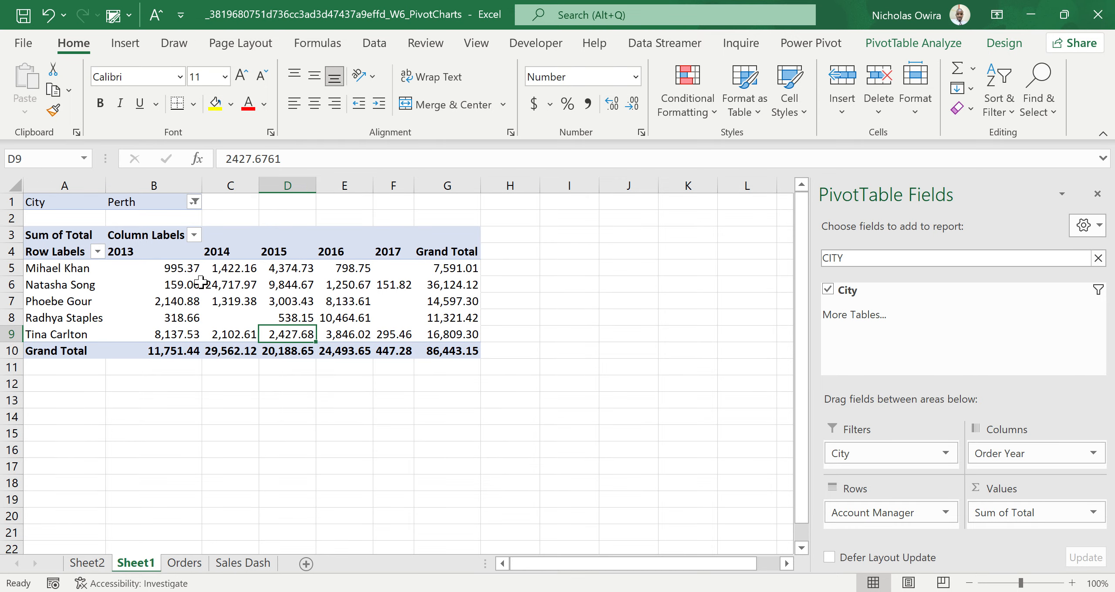
Change the City report filter from Perth to Sydney only
{"action": "mouse_move", "coordinate": [118, 268]}
{"action": "mouse_move", "coordinate": [83, 274]}
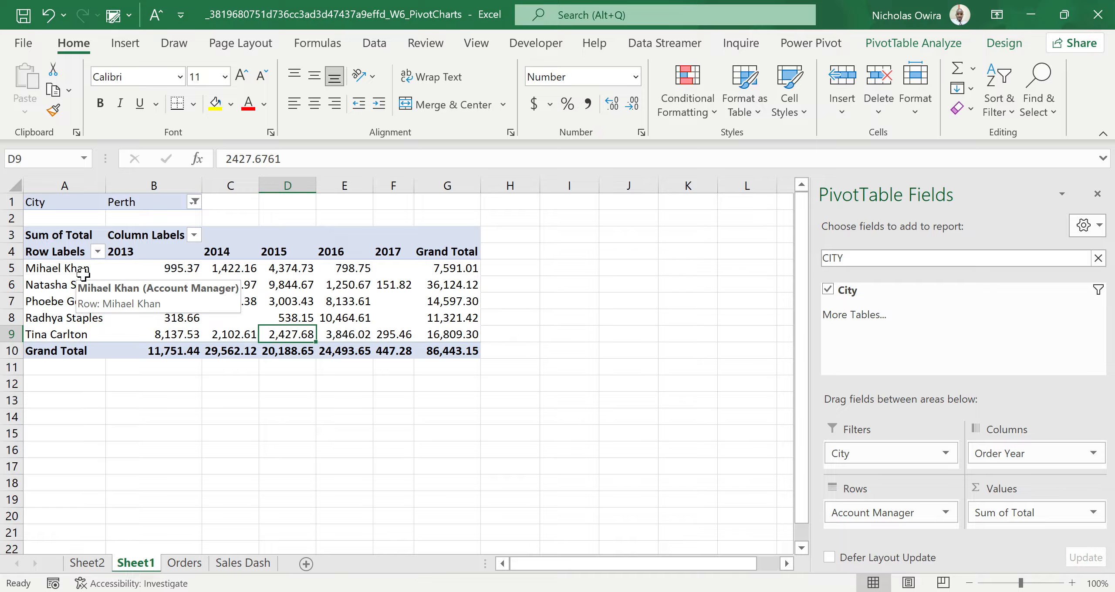
{"action": "left_click", "coordinate": [195, 203]}
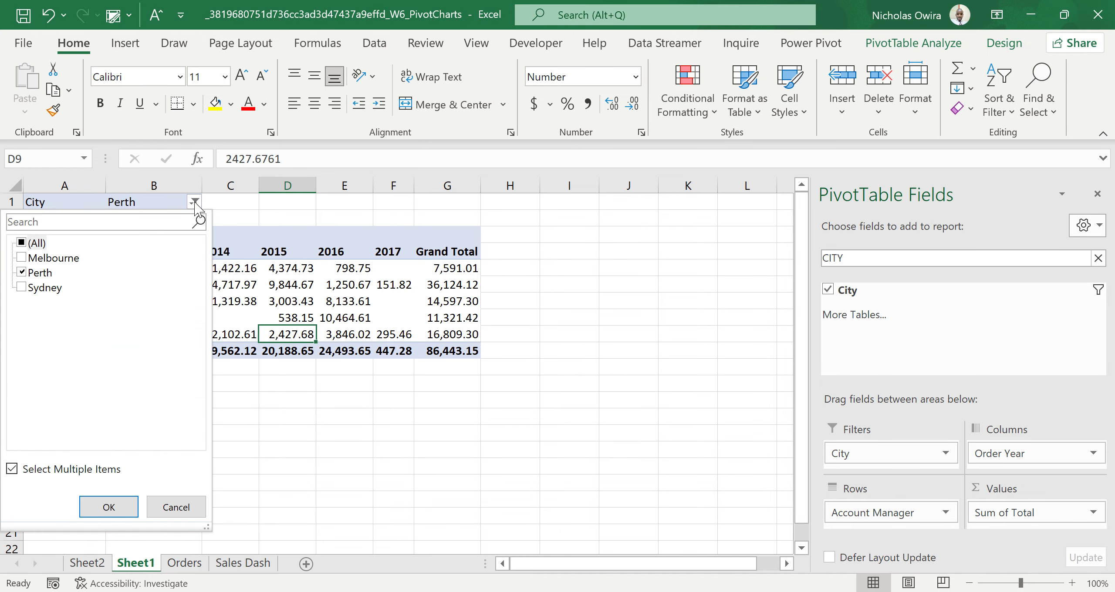
{"action": "left_click", "coordinate": [22, 273]}
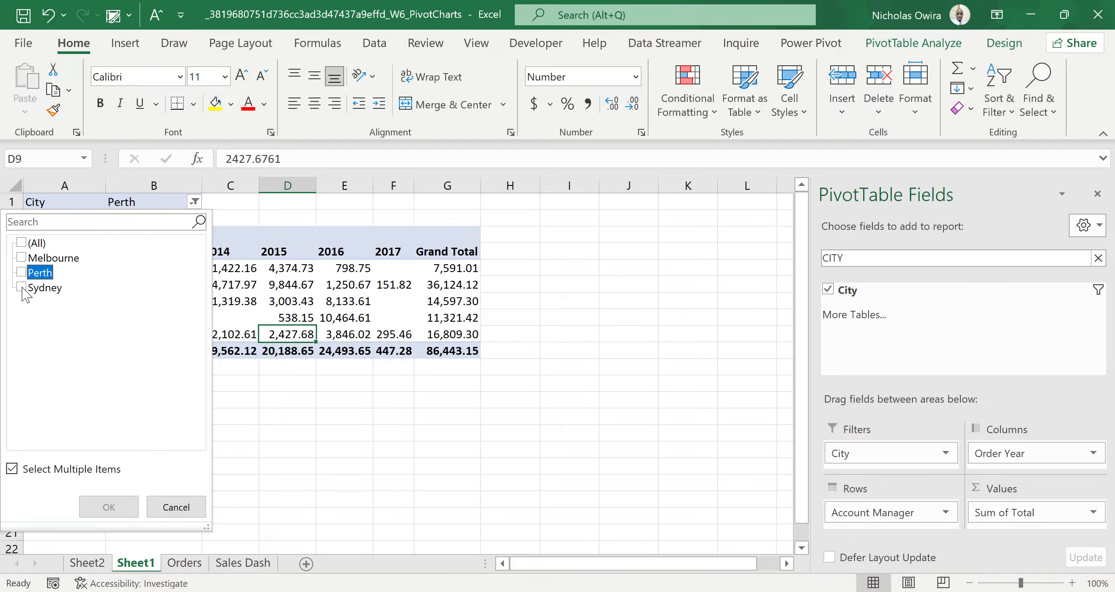
{"action": "left_click", "coordinate": [22, 288]}
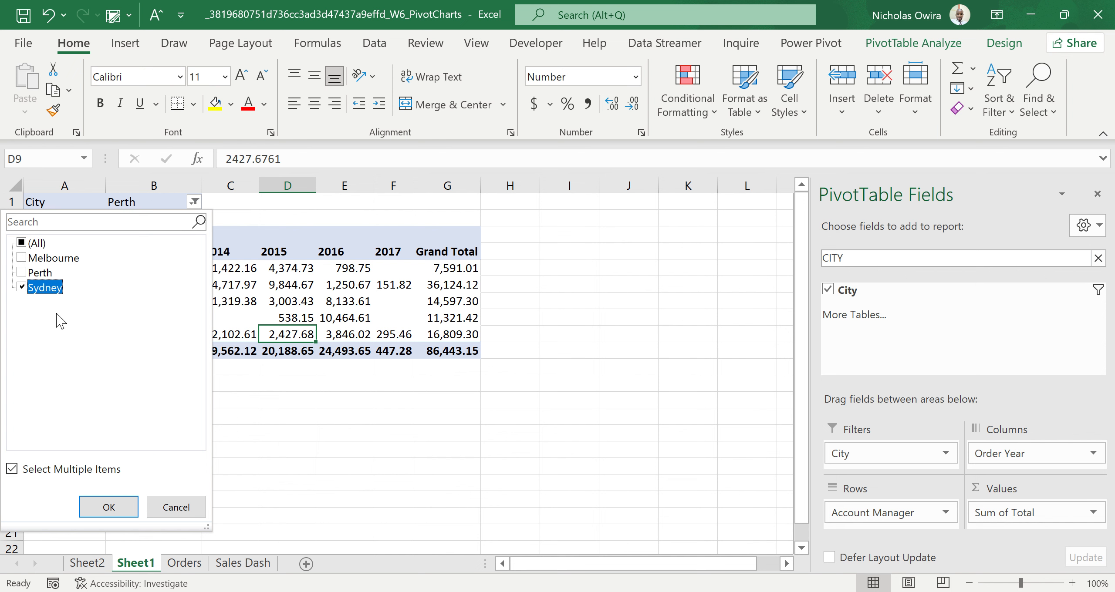
{"action": "left_click", "coordinate": [115, 508]}
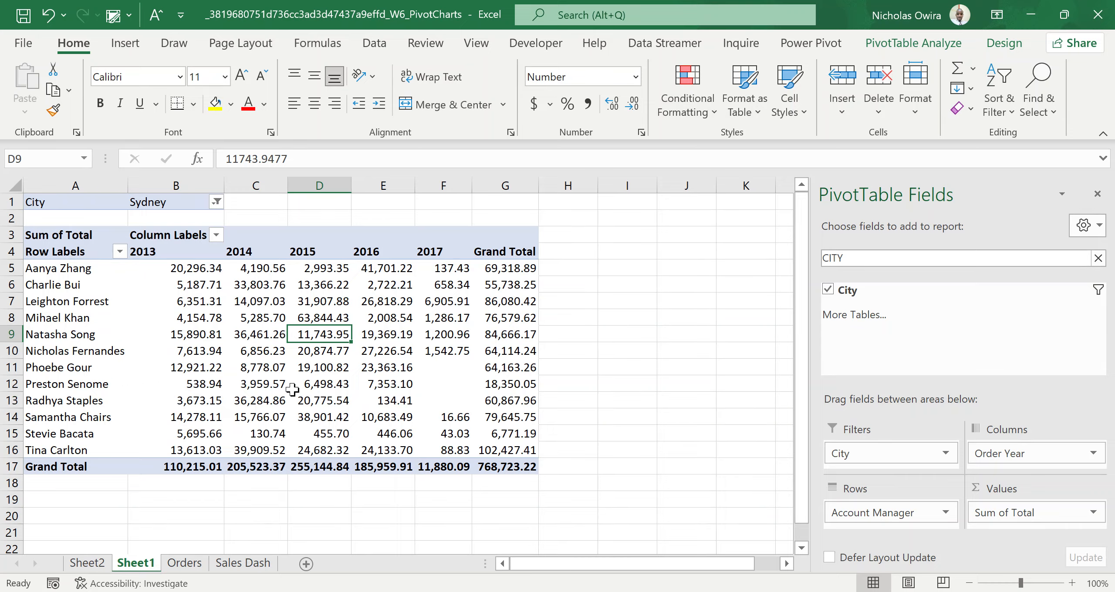
Remove the City field from the pivot table and clear the field search
{"action": "mouse_move", "coordinate": [458, 435]}
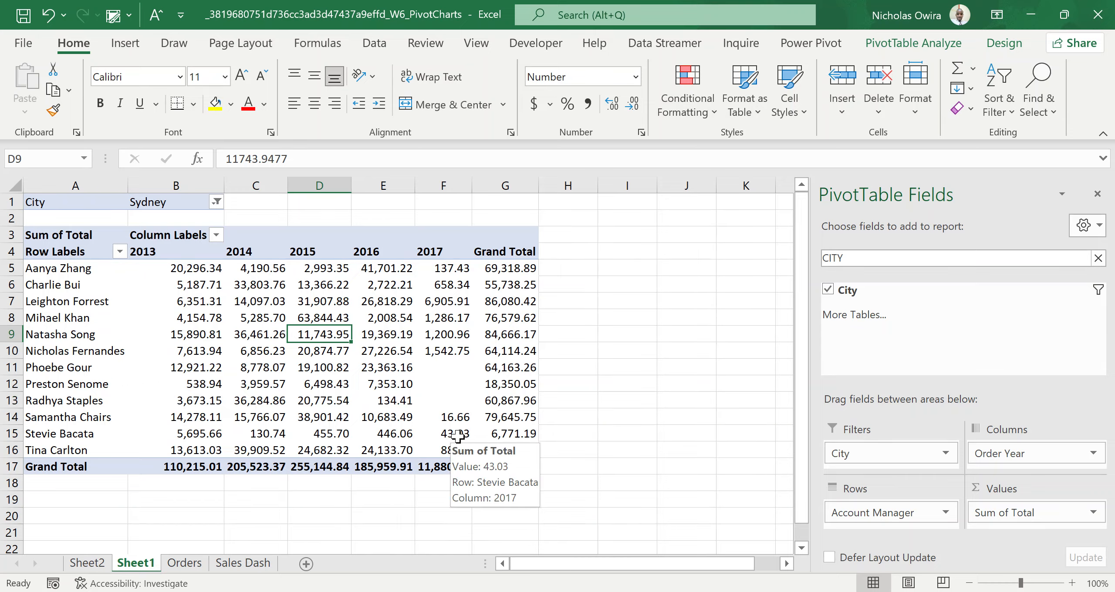
{"action": "mouse_move", "coordinate": [501, 468]}
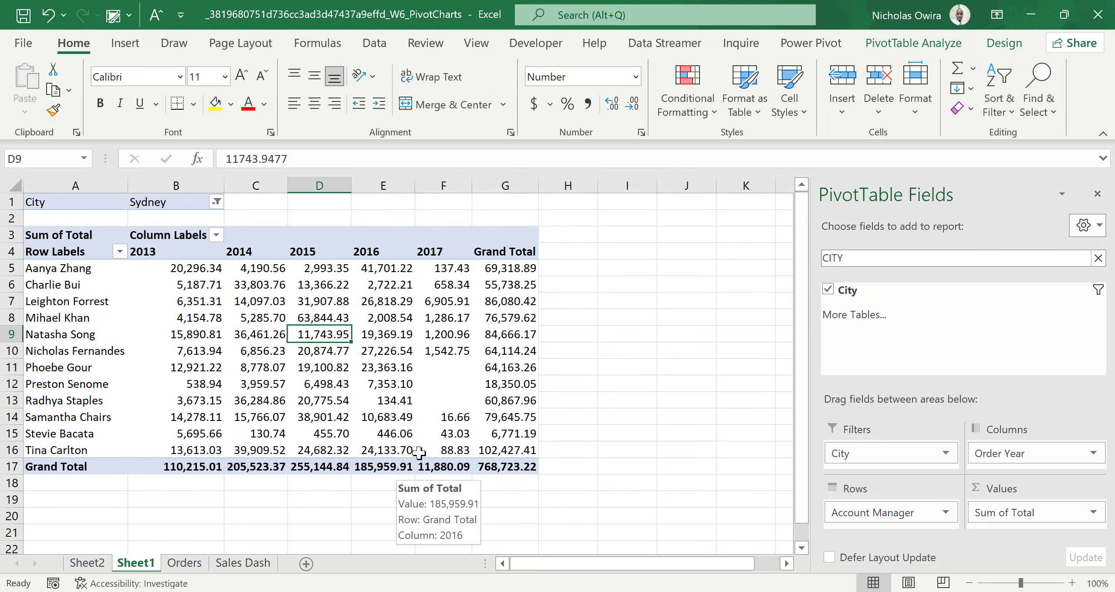
{"action": "left_click", "coordinate": [827, 289]}
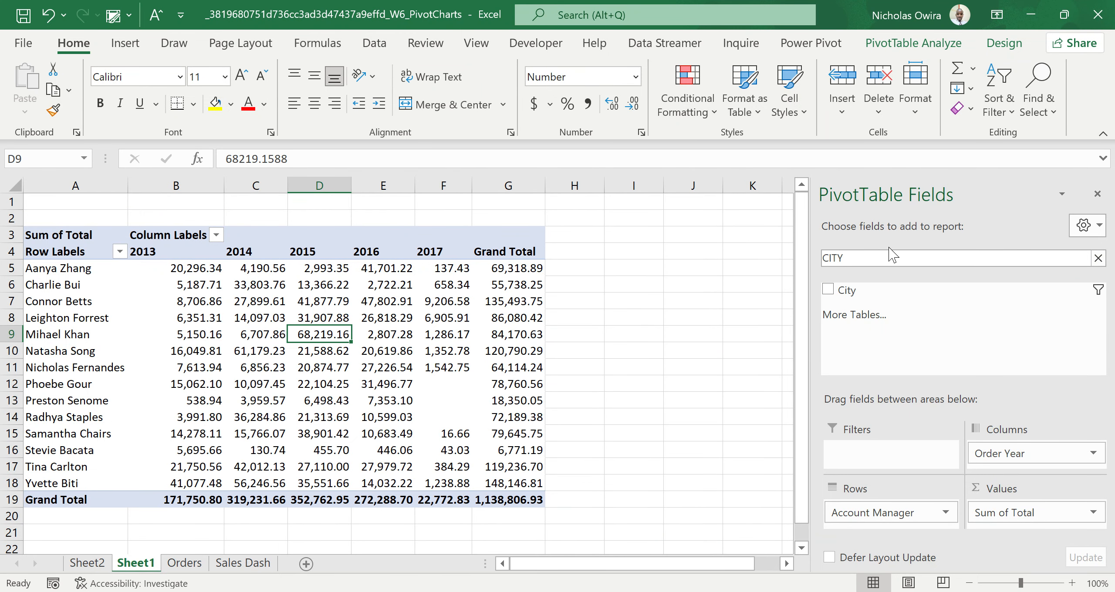
{"action": "left_click", "coordinate": [1097, 258]}
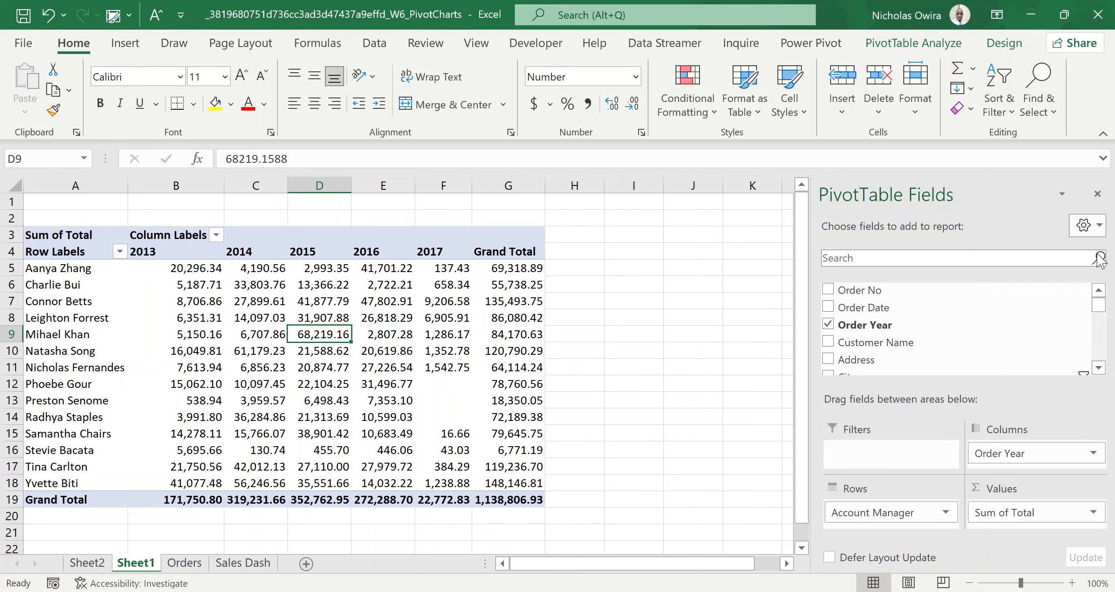
Search for the State field, add it as the pivot table's report filter, and allow multiple items with all states included
{"action": "type", "text": "STATE"}
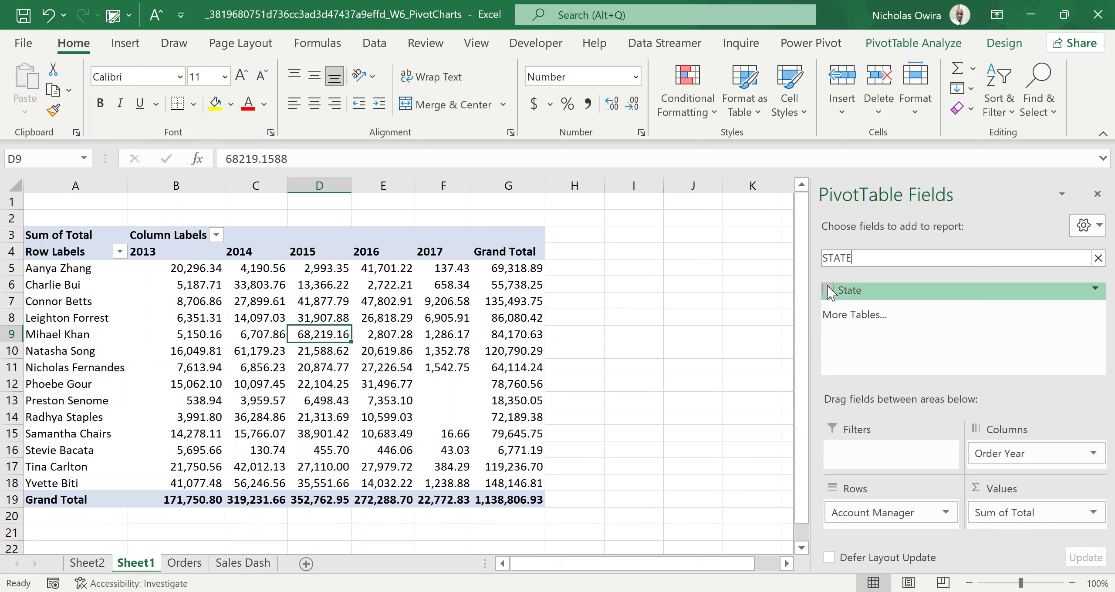
{"action": "left_click_drag", "start_coordinate": [828, 286], "coordinate": [857, 450]}
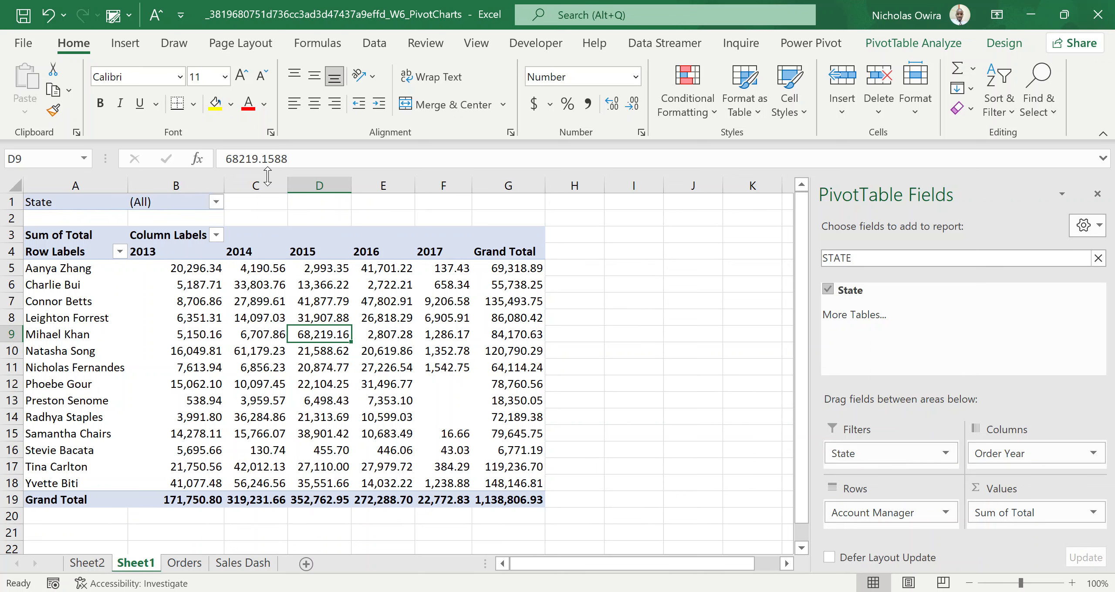
{"action": "left_click", "coordinate": [216, 203]}
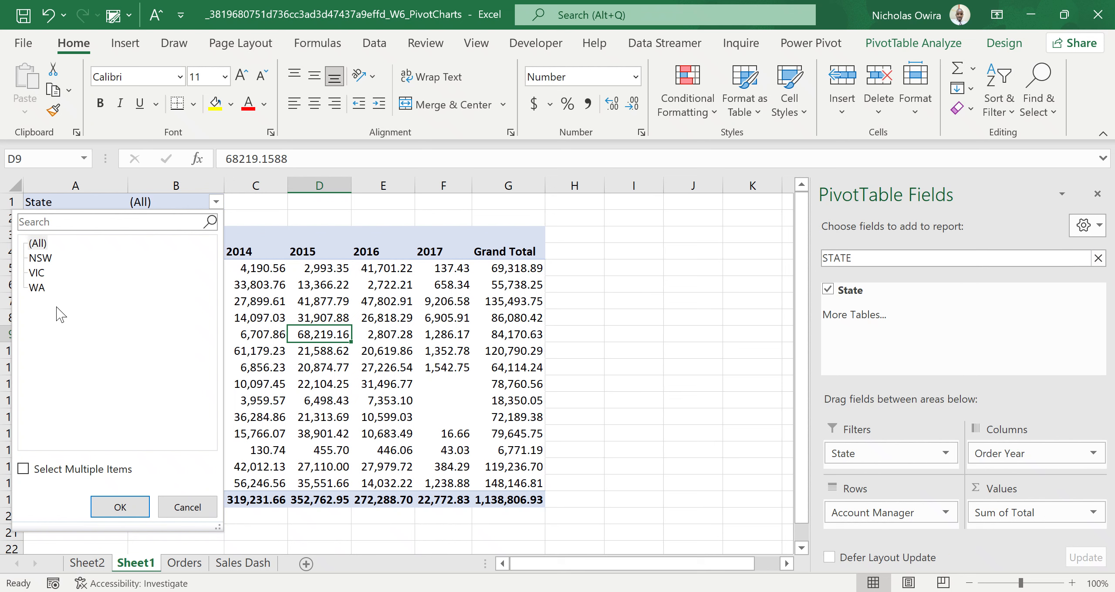
{"action": "left_click", "coordinate": [24, 469]}
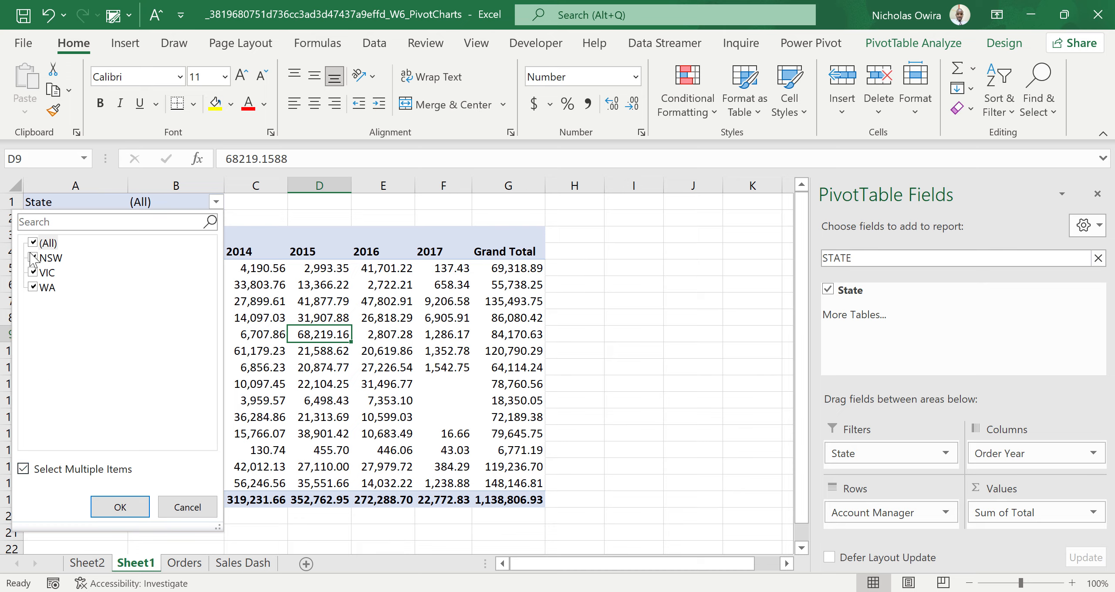
{"action": "left_click", "coordinate": [128, 508]}
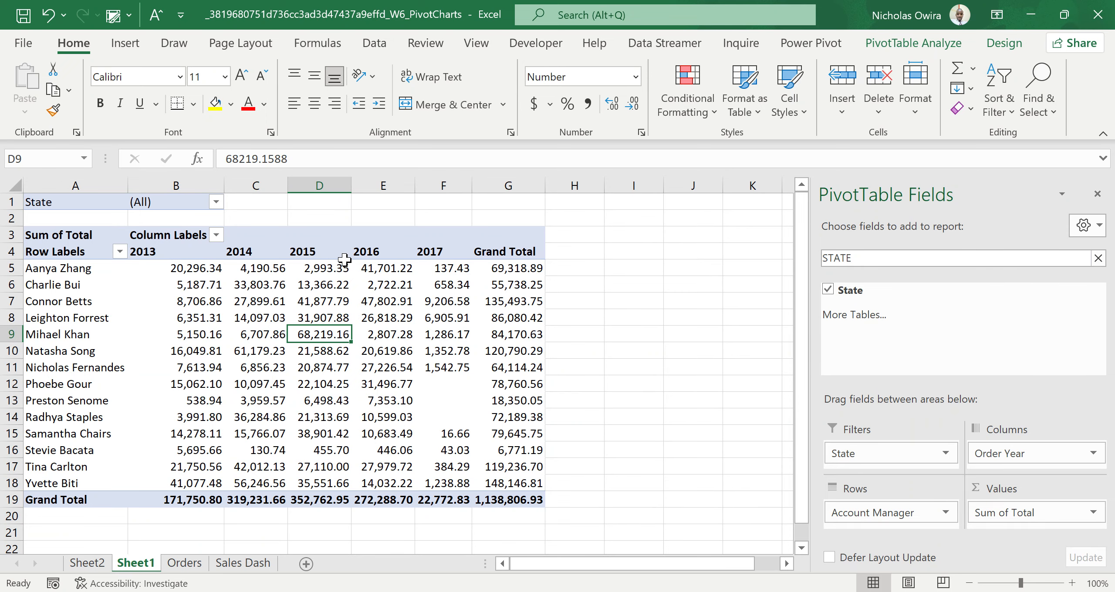
Generate a separate report filter page for each item of the State filter
{"action": "mouse_move", "coordinate": [345, 260]}
{"action": "left_click", "coordinate": [1004, 49]}
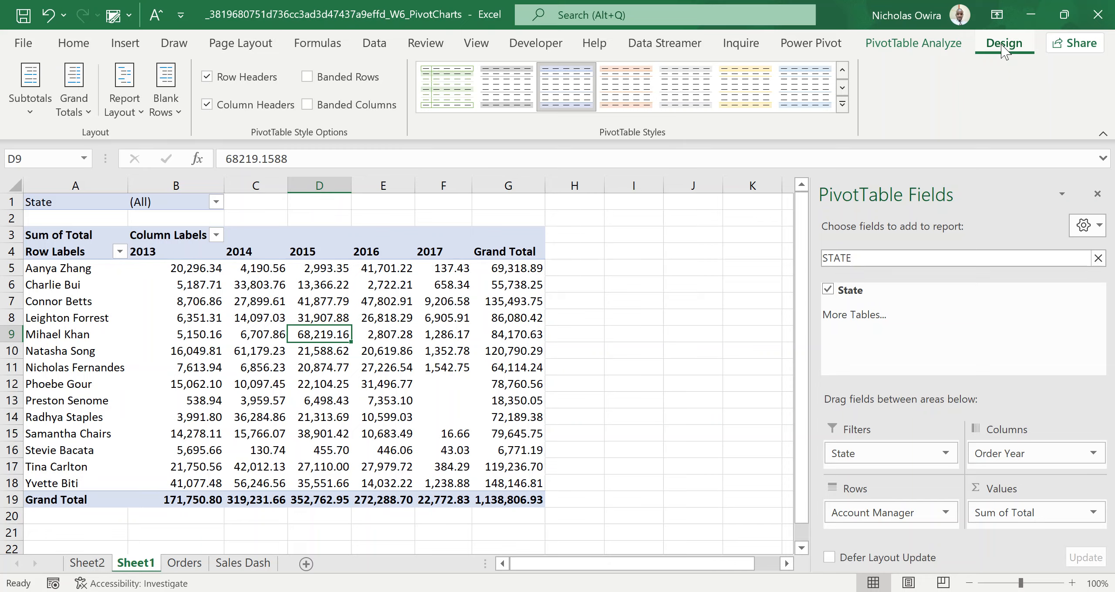
{"action": "left_click", "coordinate": [911, 48]}
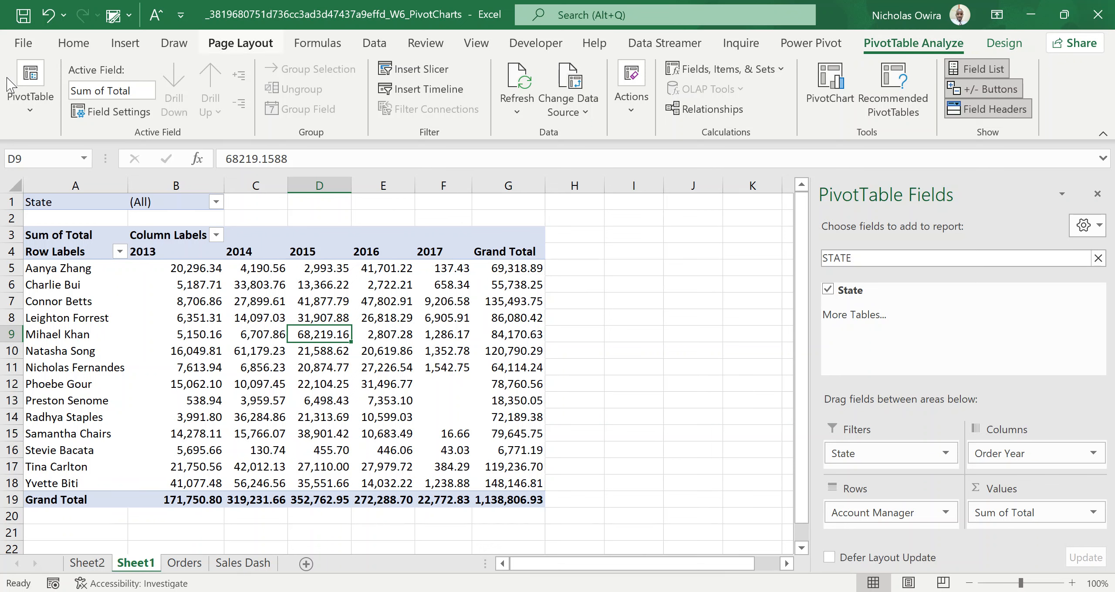
{"action": "left_click", "coordinate": [30, 112]}
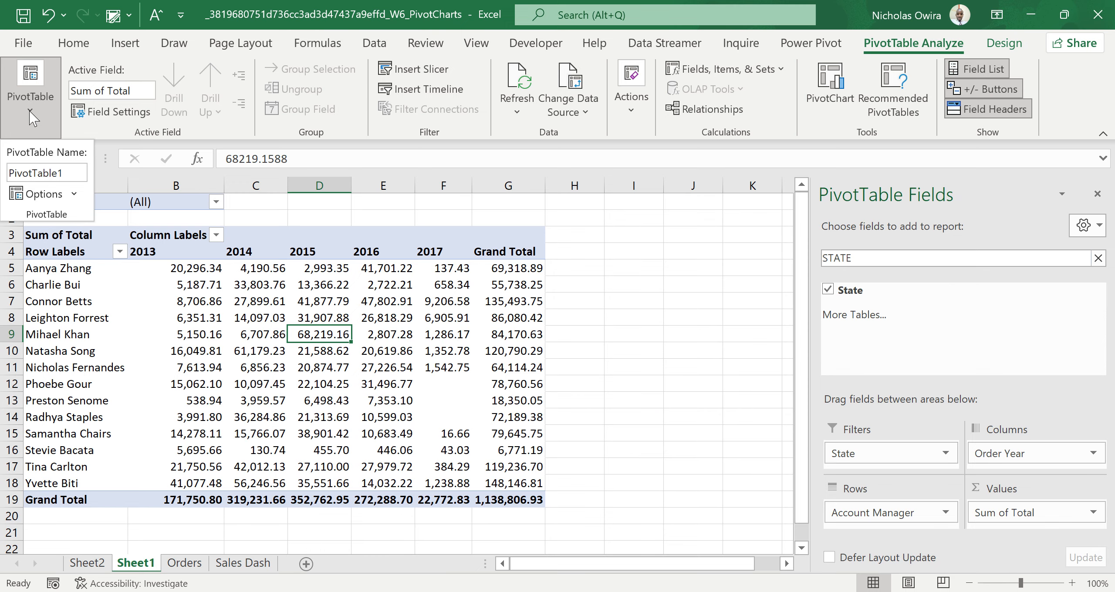
{"action": "left_click", "coordinate": [74, 194]}
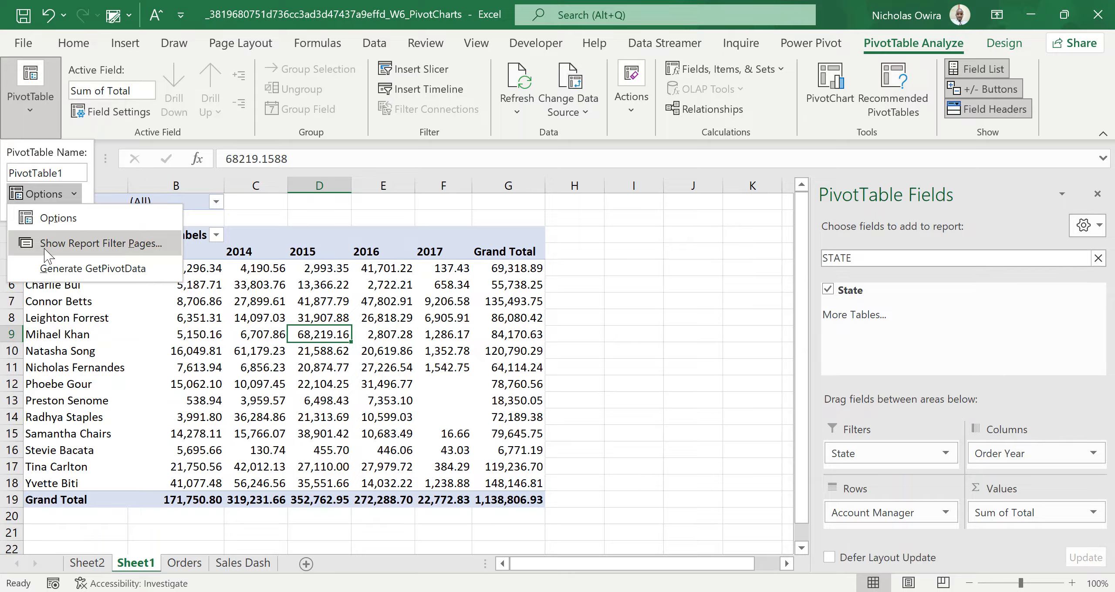
{"action": "left_click", "coordinate": [92, 245]}
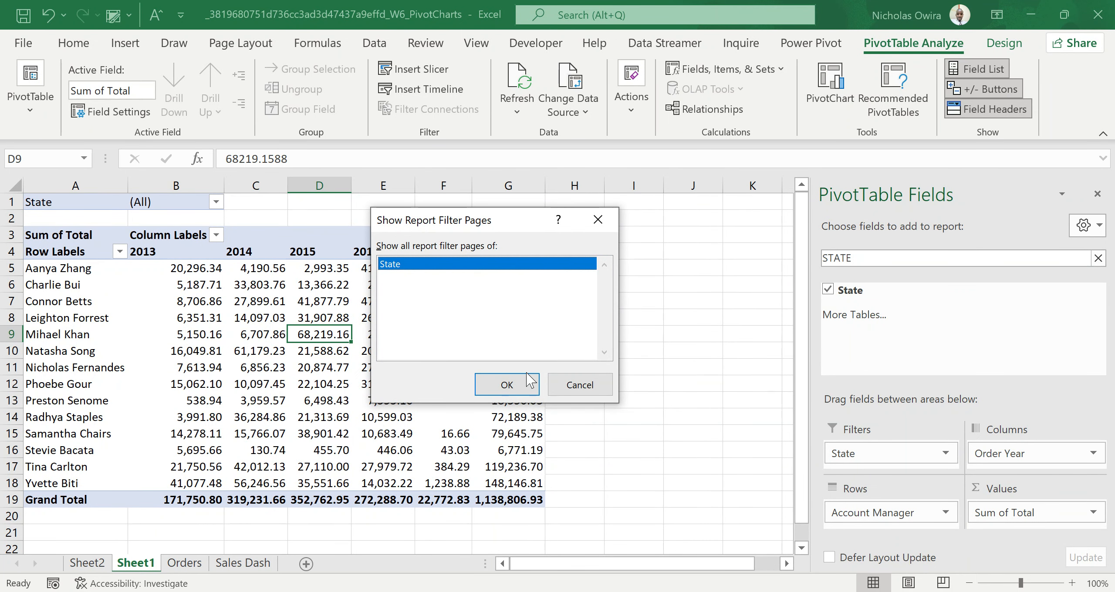
{"action": "left_click", "coordinate": [507, 385]}
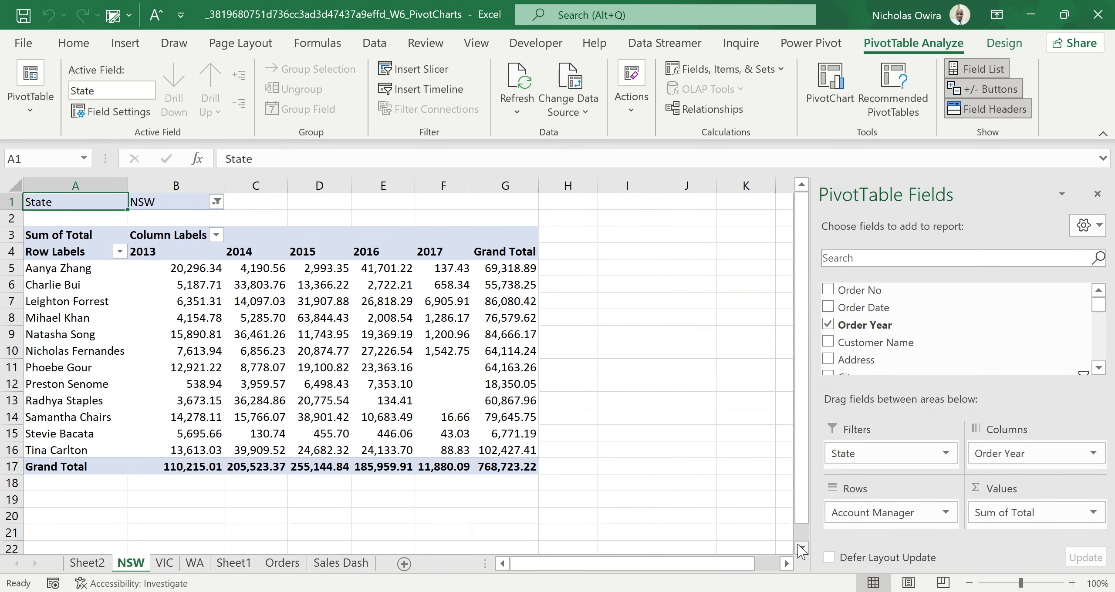
Review the NSW, VIC and WA pivot table sheets, then return to the pivot table on Sheet1
{"action": "scroll", "coordinate": [571, 495], "scroll_direction": "down", "scroll_amount": 2}
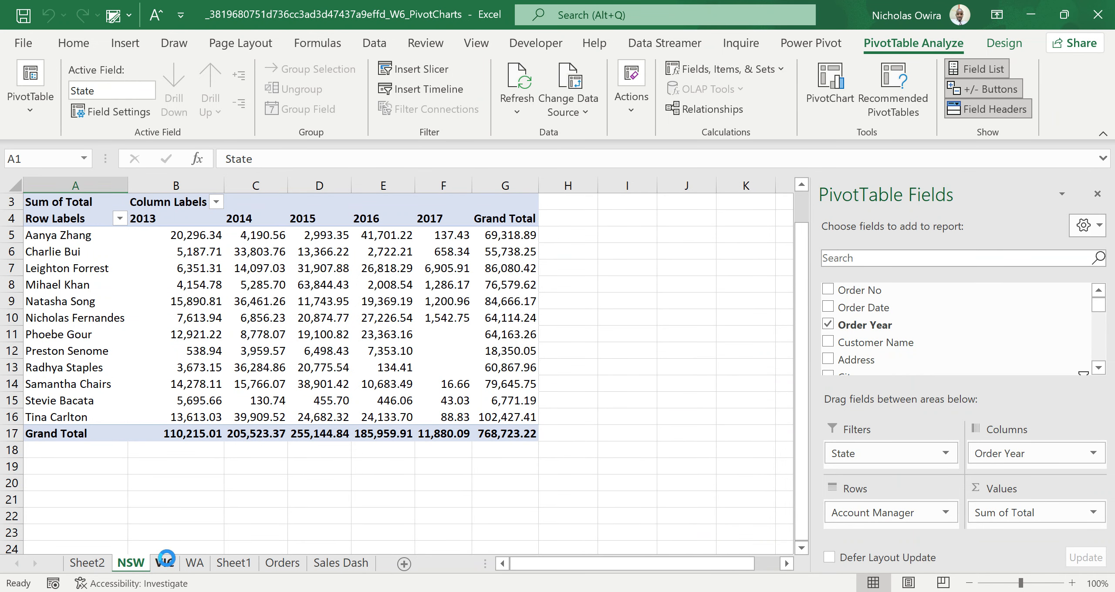
{"action": "left_click", "coordinate": [168, 564]}
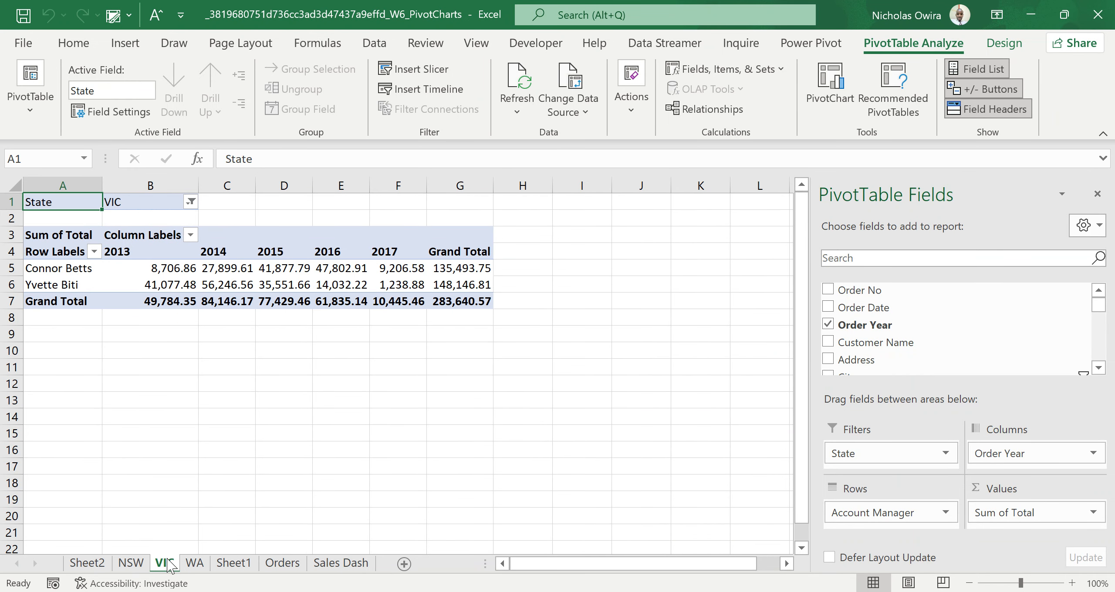
{"action": "left_click", "coordinate": [200, 566]}
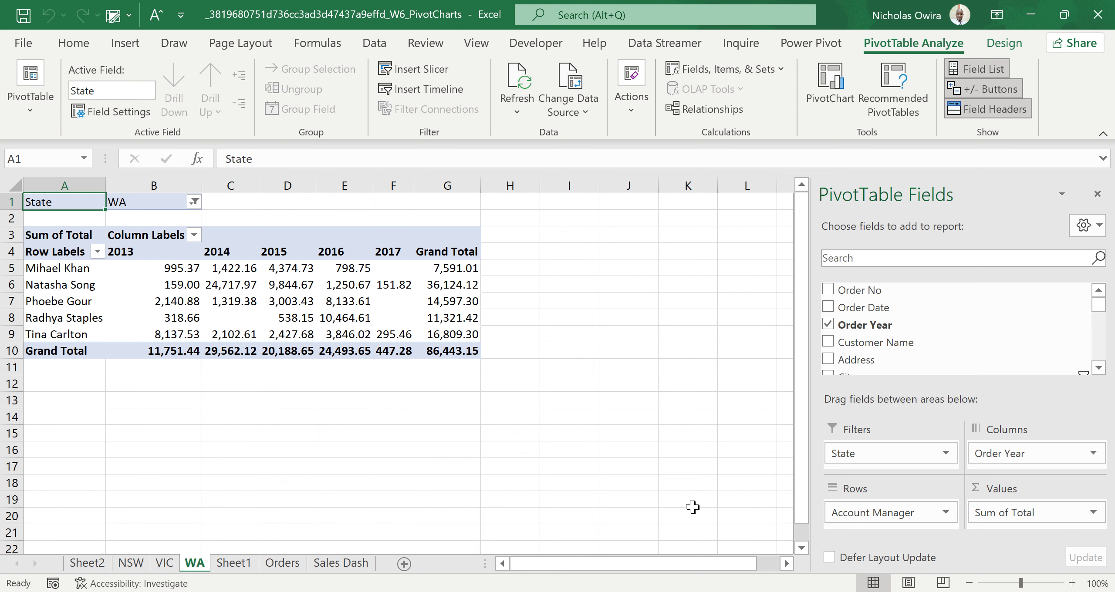
{"action": "left_click", "coordinate": [86, 564]}
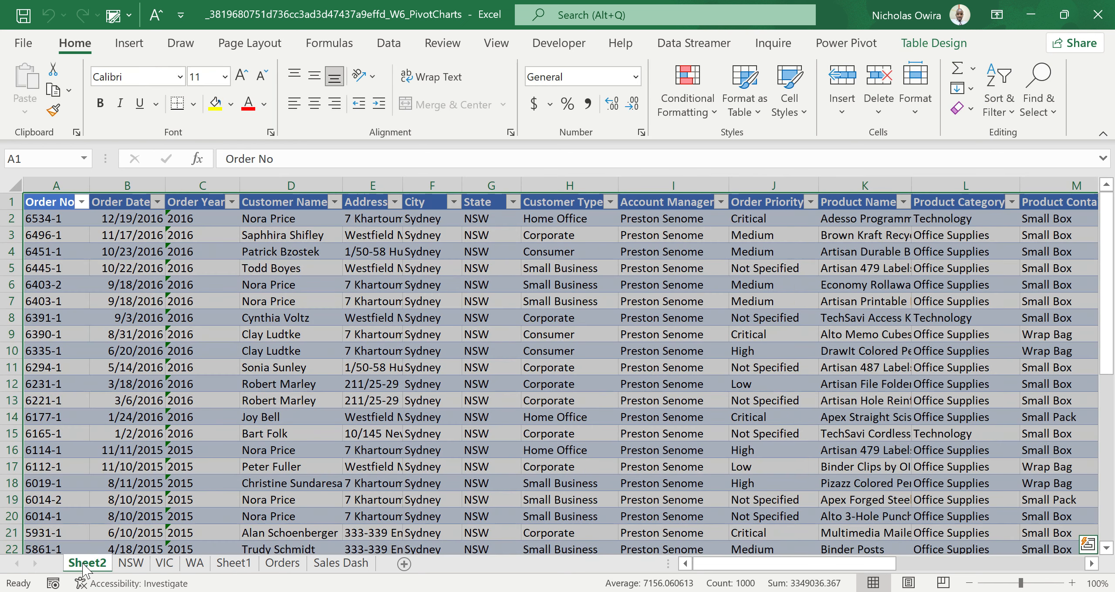
{"action": "left_click", "coordinate": [127, 564]}
{"action": "left_click", "coordinate": [234, 565]}
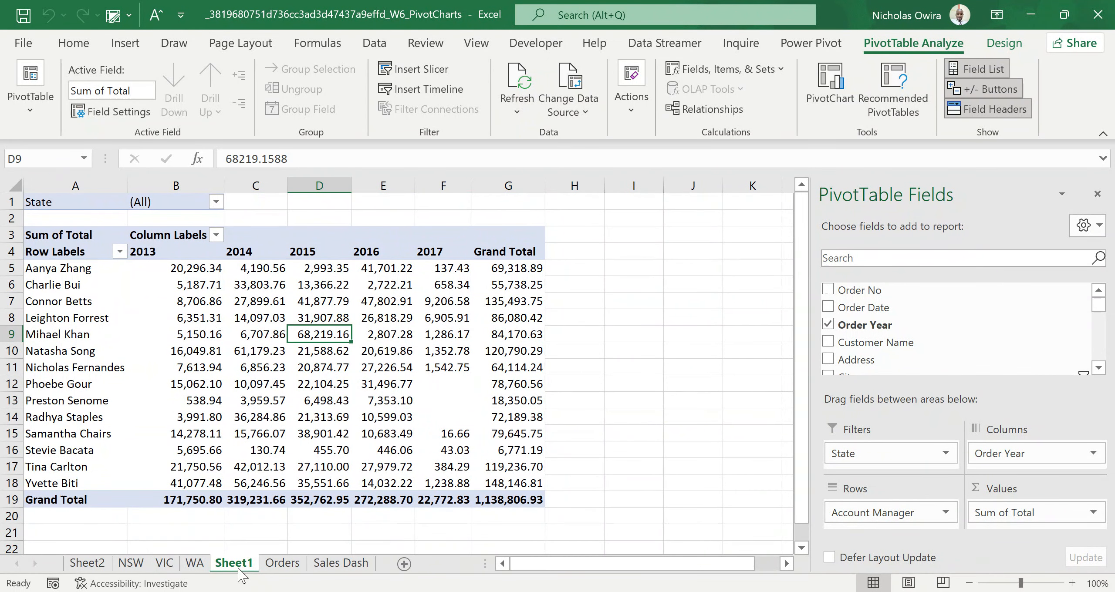
{"action": "left_click", "coordinate": [476, 317]}
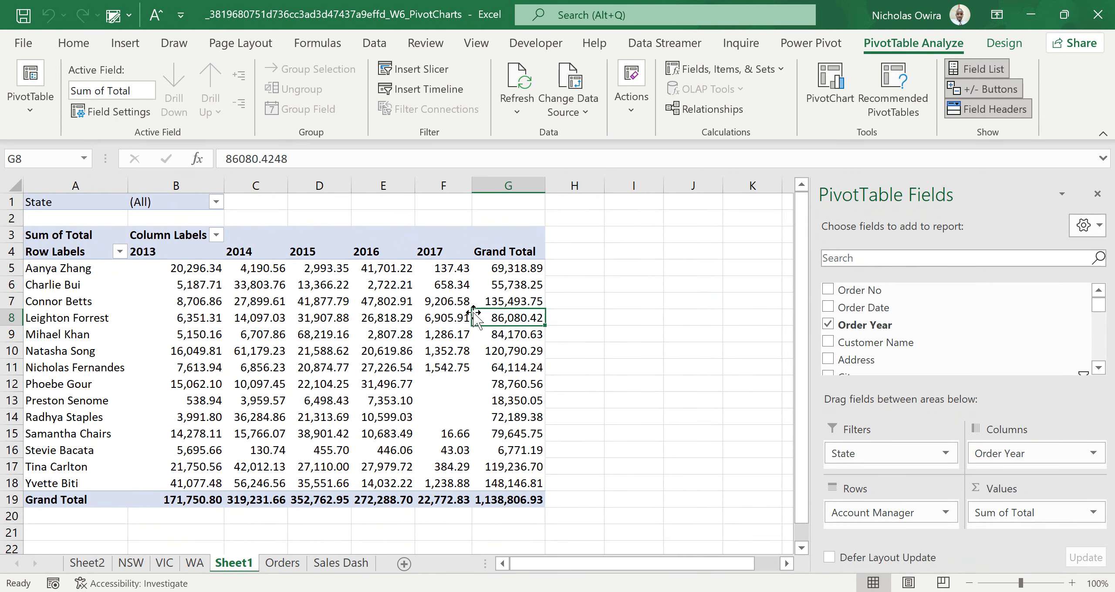
{"action": "left_click", "coordinate": [442, 306]}
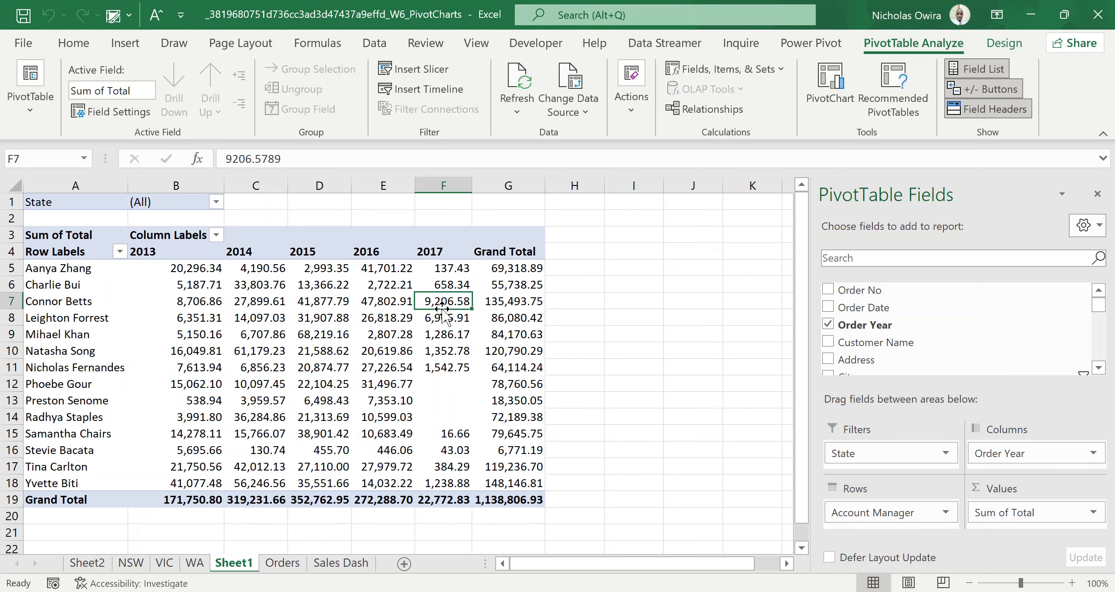
Enter =G5*0.2 in cell H5 beside the Grand Total column and fill it down to H19
{"action": "left_click", "coordinate": [568, 267]}
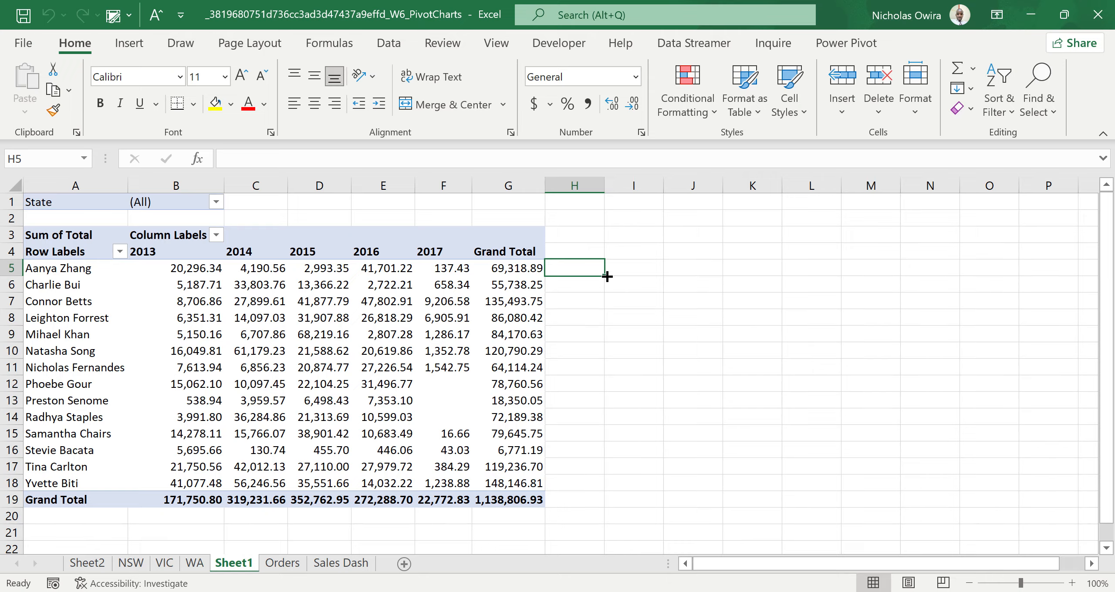
{"action": "left_click", "coordinate": [579, 287]}
{"action": "left_click", "coordinate": [571, 269]}
{"action": "type", "text": "="}
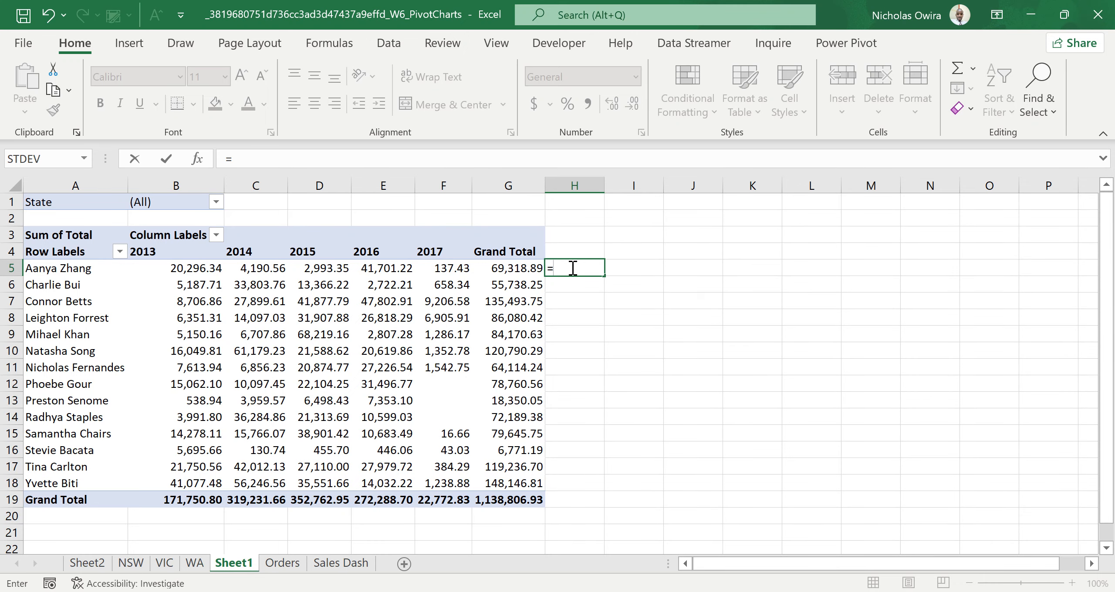
{"action": "left_click", "coordinate": [509, 269]}
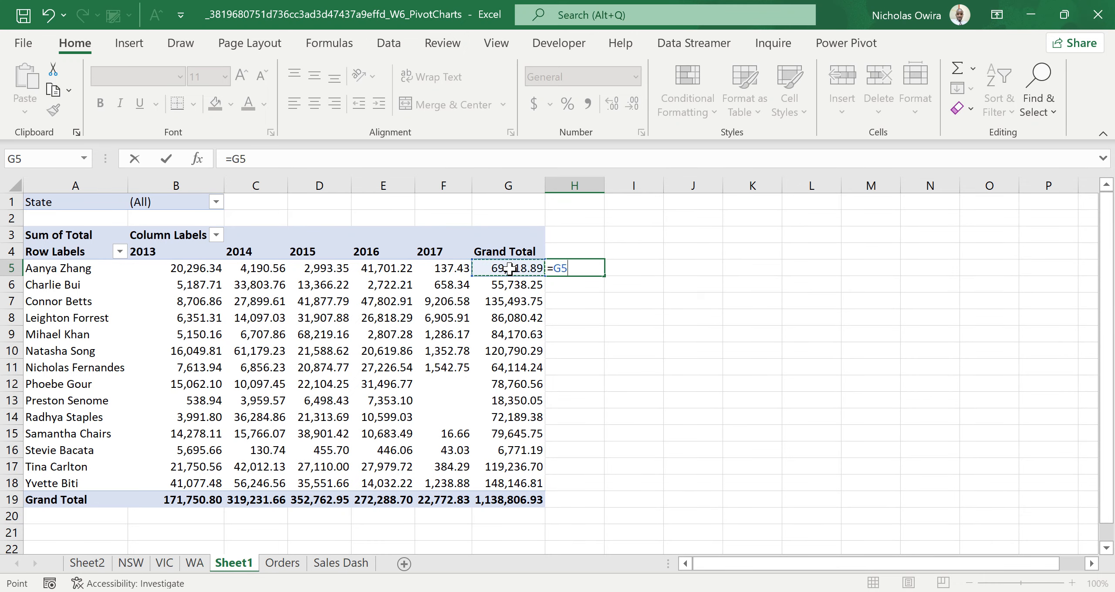
{"action": "type", "text": "*0.2"}
{"action": "key", "text": "Return"}
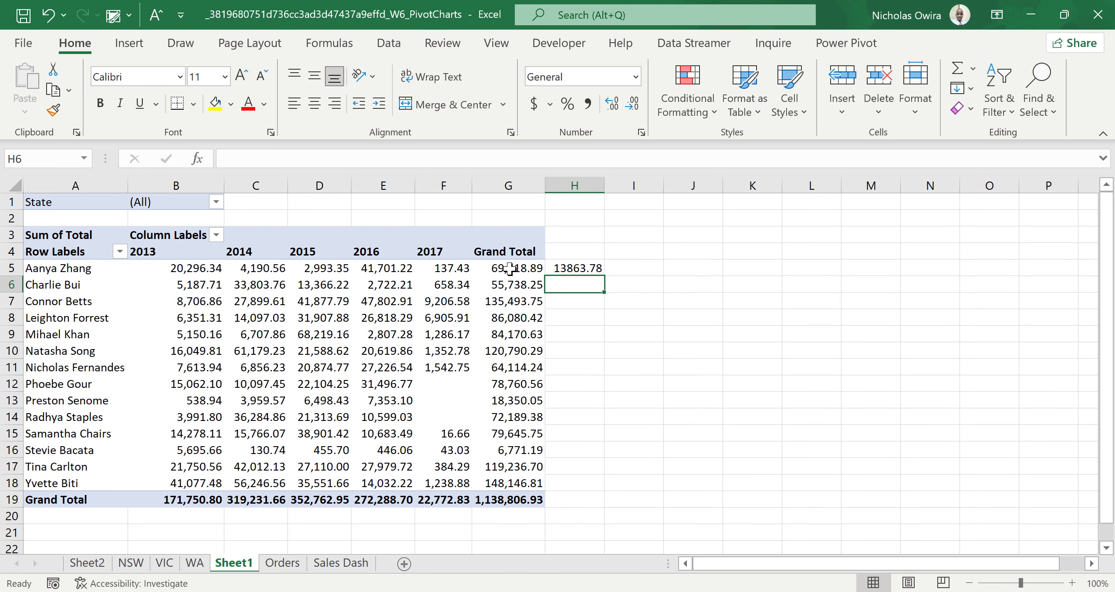
{"action": "left_click", "coordinate": [588, 269]}
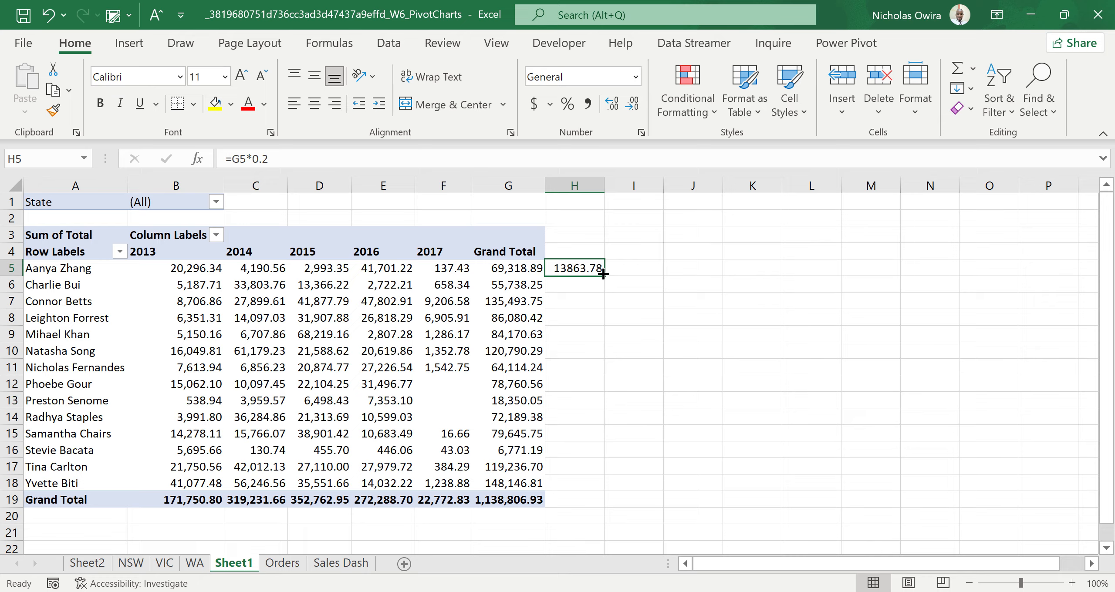
{"action": "left_click_drag", "start_coordinate": [603, 275], "coordinate": [604, 505]}
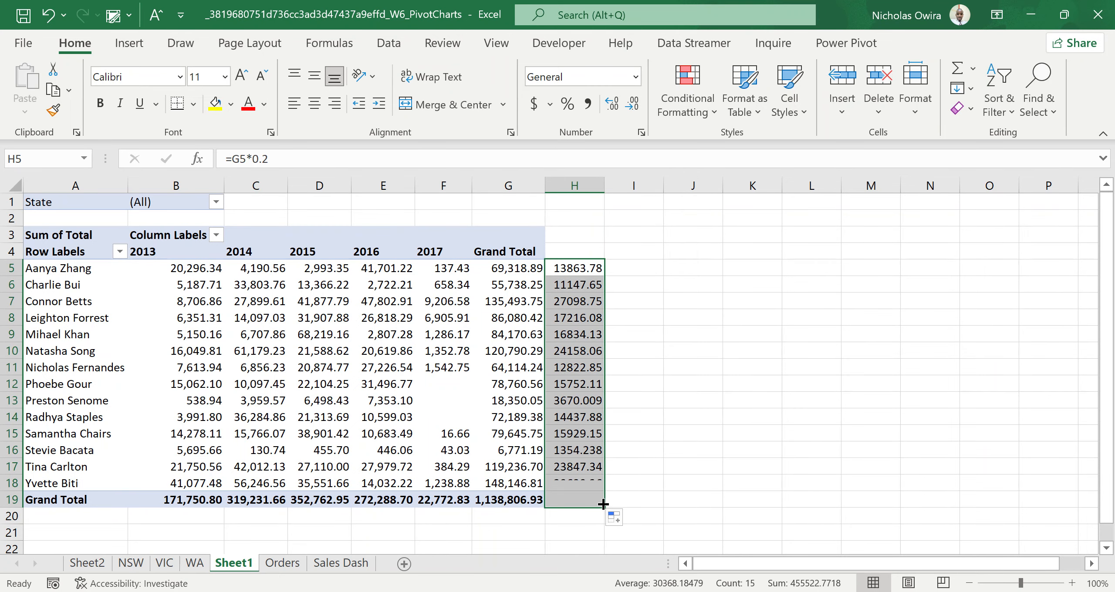
Format cells H5:H19 as Currency with the $ symbol and 2 decimal places
{"action": "right_click", "coordinate": [574, 397]}
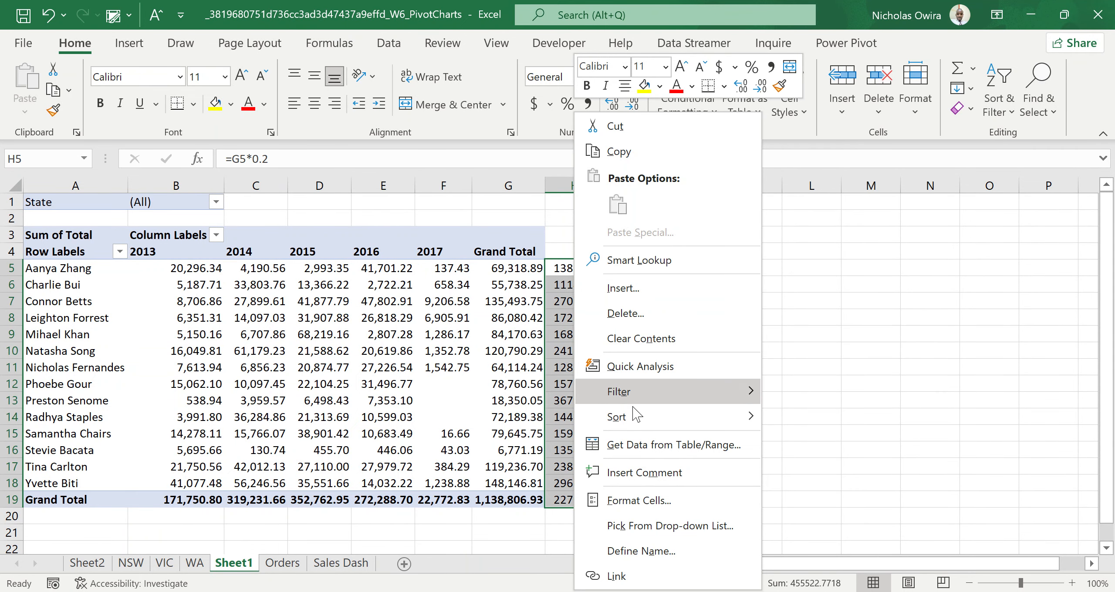
{"action": "left_click", "coordinate": [643, 501]}
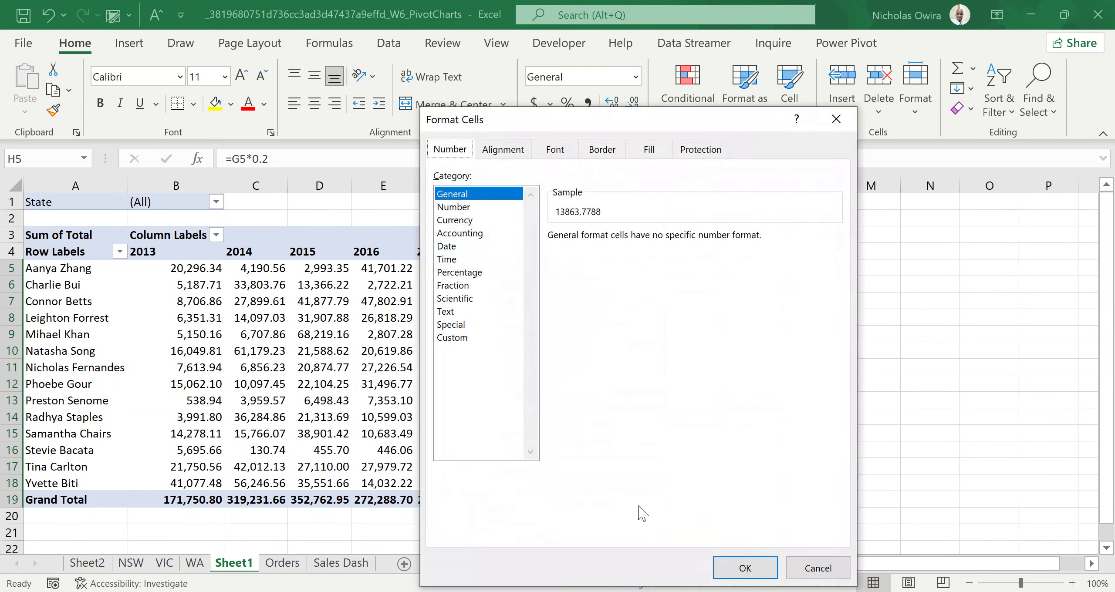
{"action": "left_click", "coordinate": [456, 208]}
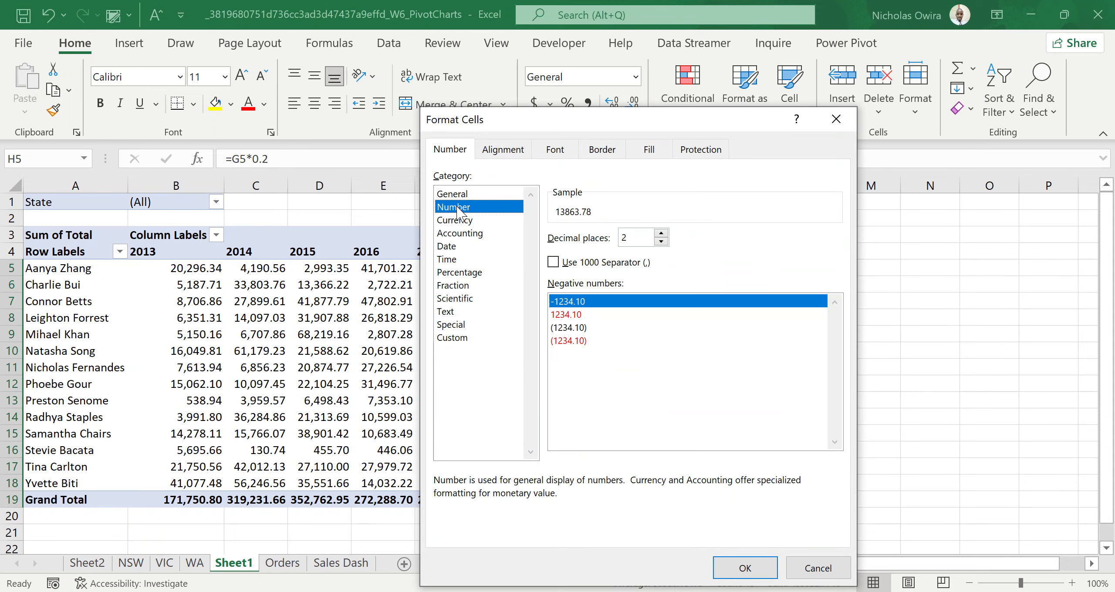
{"action": "left_click", "coordinate": [455, 220]}
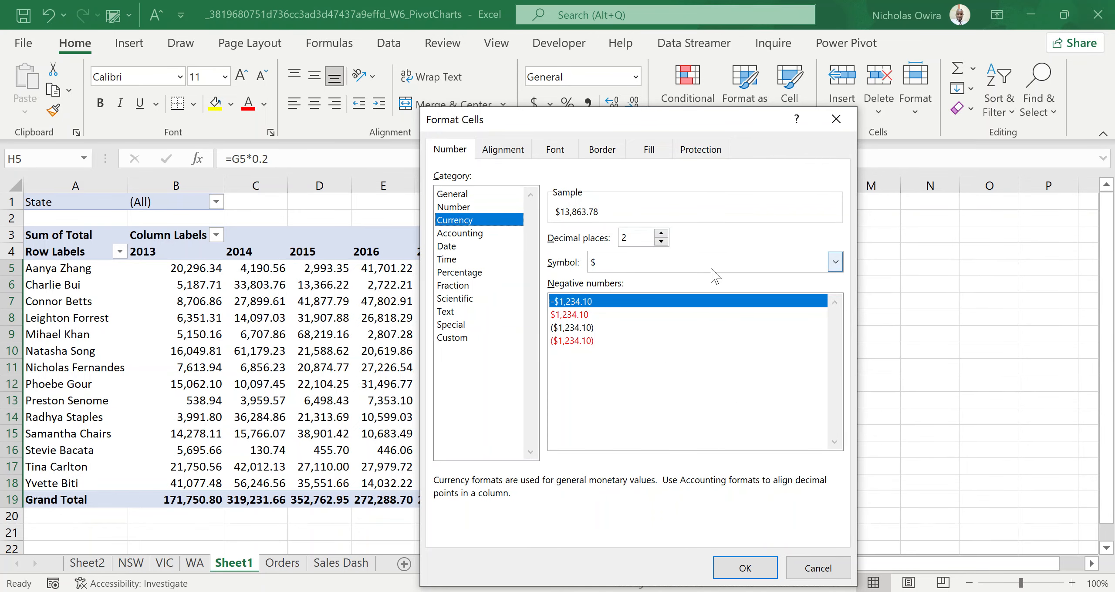
{"action": "left_click_drag", "start_coordinate": [666, 125], "coordinate": [648, 53]}
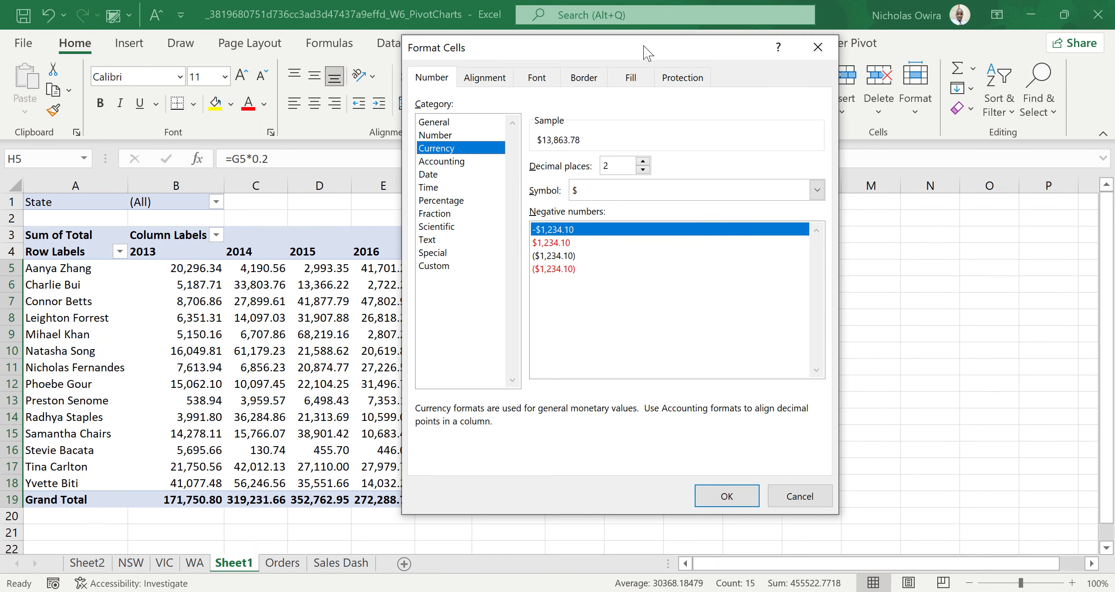
{"action": "left_click", "coordinate": [710, 494]}
{"action": "left_click", "coordinate": [640, 354]}
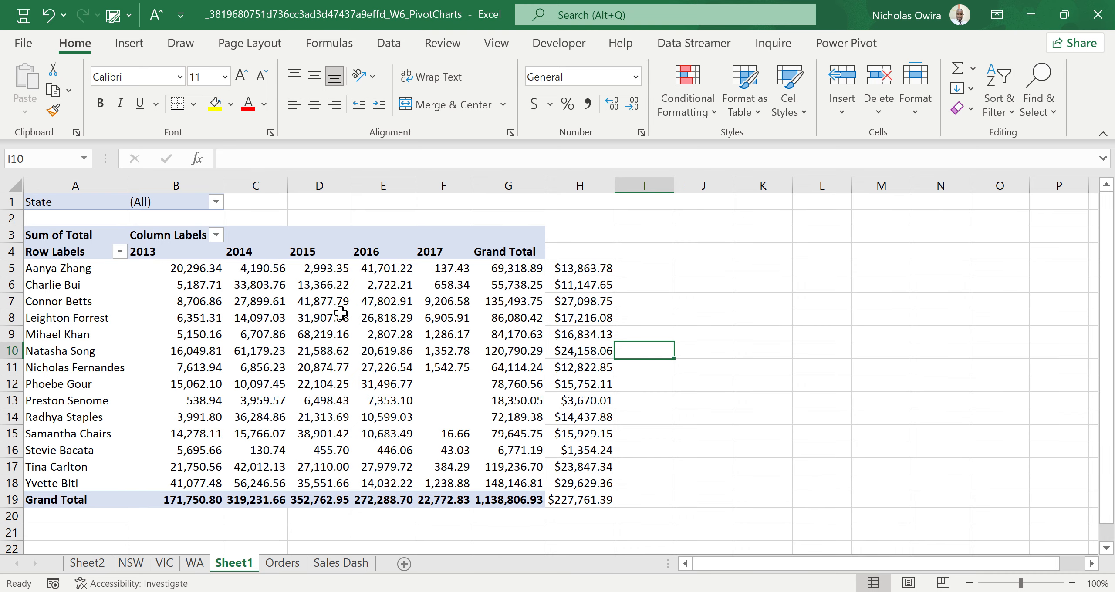
Limit the State report filter on Sheet1 to NSW only and turn off selection of multiple items
{"action": "left_click", "coordinate": [216, 203]}
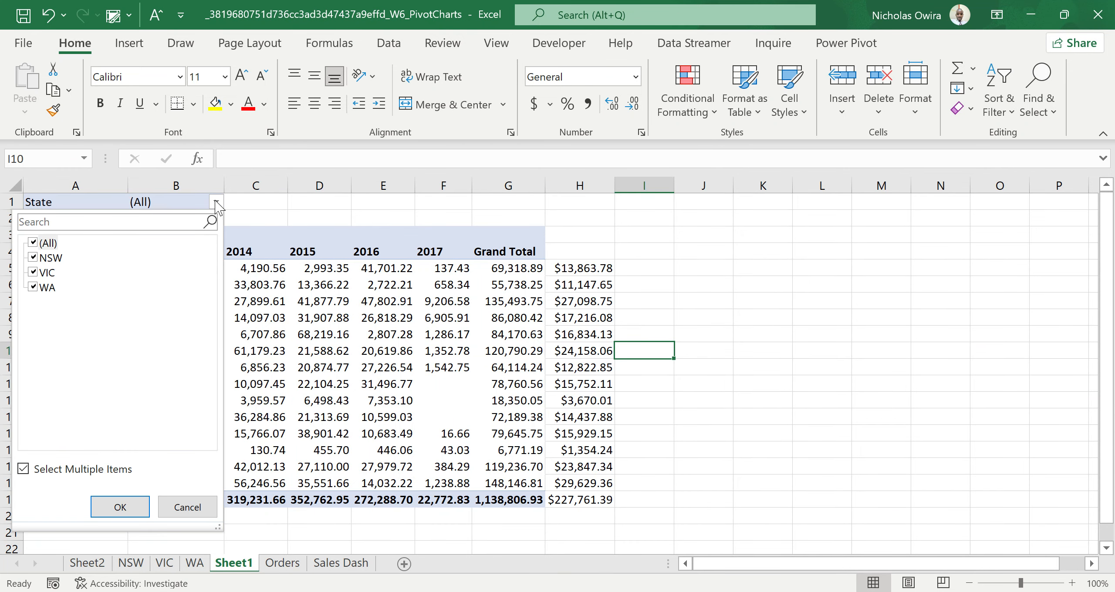
{"action": "left_click", "coordinate": [34, 242]}
{"action": "left_click", "coordinate": [33, 258]}
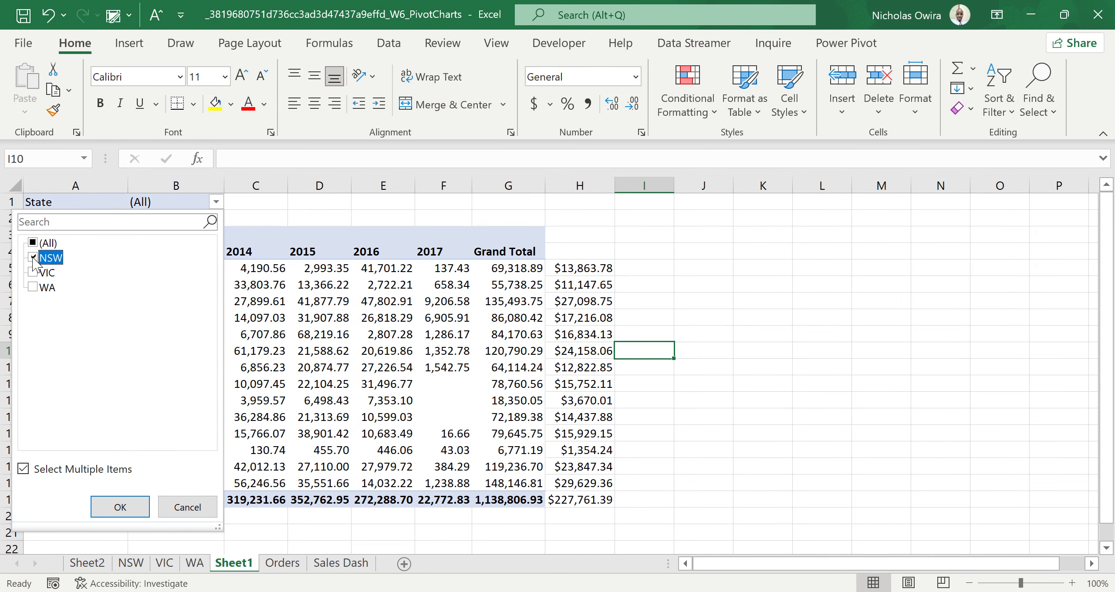
{"action": "left_click", "coordinate": [23, 469]}
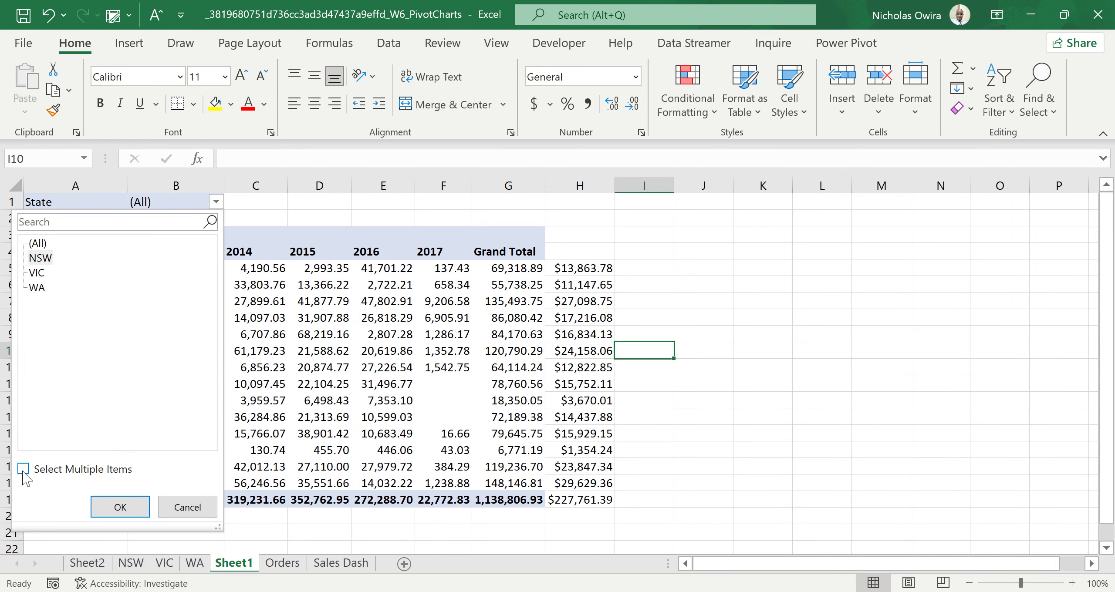
{"action": "left_click", "coordinate": [106, 508]}
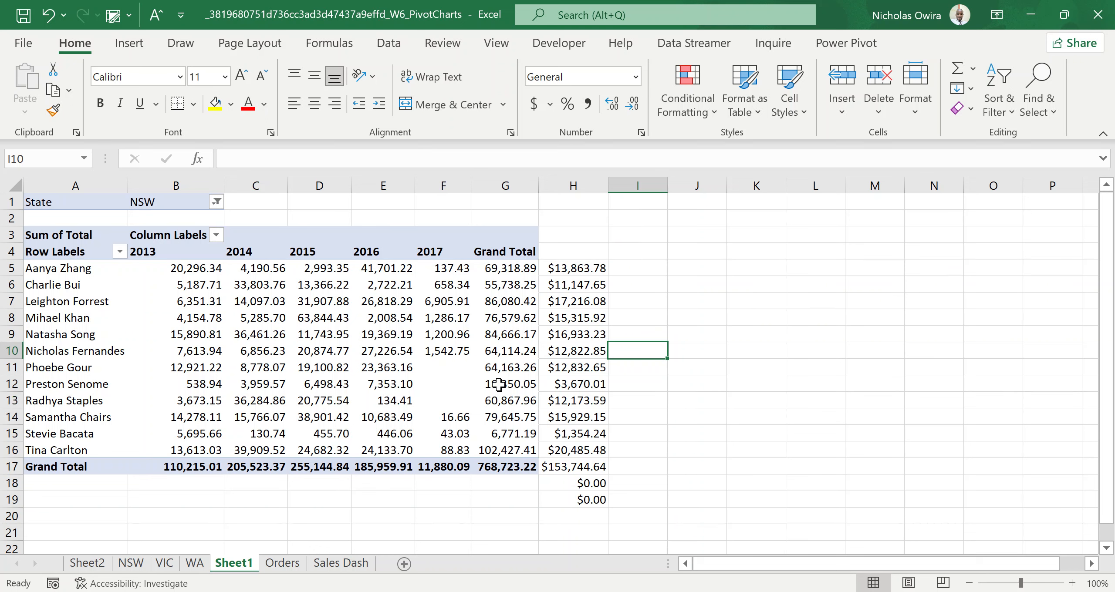
Switch the State report filter on Sheet1 to VIC, then to WA
{"action": "left_click", "coordinate": [215, 201]}
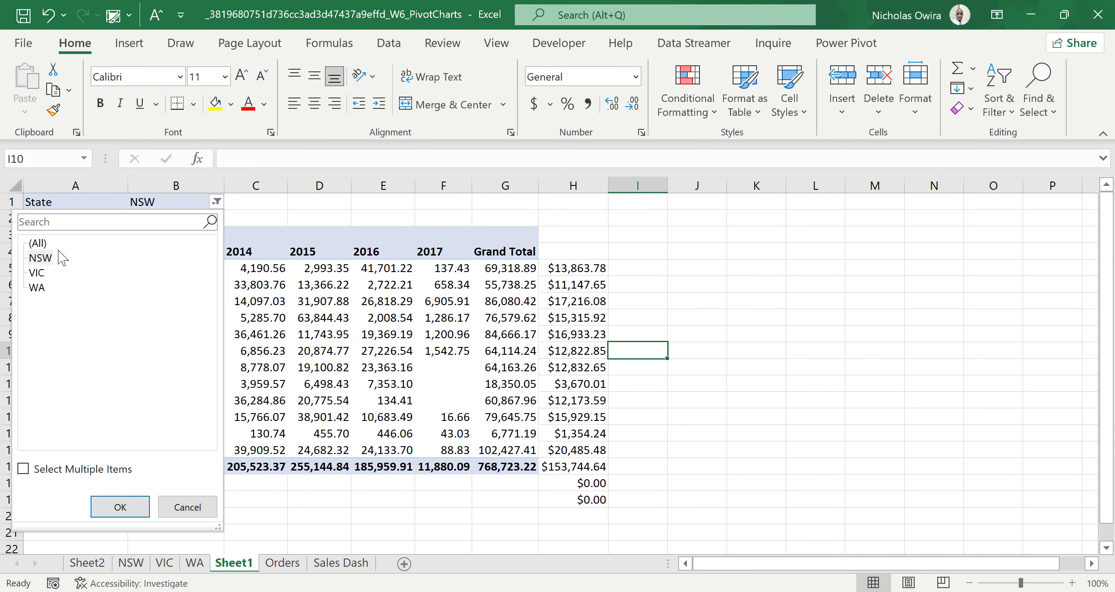
{"action": "left_click", "coordinate": [37, 272]}
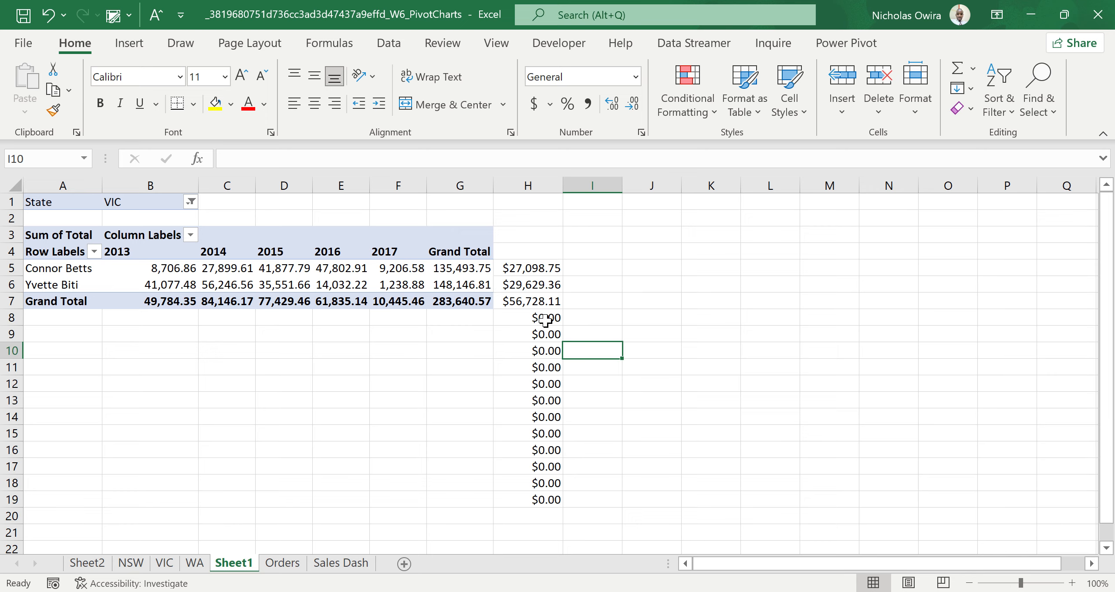
{"action": "left_click", "coordinate": [191, 202]}
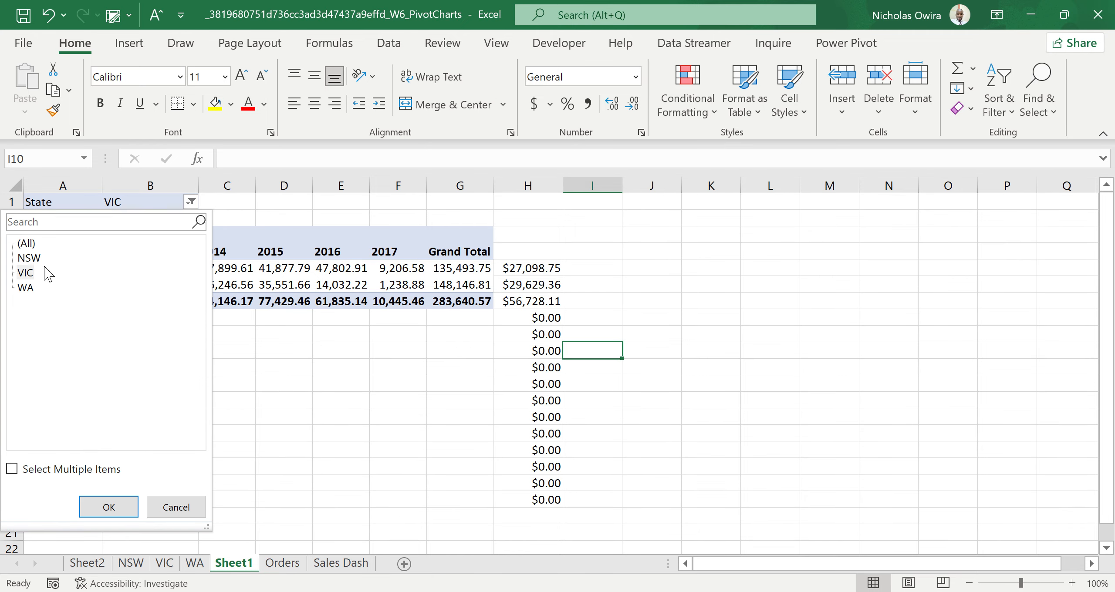
{"action": "left_click", "coordinate": [25, 287]}
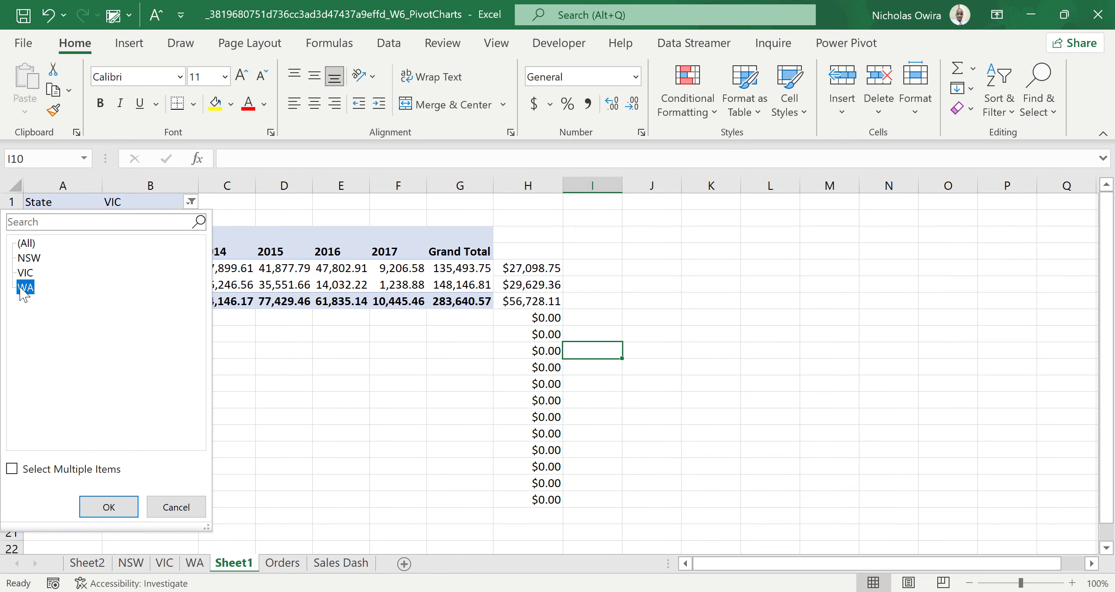
{"action": "left_click", "coordinate": [110, 508]}
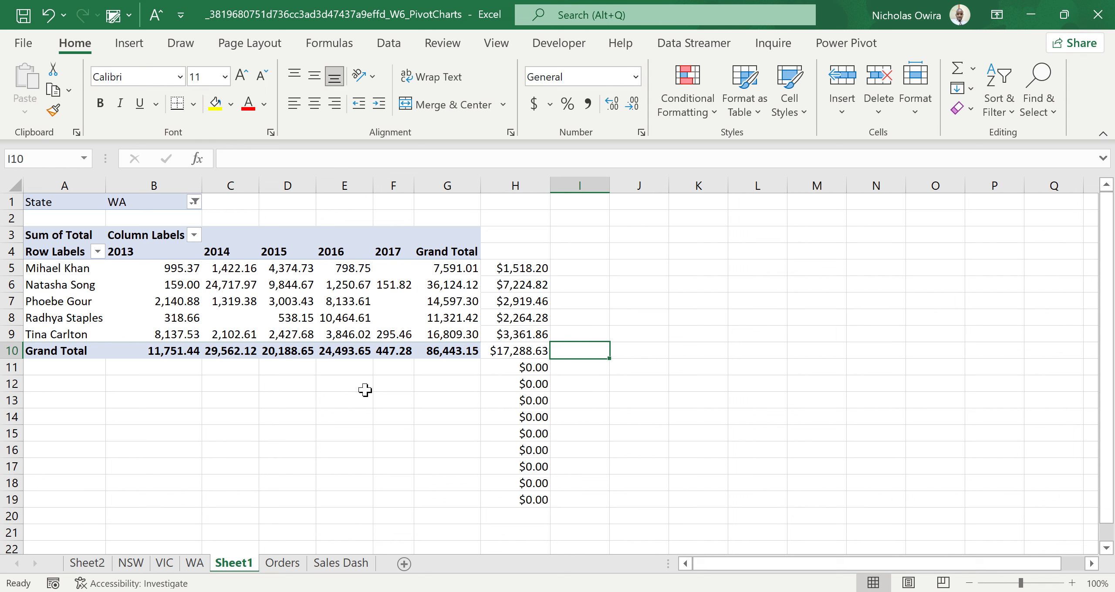
Reset the State report filter to (All) and turn on selection of multiple items
{"action": "left_click", "coordinate": [194, 203]}
{"action": "left_click", "coordinate": [25, 245]}
{"action": "left_click", "coordinate": [11, 470]}
{"action": "left_click", "coordinate": [108, 507]}
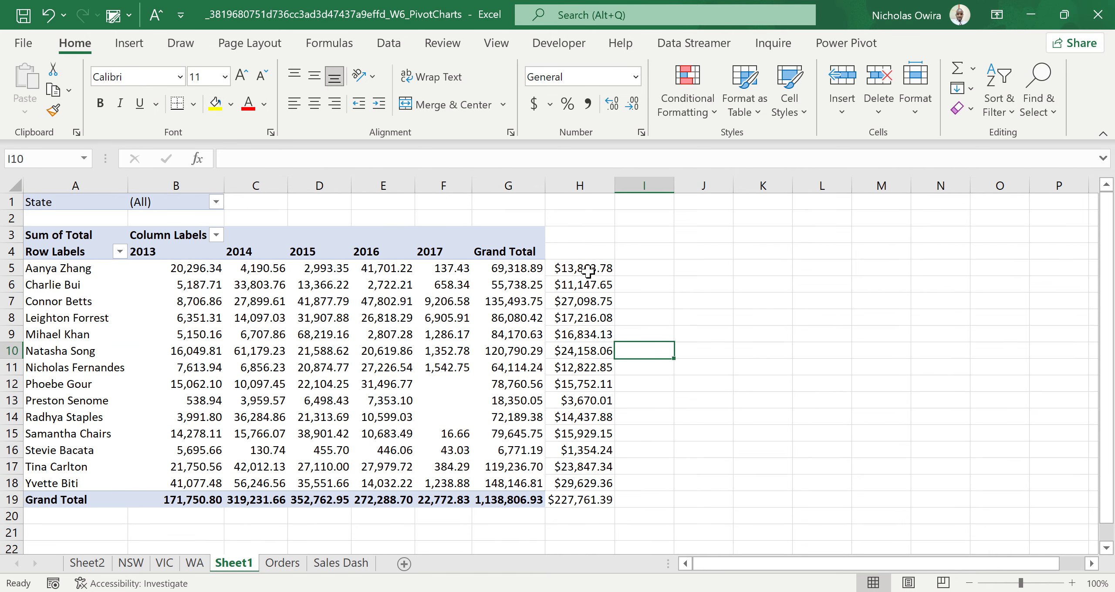
Clear the commission formulas from cells H5:H19 beside the pivot table
{"action": "left_click_drag", "start_coordinate": [588, 271], "coordinate": [595, 498]}
{"action": "key", "text": "Delete"}
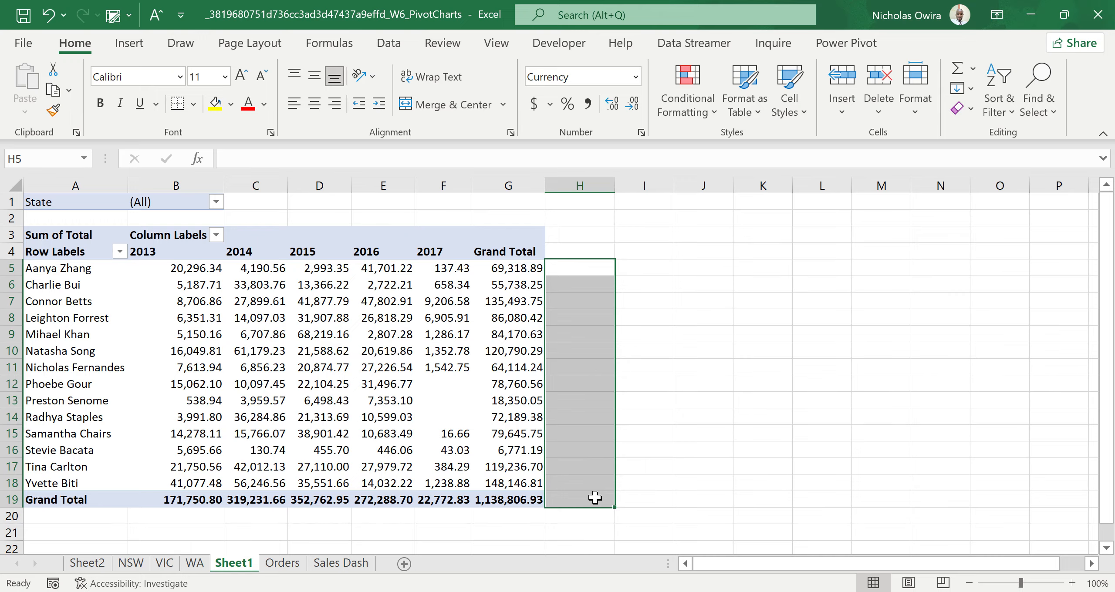
{"action": "left_click", "coordinate": [727, 400]}
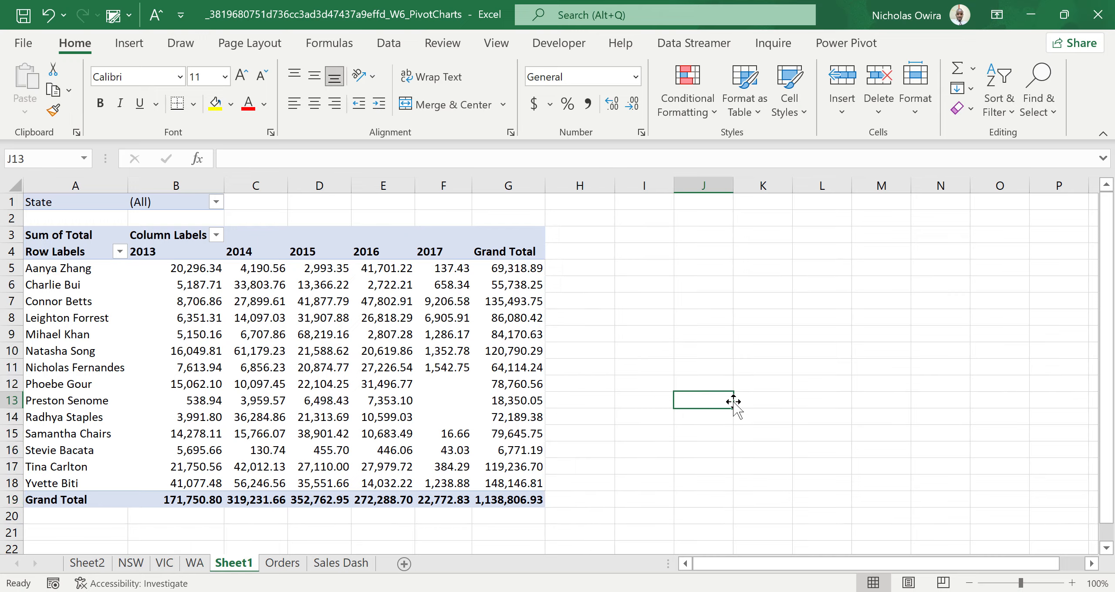
{"action": "left_click", "coordinate": [573, 270]}
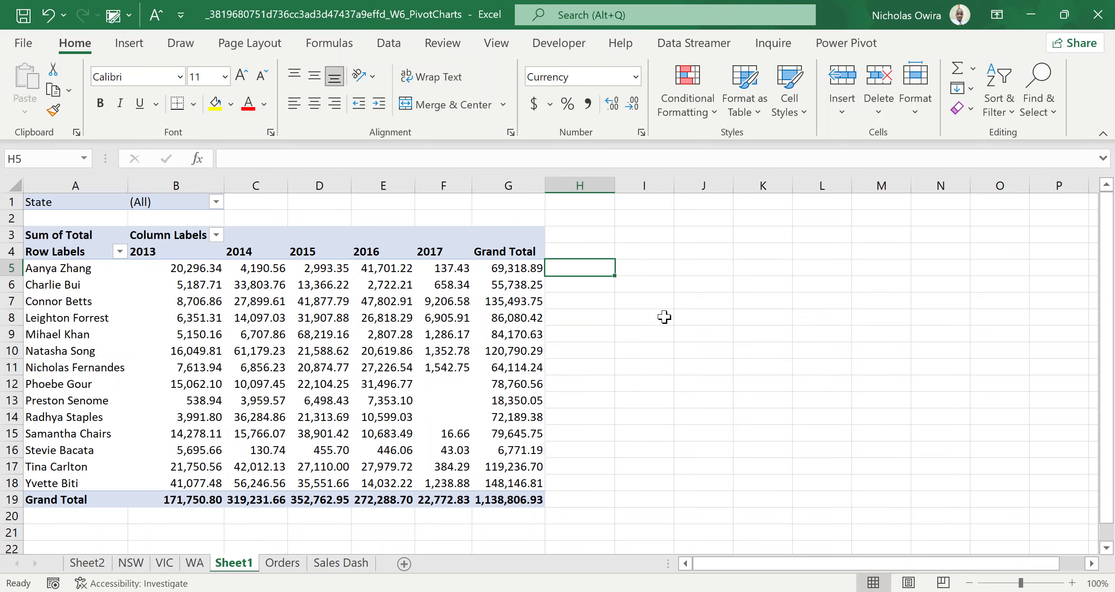
{"action": "left_click", "coordinate": [767, 305]}
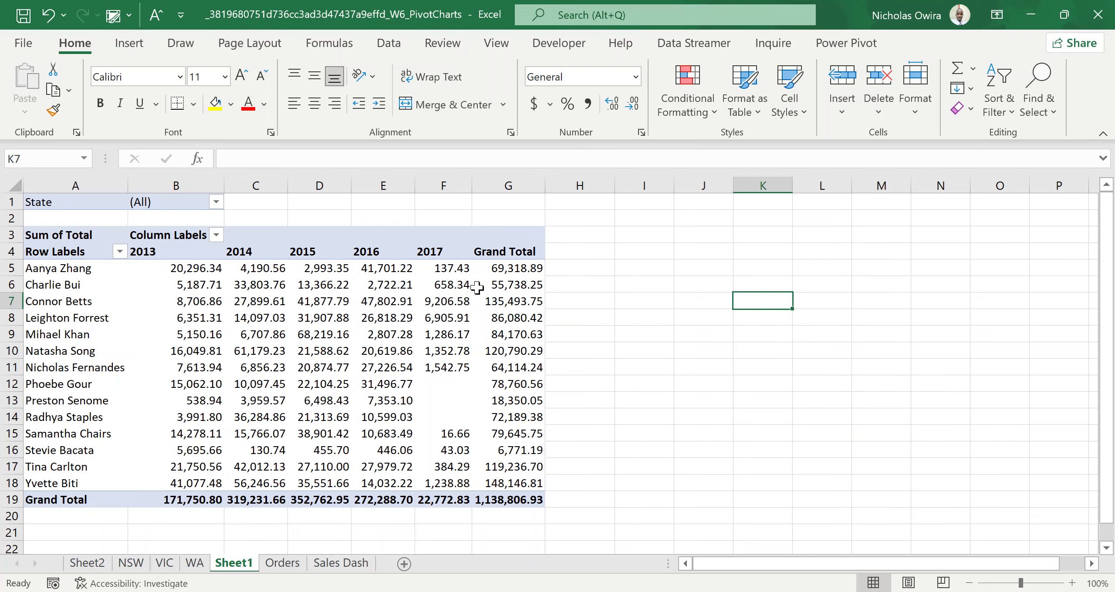
Start a calculated field for the pivot table named COMMISSION EARNED and clear its default formula down to the equals sign
{"action": "left_click", "coordinate": [497, 286]}
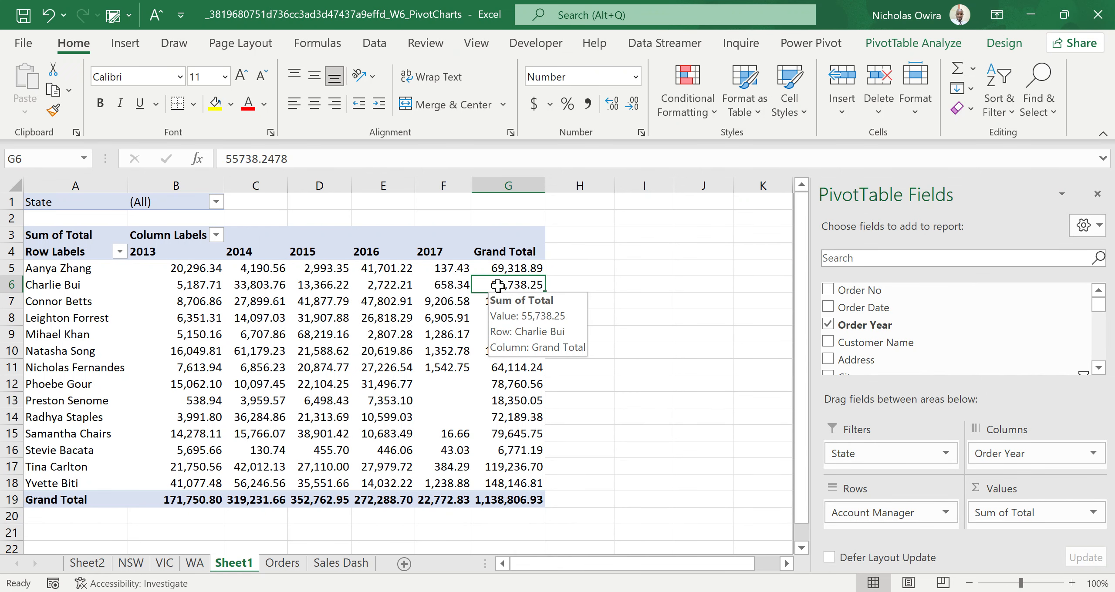
{"action": "left_click", "coordinate": [922, 46]}
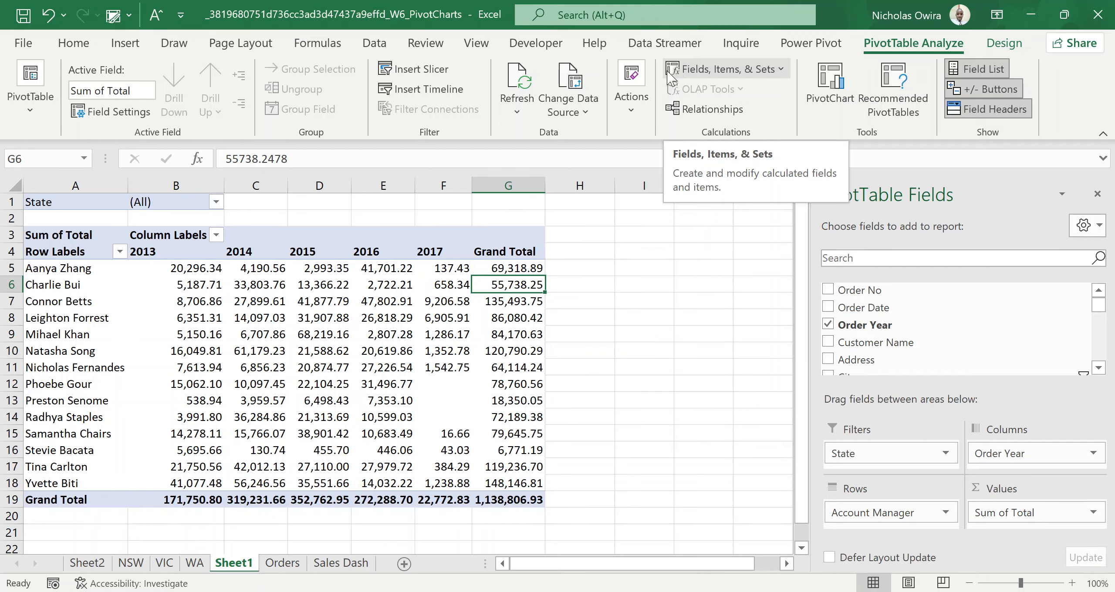
{"action": "left_click", "coordinate": [781, 70]}
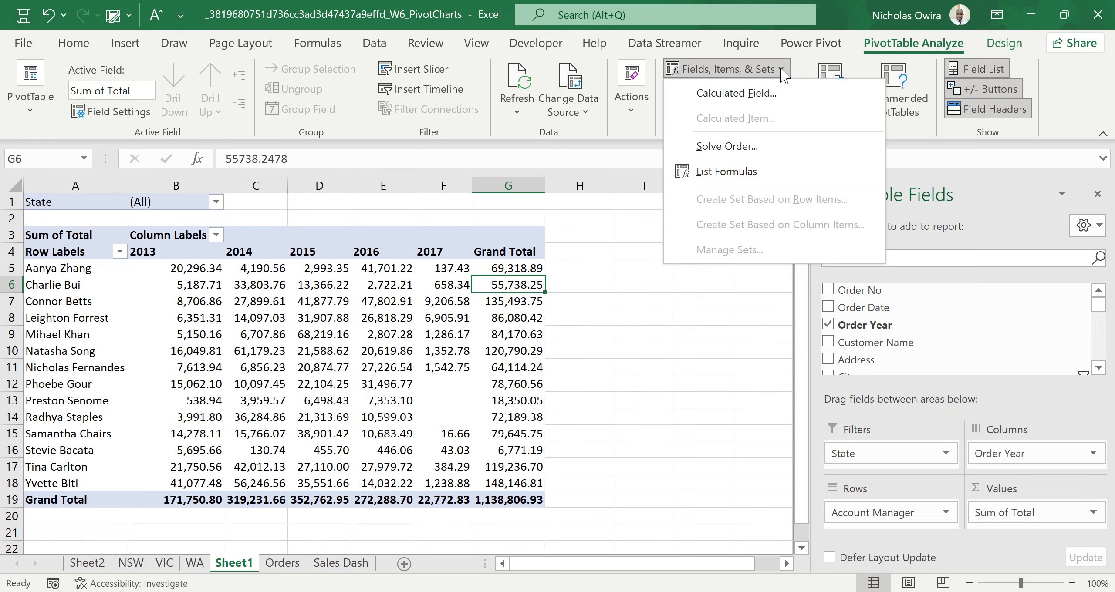
{"action": "left_click", "coordinate": [757, 94]}
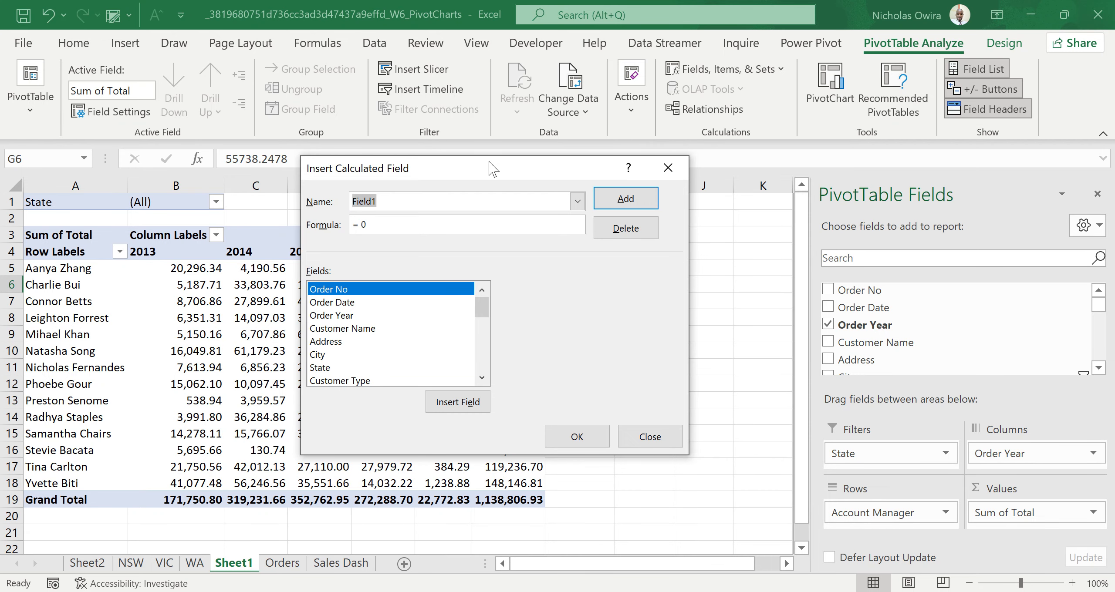
{"action": "left_click_drag", "start_coordinate": [494, 168], "coordinate": [779, 173]}
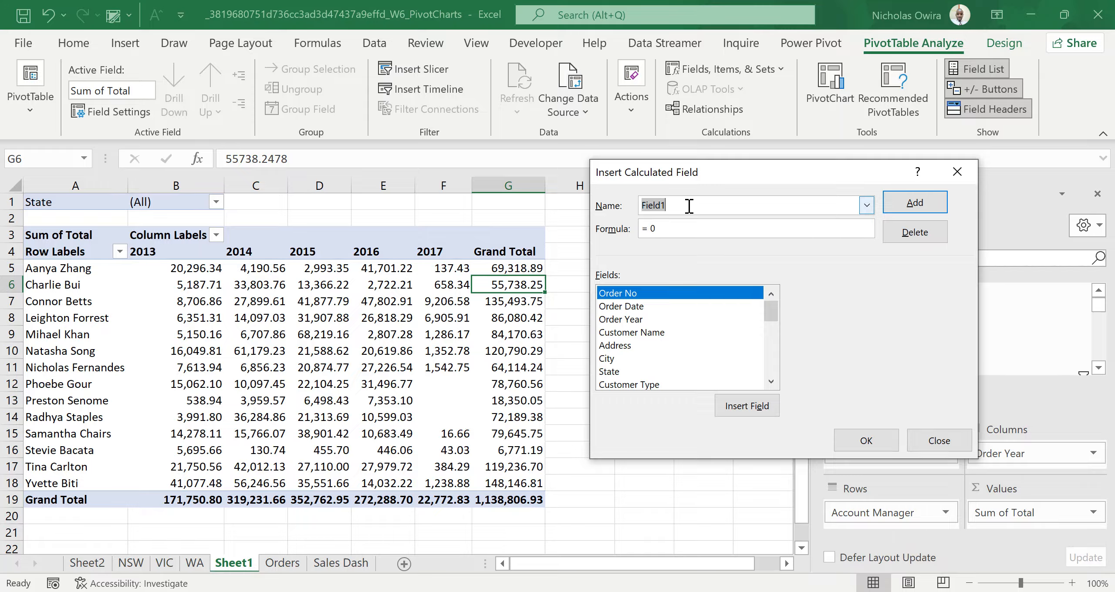
{"action": "type", "text": "COMMISSION EARNED"}
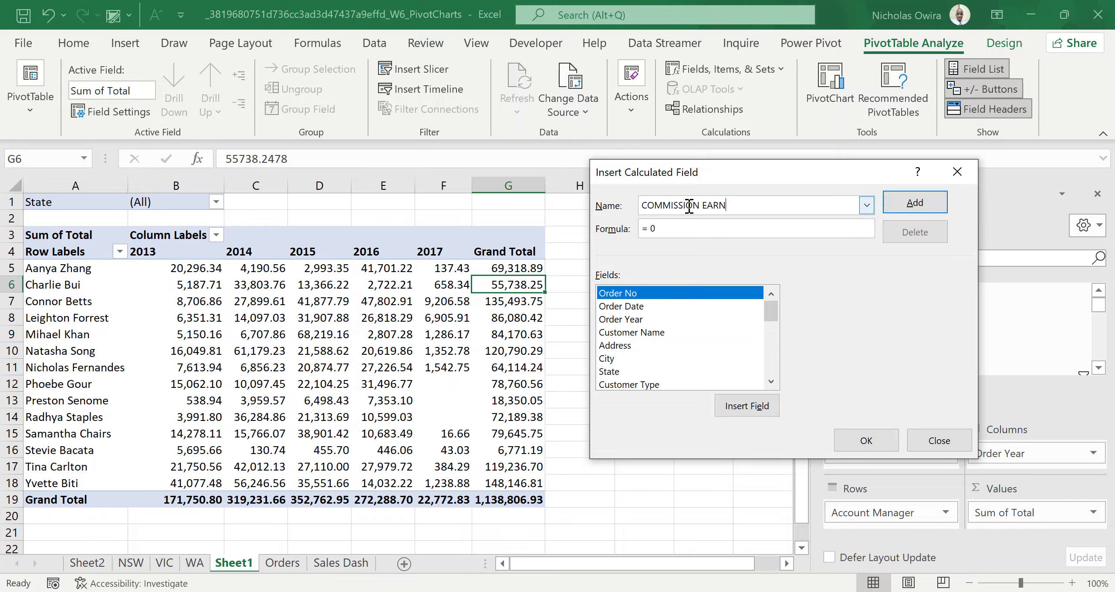
{"action": "double_click", "coordinate": [672, 228]}
{"action": "type", "text": "="}
Look through the fields available for the calculated field's formula, from Order No to Total
{"action": "left_click", "coordinate": [771, 382]}
{"action": "left_click", "coordinate": [771, 382]}
{"action": "left_click", "coordinate": [771, 382]}
{"action": "left_click", "coordinate": [771, 382]}
{"action": "left_click", "coordinate": [771, 382]}
{"action": "left_click", "coordinate": [771, 382]}
{"action": "left_click", "coordinate": [771, 382]}
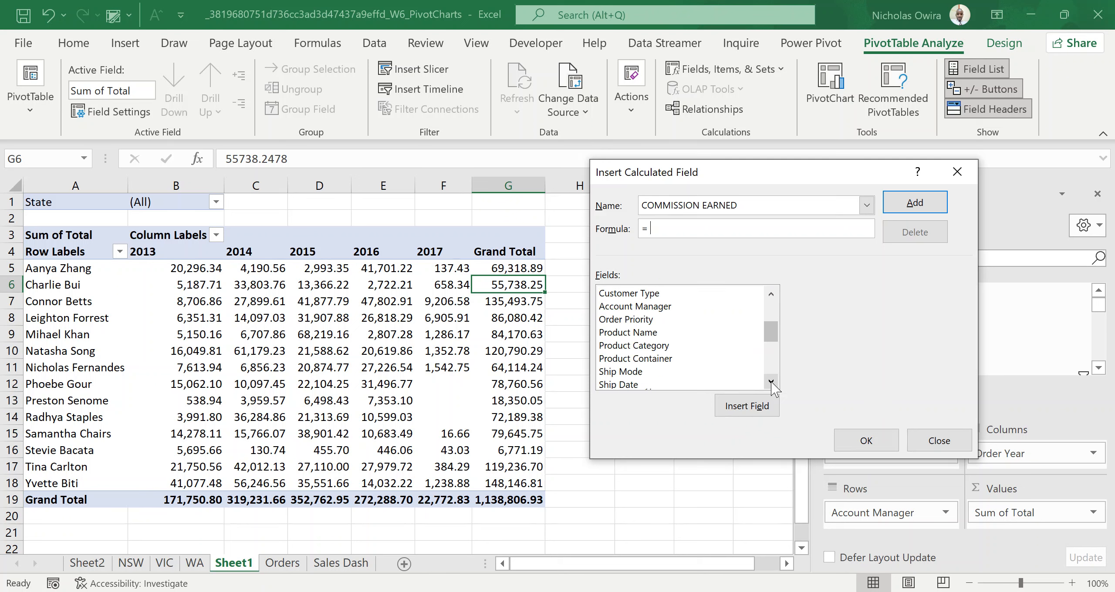
{"action": "left_click", "coordinate": [771, 382]}
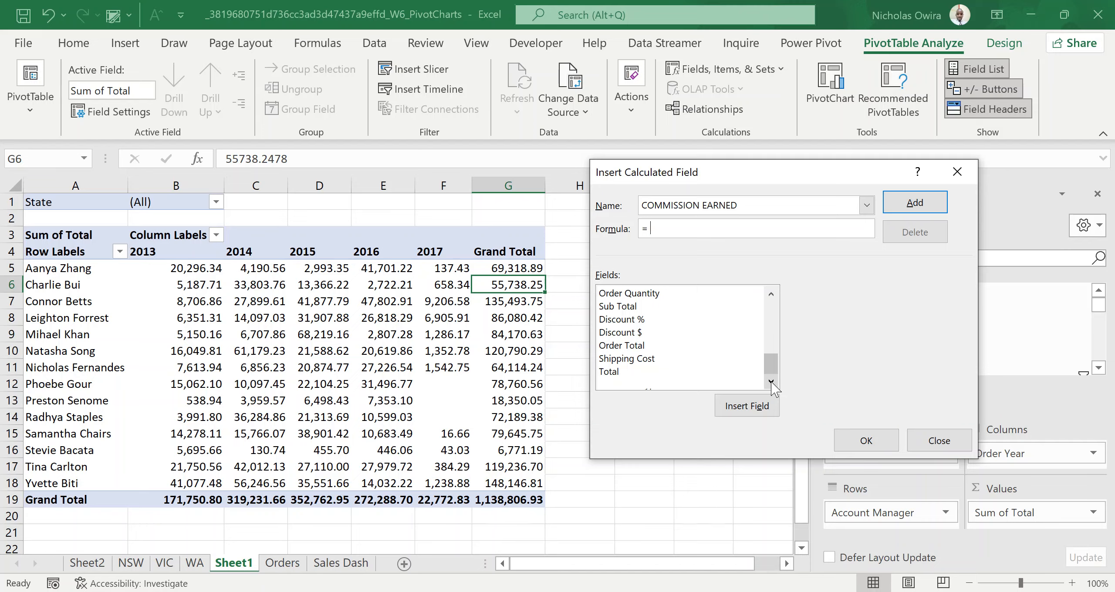
{"action": "left_click", "coordinate": [771, 296]}
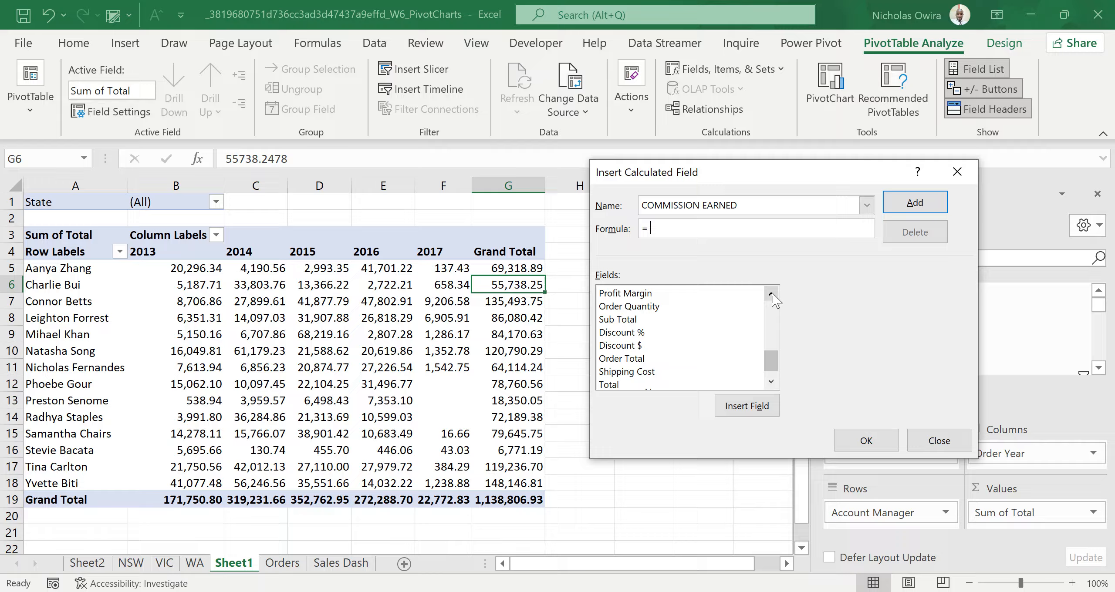
{"action": "left_click", "coordinate": [771, 295]}
{"action": "left_click", "coordinate": [771, 295]}
{"action": "left_click", "coordinate": [770, 295]}
{"action": "left_click", "coordinate": [771, 295]}
{"action": "left_click", "coordinate": [771, 295]}
{"action": "left_click", "coordinate": [771, 296]}
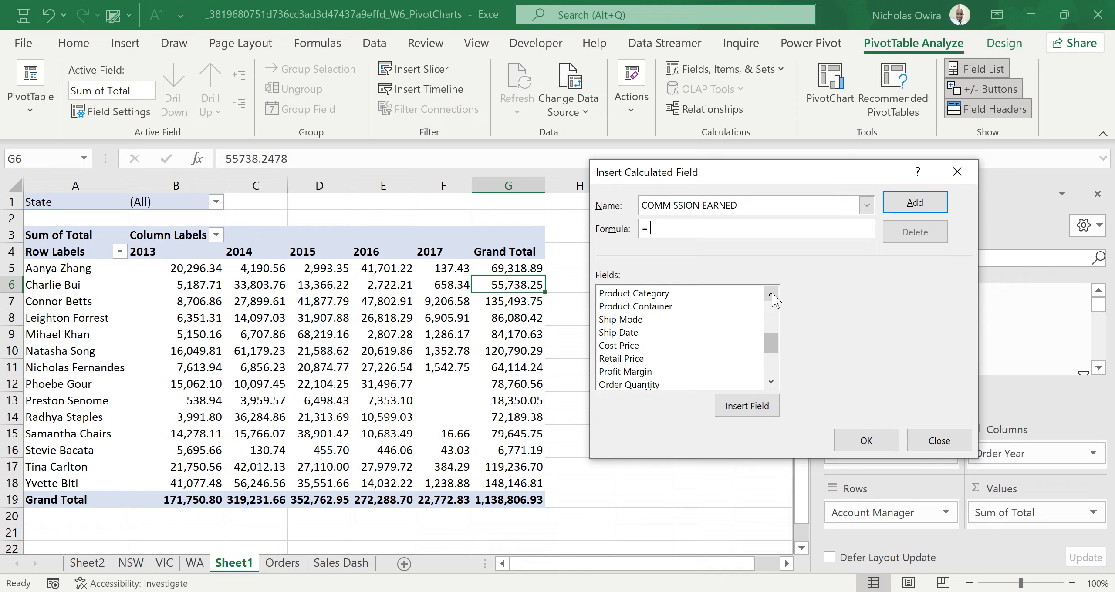
{"action": "left_click", "coordinate": [771, 295]}
{"action": "left_click", "coordinate": [771, 296]}
{"action": "left_click", "coordinate": [771, 295]}
{"action": "left_click", "coordinate": [771, 296]}
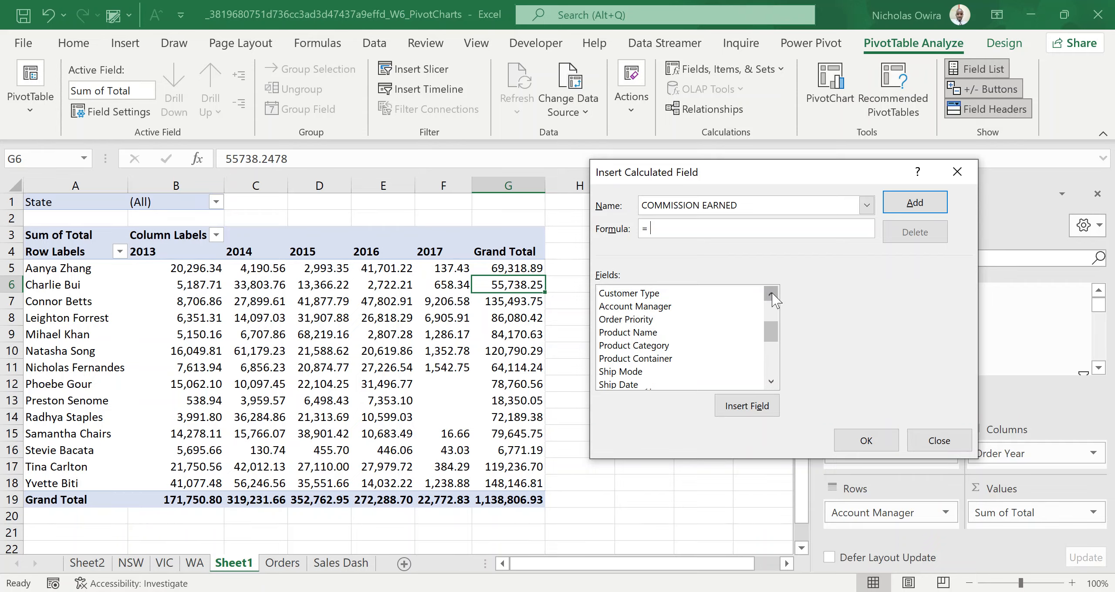
{"action": "left_click", "coordinate": [771, 296]}
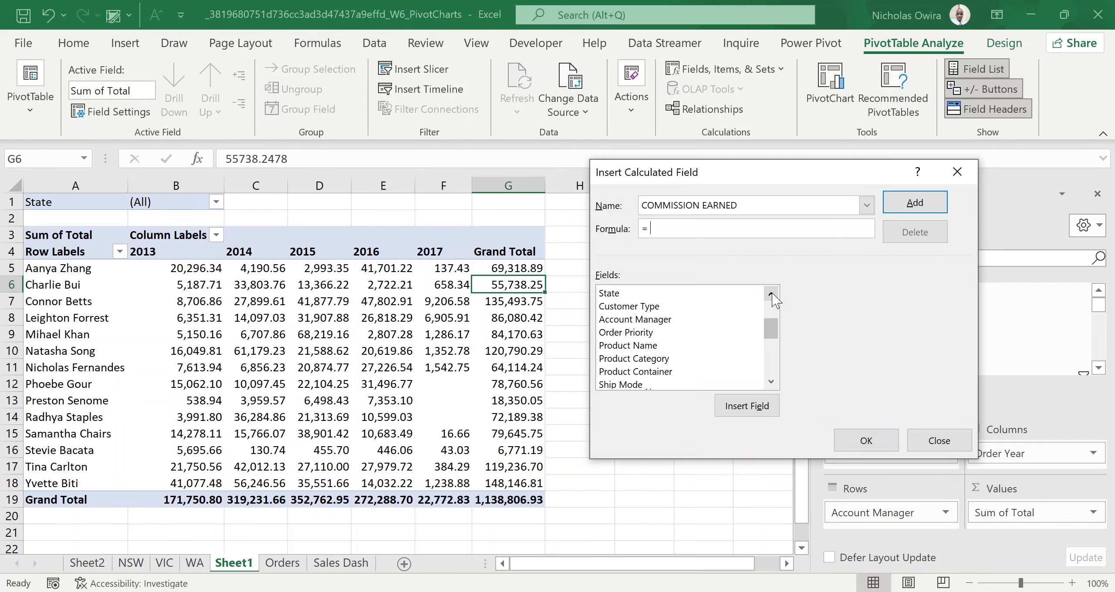
{"action": "left_click", "coordinate": [771, 295]}
{"action": "left_click", "coordinate": [771, 295]}
{"action": "left_click", "coordinate": [771, 296]}
{"action": "left_click", "coordinate": [771, 295]}
{"action": "left_click", "coordinate": [771, 295]}
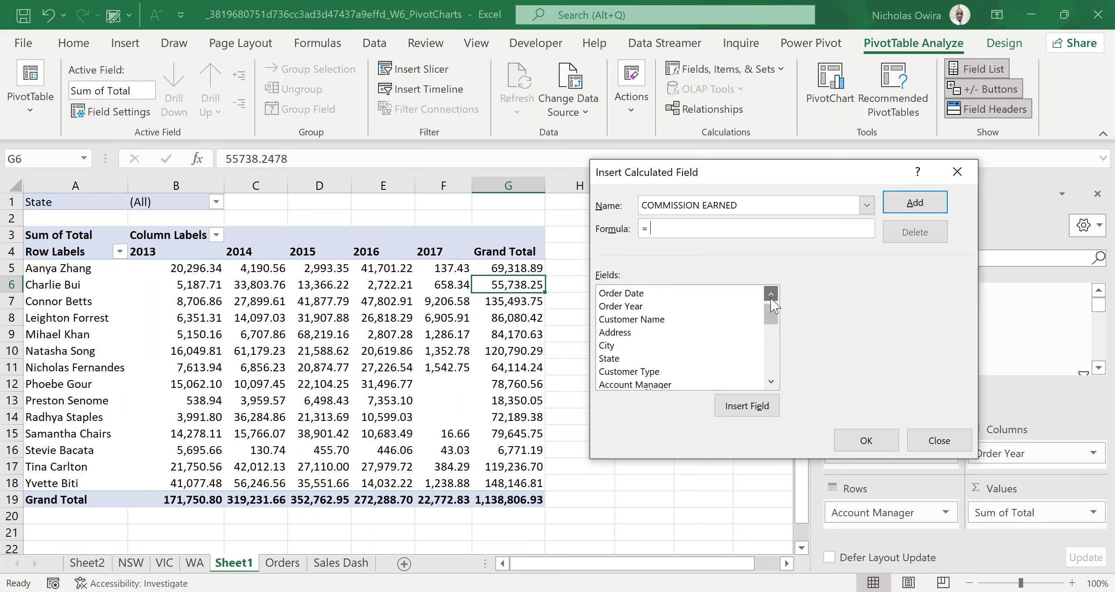
{"action": "left_click", "coordinate": [771, 296]}
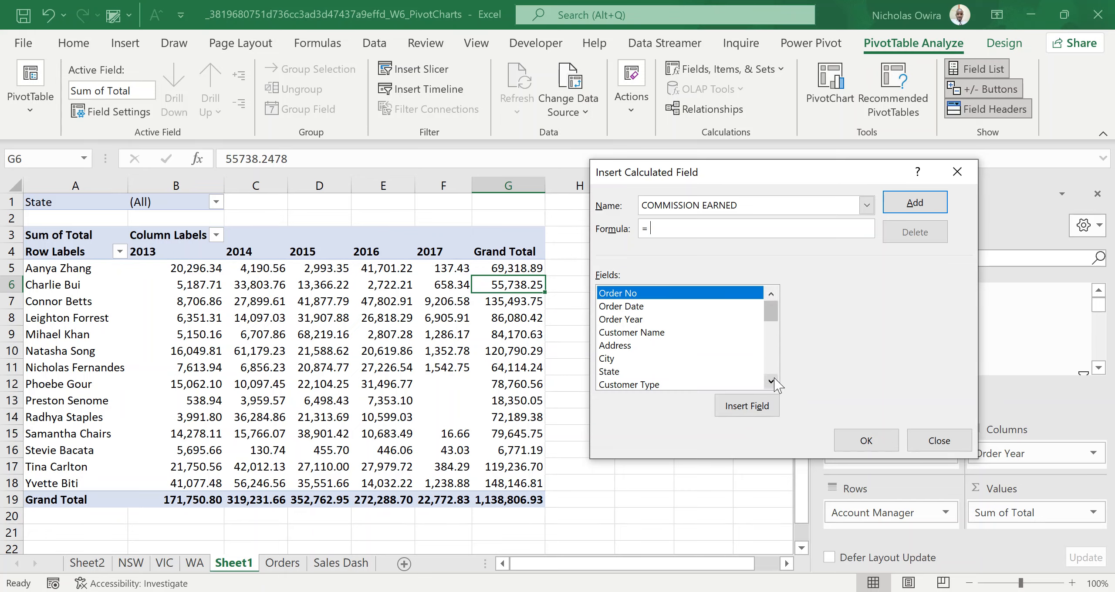
Complete the COMMISSION EARNED formula as = Total*0.2 using the Total field, and add the calculated field to the pivot table
{"action": "left_click_drag", "start_coordinate": [771, 382], "coordinate": [771, 382]}
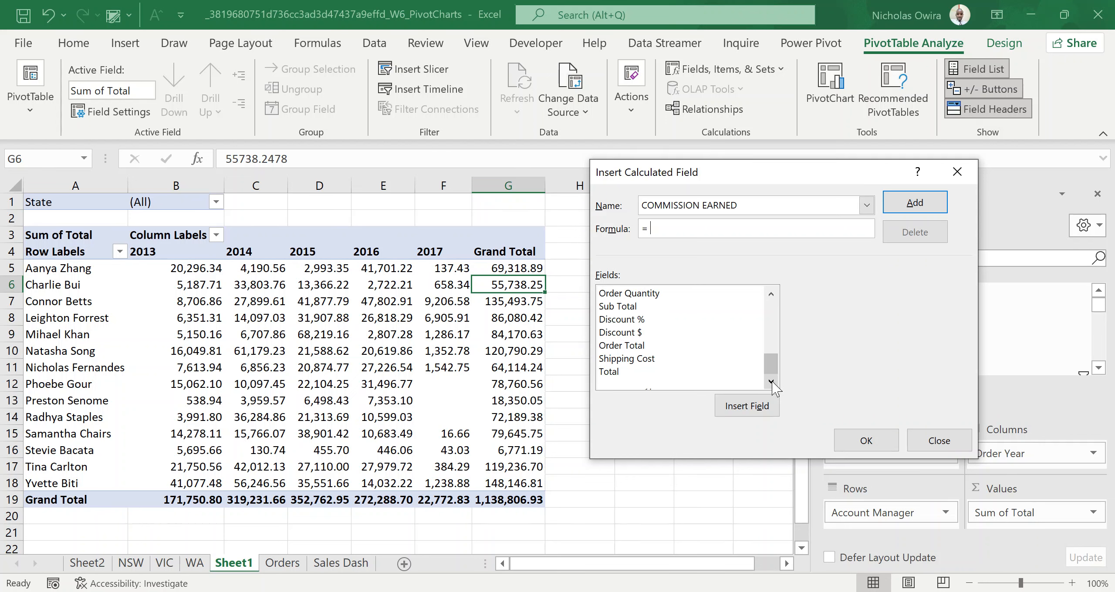
{"action": "left_click", "coordinate": [622, 371]}
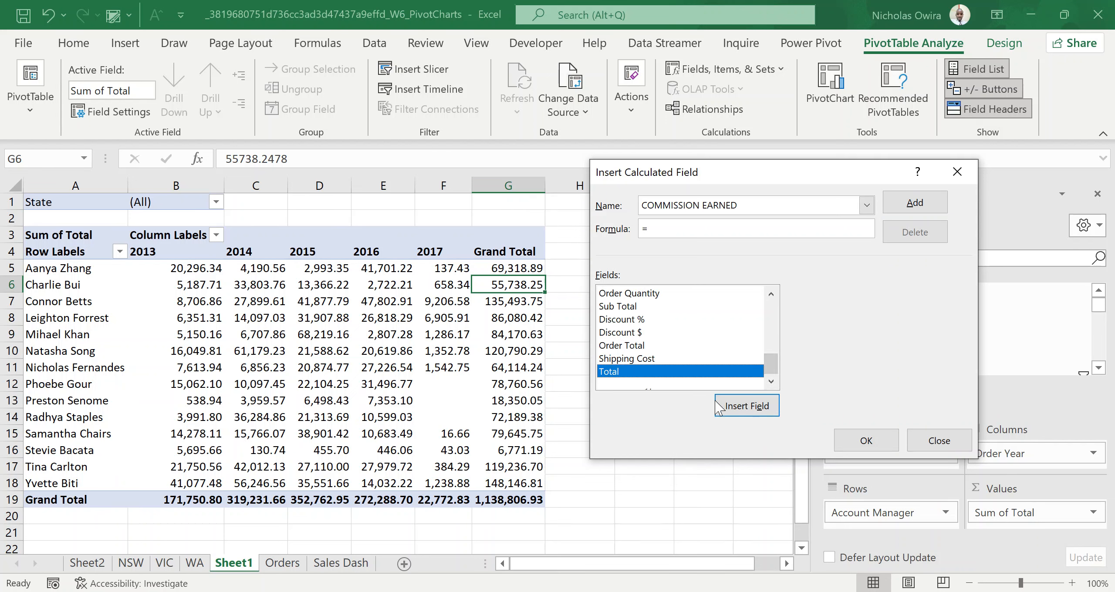
{"action": "left_click", "coordinate": [731, 409]}
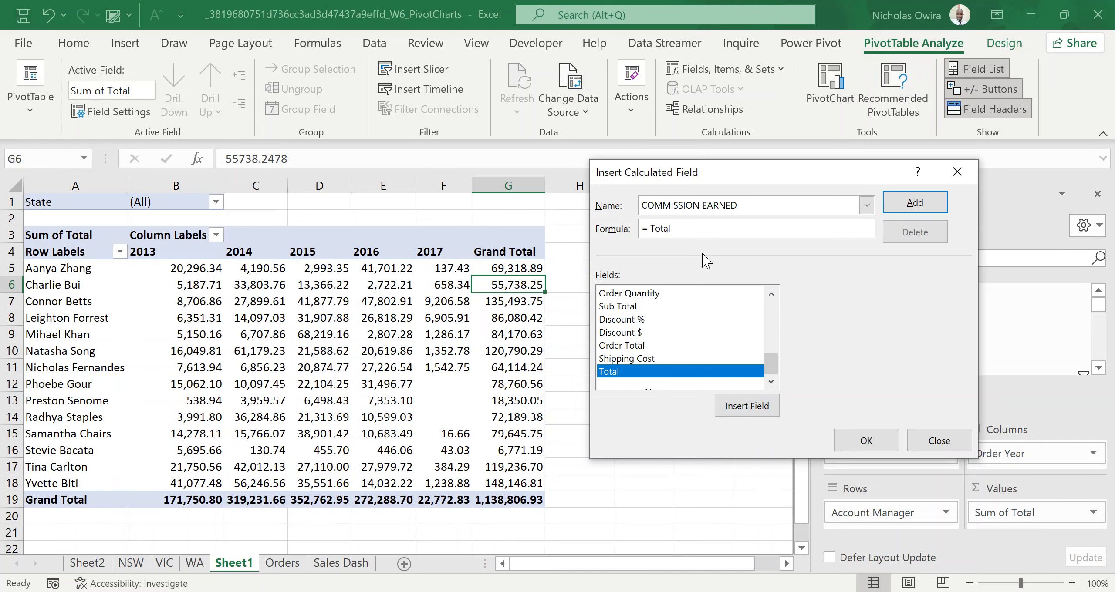
{"action": "type", "text": "*0.2"}
{"action": "left_click", "coordinate": [928, 205]}
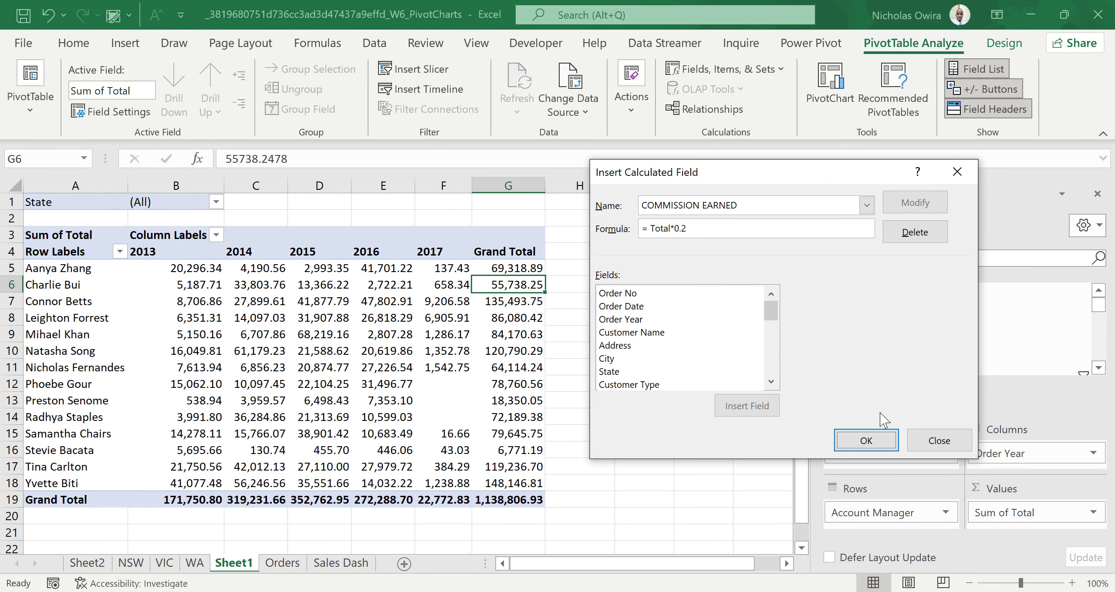
{"action": "left_click", "coordinate": [872, 440]}
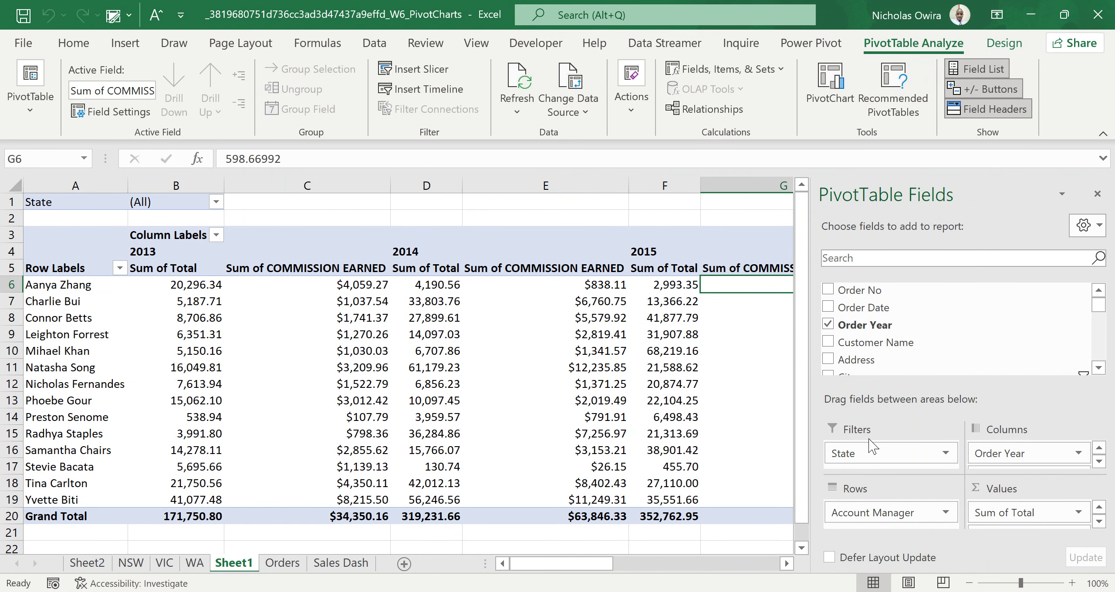
Examine the 2017 and overall total columns of the pivot table, comparing Sum of Total with Sum of COMMISSION EARNED
{"action": "left_click", "coordinate": [709, 562]}
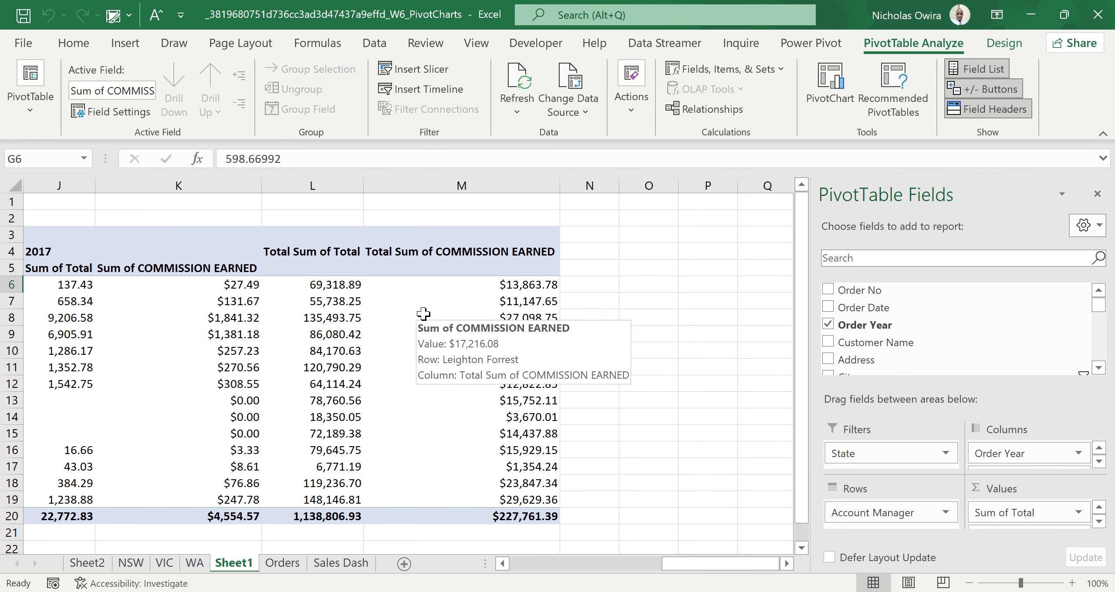
{"action": "mouse_move", "coordinate": [330, 288]}
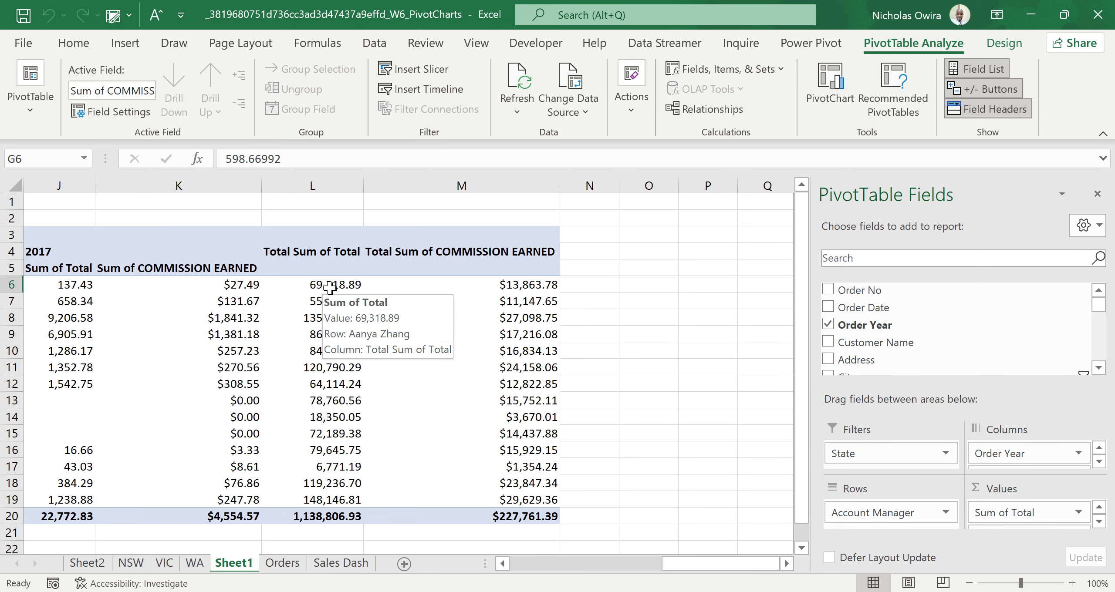
{"action": "mouse_move", "coordinate": [488, 320]}
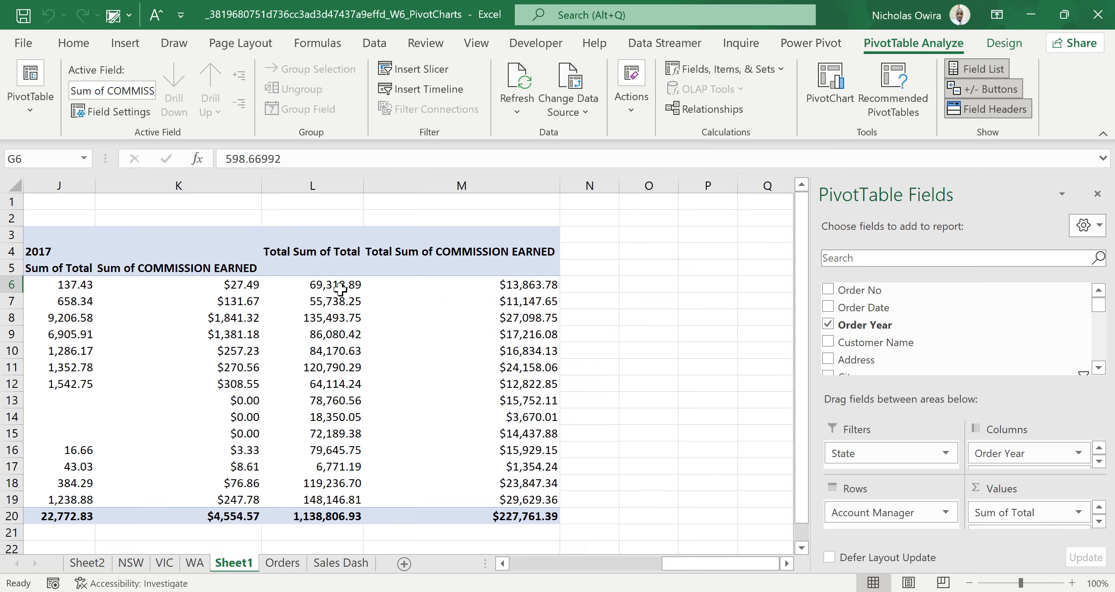
{"action": "mouse_move", "coordinate": [358, 303]}
{"action": "mouse_move", "coordinate": [224, 441]}
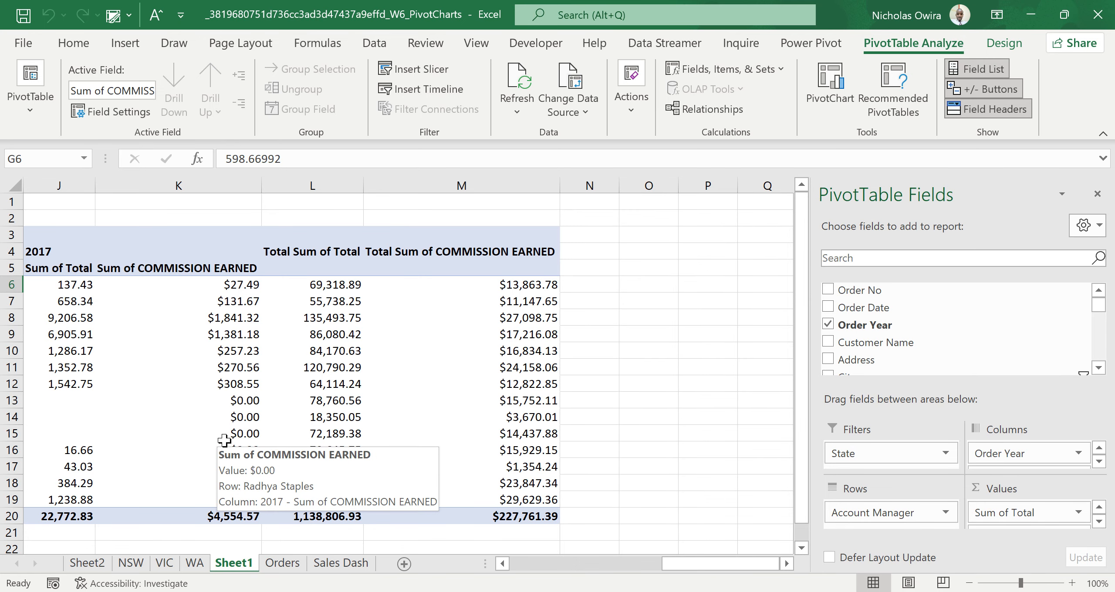
Return to the first pivot table columns and compare the 2014 sales of the first two account managers with their commission
{"action": "key", "text": "Left"}
{"action": "key", "text": "Left"}
{"action": "key", "text": "Left"}
{"action": "key", "text": "Left"}
{"action": "key", "text": "Left"}
{"action": "key", "text": "Left"}
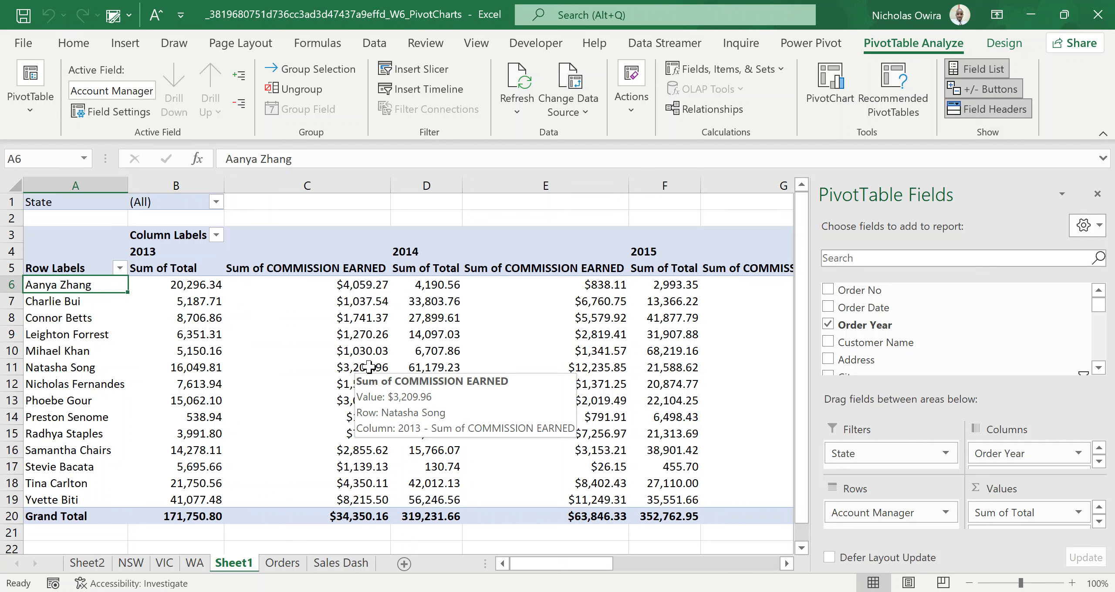
{"action": "left_click_drag", "start_coordinate": [409, 290], "coordinate": [414, 304]}
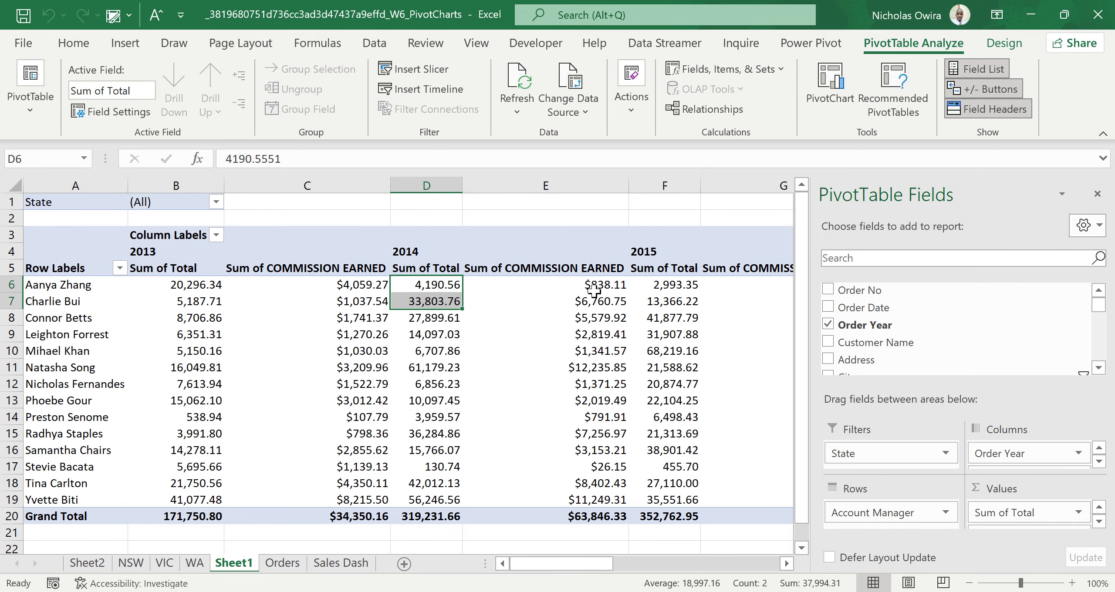
Examine Sum of Total and Sum of COMMISSION EARNED from 2014 through 2017 and the overall totals, returning to the first account manager
{"action": "key", "text": "Right"}
{"action": "key", "text": "Right"}
{"action": "key", "text": "Right"}
{"action": "key", "text": "Right"}
{"action": "key", "text": "Right"}
{"action": "key", "text": "Right"}
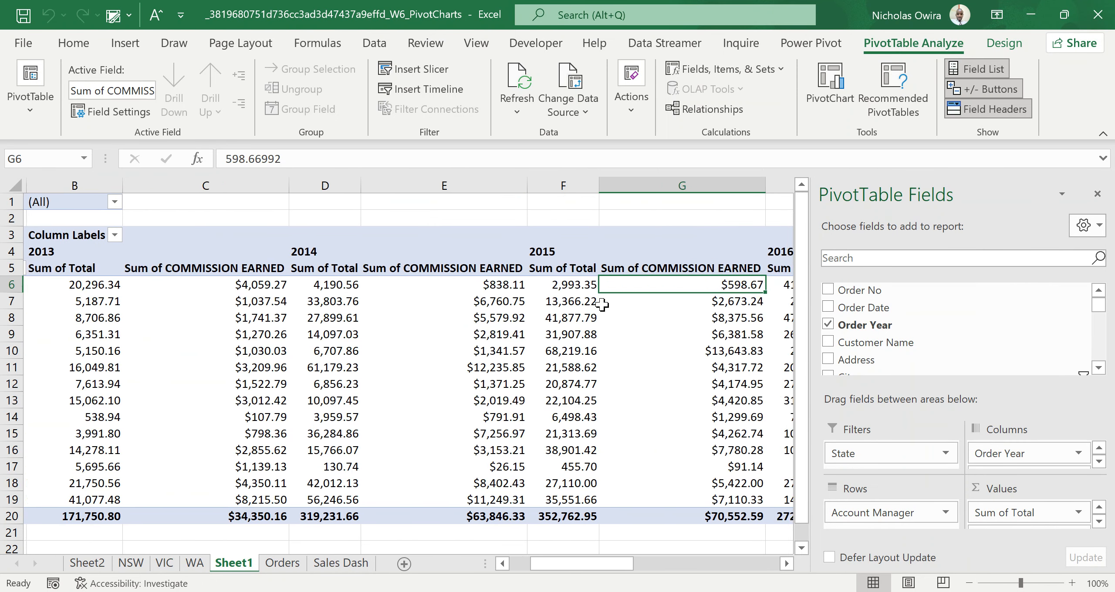
{"action": "key", "text": "Right"}
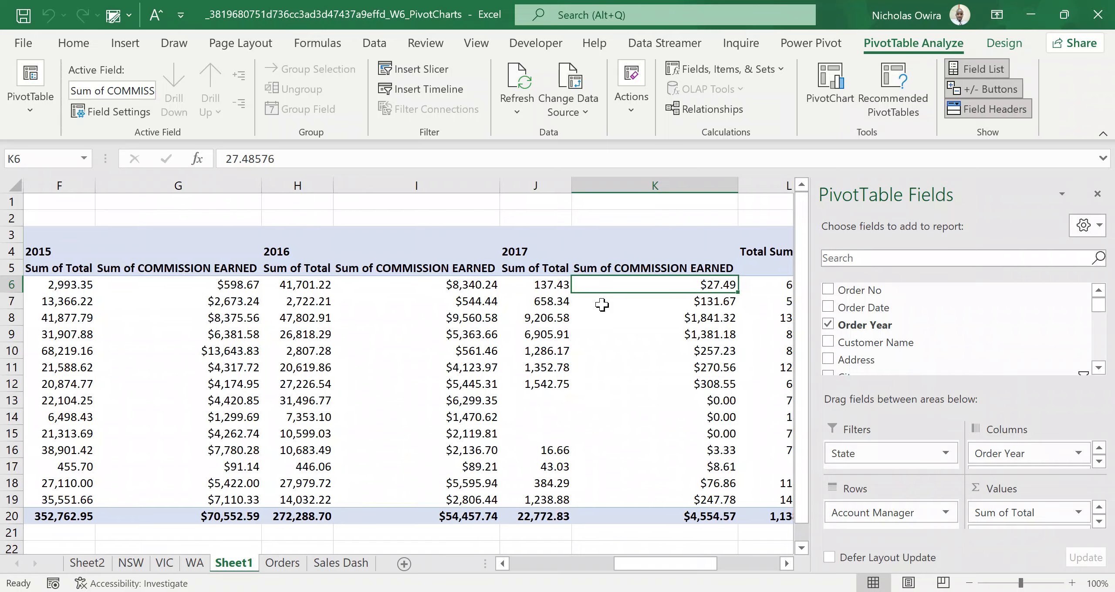
{"action": "key", "text": "Right"}
{"action": "key", "text": "Right"}
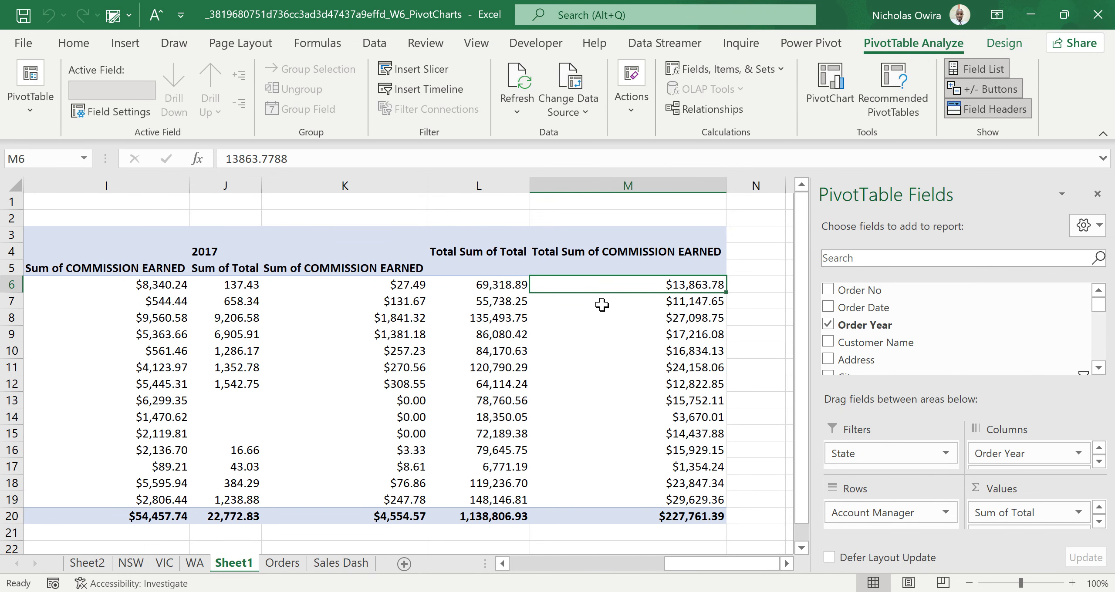
{"action": "key", "text": "Left"}
{"action": "key", "text": "Left"}
{"action": "key", "text": "Left"}
{"action": "key", "text": "Left"}
{"action": "key", "text": "Left"}
{"action": "key", "text": "Left"}
{"action": "key", "text": "Left"}
{"action": "key", "text": "Left"}
{"action": "key", "text": "Left"}
{"action": "key", "text": "Left"}
{"action": "key", "text": "Left"}
{"action": "key", "text": "Left"}
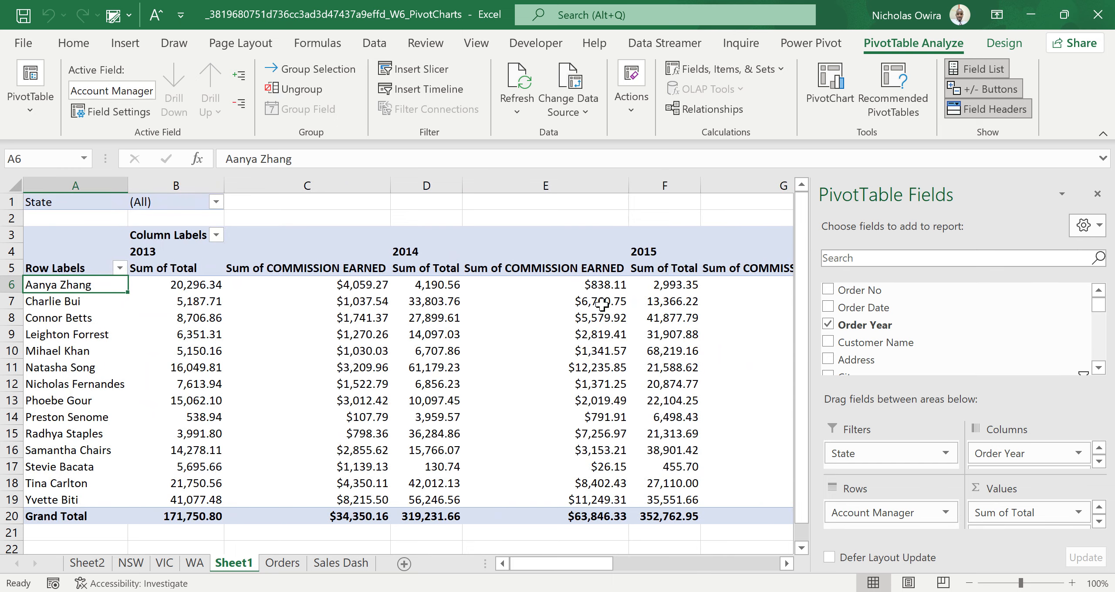
Filter the pivot table's State report filter to the single item NSW, with multiple item selection turned off
{"action": "left_click", "coordinate": [216, 235]}
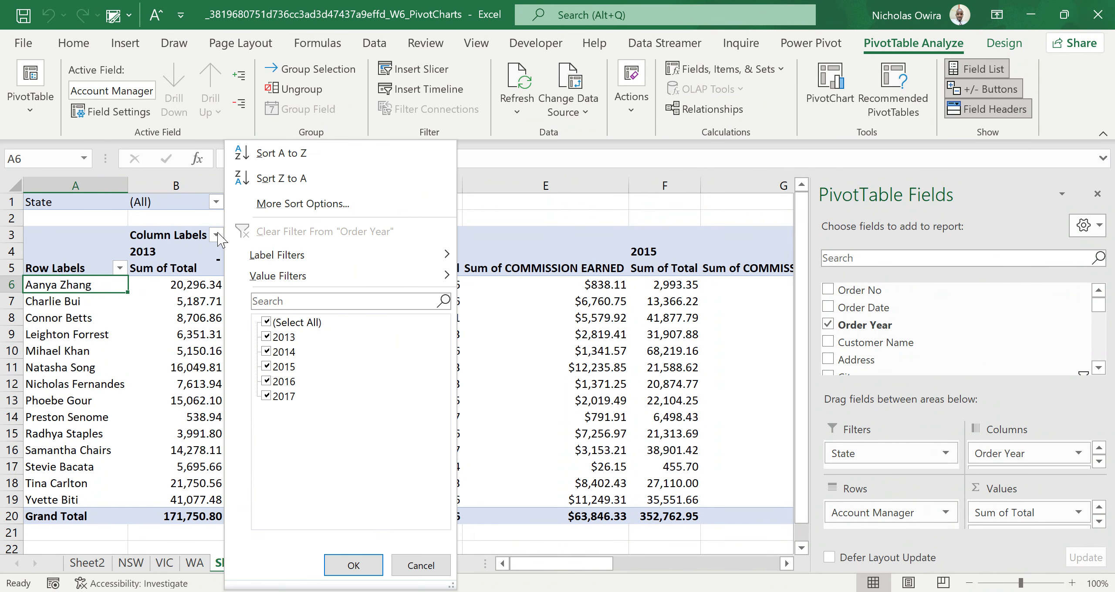
{"action": "left_click", "coordinate": [487, 186]}
{"action": "left_click", "coordinate": [216, 202]}
{"action": "left_click", "coordinate": [33, 243]}
{"action": "left_click", "coordinate": [33, 258]}
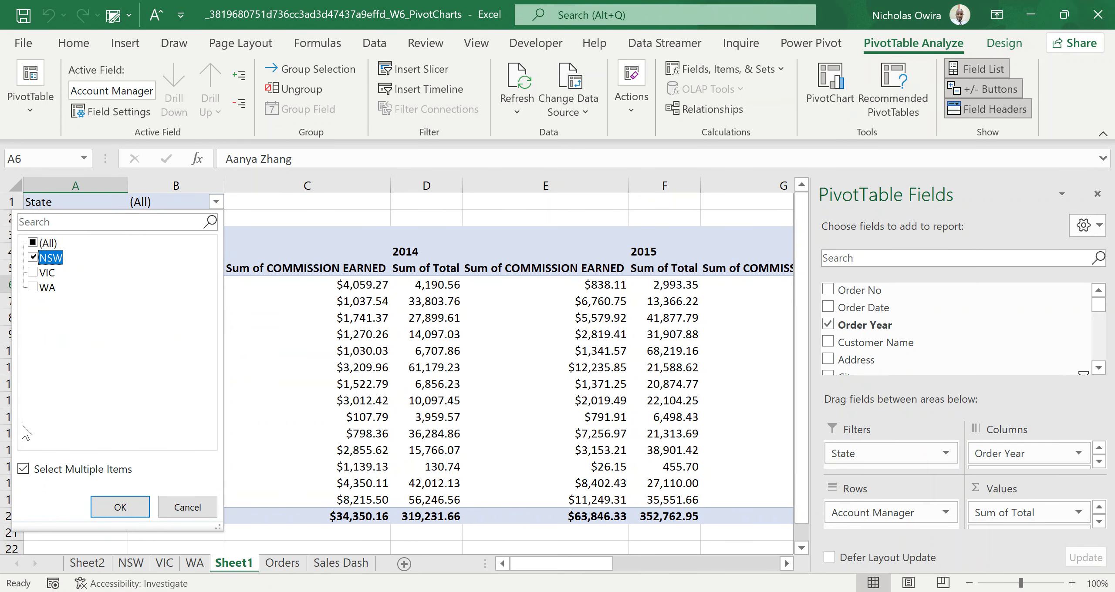
{"action": "left_click", "coordinate": [23, 469]}
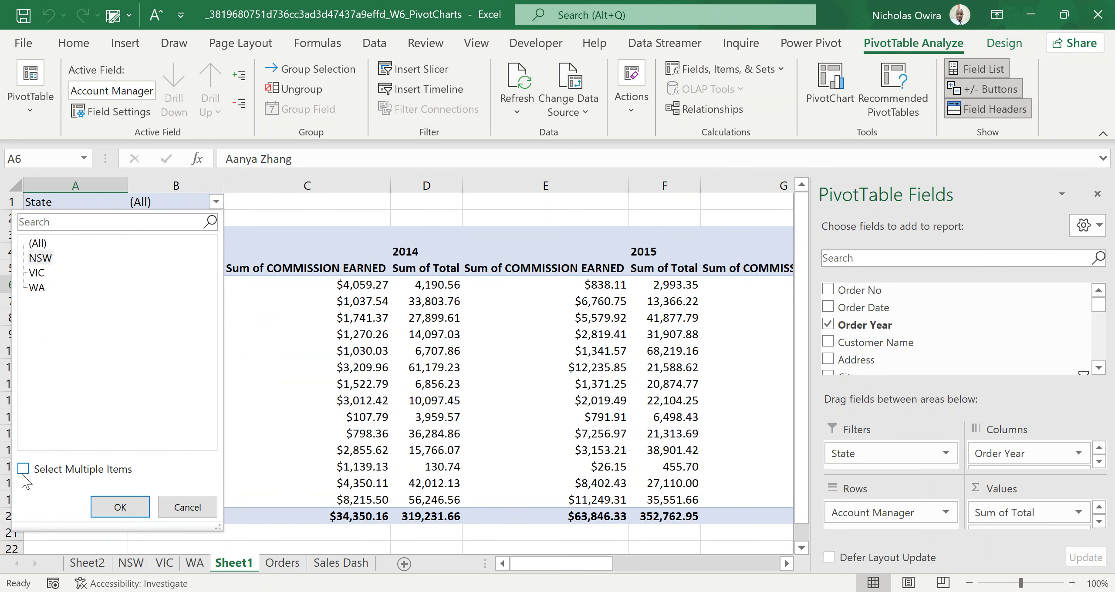
{"action": "left_click", "coordinate": [117, 508]}
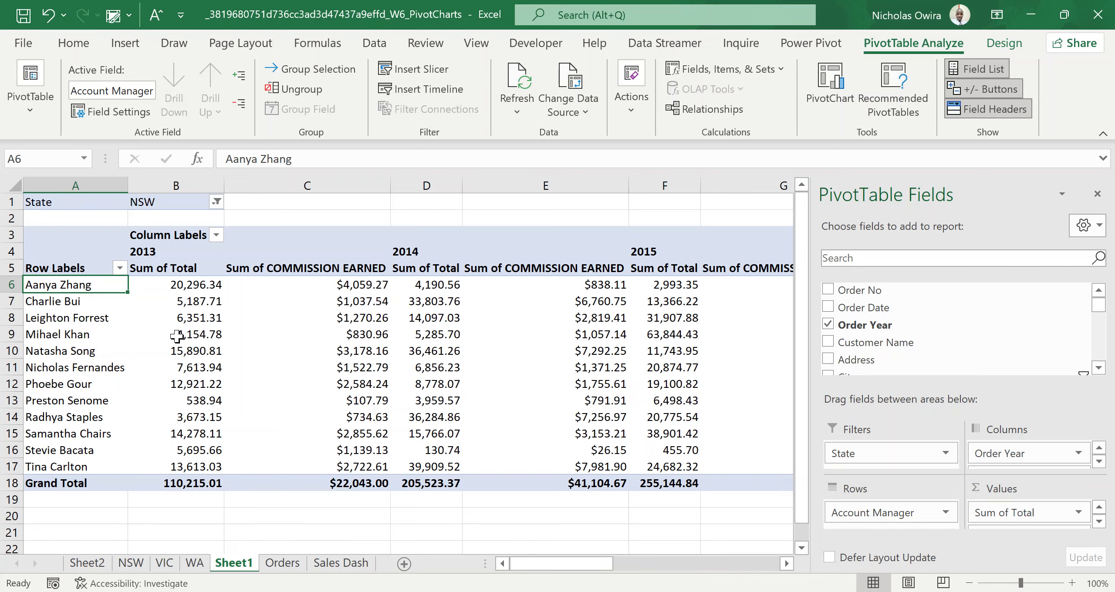
Switch the pivot table's State report filter to VIC
{"action": "left_click", "coordinate": [216, 202]}
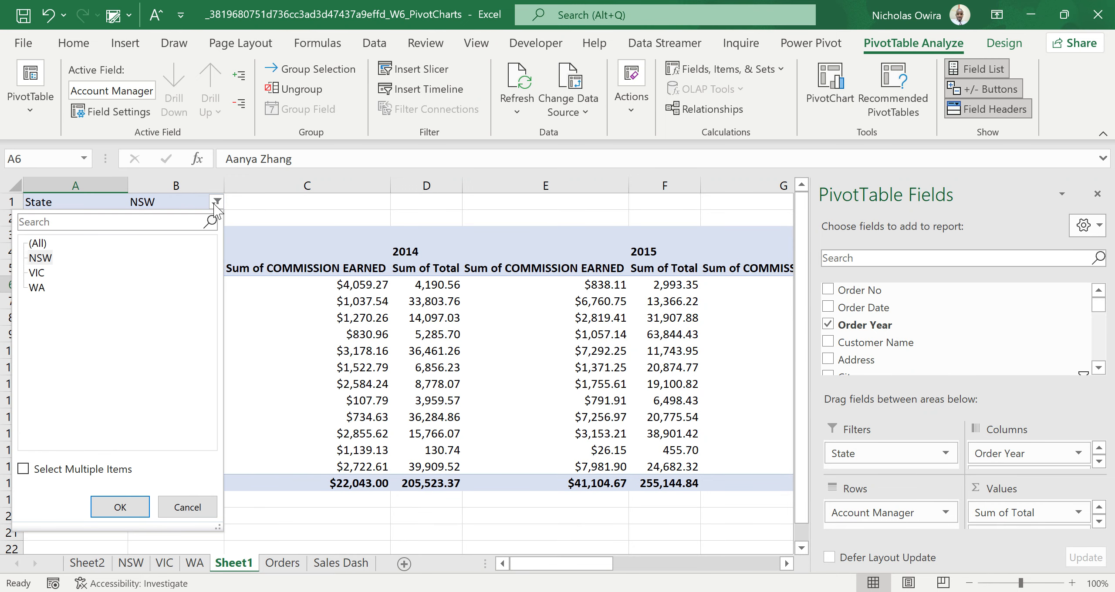
{"action": "left_click", "coordinate": [43, 274]}
{"action": "left_click", "coordinate": [121, 509]}
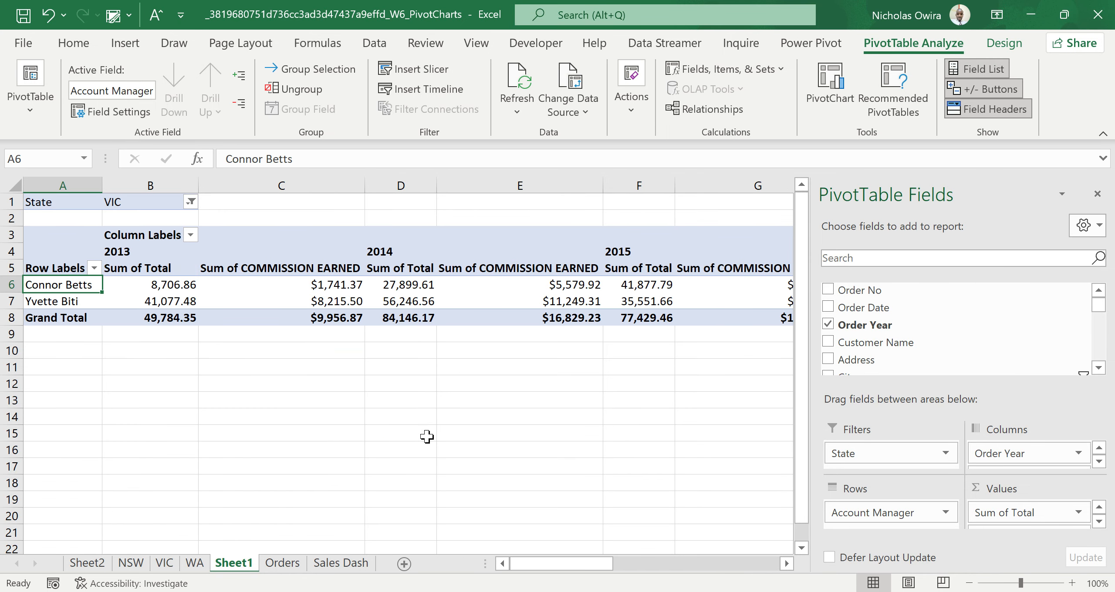
Examine the sales and commission columns of the VIC-filtered pivot table across all years to the overall totals
{"action": "key", "text": "Right"}
{"action": "key", "text": "Right"}
{"action": "key", "text": "Right"}
{"action": "key", "text": "Right"}
{"action": "key", "text": "Right"}
{"action": "key", "text": "Right"}
{"action": "key", "text": "Right"}
{"action": "key", "text": "Right"}
{"action": "key", "text": "Right"}
{"action": "key", "text": "Right"}
{"action": "key", "text": "Right"}
{"action": "key", "text": "Right"}
{"action": "key", "text": "Right"}
{"action": "key", "text": "Right"}
{"action": "key", "text": "Right"}
{"action": "key", "text": "Right"}
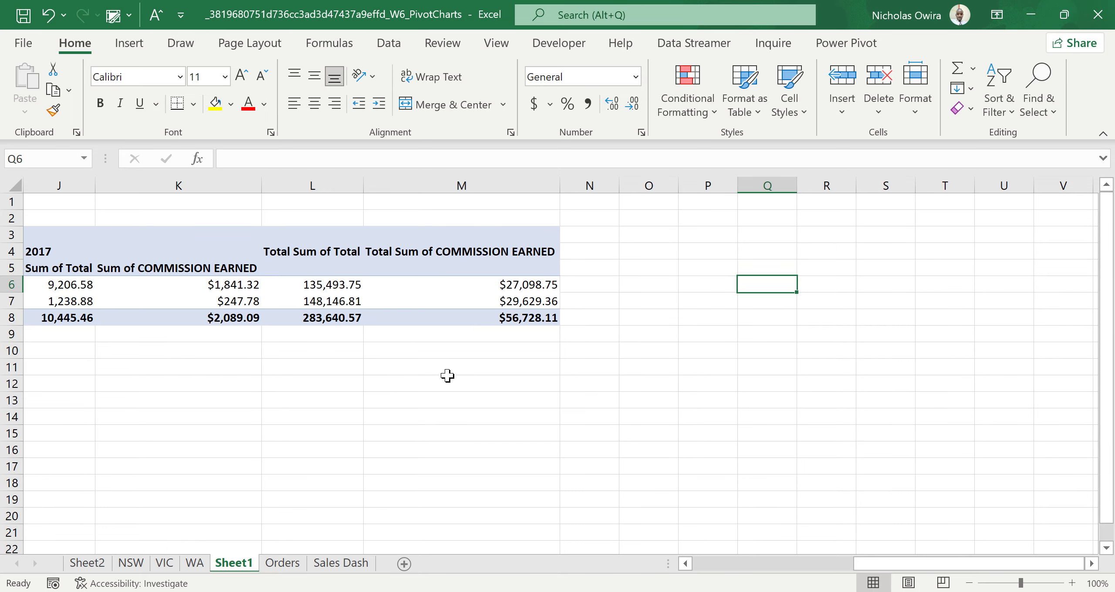
Undo the VIC and NSW selections in the State report filter
{"action": "key", "text": "ctrl+z"}
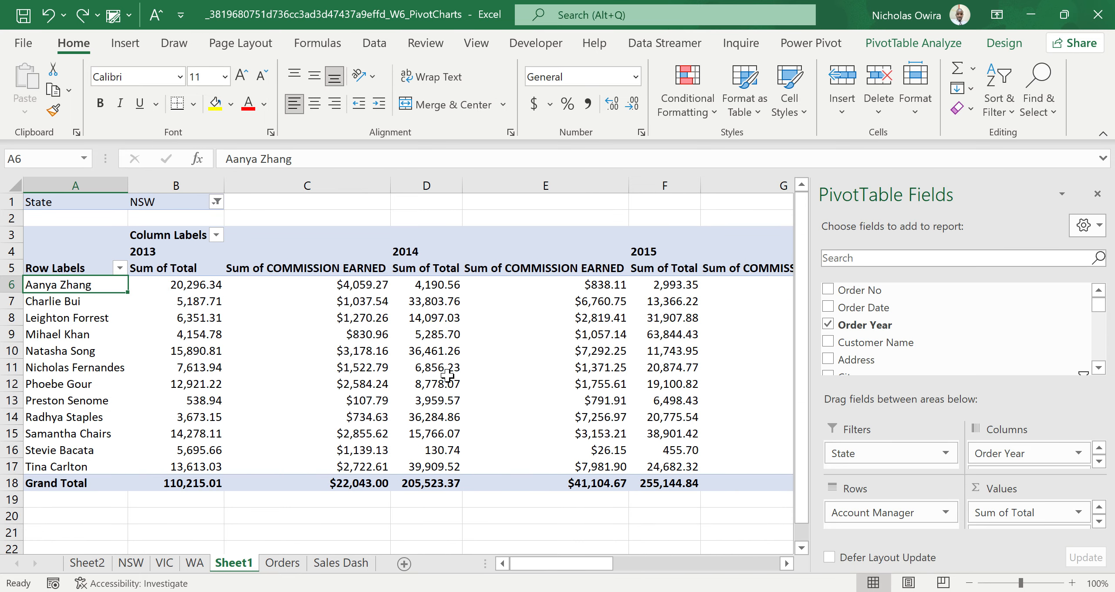
{"action": "key", "text": "ctrl+z"}
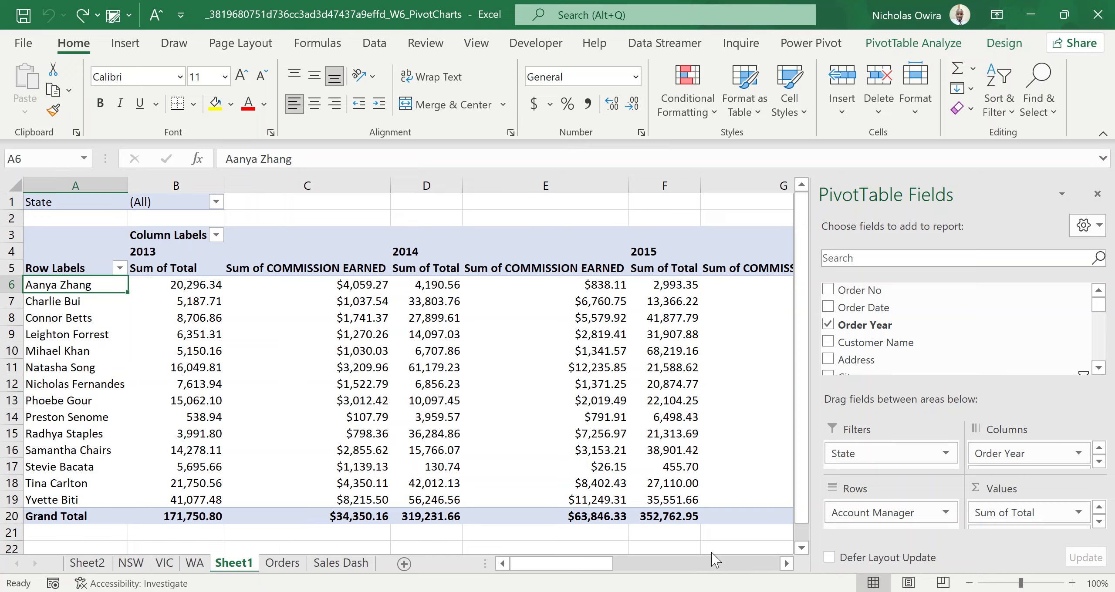
Try to delete the calculated field from the Insert Calculated Field dialog with the default name Field1, starting from a 2014 commission cell
{"action": "left_click", "coordinate": [618, 359]}
{"action": "left_click", "coordinate": [608, 351]}
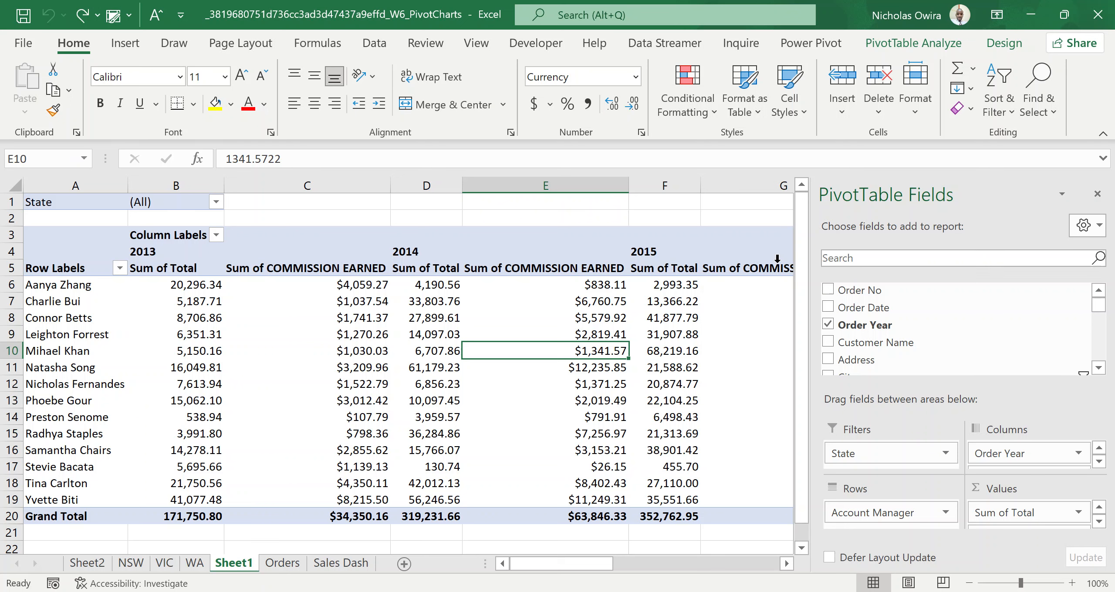
{"action": "left_click", "coordinate": [922, 54]}
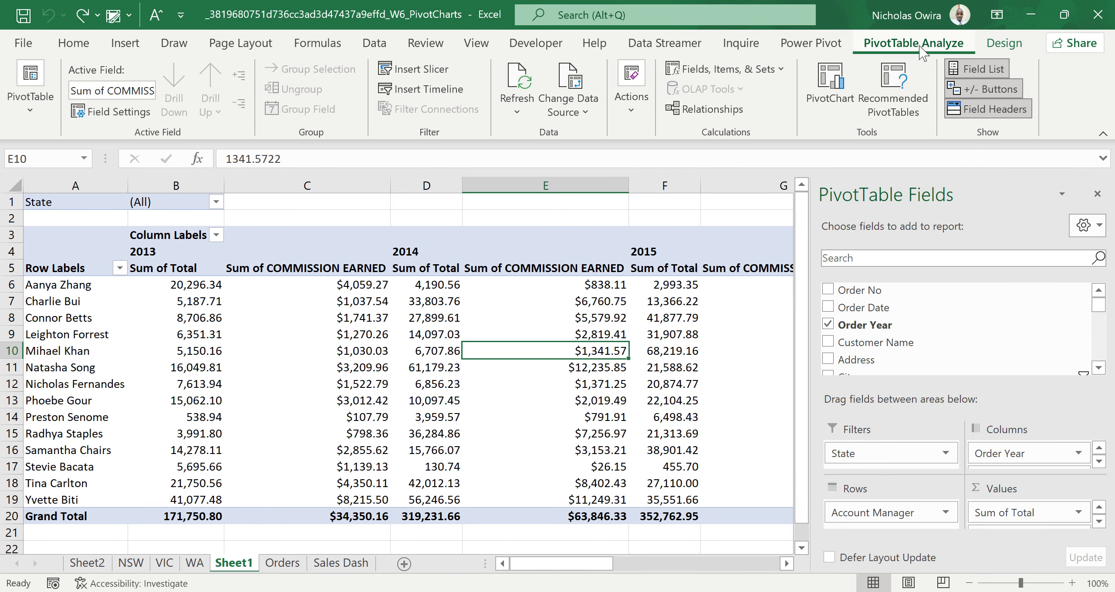
{"action": "left_click", "coordinate": [781, 70]}
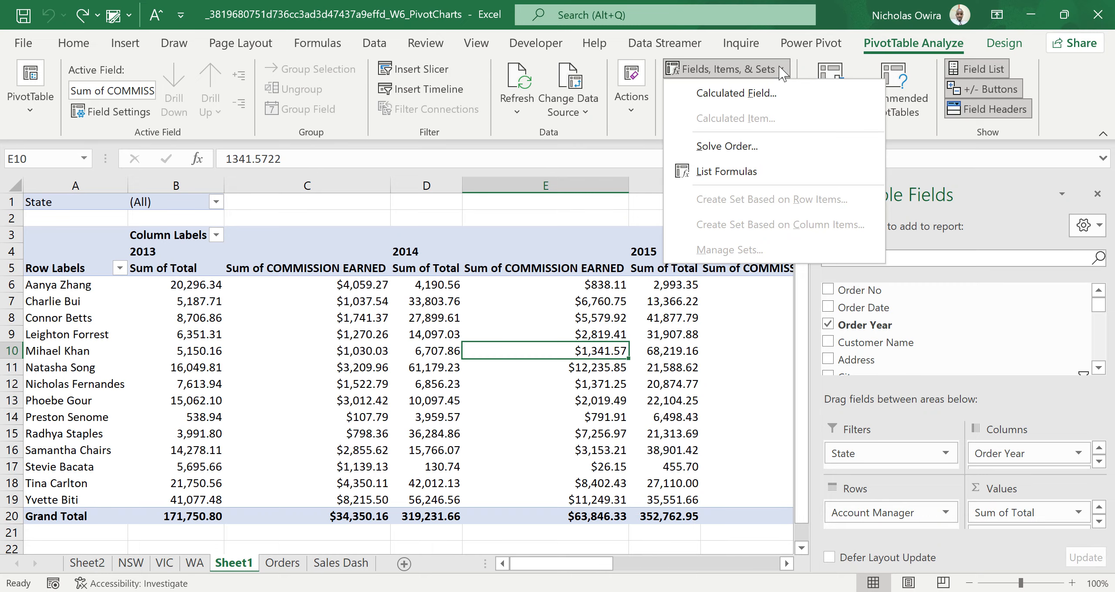
{"action": "left_click", "coordinate": [745, 95]}
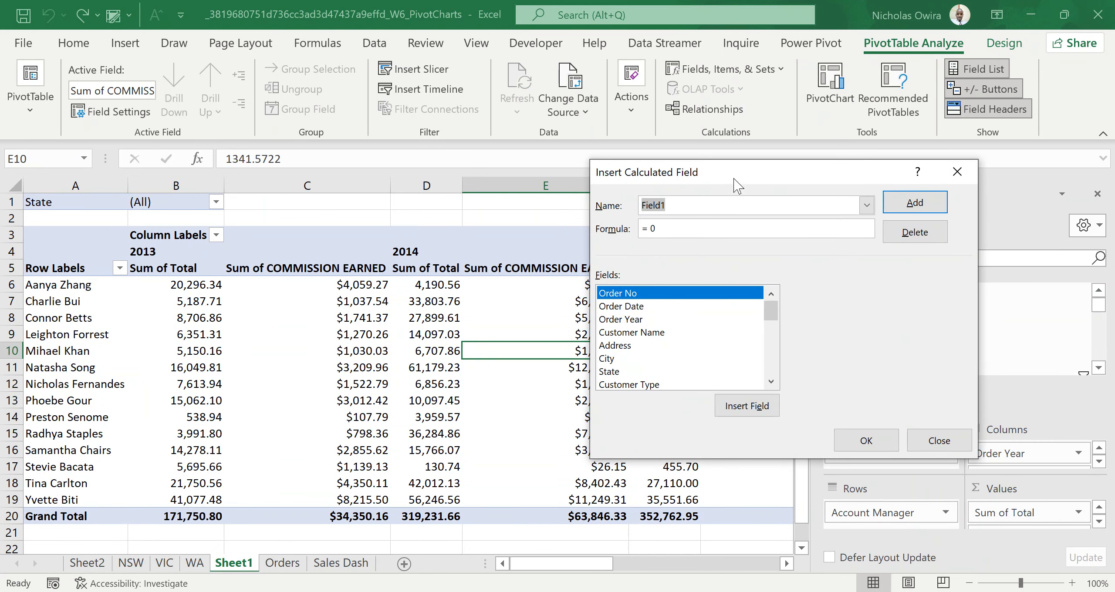
{"action": "left_click", "coordinate": [929, 237]}
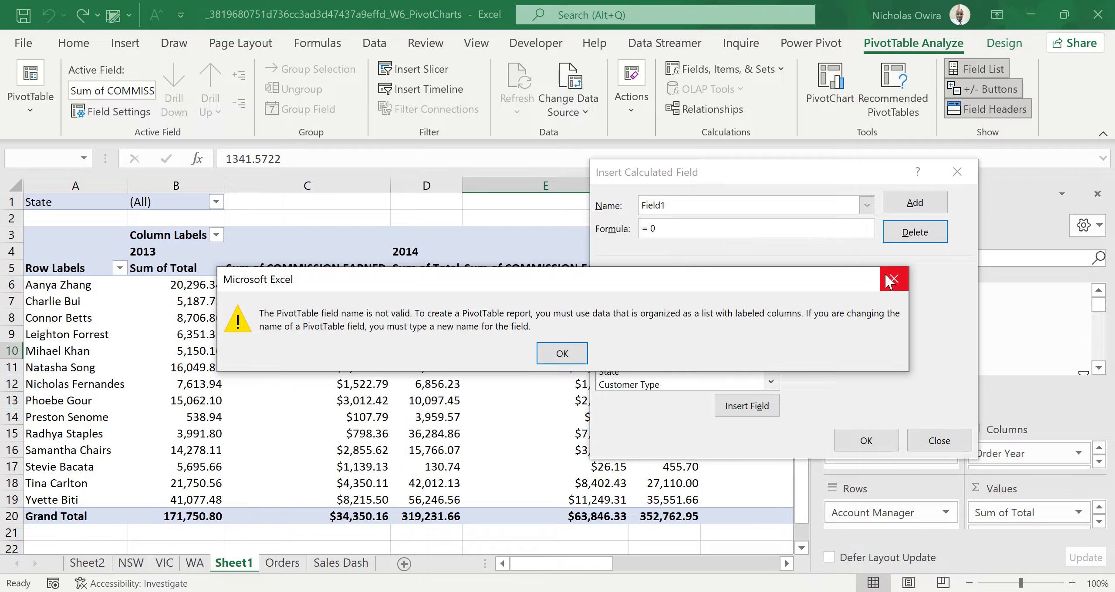
{"action": "left_click", "coordinate": [889, 281]}
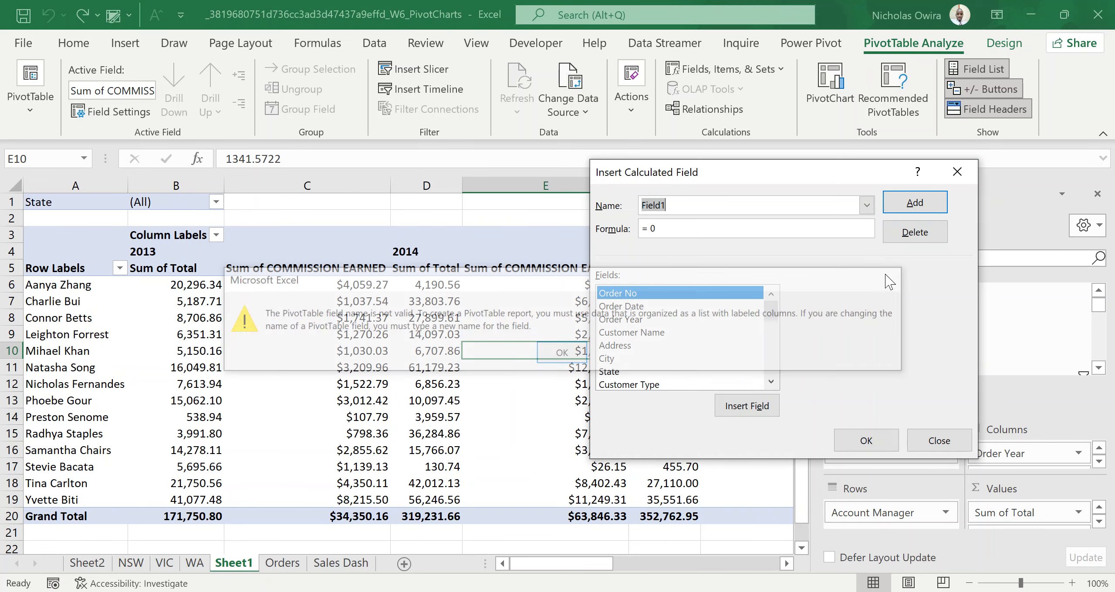
Find COMMISSION EARNED in the calculated field dialog's field list and insert it into the Field1 formula
{"action": "left_click", "coordinate": [771, 382]}
{"action": "left_click", "coordinate": [771, 382]}
{"action": "triple_click", "coordinate": [771, 382]}
{"action": "double_click", "coordinate": [771, 382]}
{"action": "triple_click", "coordinate": [771, 382]}
{"action": "double_click", "coordinate": [770, 382]}
{"action": "triple_click", "coordinate": [771, 382]}
{"action": "triple_click", "coordinate": [770, 382]}
{"action": "left_click", "coordinate": [771, 382]}
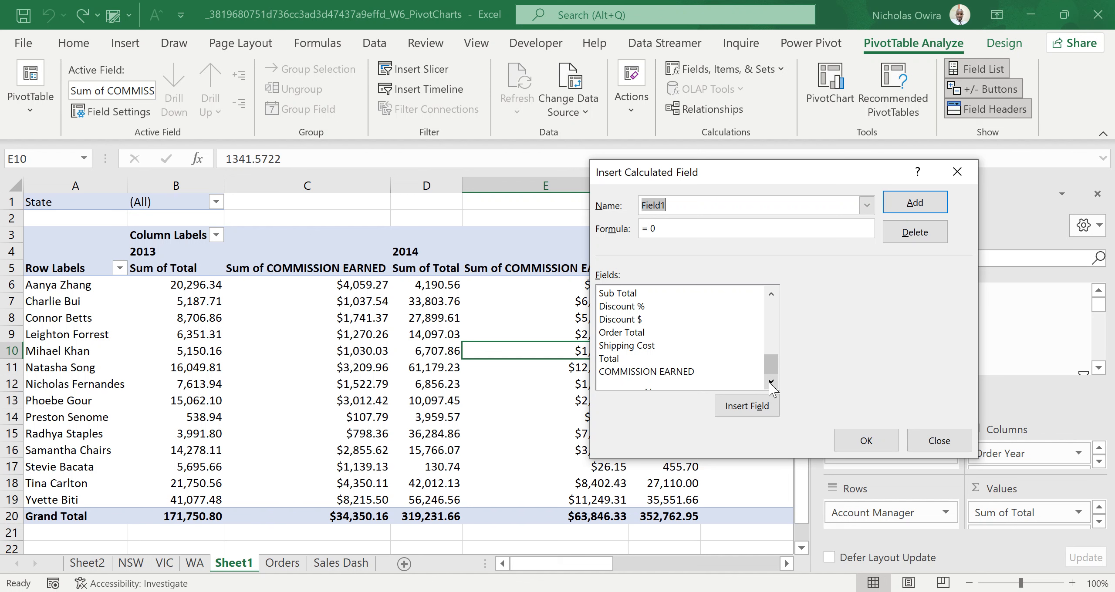
{"action": "double_click", "coordinate": [693, 372]}
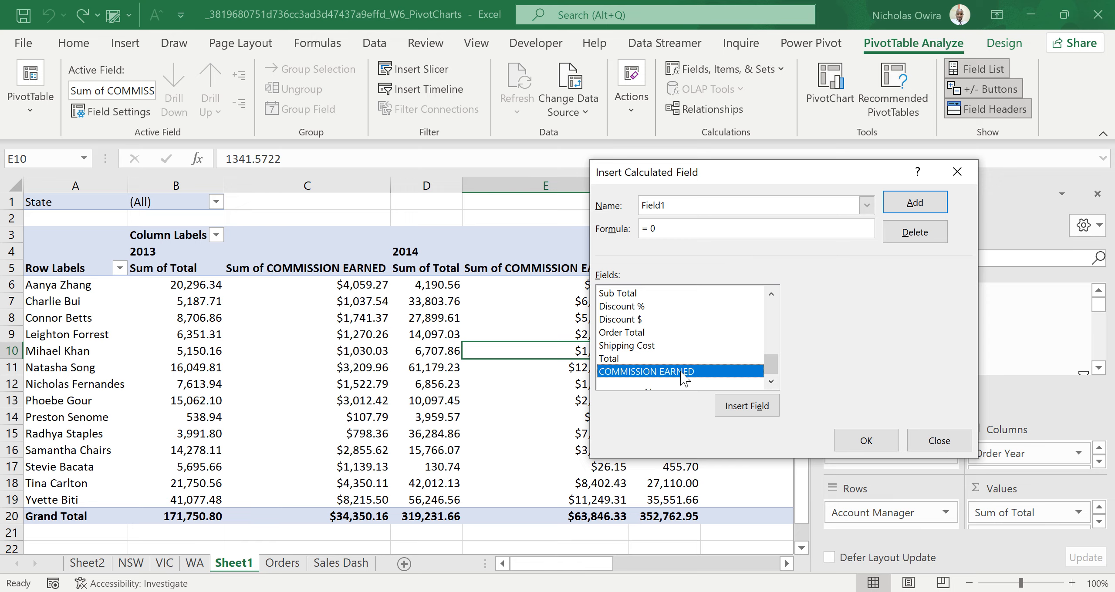
{"action": "left_click", "coordinate": [753, 411]}
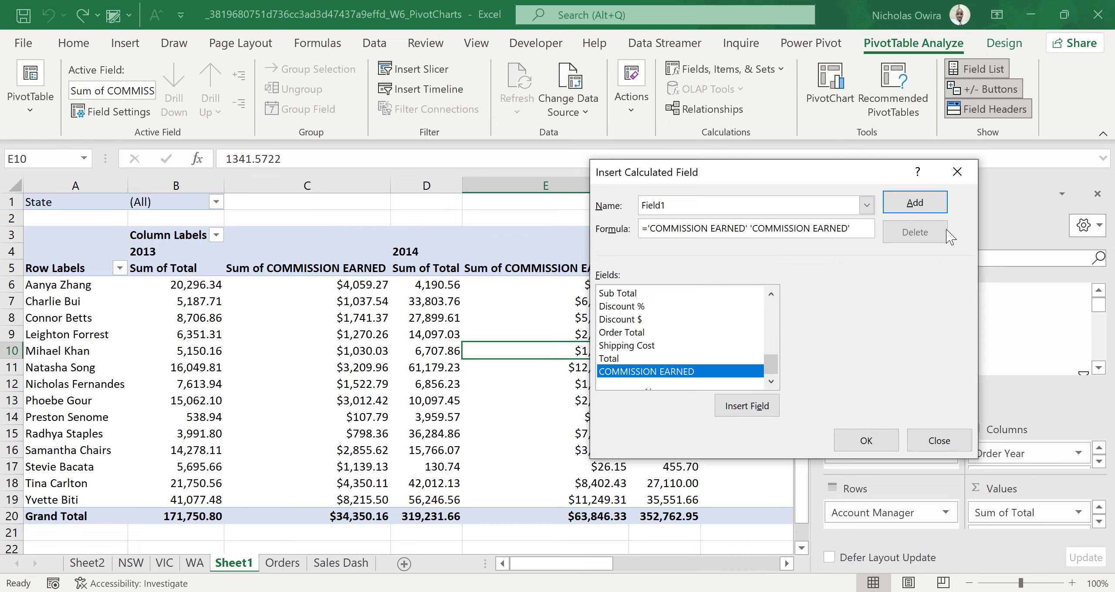
Clear the COMMISSION EARNED references from the Field1 formula, try the field once more and abandon the new calculated field
{"action": "key", "text": "BackSpace"}
{"action": "key", "text": "BackSpace"}
{"action": "key", "text": "BackSpace"}
{"action": "key", "text": "BackSpace"}
{"action": "key", "text": "BackSpace"}
{"action": "key", "text": "BackSpace"}
{"action": "key", "text": "BackSpace"}
{"action": "key", "text": "BackSpace"}
{"action": "key", "text": "BackSpace"}
{"action": "key", "text": "BackSpace"}
{"action": "key", "text": "BackSpace"}
{"action": "key", "text": "BackSpace"}
{"action": "key", "text": "BackSpace"}
{"action": "key", "text": "BackSpace"}
{"action": "key", "text": "BackSpace"}
{"action": "key", "text": "BackSpace"}
{"action": "key", "text": "BackSpace"}
{"action": "key", "text": "BackSpace"}
{"action": "key", "text": "BackSpace"}
{"action": "key", "text": "BackSpace"}
{"action": "key", "text": "BackSpace"}
{"action": "key", "text": "BackSpace"}
{"action": "key", "text": "BackSpace"}
{"action": "key", "text": "BackSpace"}
{"action": "key", "text": "BackSpace"}
{"action": "key", "text": "BackSpace"}
{"action": "key", "text": "BackSpace"}
{"action": "key", "text": "BackSpace"}
{"action": "key", "text": "BackSpace"}
{"action": "key", "text": "BackSpace"}
{"action": "key", "text": "BackSpace"}
{"action": "key", "text": "BackSpace"}
{"action": "key", "text": "BackSpace"}
{"action": "key", "text": "BackSpace"}
{"action": "key", "text": "BackSpace"}
{"action": "key", "text": "BackSpace"}
{"action": "key", "text": "BackSpace"}
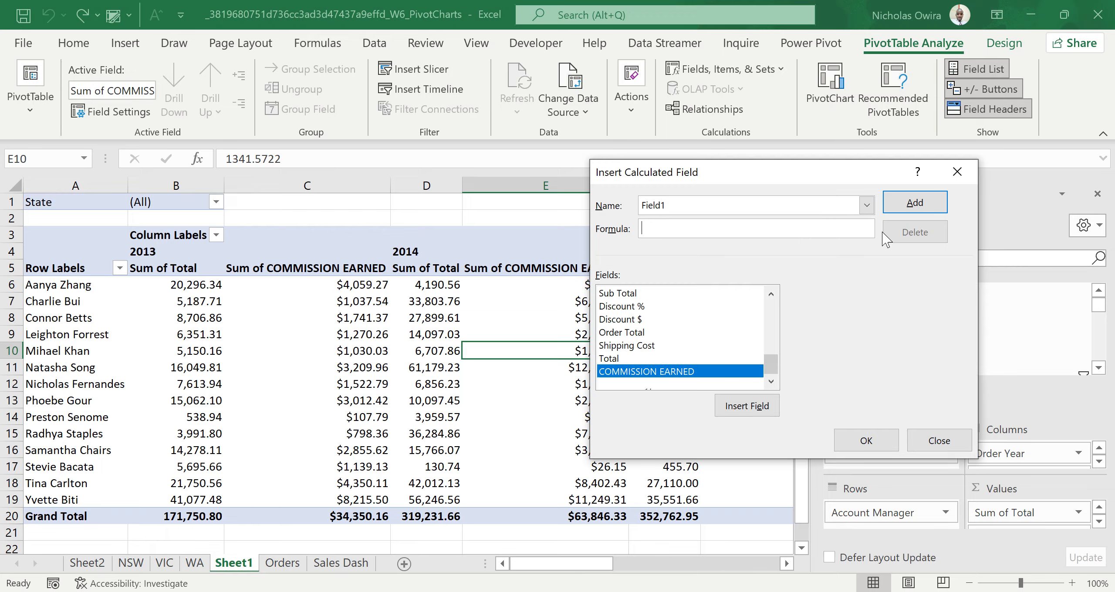
{"action": "left_click", "coordinate": [690, 368]}
{"action": "left_click", "coordinate": [731, 407]}
{"action": "left_click", "coordinate": [714, 550]}
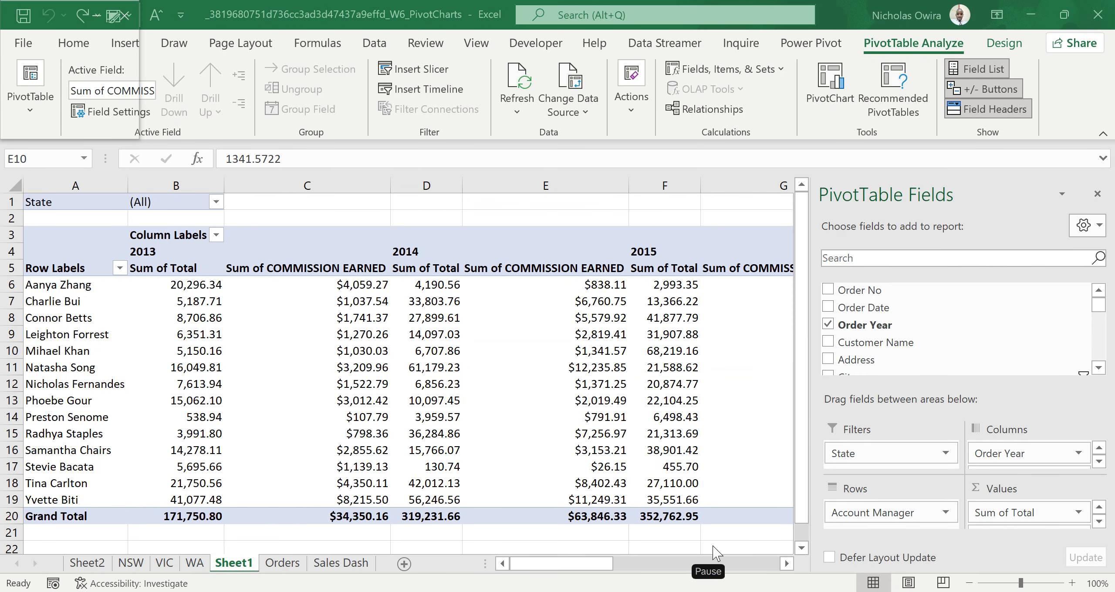
Load the existing COMMISSION EARNED calculated field by its name and delete it from the pivot table
{"action": "left_click", "coordinate": [781, 70]}
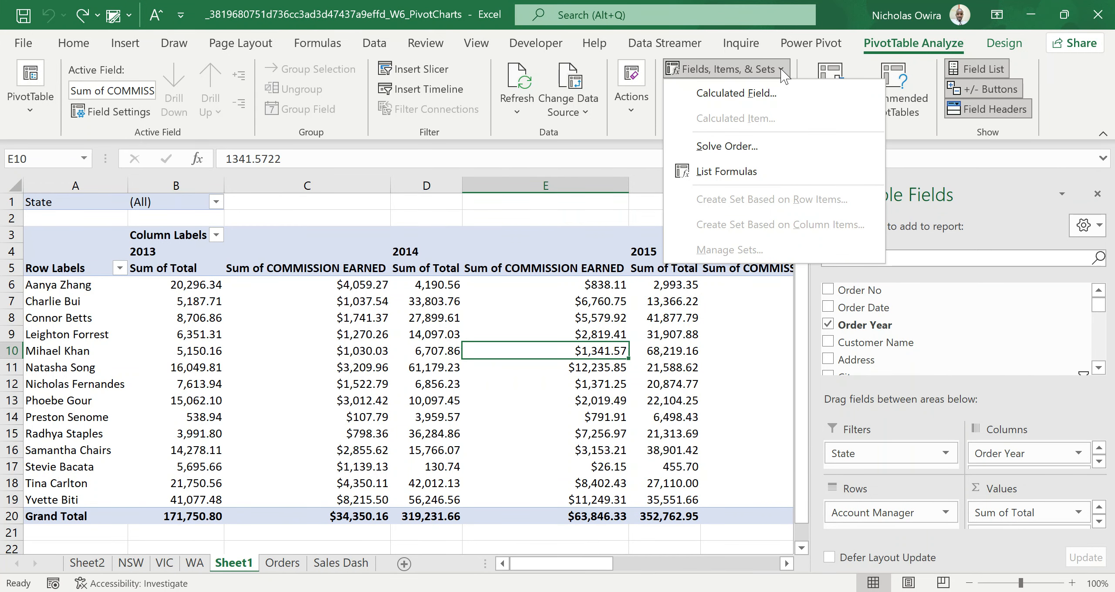
{"action": "left_click", "coordinate": [739, 96]}
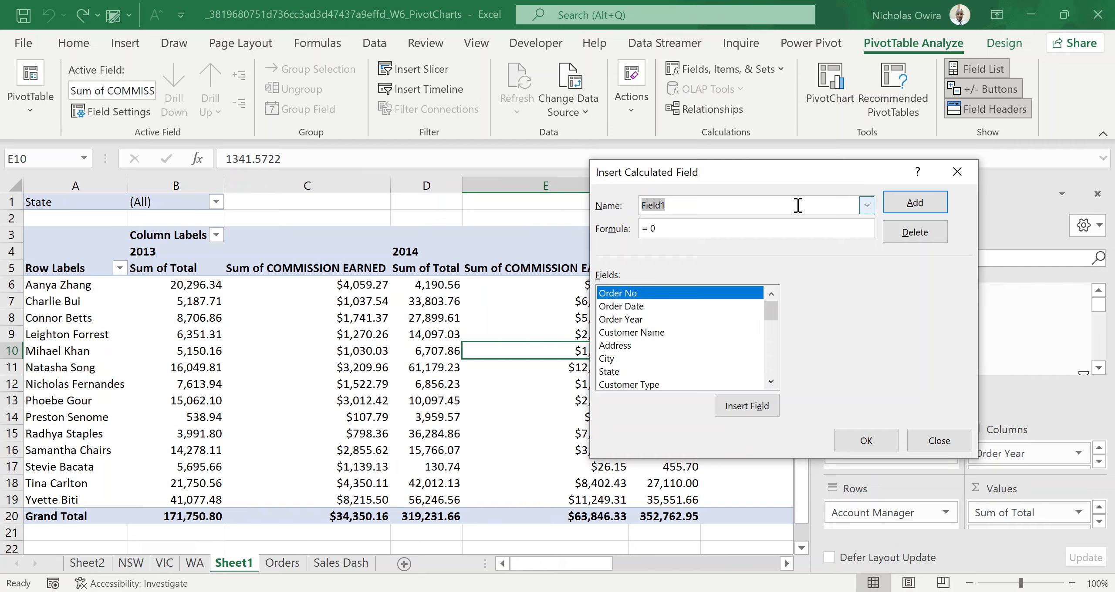
{"action": "left_click", "coordinate": [866, 206]}
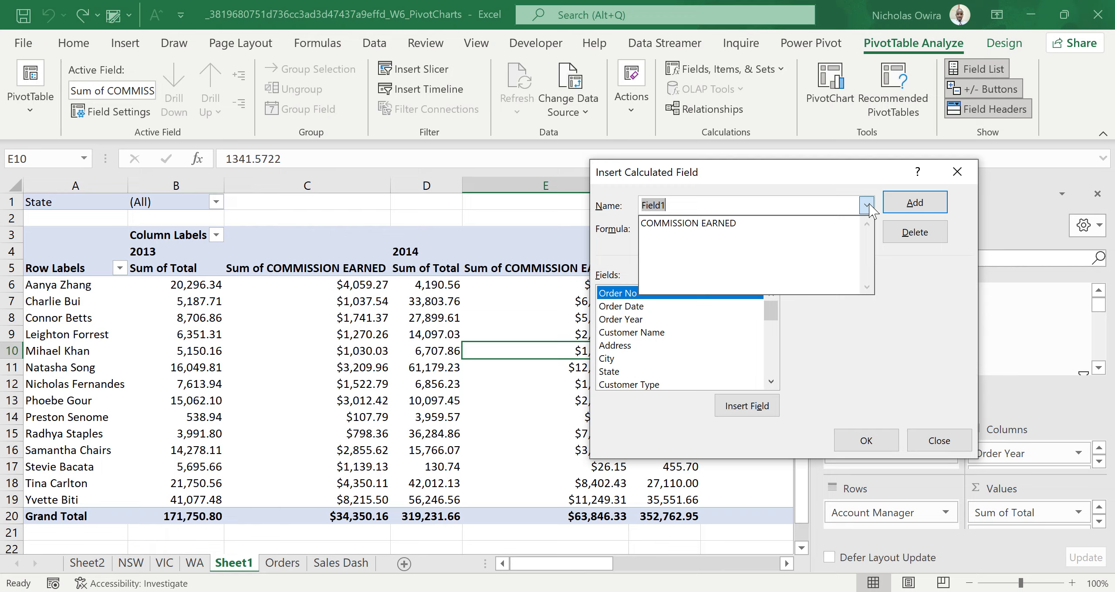
{"action": "left_click", "coordinate": [748, 223]}
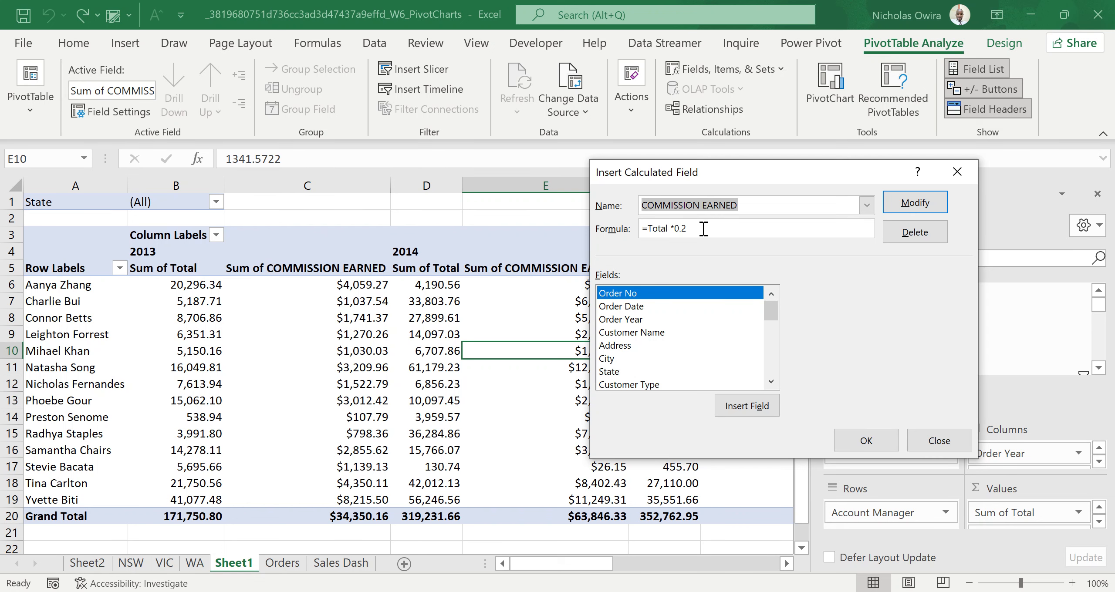
{"action": "left_click", "coordinate": [932, 238]}
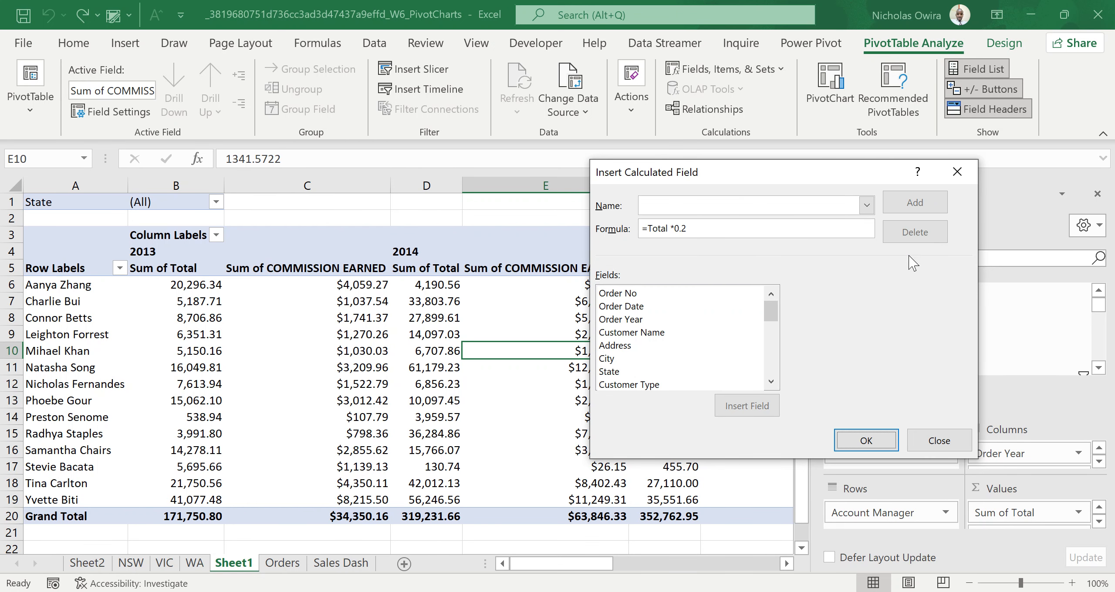
{"action": "left_click", "coordinate": [847, 444]}
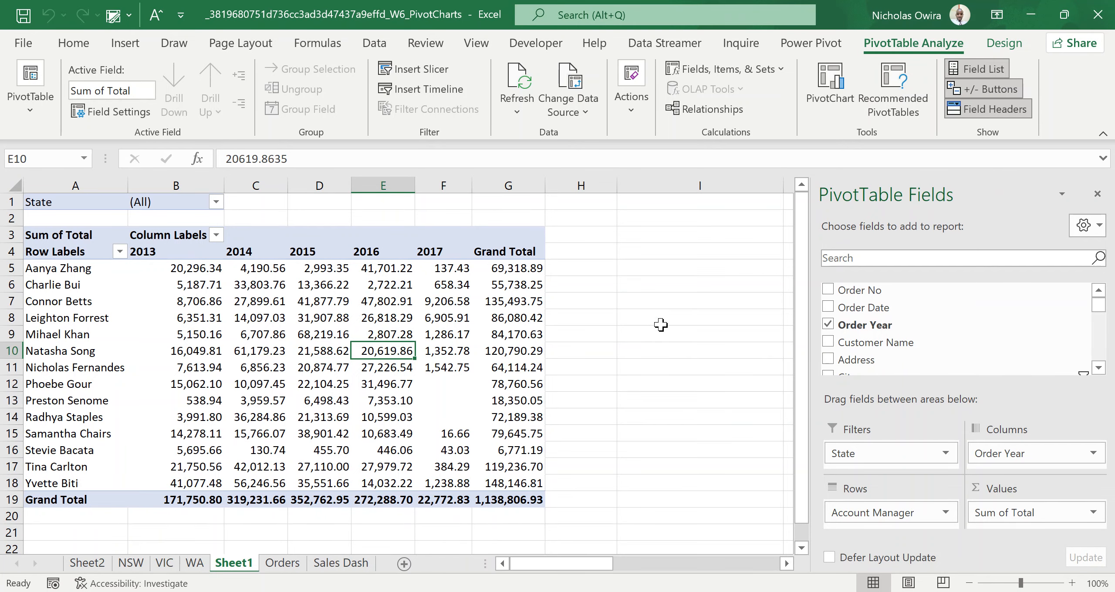
Remove the Order Year field from the pivot table's columns
{"action": "left_click", "coordinate": [1094, 454]}
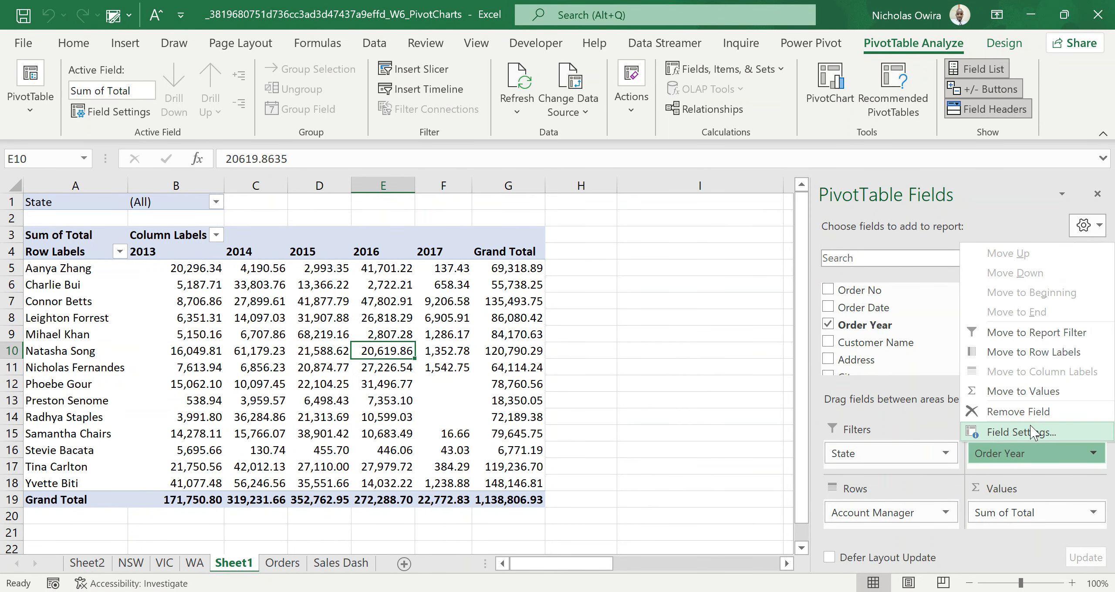
{"action": "left_click", "coordinate": [1029, 419]}
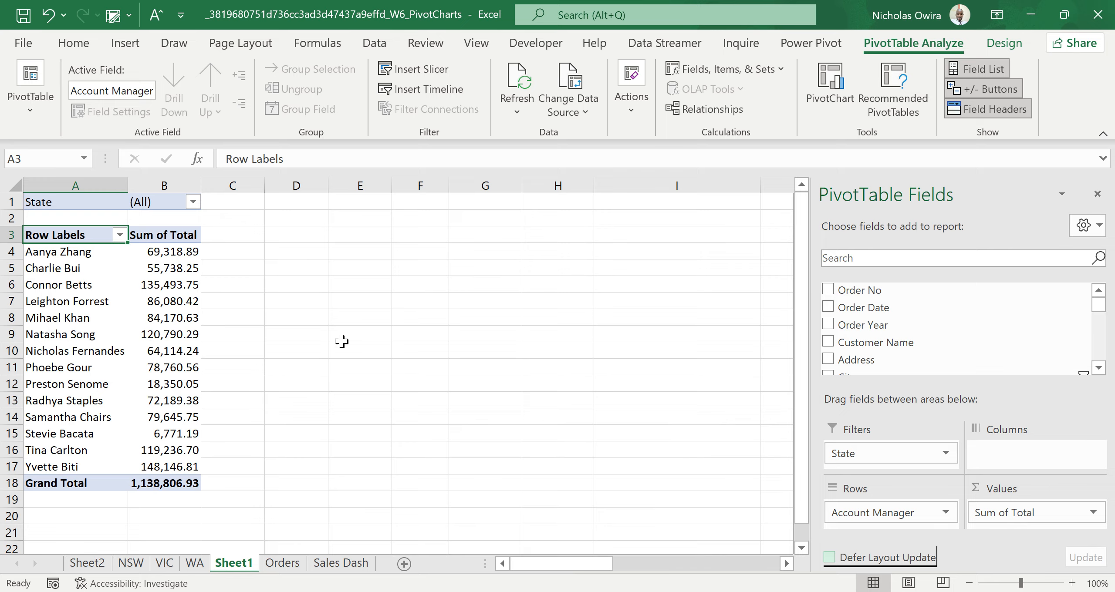
Insert a pie PivotChart from the account manager totals and move it clear of the pivot table
{"action": "mouse_move", "coordinate": [190, 336]}
{"action": "left_click", "coordinate": [158, 321]}
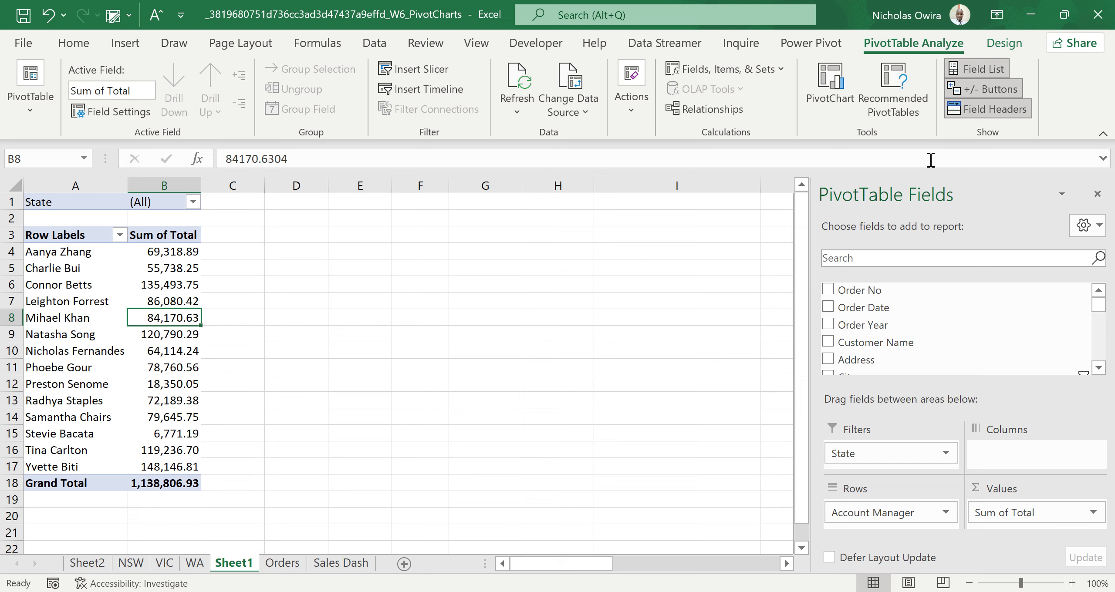
{"action": "left_click", "coordinate": [708, 553]}
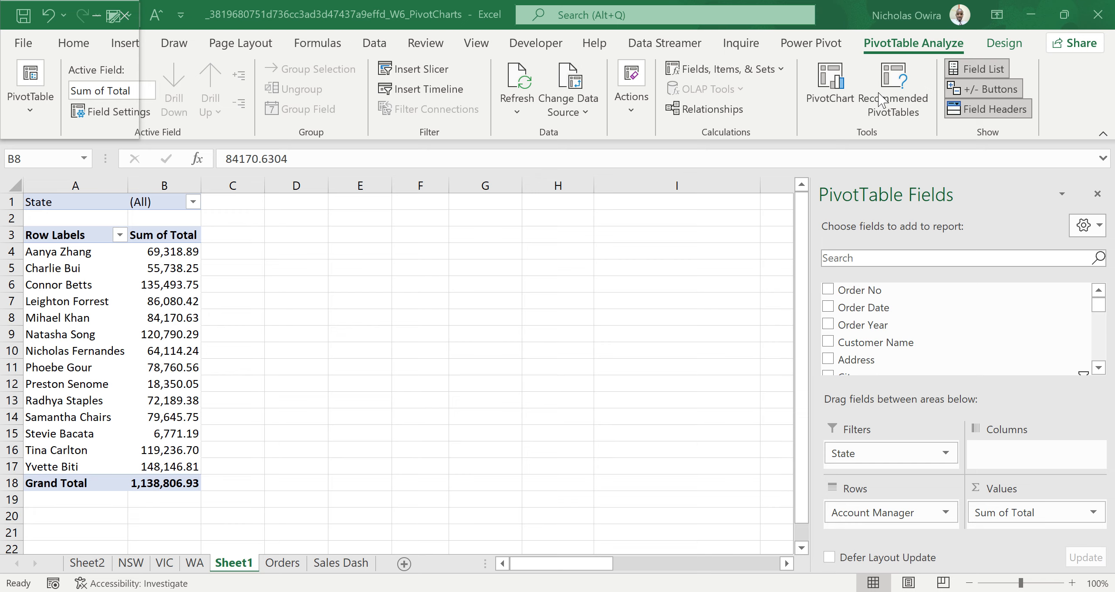
{"action": "left_click", "coordinate": [831, 82]}
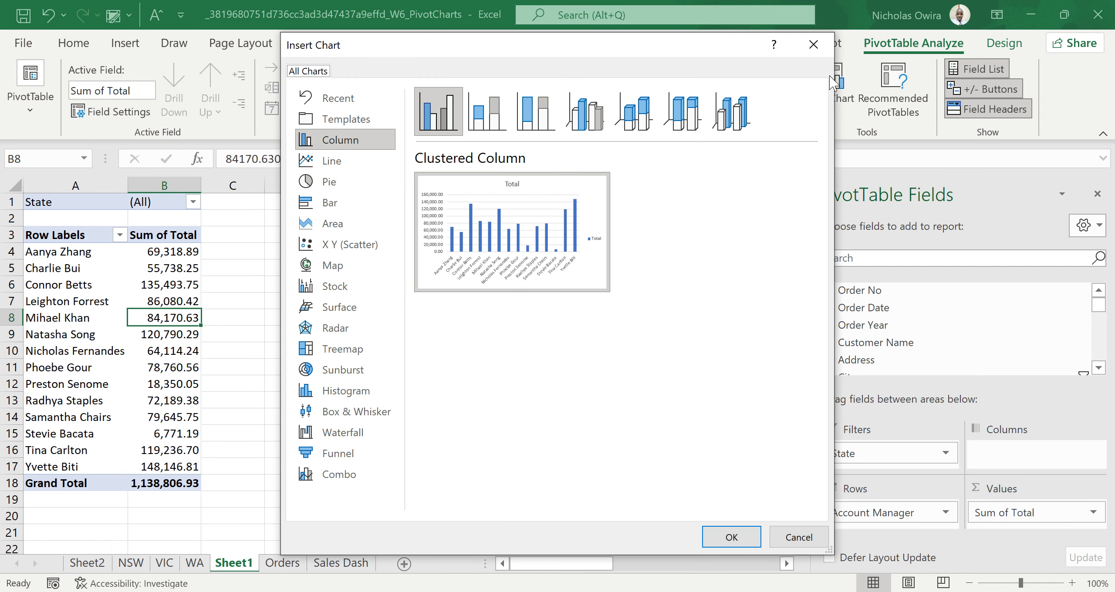
{"action": "mouse_move", "coordinate": [585, 229]}
{"action": "left_click", "coordinate": [326, 182]}
{"action": "mouse_move", "coordinate": [501, 271]}
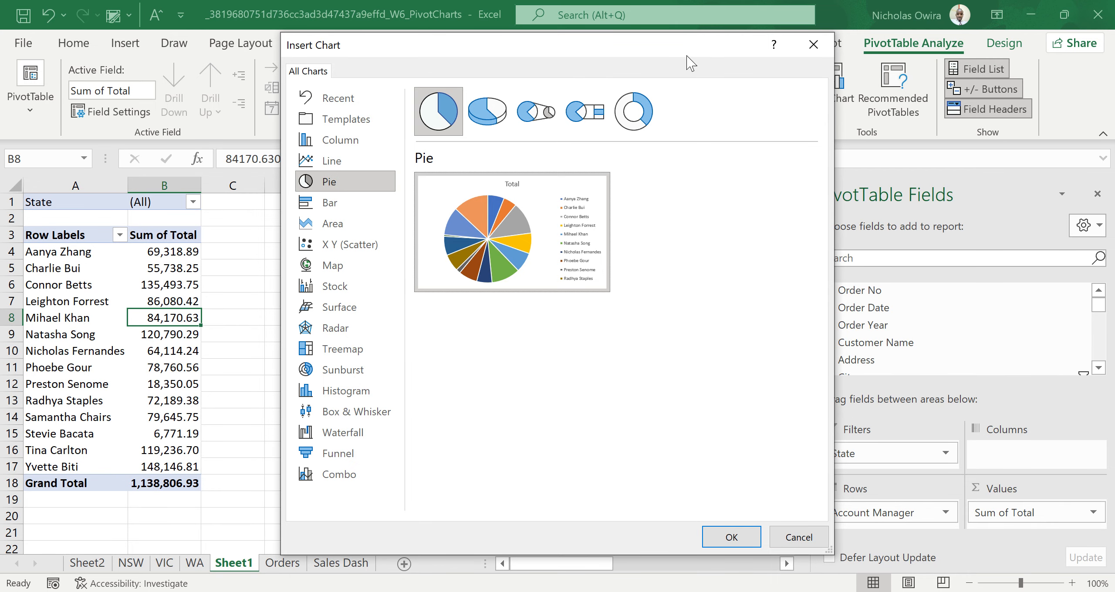
{"action": "left_click_drag", "start_coordinate": [682, 53], "coordinate": [737, 20]}
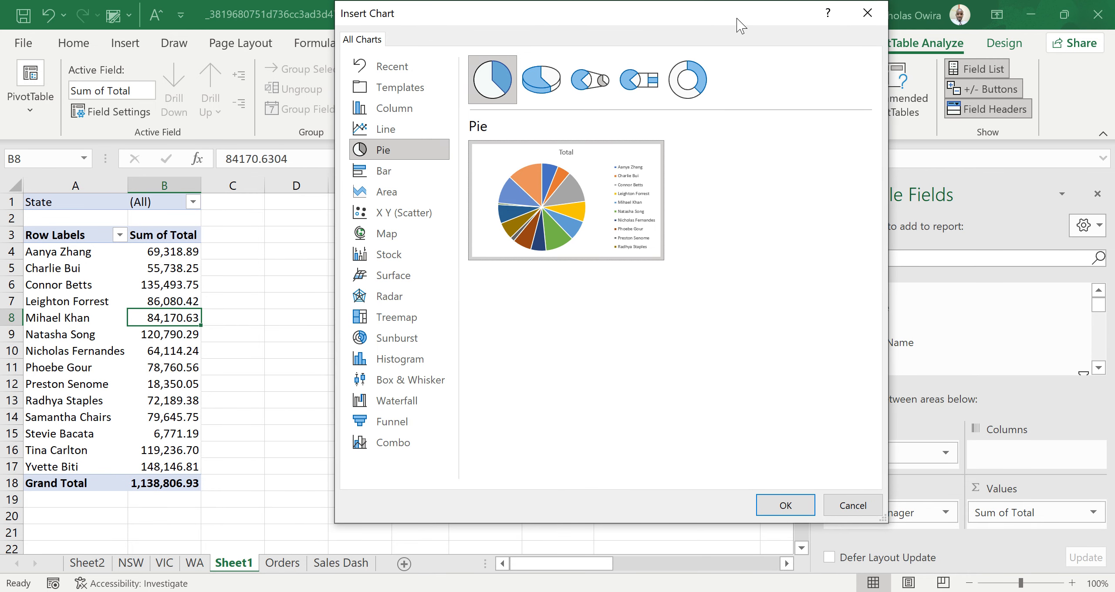
{"action": "left_click", "coordinate": [784, 506]}
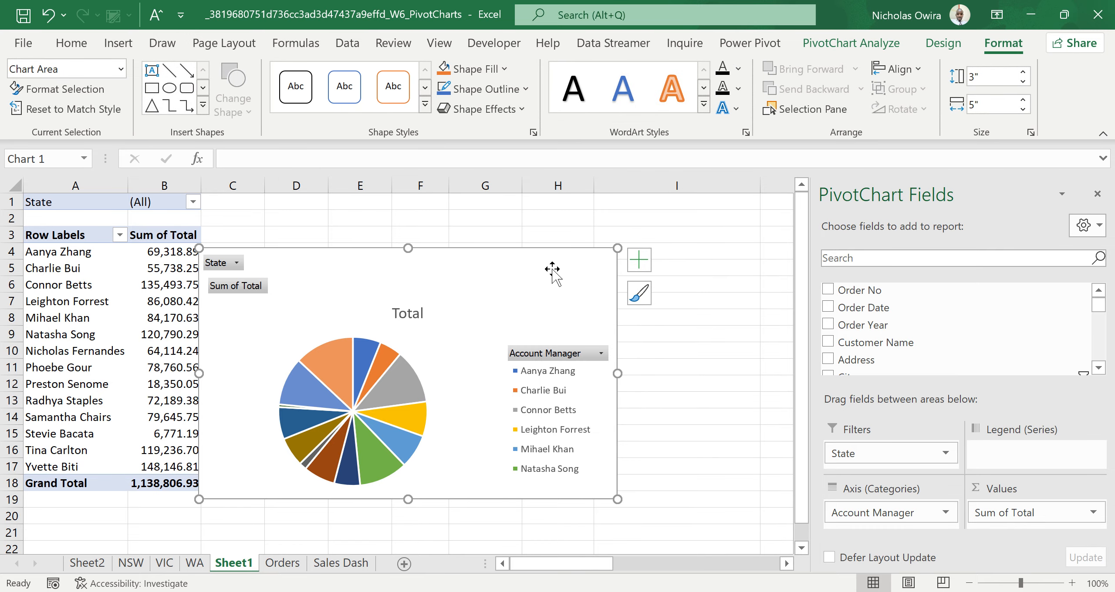
{"action": "left_click_drag", "start_coordinate": [523, 262], "coordinate": [602, 219]}
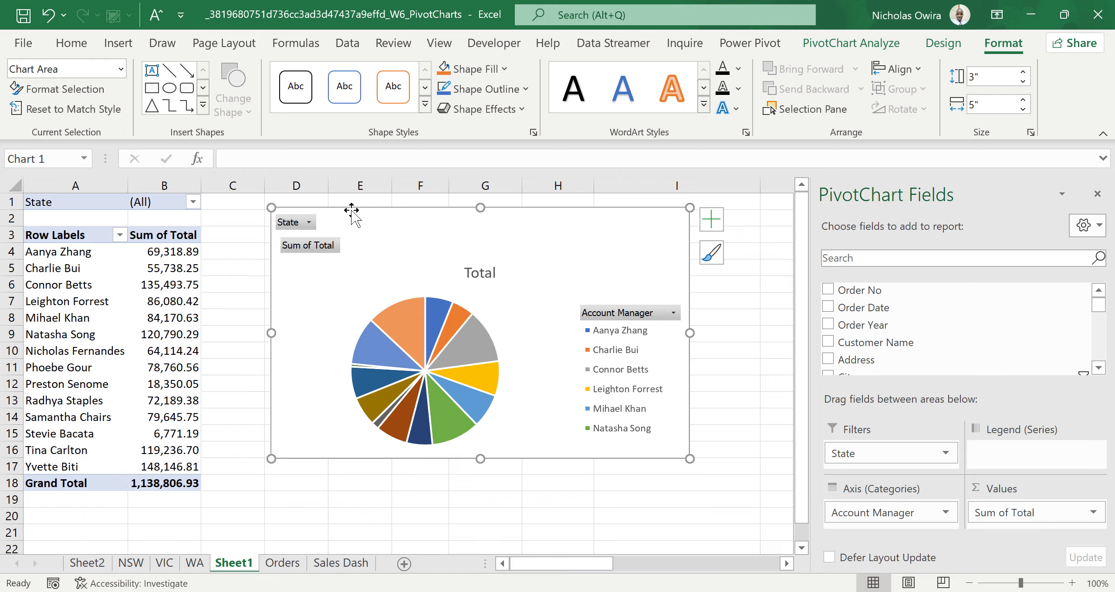
Filter the pie chart by State to show only VIC
{"action": "left_click", "coordinate": [309, 223]}
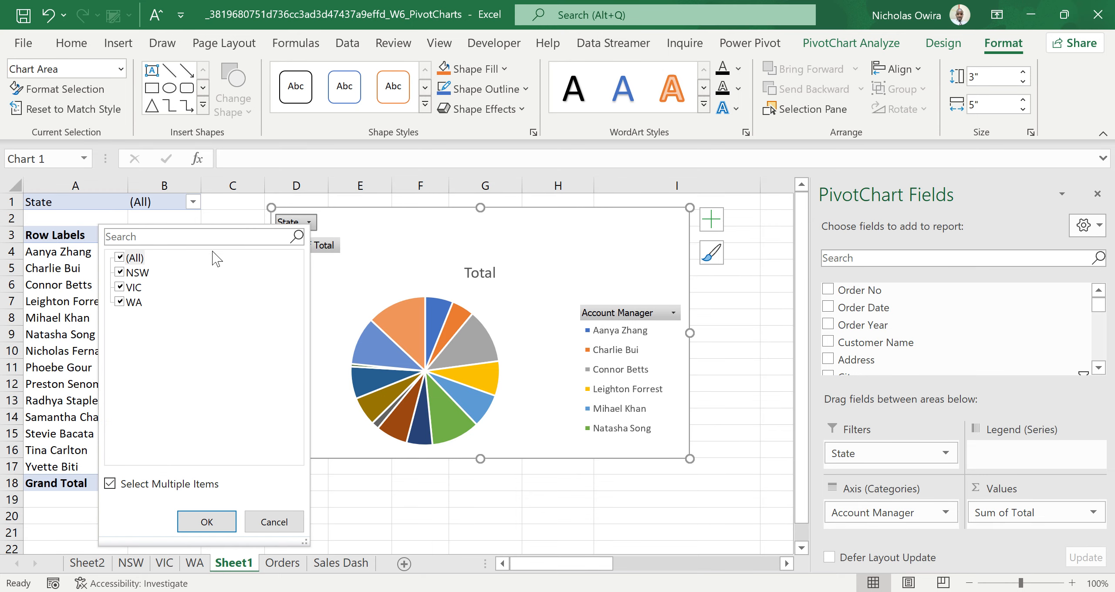
{"action": "left_click", "coordinate": [124, 261]}
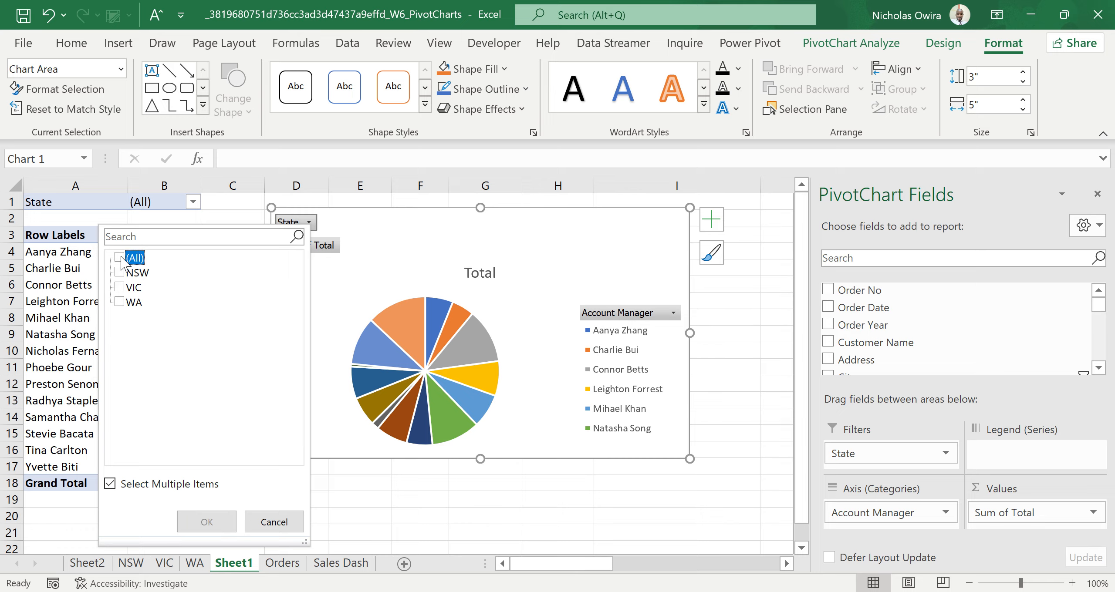
{"action": "left_click", "coordinate": [120, 287]}
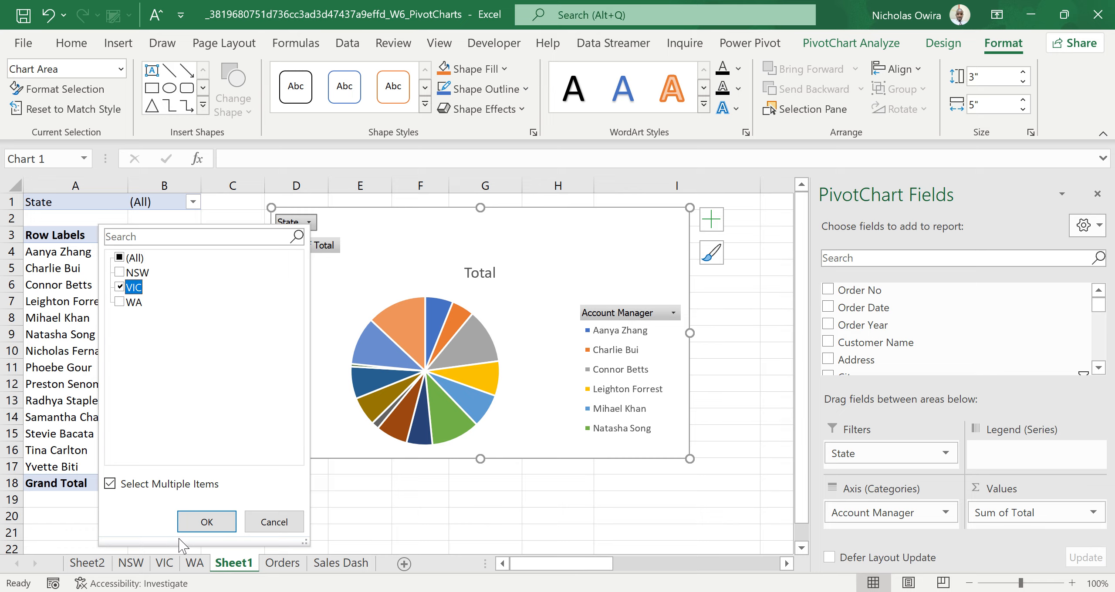
{"action": "left_click", "coordinate": [200, 523]}
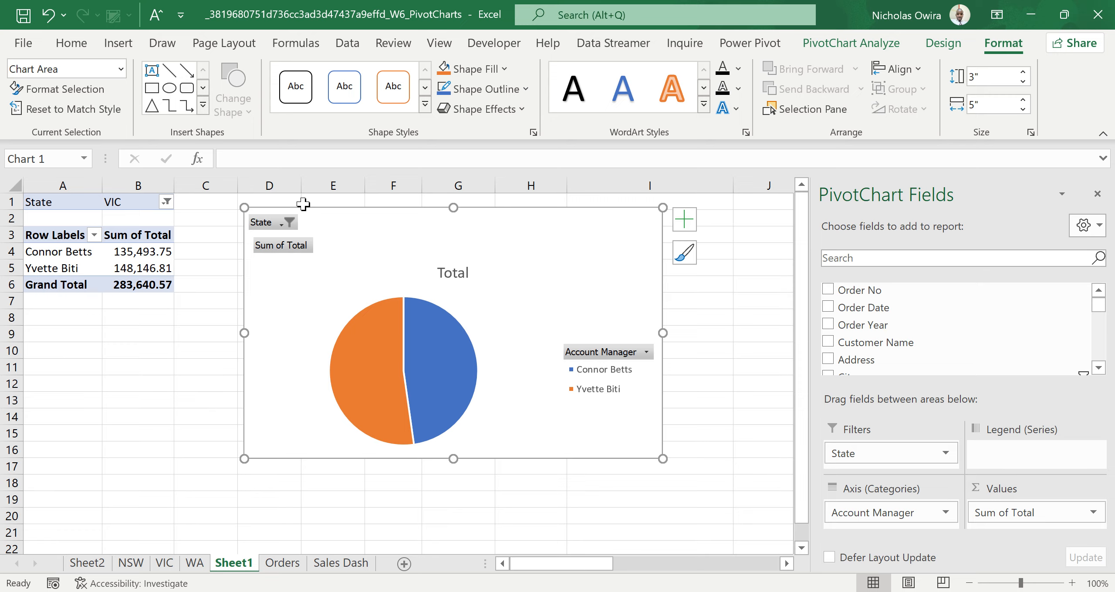
Switch the chart's State filter from VIC to only WA
{"action": "left_click_drag", "start_coordinate": [296, 222], "coordinate": [296, 226]}
{"action": "left_click", "coordinate": [282, 227]}
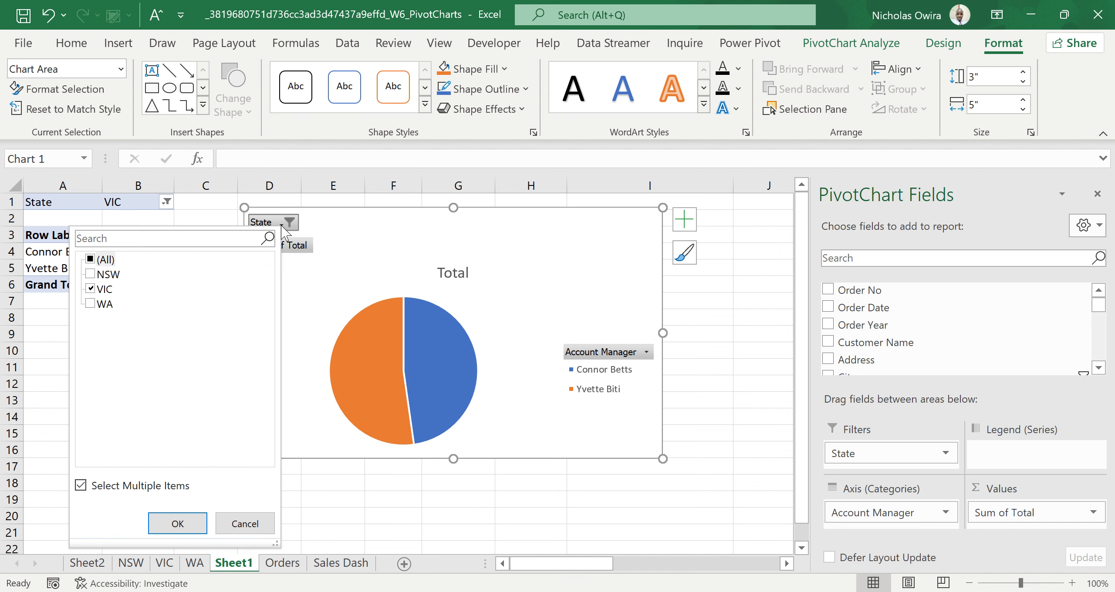
{"action": "left_click", "coordinate": [100, 290]}
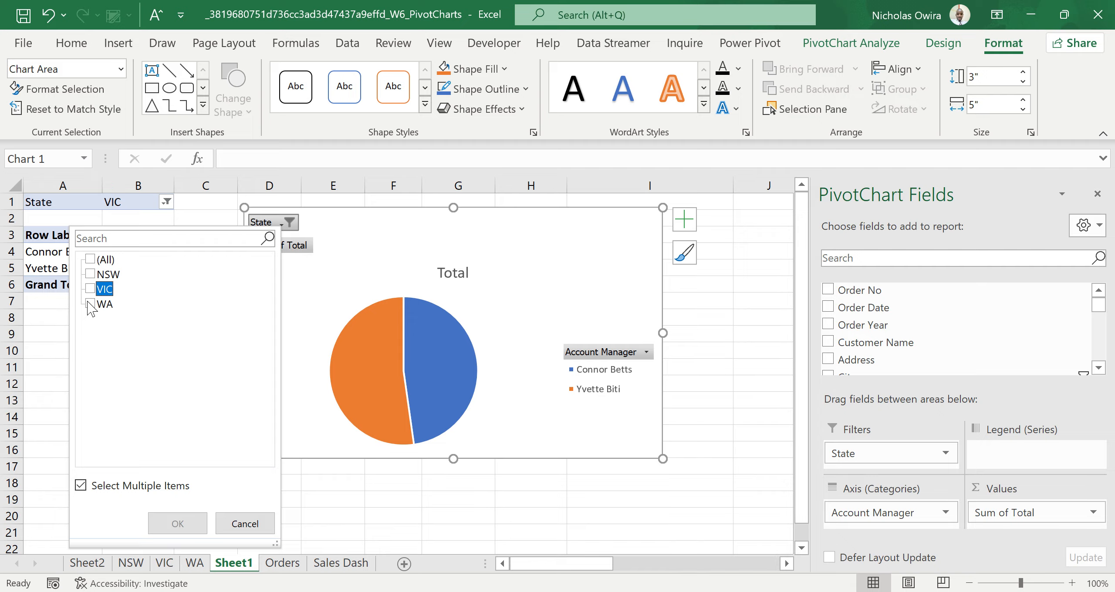
{"action": "left_click", "coordinate": [91, 304]}
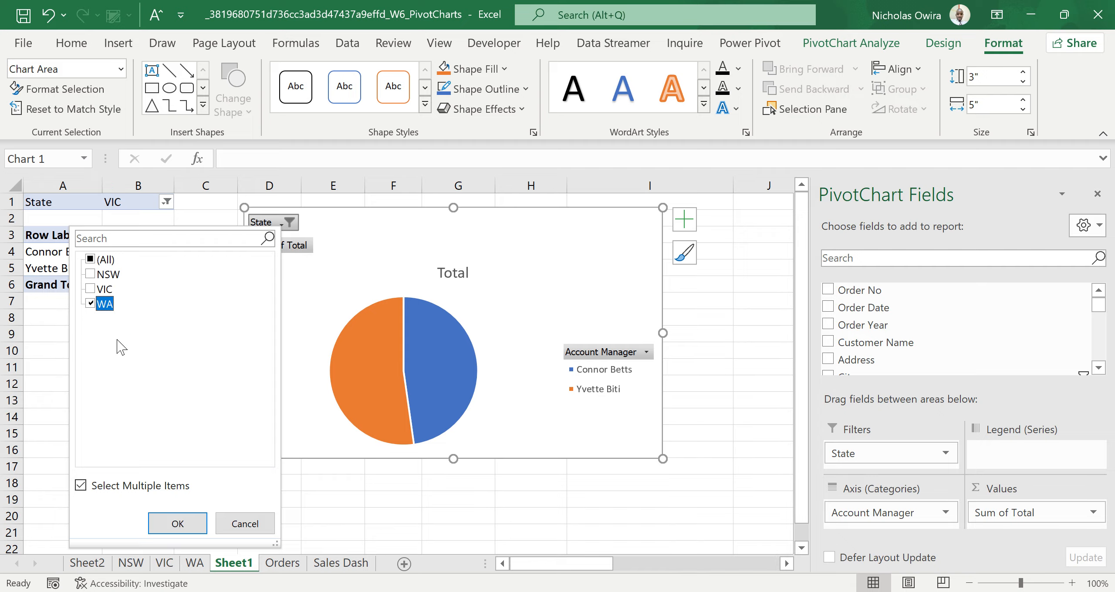
{"action": "left_click", "coordinate": [177, 524]}
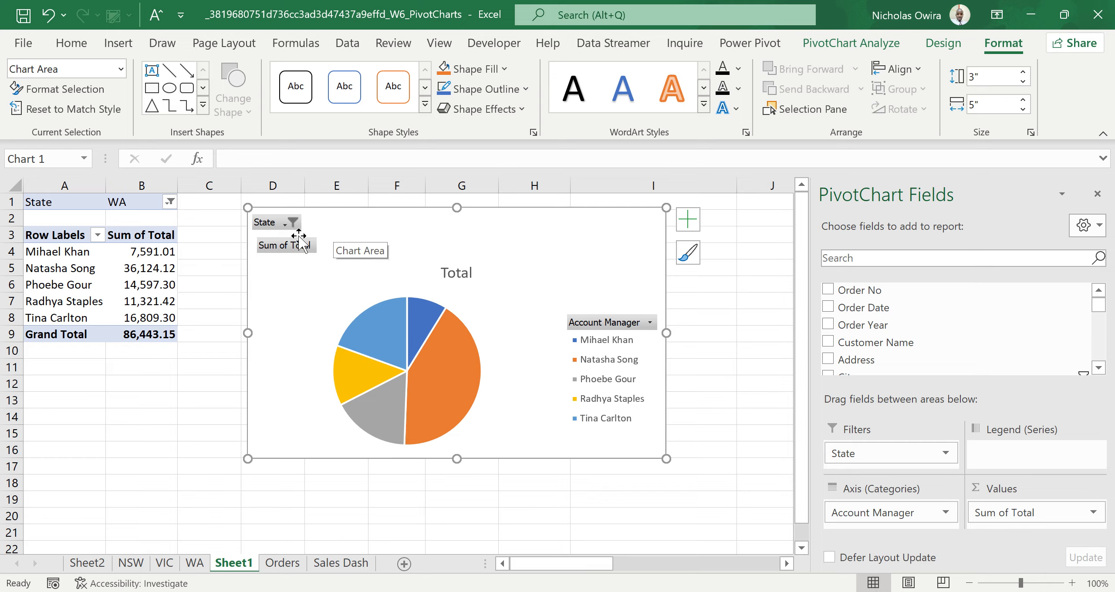
Filter the chart's Account Manager field to only the first, fourth and ninth managers in the list
{"action": "left_click", "coordinate": [649, 323]}
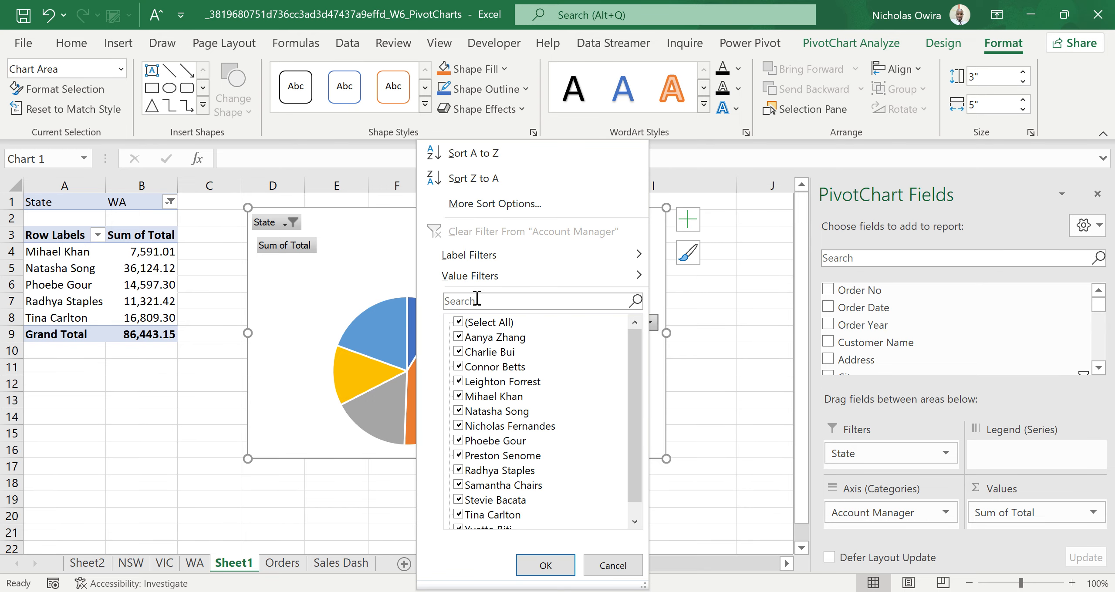
{"action": "left_click", "coordinate": [458, 323]}
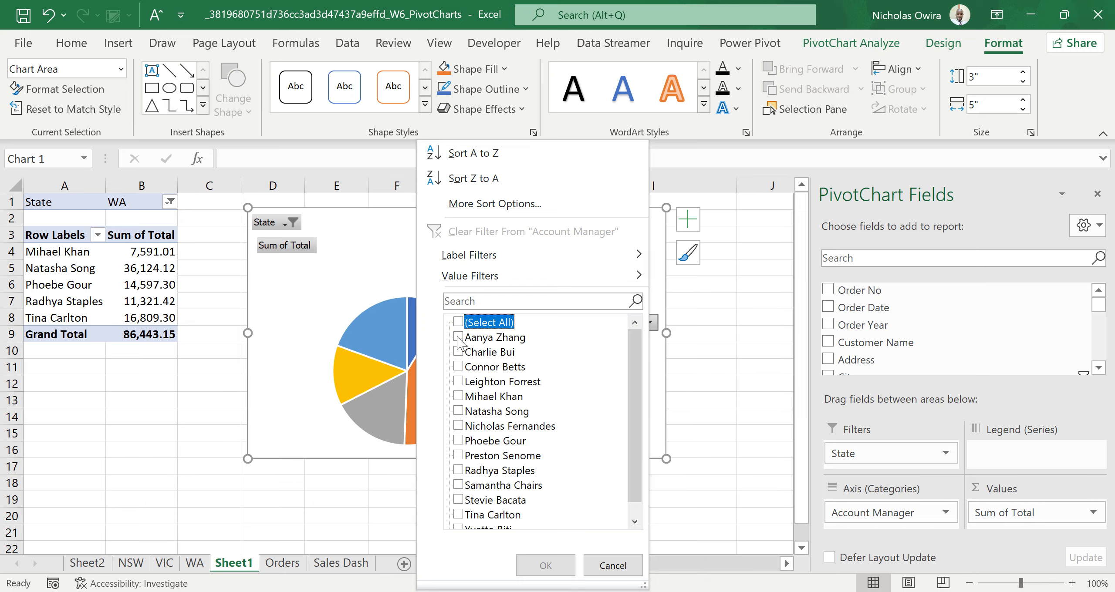
{"action": "left_click", "coordinate": [459, 338]}
{"action": "left_click", "coordinate": [459, 382]}
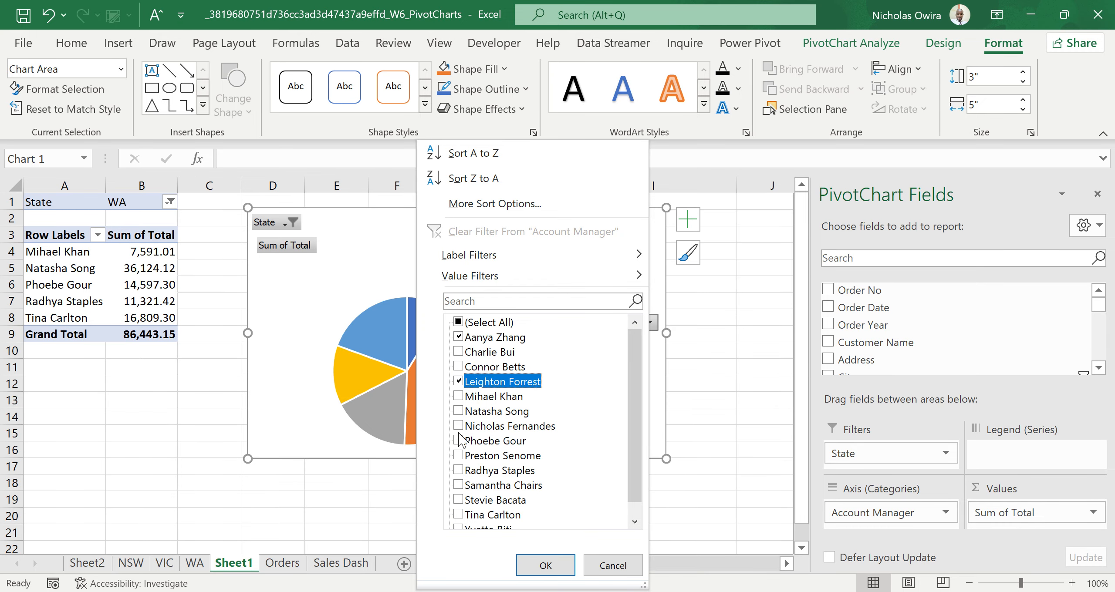
{"action": "left_click", "coordinate": [459, 456]}
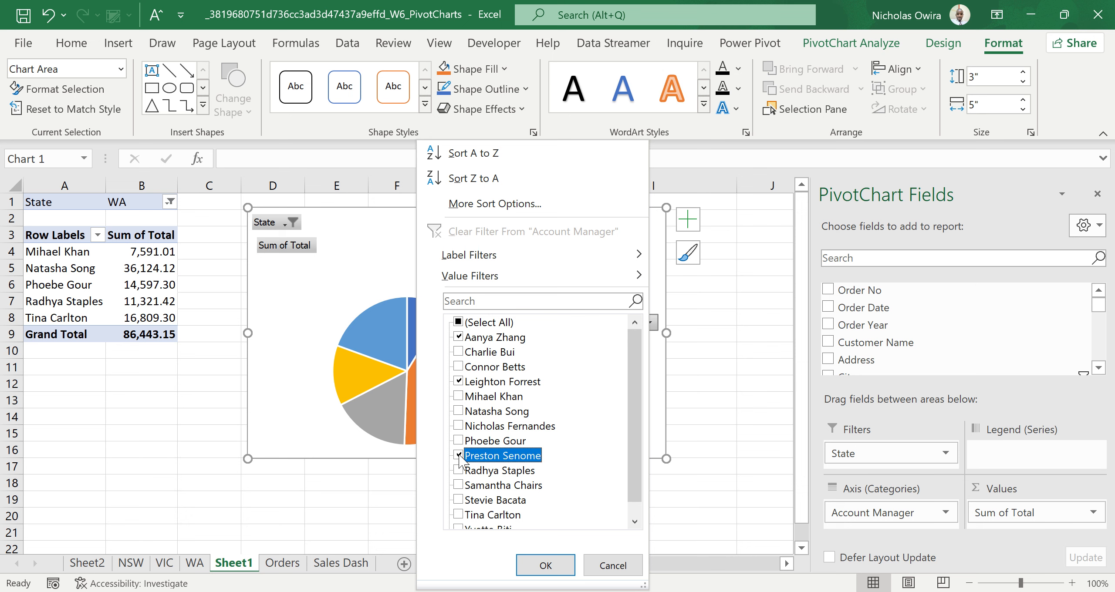
{"action": "left_click", "coordinate": [547, 568]}
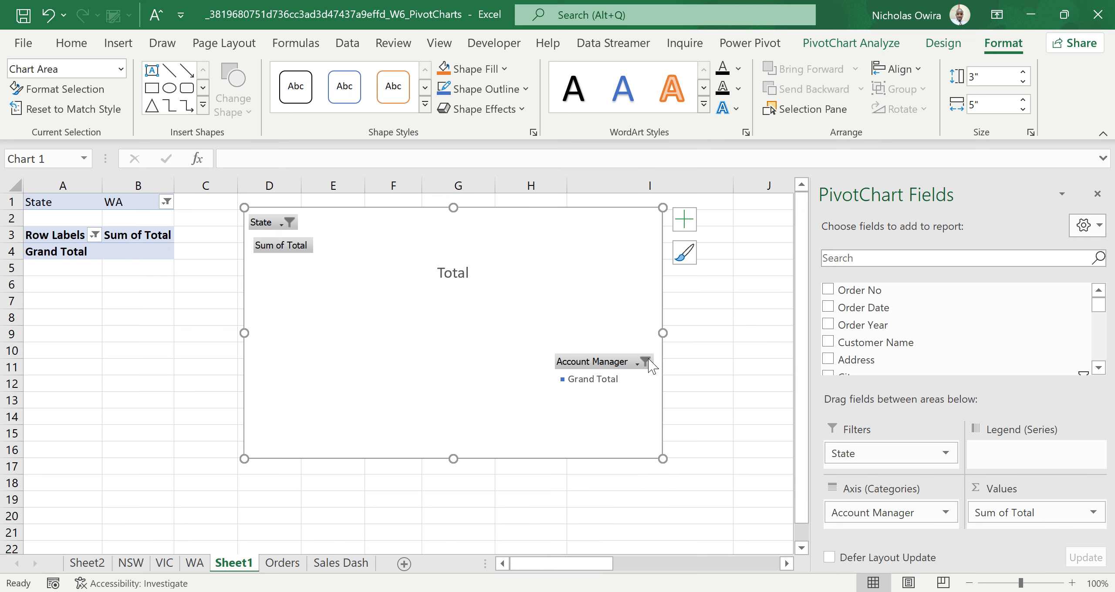
Reset the chart's State filter to include all states
{"action": "left_click", "coordinate": [286, 226]}
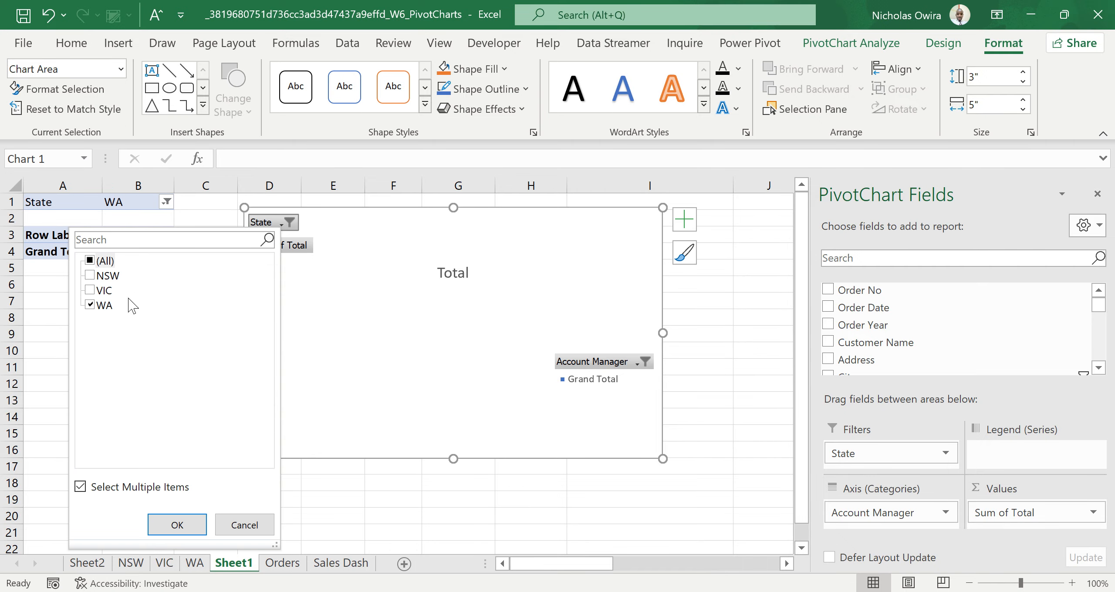
{"action": "left_click", "coordinate": [96, 261]}
{"action": "left_click", "coordinate": [174, 524]}
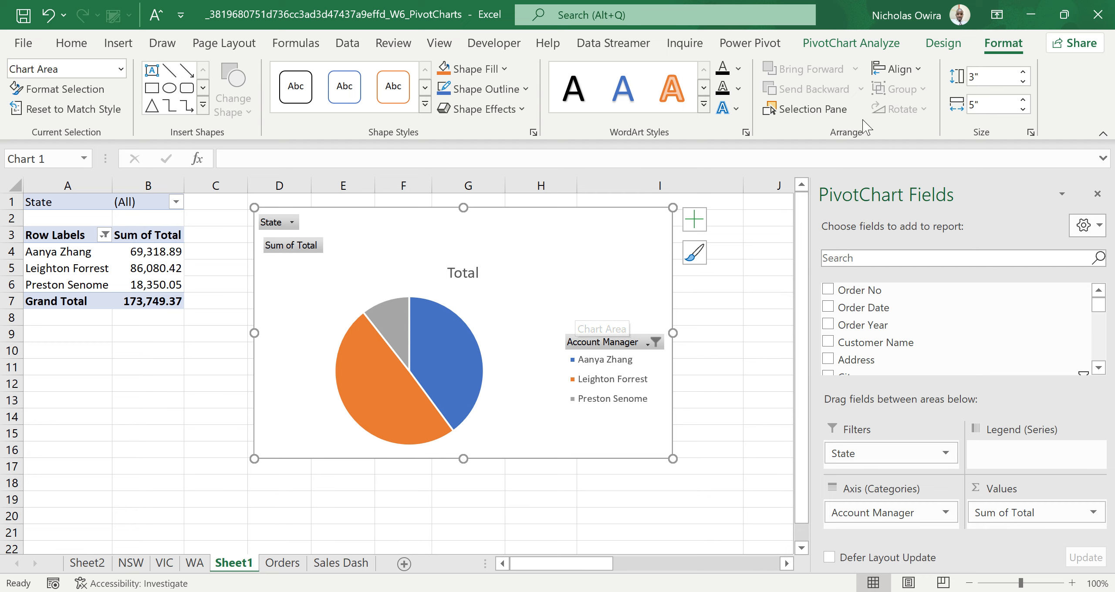
Apply the dark-background chart style to the pie chart
{"action": "left_click", "coordinate": [951, 45]}
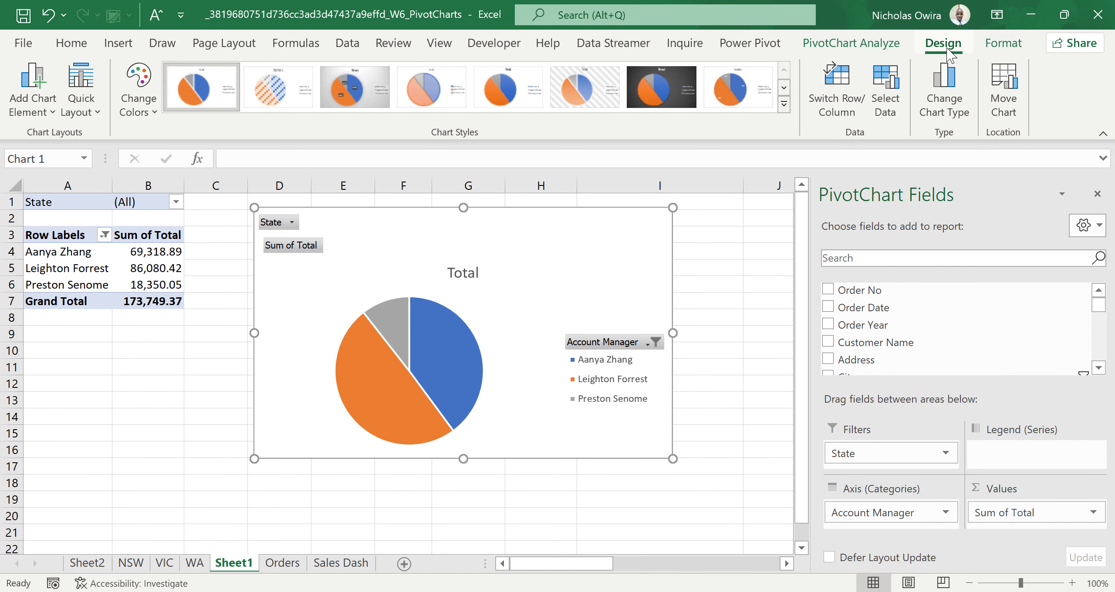
{"action": "double_click", "coordinate": [948, 46]}
{"action": "left_click", "coordinate": [949, 52]}
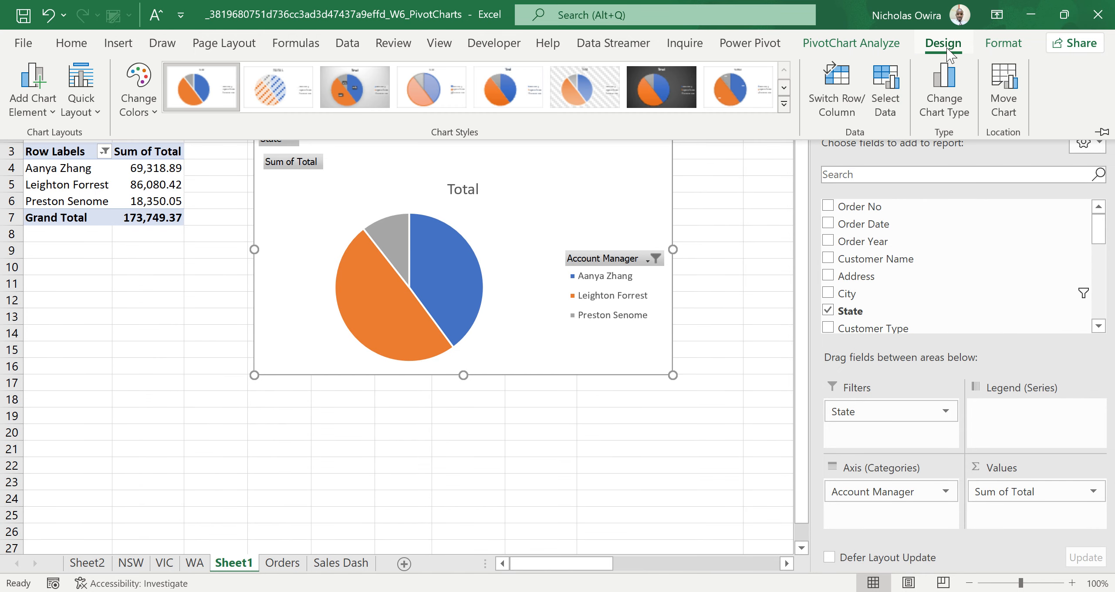
{"action": "double_click", "coordinate": [950, 53]}
{"action": "left_click", "coordinate": [661, 86]}
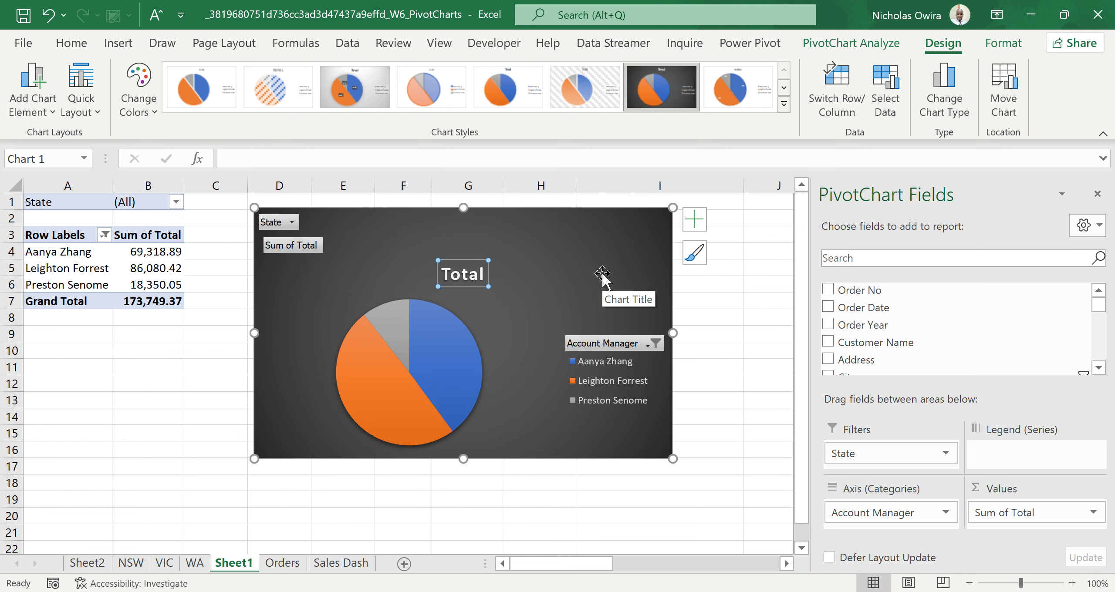
Turn the pie chart's data labels on and off, and hide and restore its legend
{"action": "left_click", "coordinate": [694, 220]}
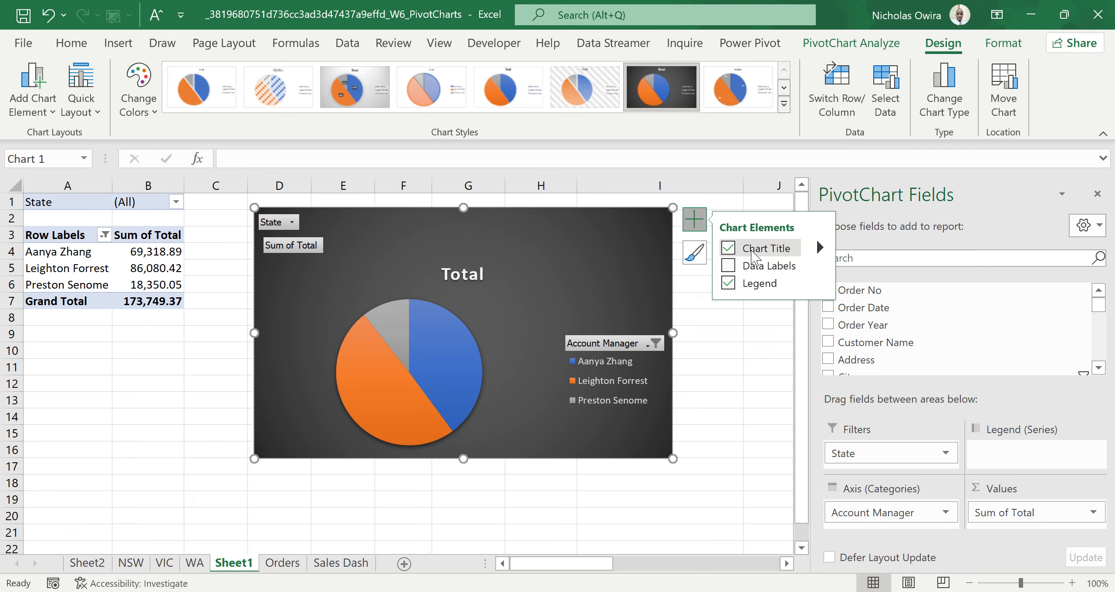
{"action": "left_click", "coordinate": [729, 265]}
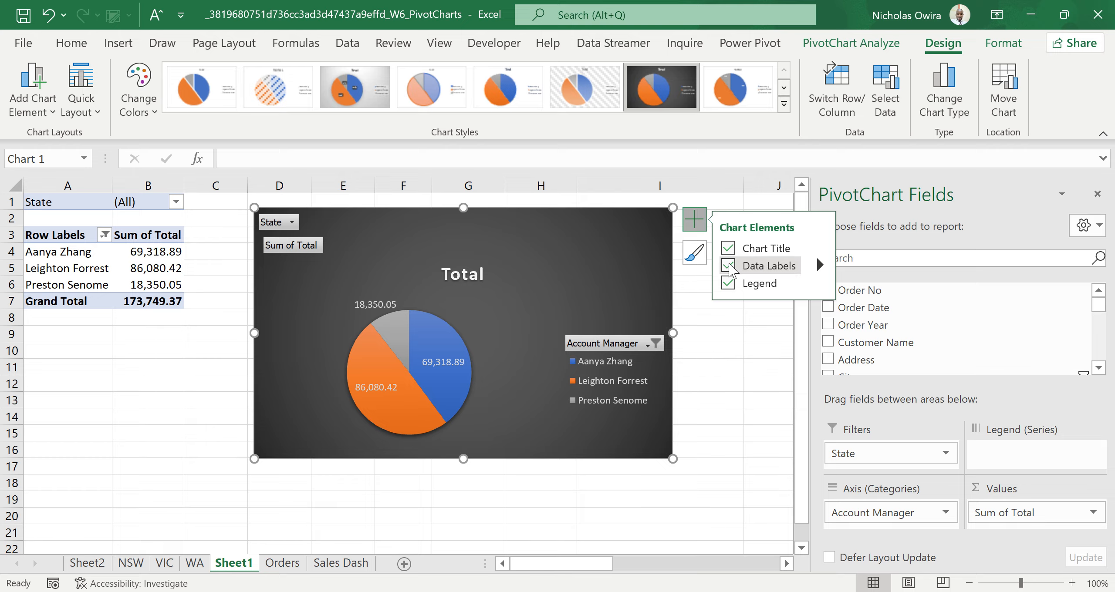
{"action": "left_click", "coordinate": [729, 265]}
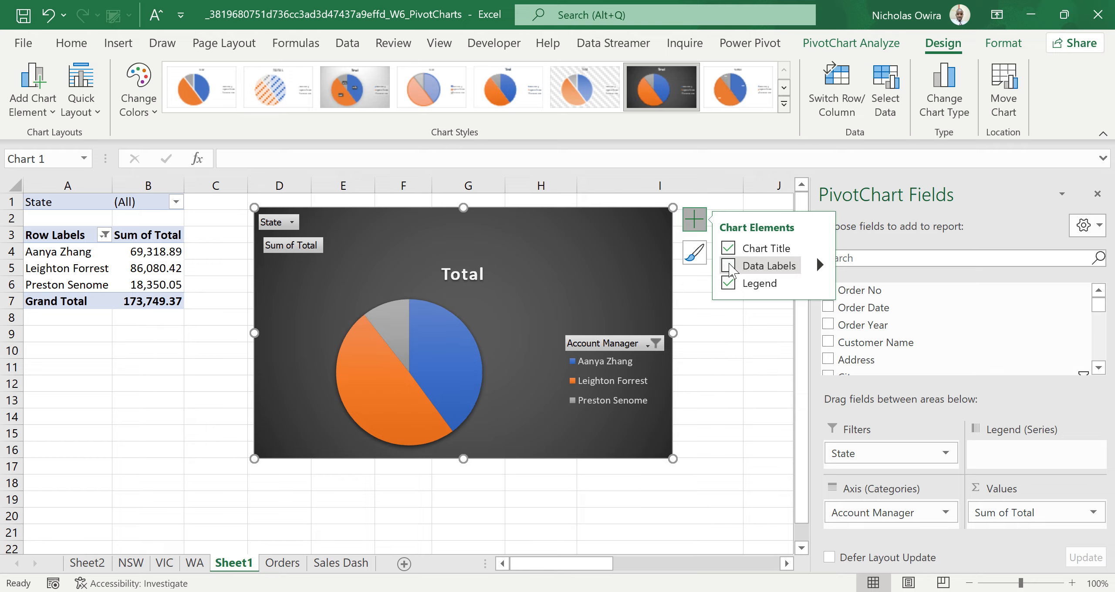
{"action": "left_click", "coordinate": [728, 284]}
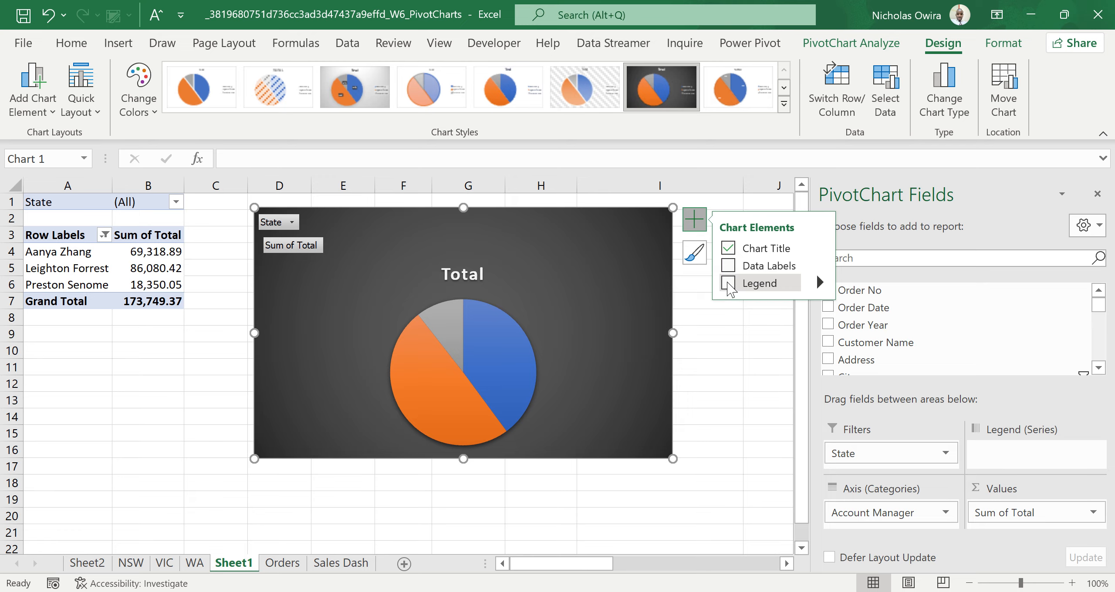
{"action": "left_click", "coordinate": [727, 283]}
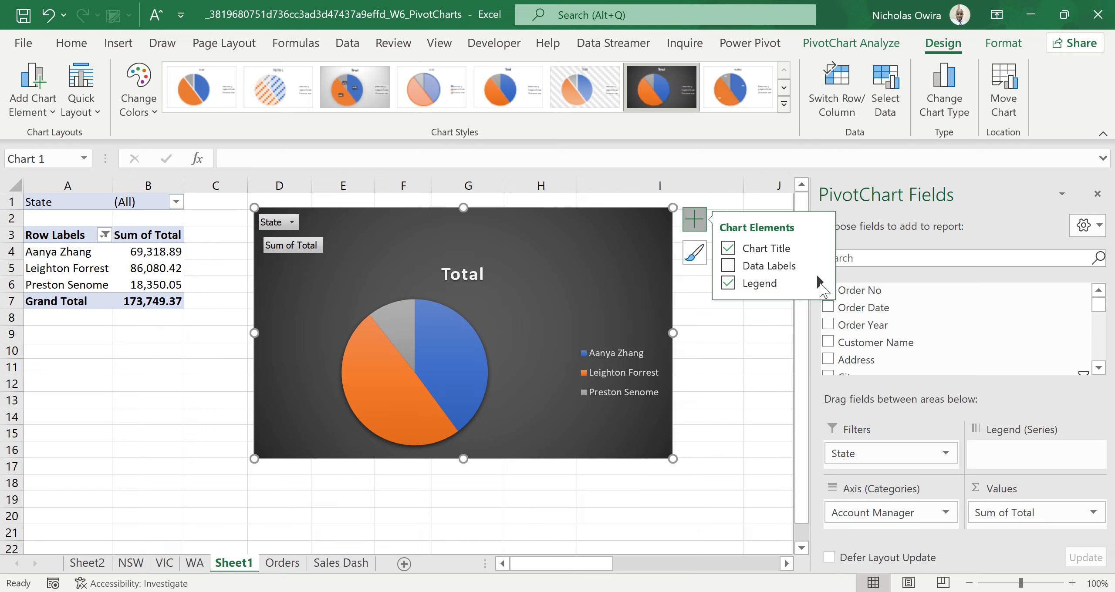
Preview the legend placement options with data labels shown, and remove both the legend and the data labels from the pie chart
{"action": "left_click", "coordinate": [820, 284]}
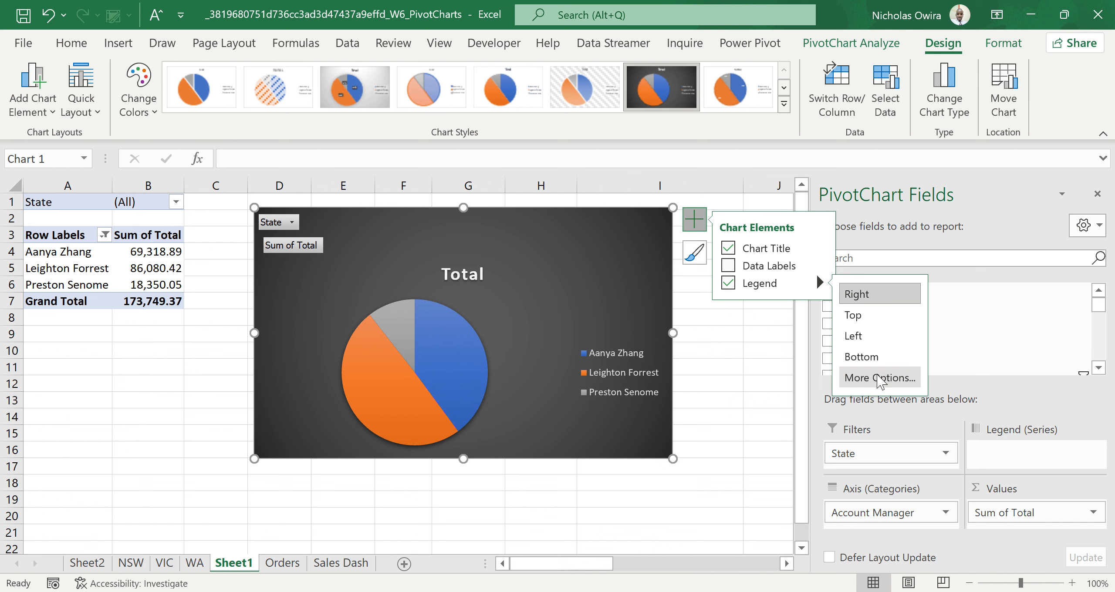
{"action": "left_click", "coordinate": [727, 266]}
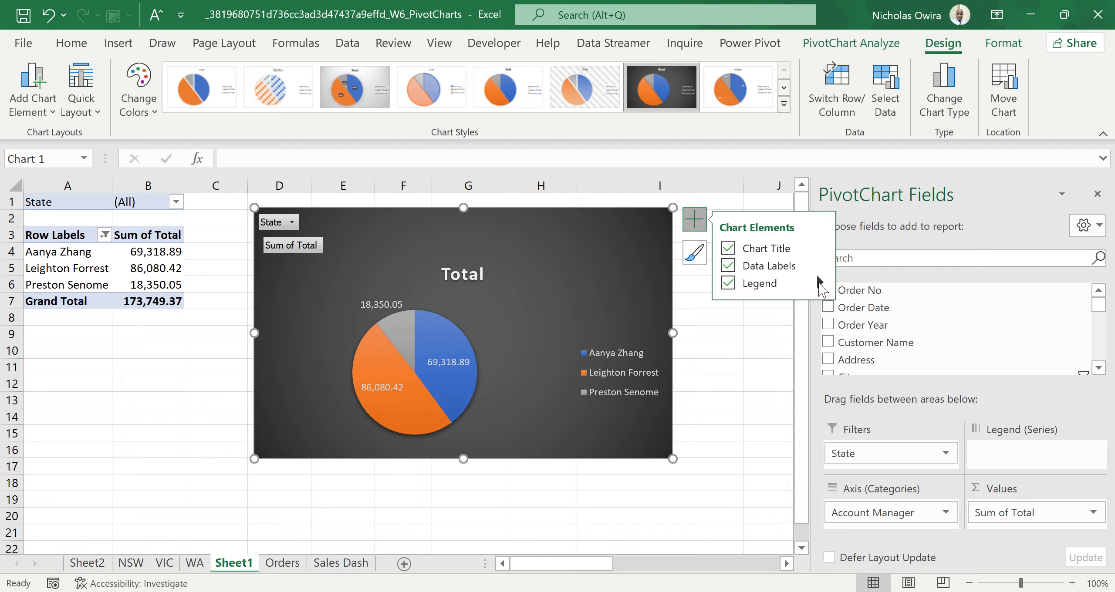
{"action": "mouse_move", "coordinate": [820, 283]}
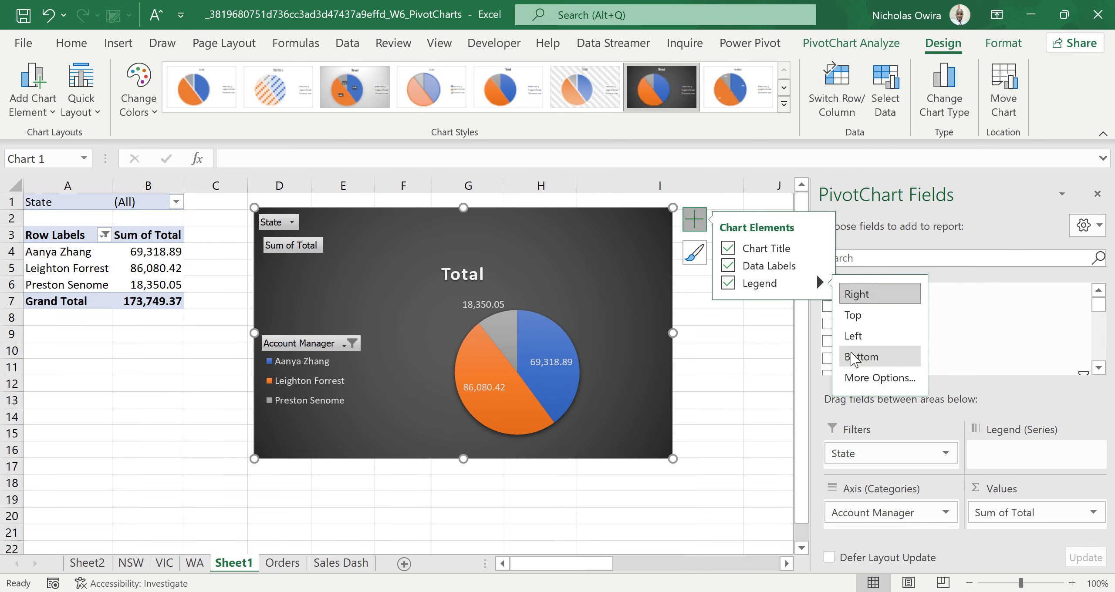
{"action": "left_click", "coordinate": [726, 284]}
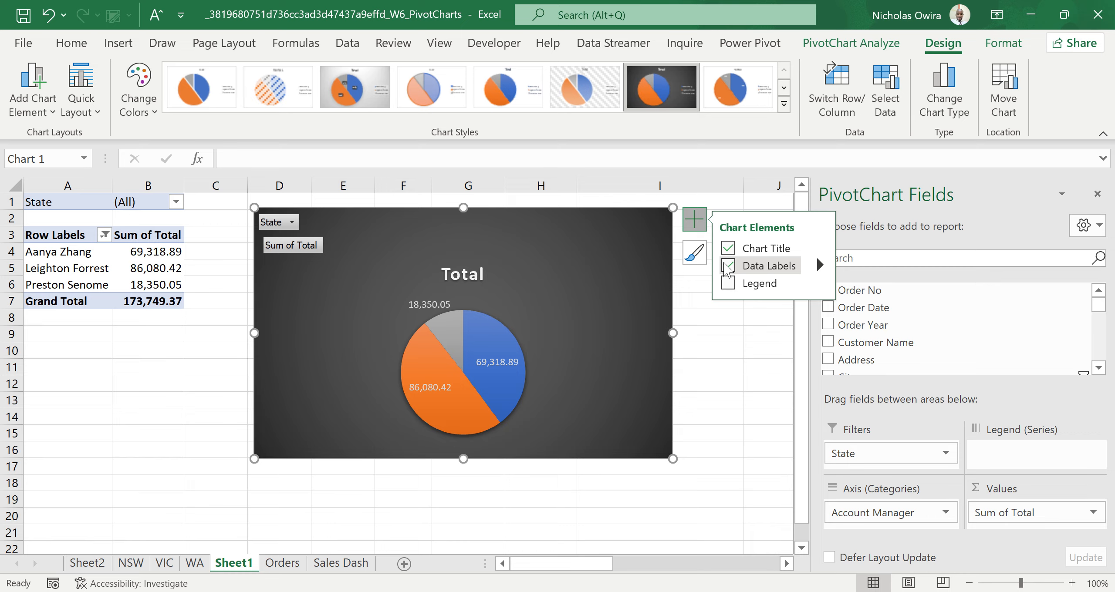
{"action": "left_click", "coordinate": [727, 265]}
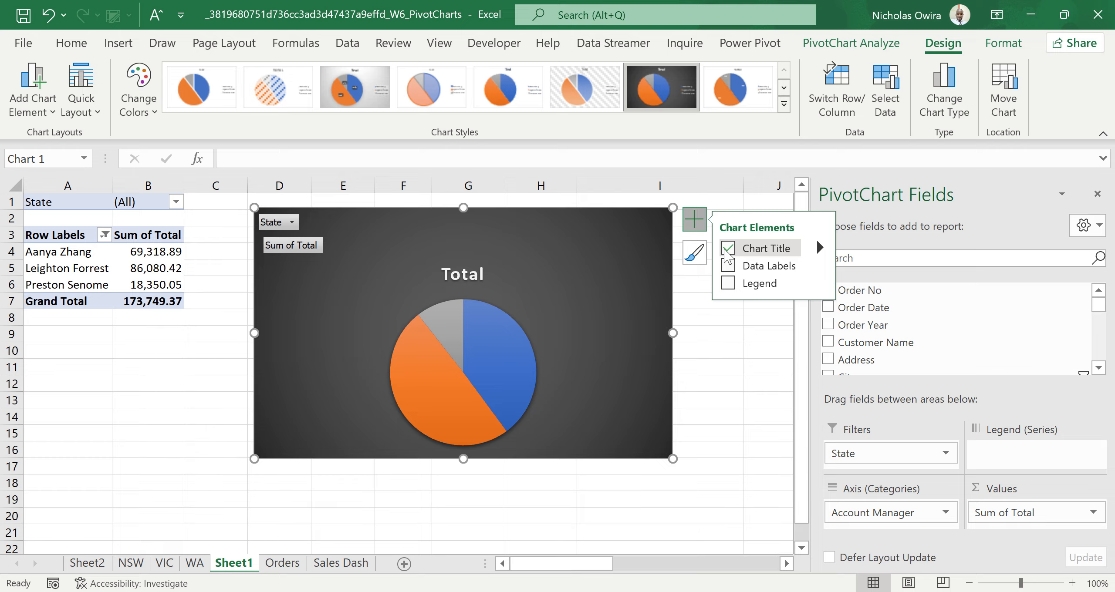
Show the data labels and the legend on the pie chart again
{"action": "left_click", "coordinate": [726, 266]}
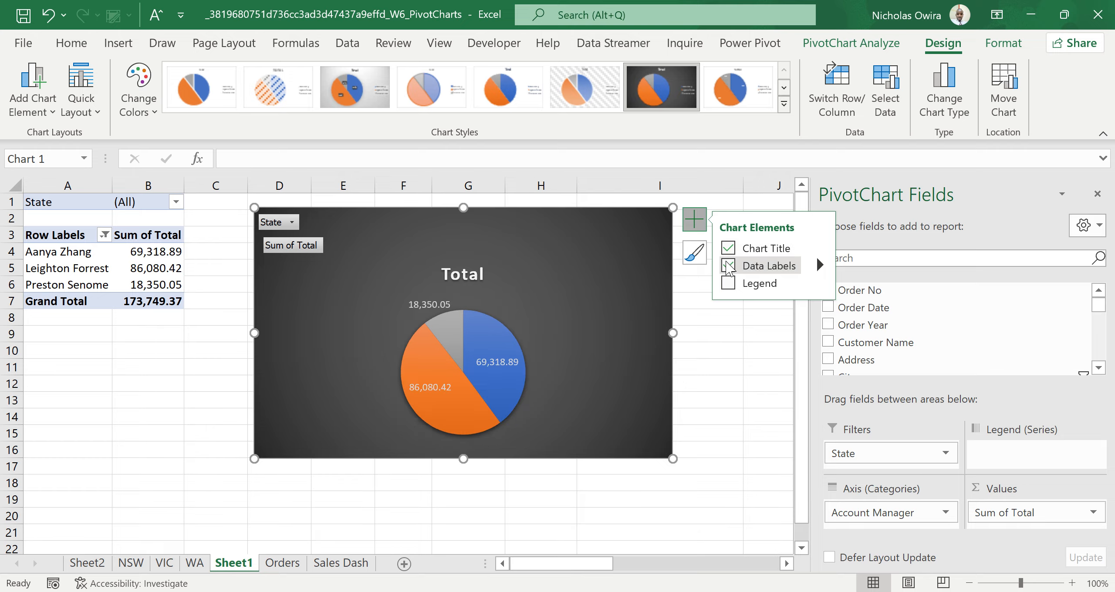
{"action": "left_click", "coordinate": [728, 284]}
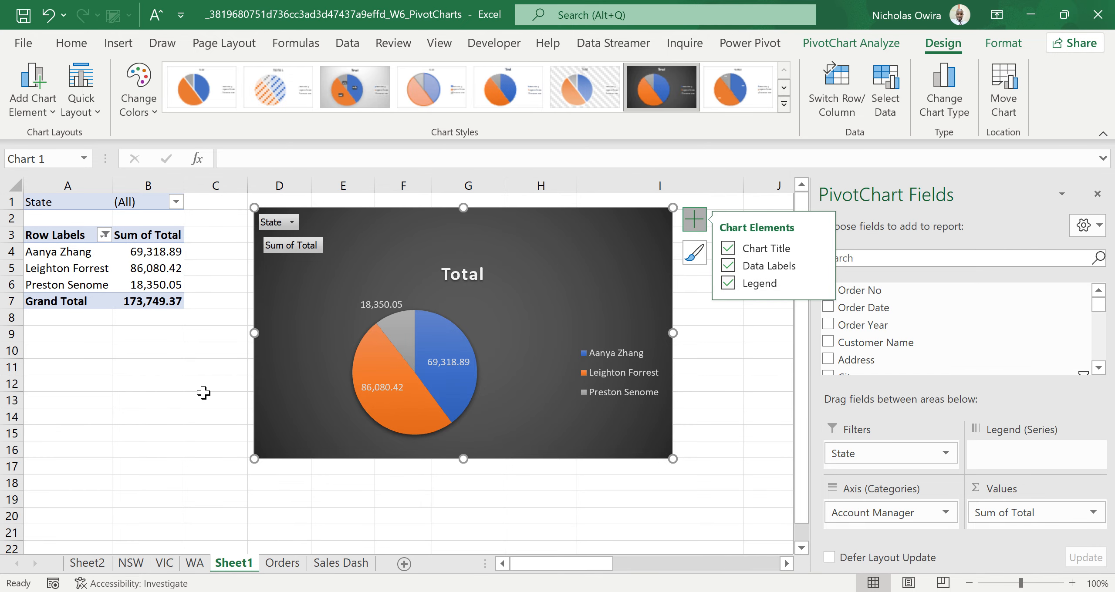
{"action": "left_click", "coordinate": [203, 392]}
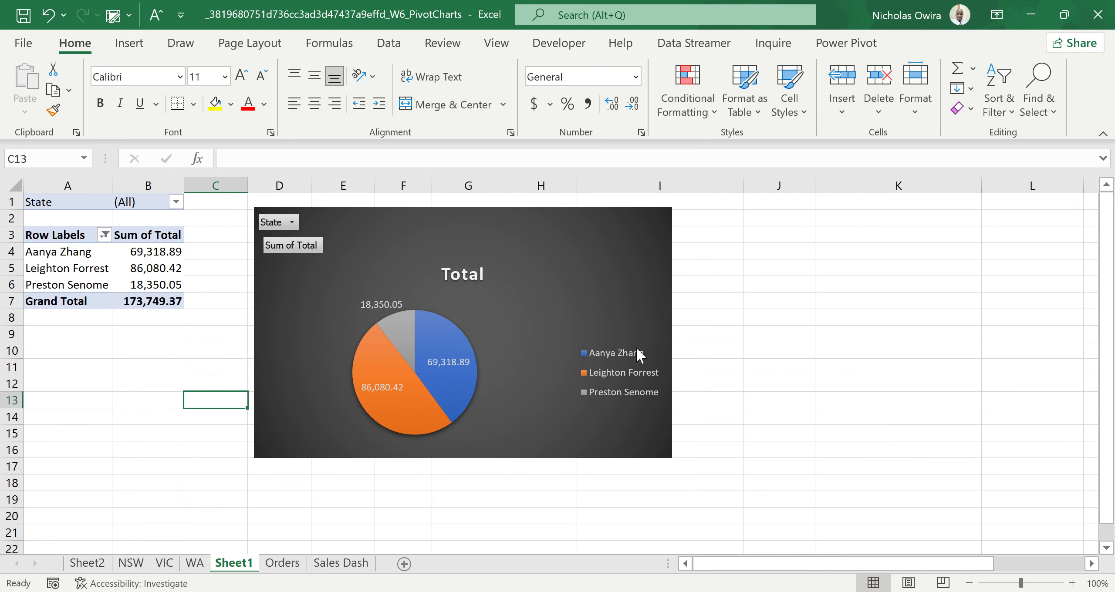
{"action": "left_click", "coordinate": [625, 350]}
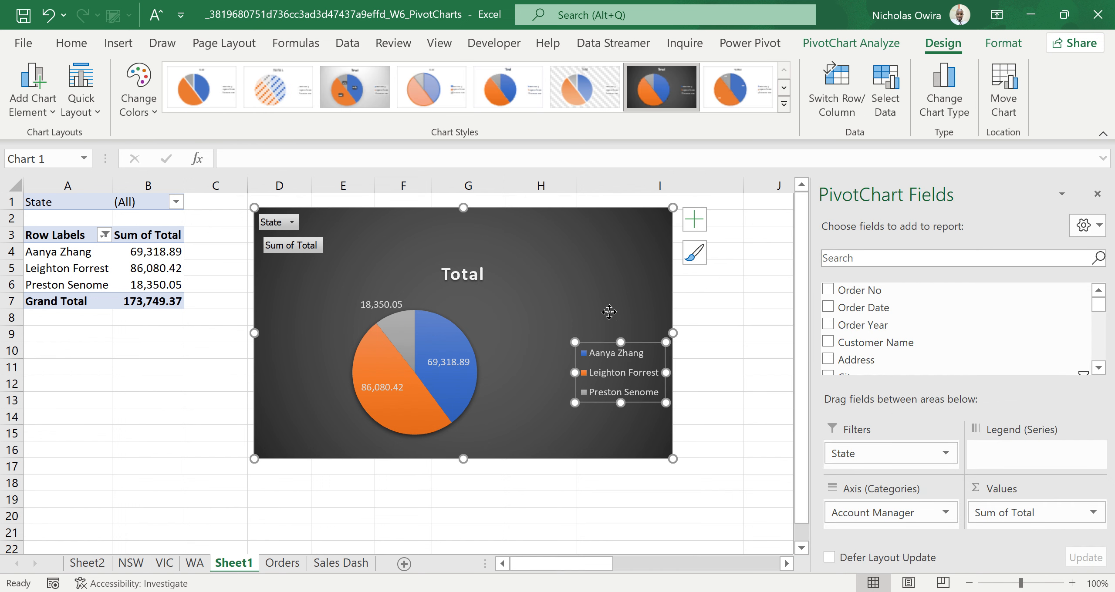
{"action": "left_click", "coordinate": [604, 312]}
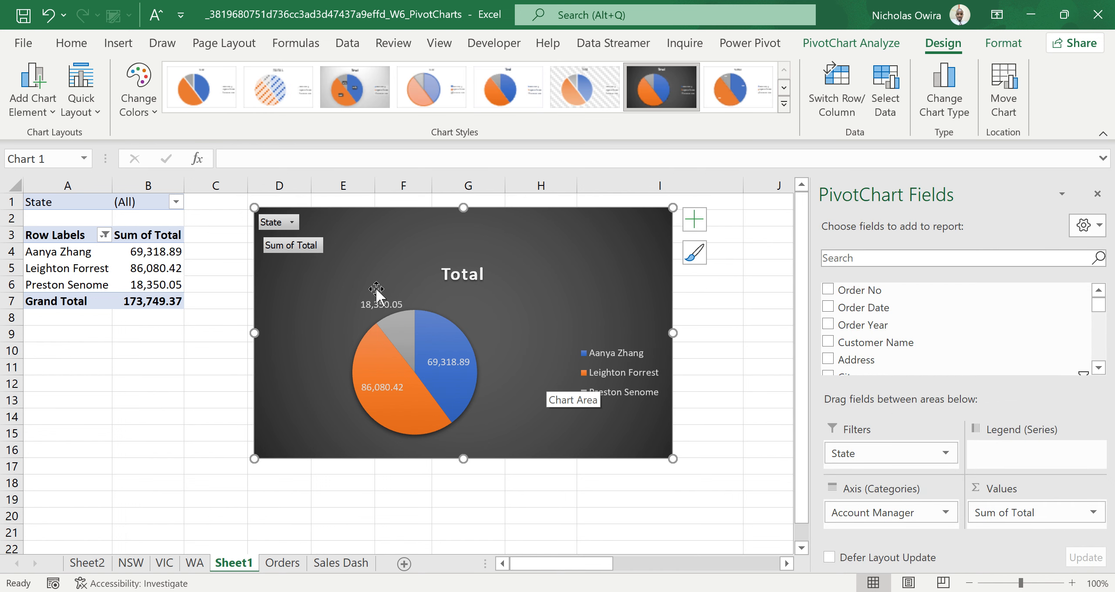
Clear the Account Manager filter from the pivot table and move the pie chart so it starts at column E
{"action": "left_click", "coordinate": [104, 236]}
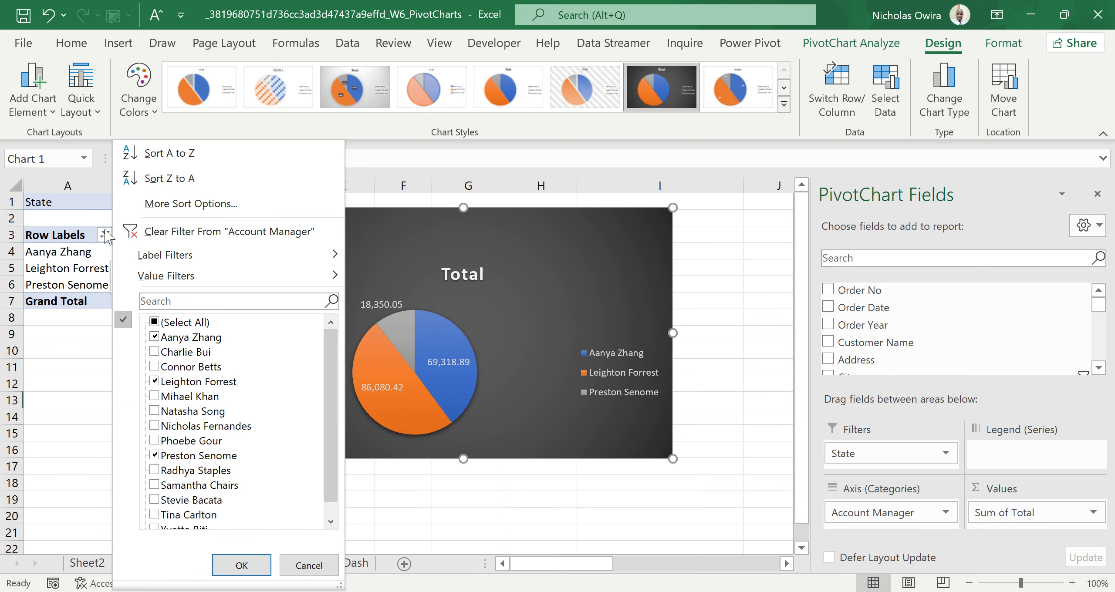
{"action": "left_click", "coordinate": [142, 233]}
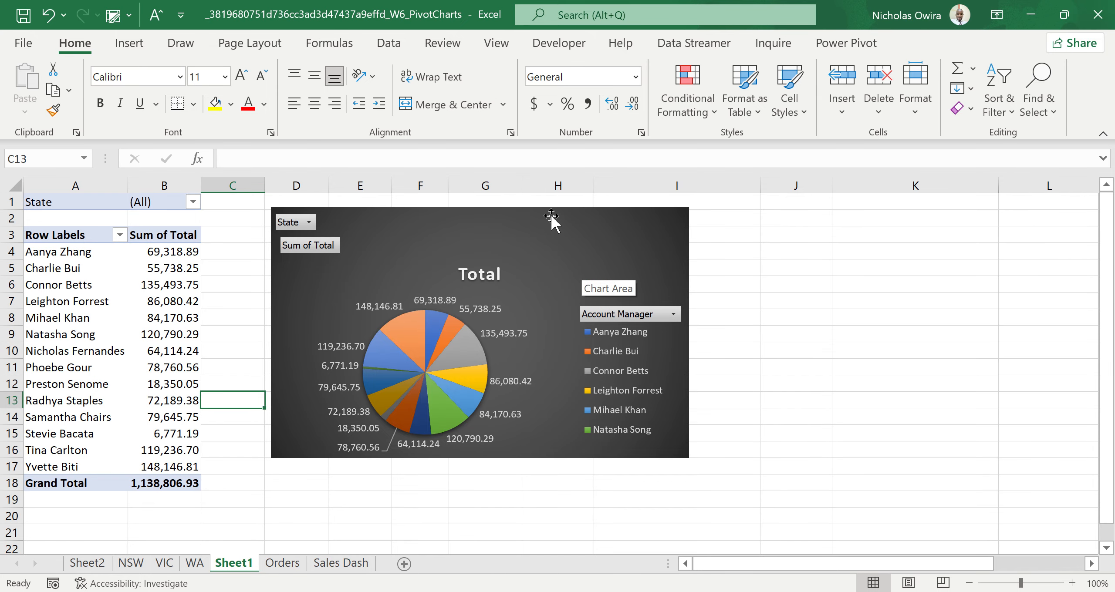
{"action": "left_click_drag", "start_coordinate": [551, 216], "coordinate": [759, 206]}
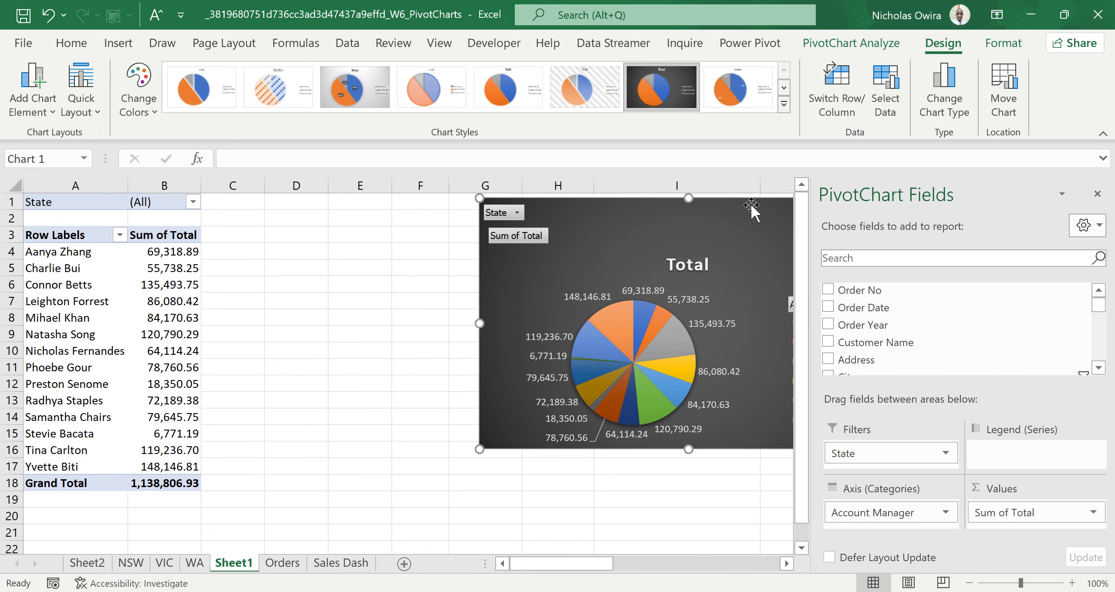
{"action": "left_click_drag", "start_coordinate": [751, 205], "coordinate": [628, 205]}
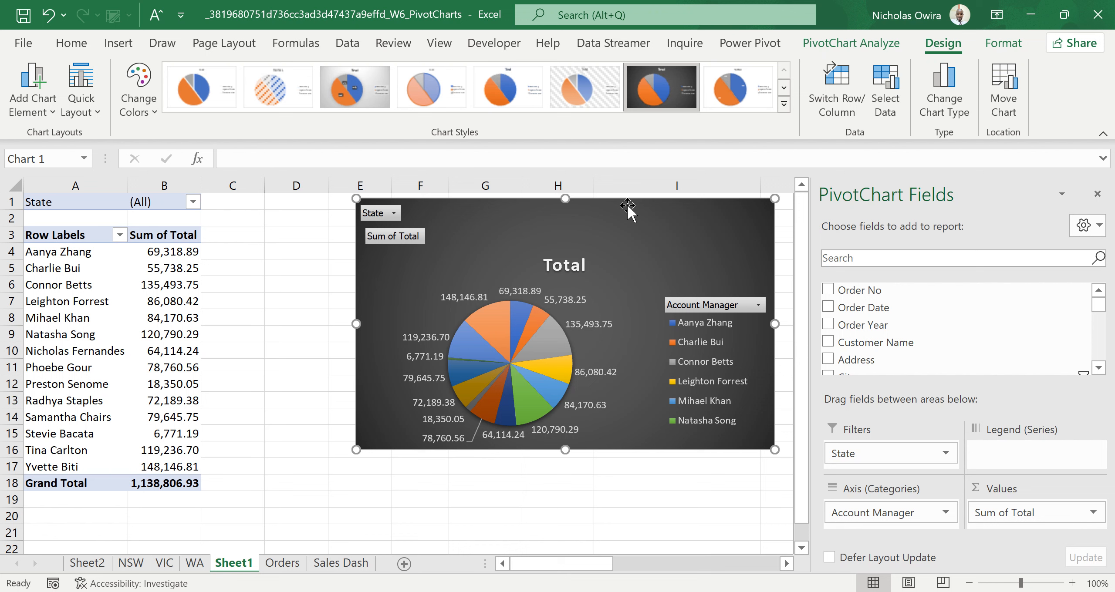
{"action": "left_click", "coordinate": [308, 262]}
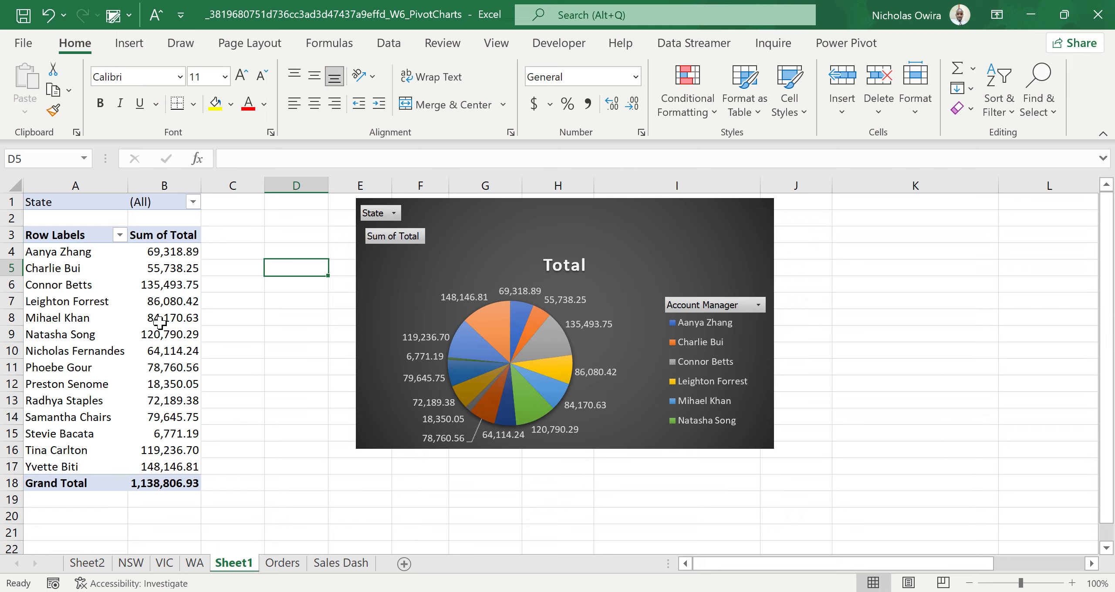
Insert slicers for the State and Account Manager fields of the pie chart
{"action": "left_click", "coordinate": [486, 230]}
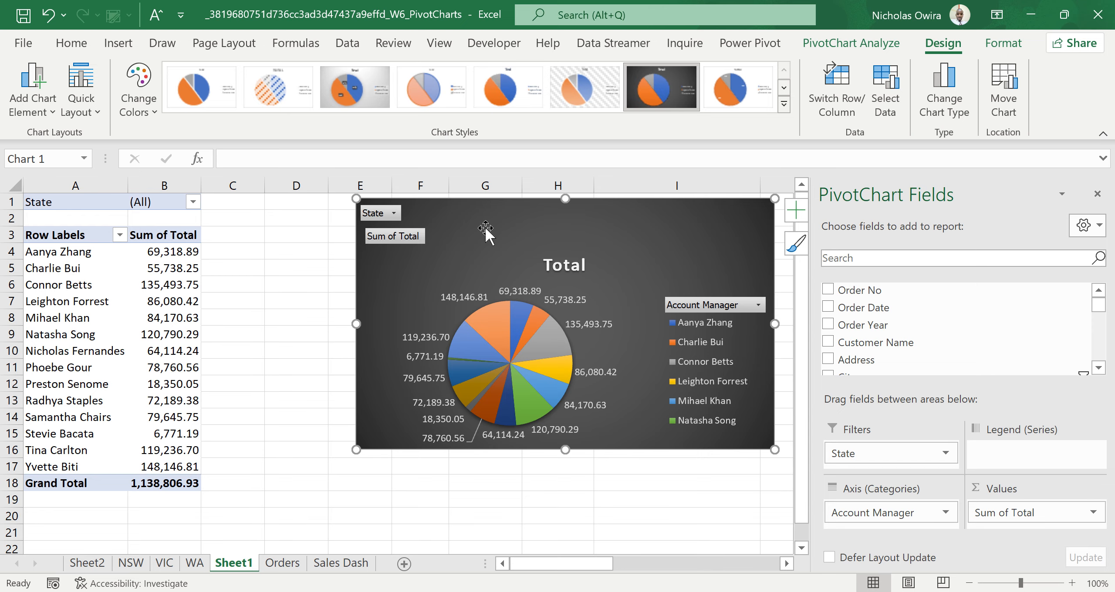
{"action": "left_click", "coordinate": [1018, 56]}
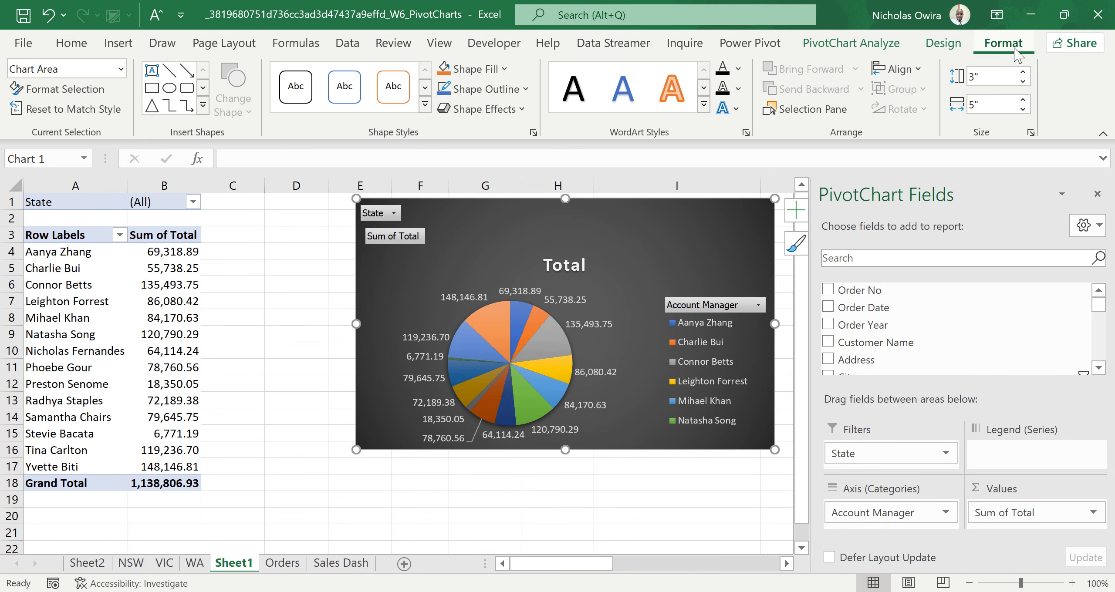
{"action": "left_click", "coordinate": [932, 46]}
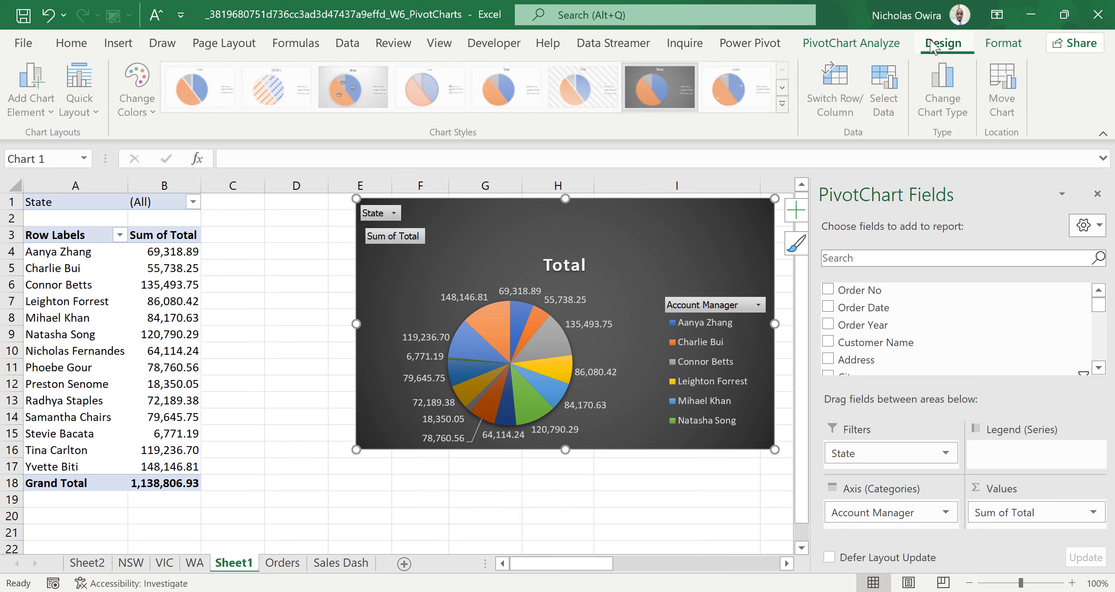
{"action": "left_click", "coordinate": [868, 49]}
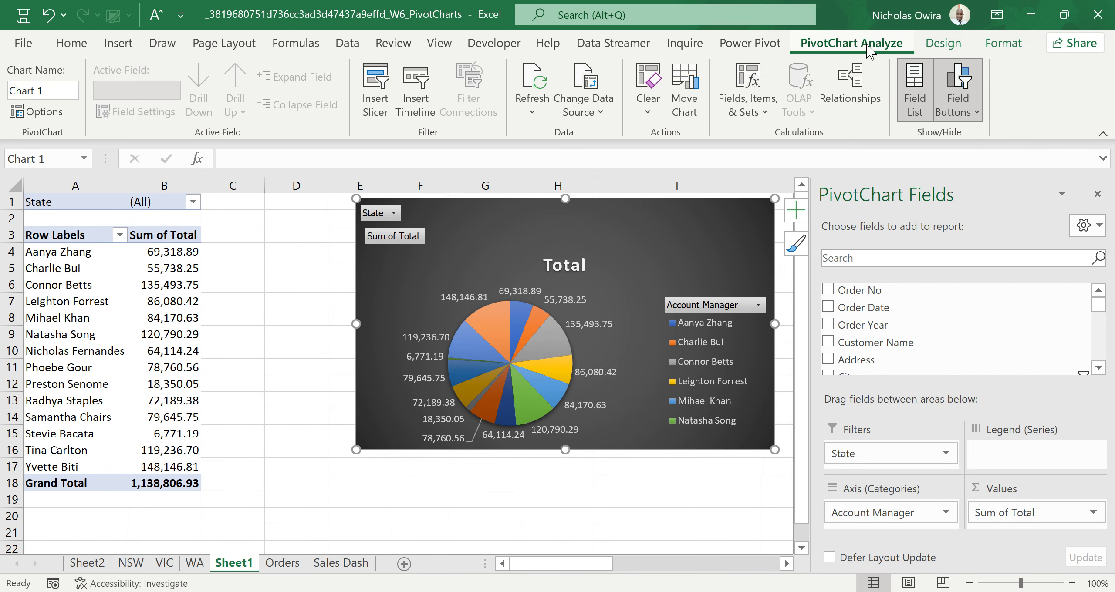
{"action": "left_click", "coordinate": [379, 81]}
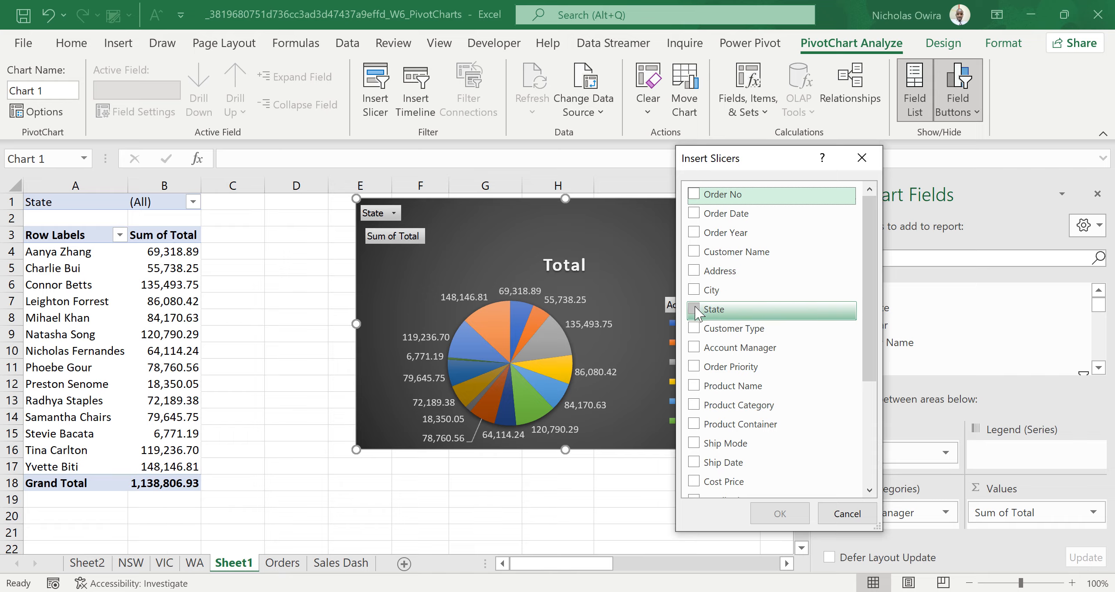
{"action": "left_click", "coordinate": [765, 310]}
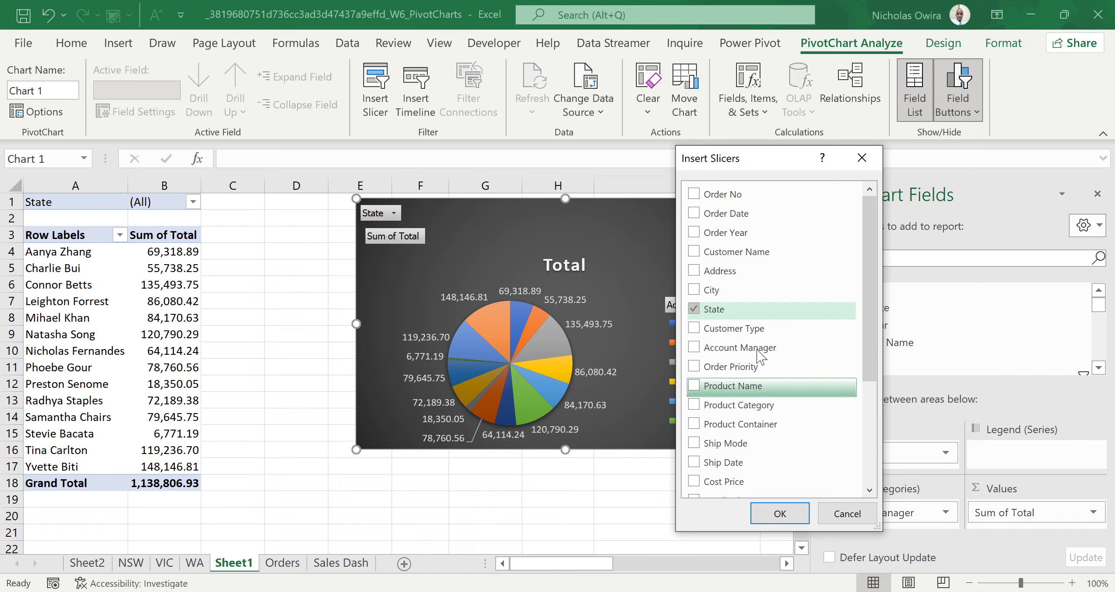
{"action": "left_click", "coordinate": [695, 348]}
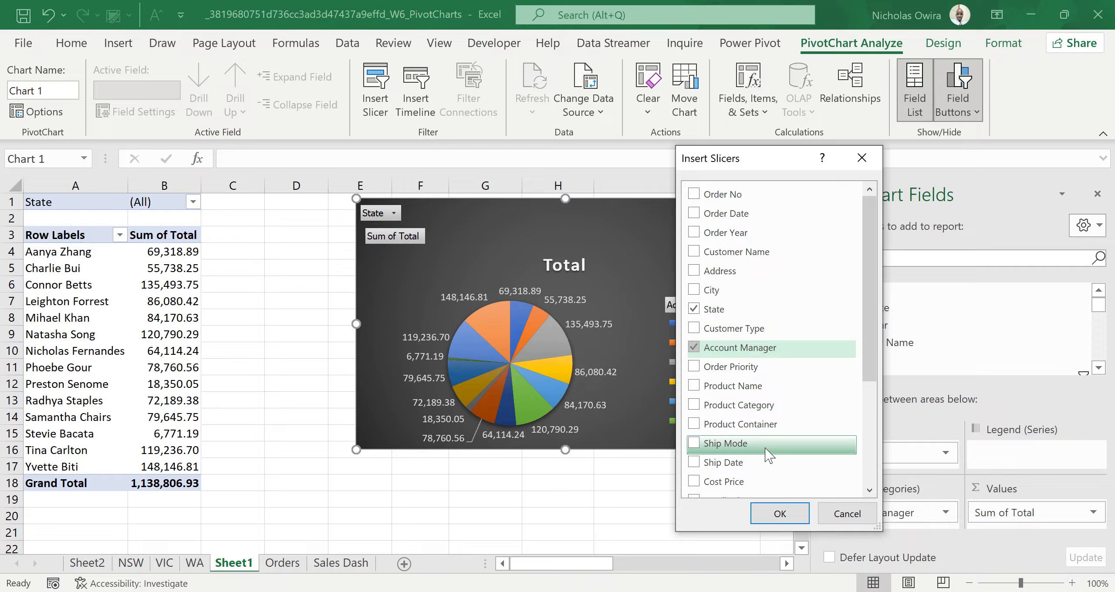
{"action": "left_click", "coordinate": [778, 513]}
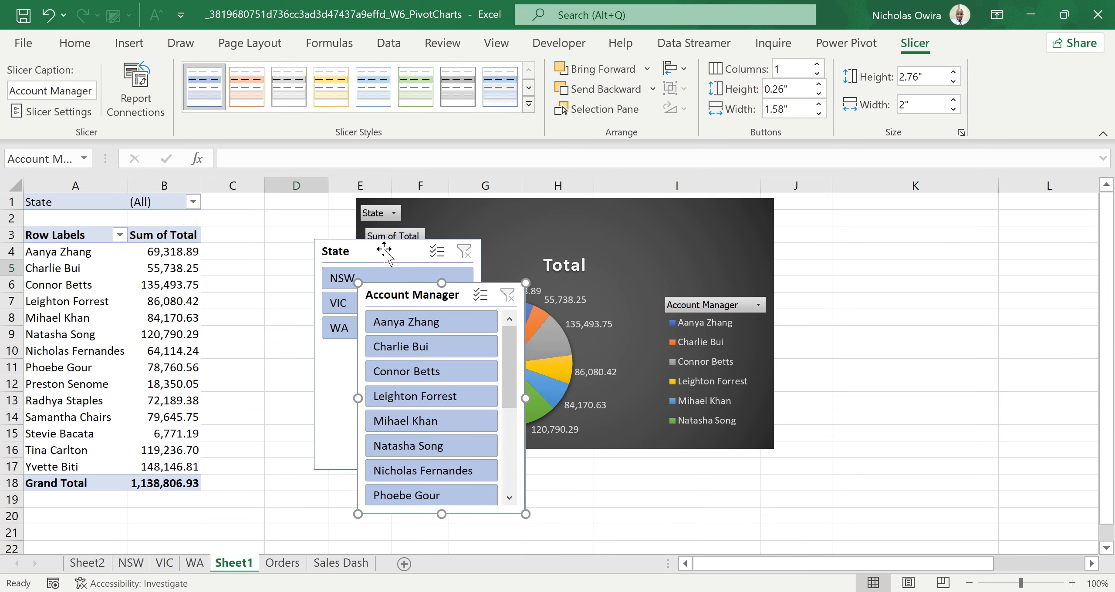
Place the State slicer between the pivot table and chart, shorten it to 1.32" high, and put the Account Manager slicer directly beneath it
{"action": "left_click_drag", "start_coordinate": [384, 249], "coordinate": [266, 207]}
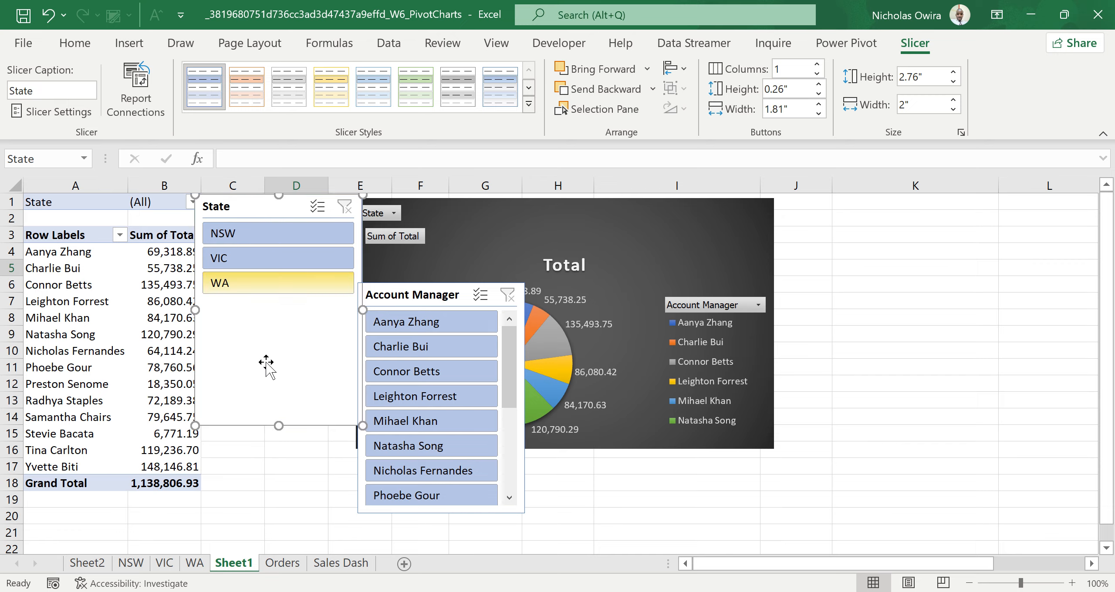
{"action": "left_click_drag", "start_coordinate": [277, 424], "coordinate": [271, 305]}
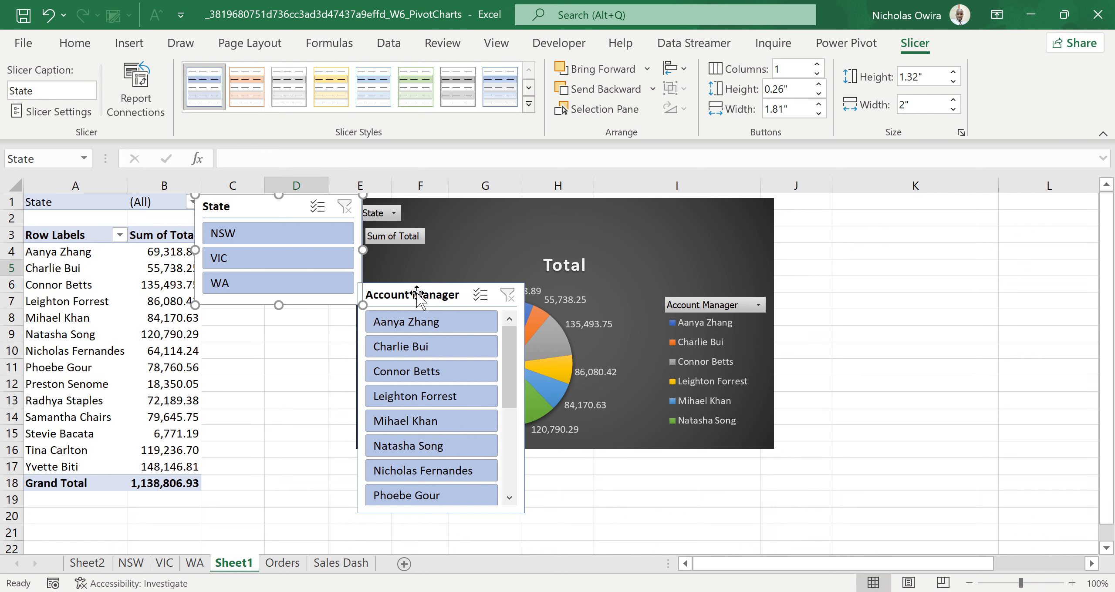
{"action": "left_click_drag", "start_coordinate": [417, 294], "coordinate": [248, 314]}
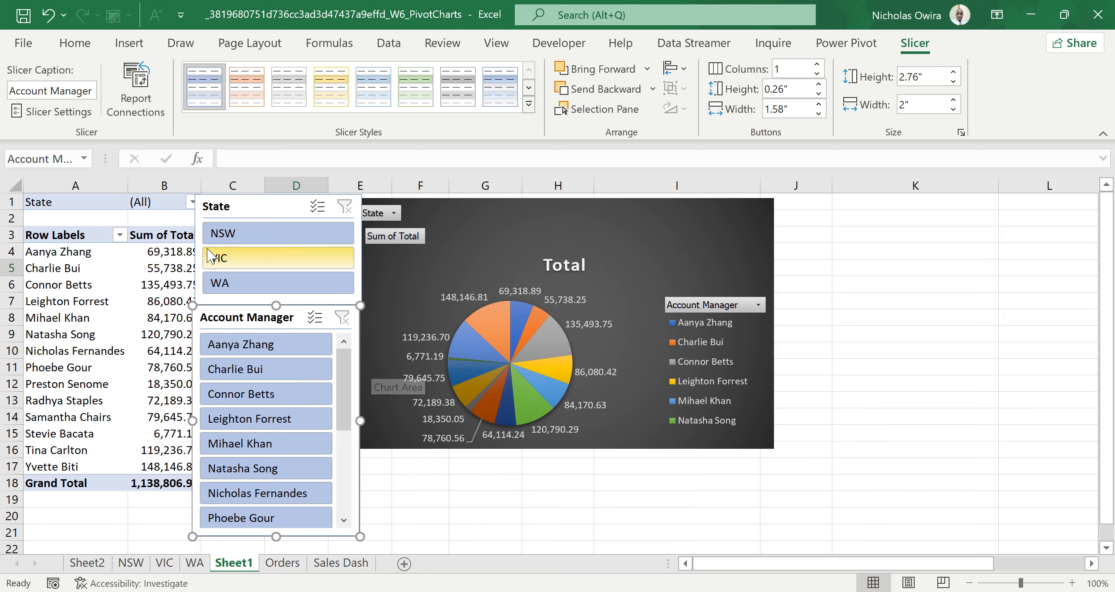
Filter the chart with the State slicer by NSW, VIC and WA in turn, clearing the filter after each one
{"action": "left_click", "coordinate": [232, 235]}
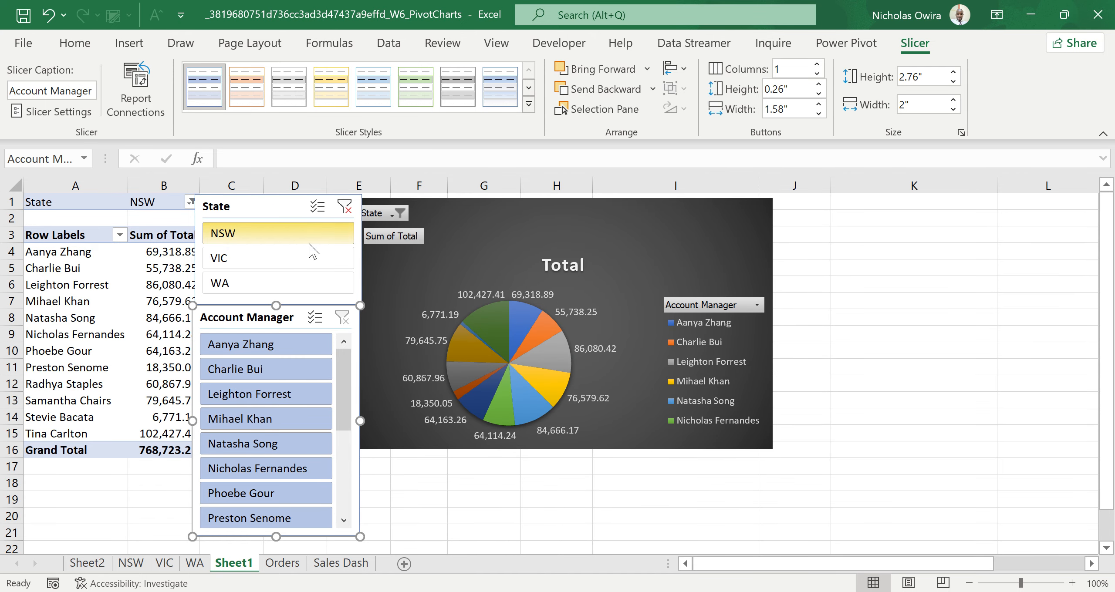
{"action": "left_click", "coordinate": [345, 208]}
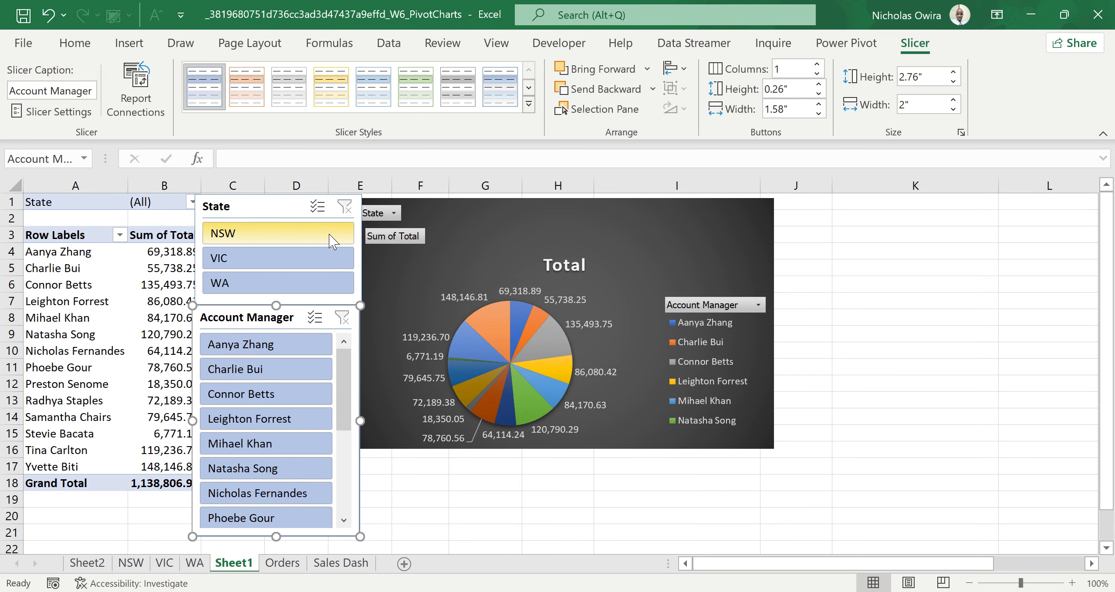
{"action": "left_click", "coordinate": [259, 265]}
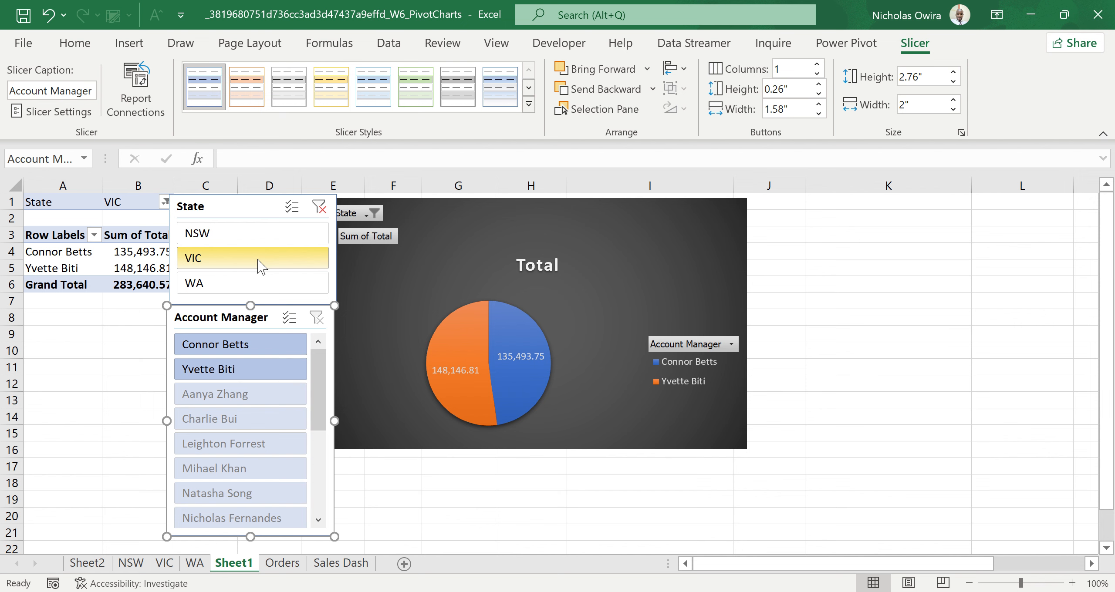
{"action": "left_click", "coordinate": [323, 212]}
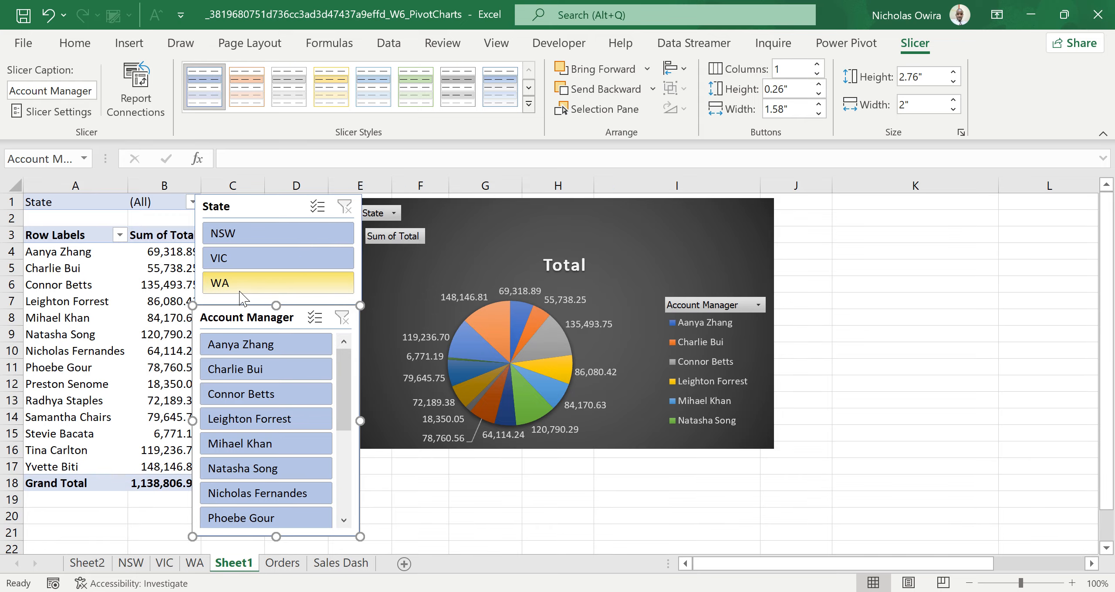
{"action": "left_click", "coordinate": [250, 286]}
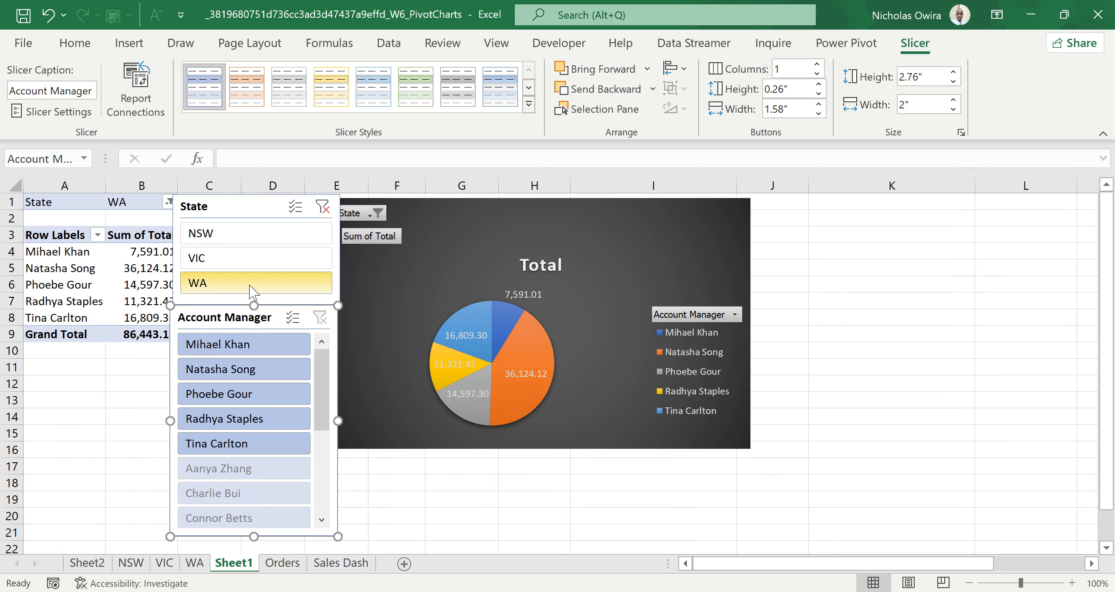
{"action": "left_click", "coordinate": [326, 211]}
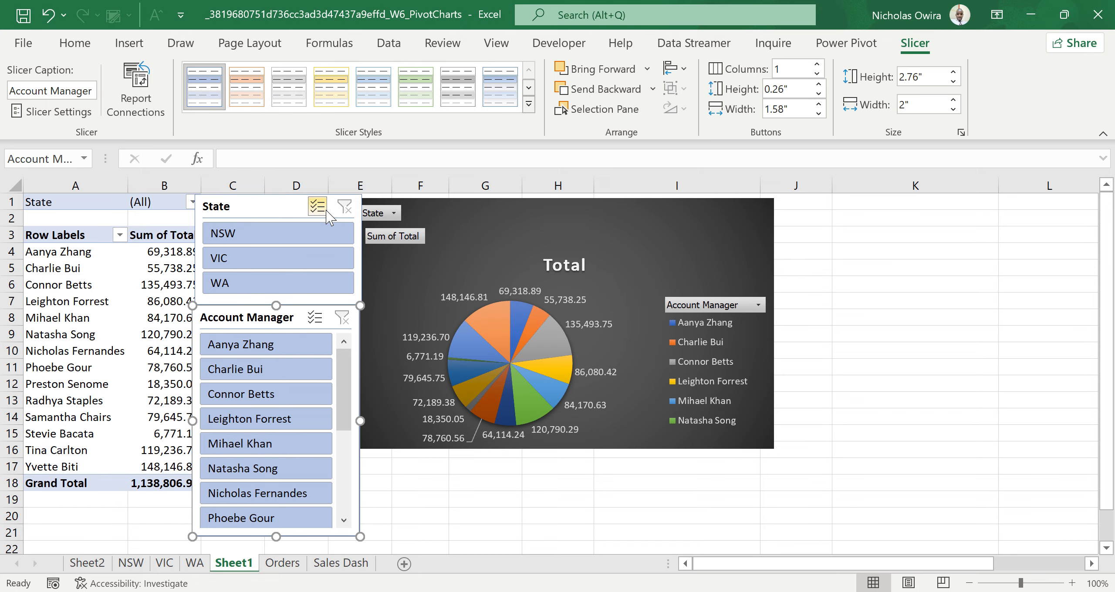
Filter the chart to five account managers with the Account Manager slicer, and clear that filter
{"action": "left_click", "coordinate": [265, 346]}
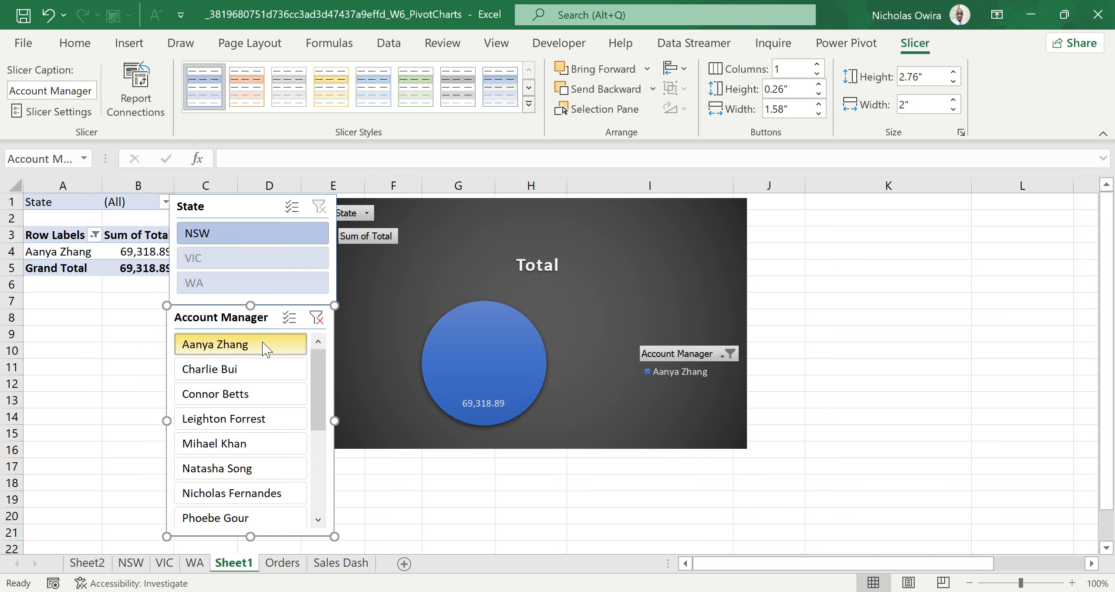
{"action": "left_click", "coordinate": [226, 421]}
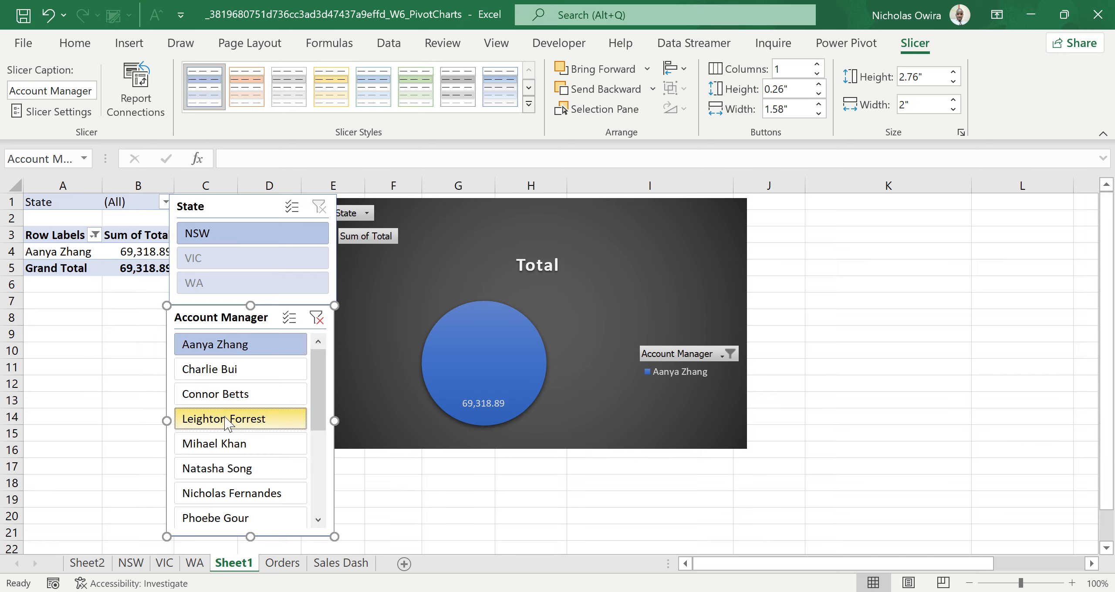
{"action": "left_click", "coordinate": [227, 496]}
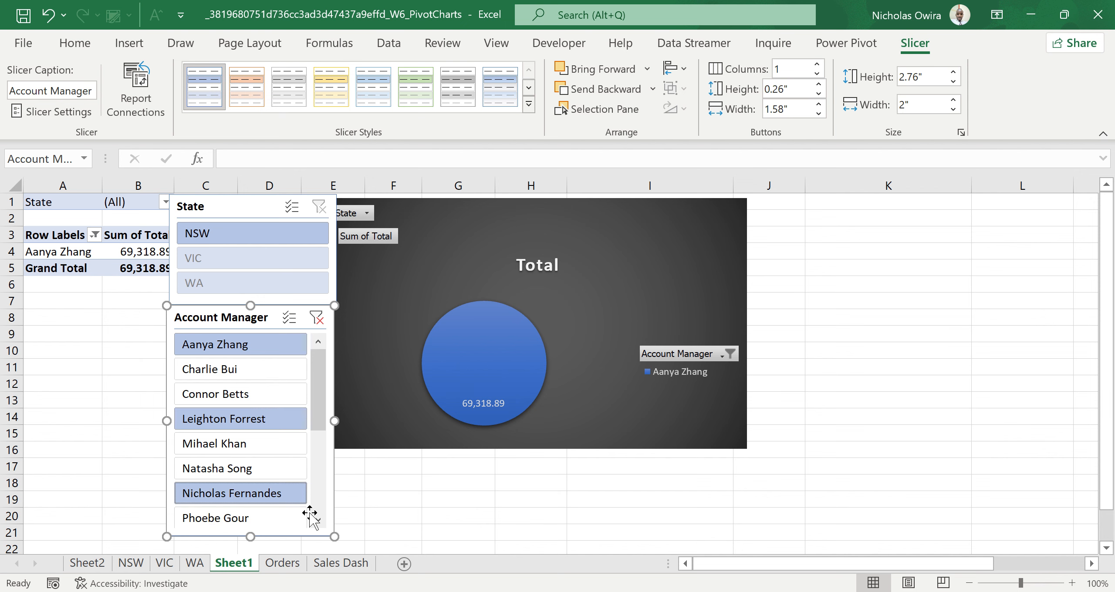
{"action": "scroll", "coordinate": [321, 525], "scroll_direction": "down", "scroll_amount": 7}
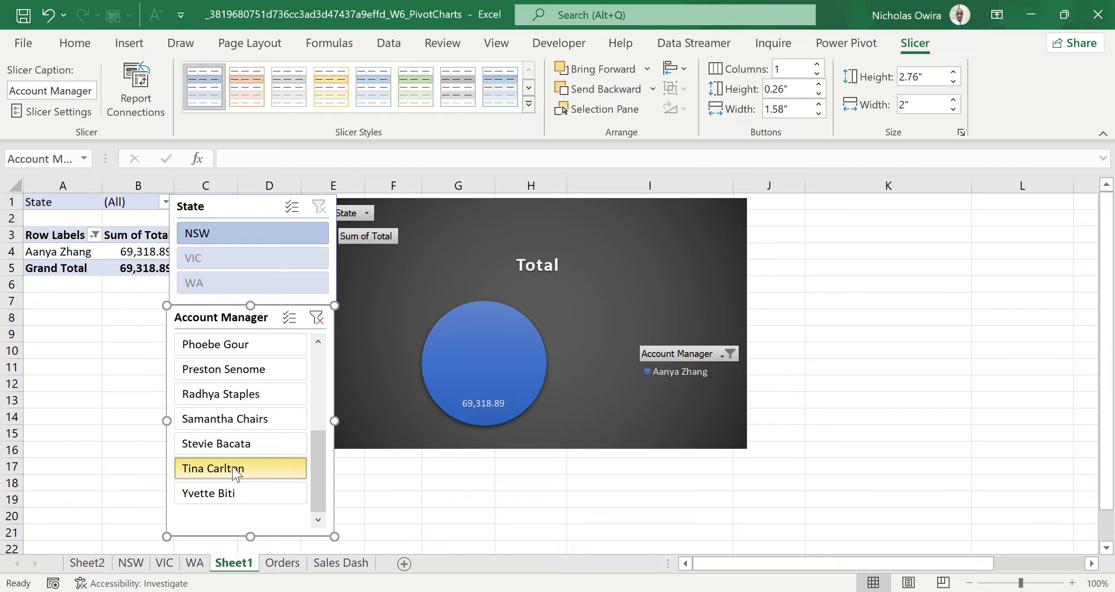
{"action": "left_click", "coordinate": [236, 470]}
{"action": "left_click", "coordinate": [235, 494]}
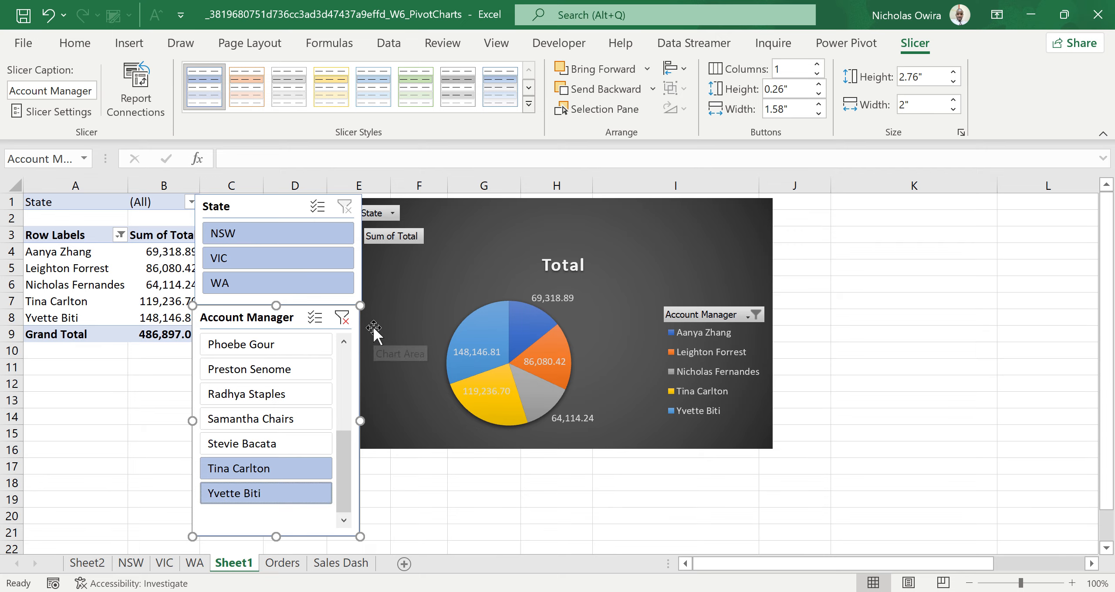
{"action": "left_click", "coordinate": [341, 318]}
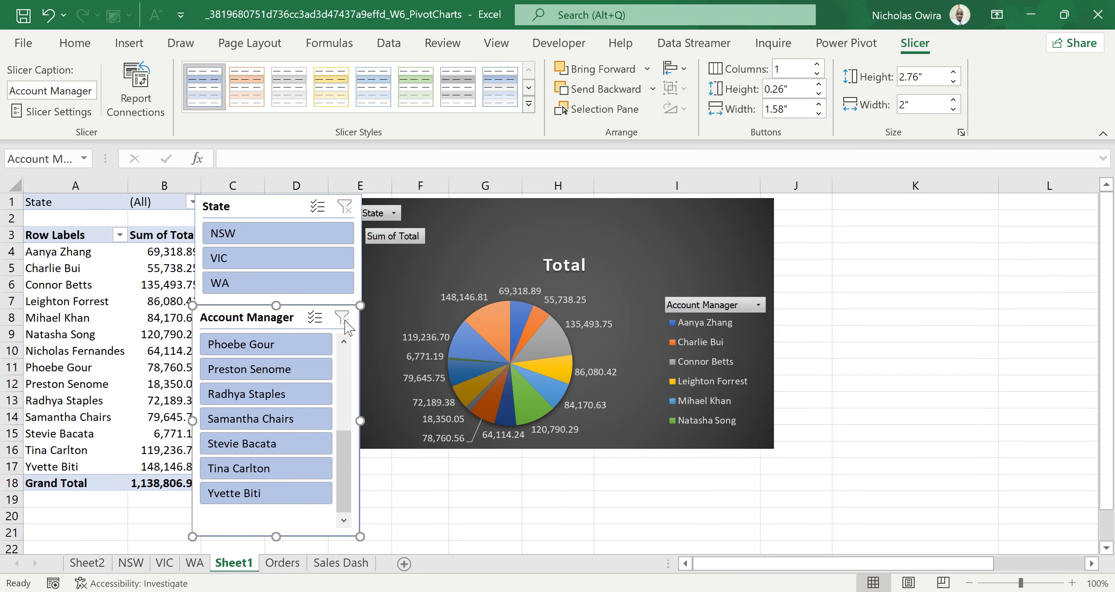